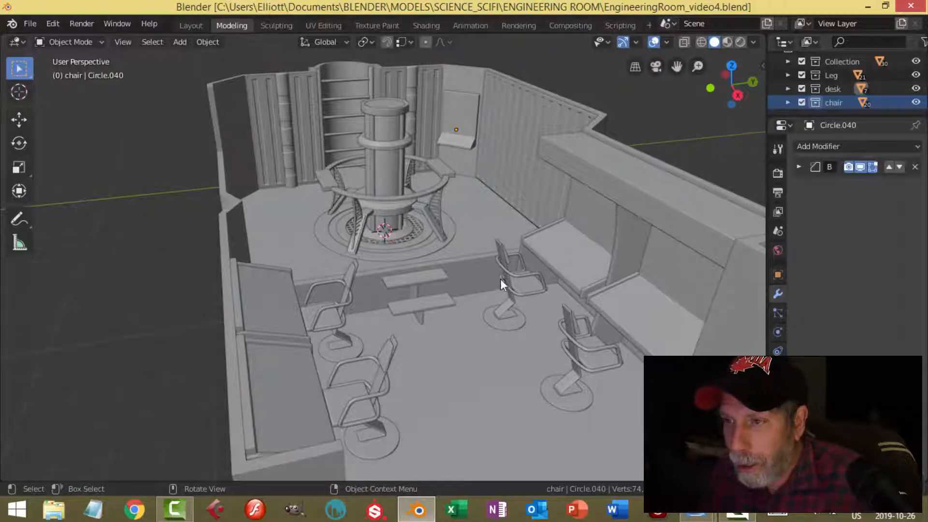
# Review the engineering room model, check the vortexWIP3.png reference render in Windows Photo Viewer, and return to Blender.
pyautogui.moveTo(500, 279)
pyautogui.mouseDown(button='middle')
pyautogui.moveTo(522, 314)
pyautogui.moveTo(512, 339)
pyautogui.moveTo(520, 276)
pyautogui.moveTo(502, 270)
pyautogui.mouseUp(button='middle')
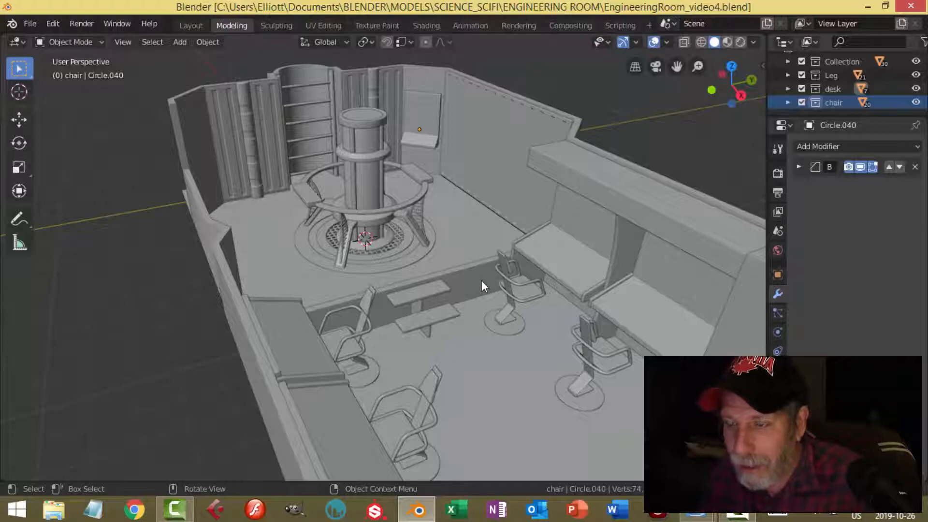
pyautogui.moveTo(481, 280); pyautogui.dragTo(474, 284, button='middle')
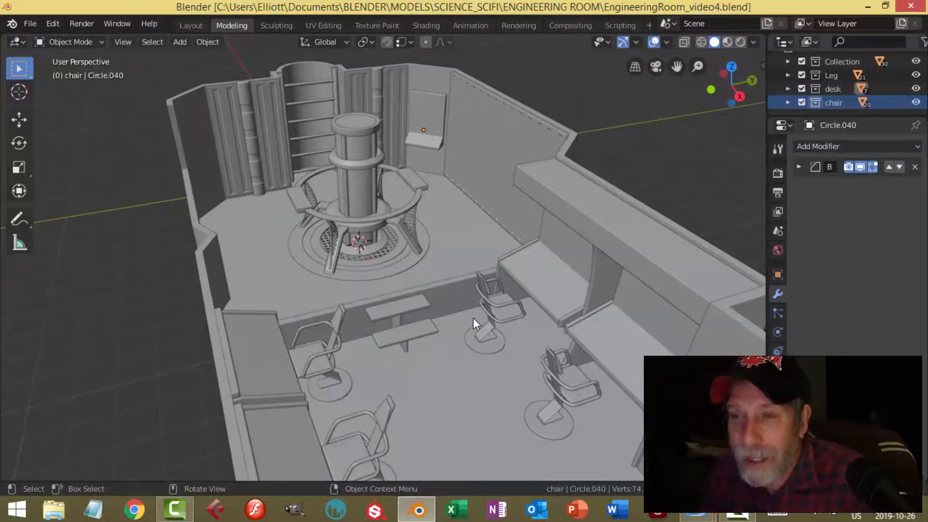
pyautogui.moveTo(473, 329); pyautogui.dragTo(473, 319, button='middle')
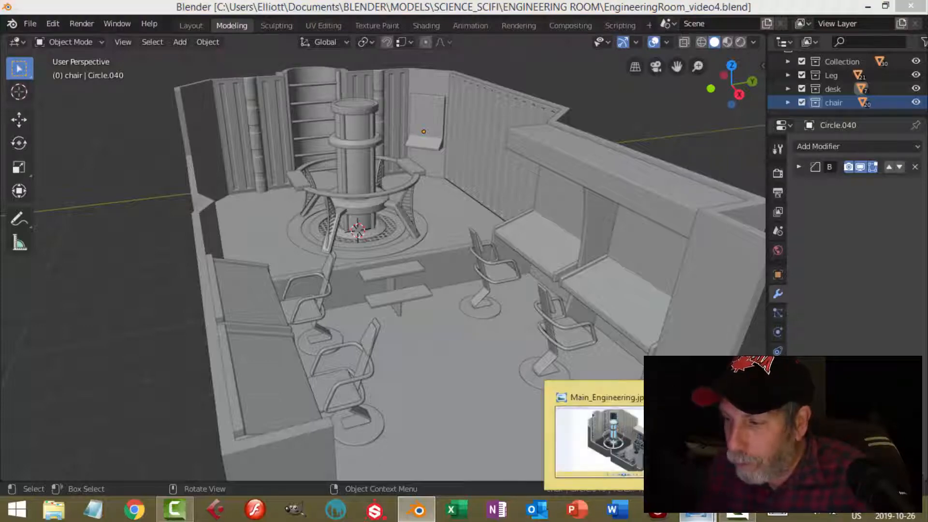
pyautogui.click(633, 386)
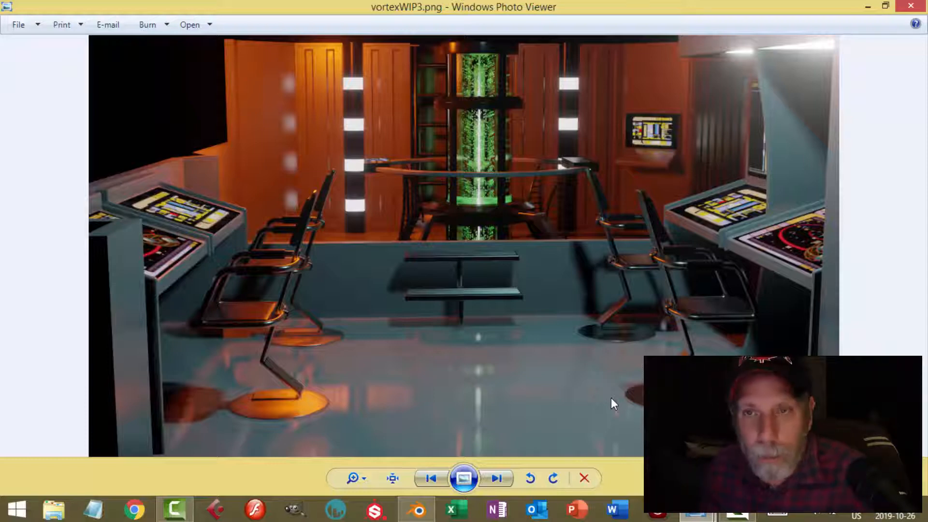
pyautogui.click(432, 513)
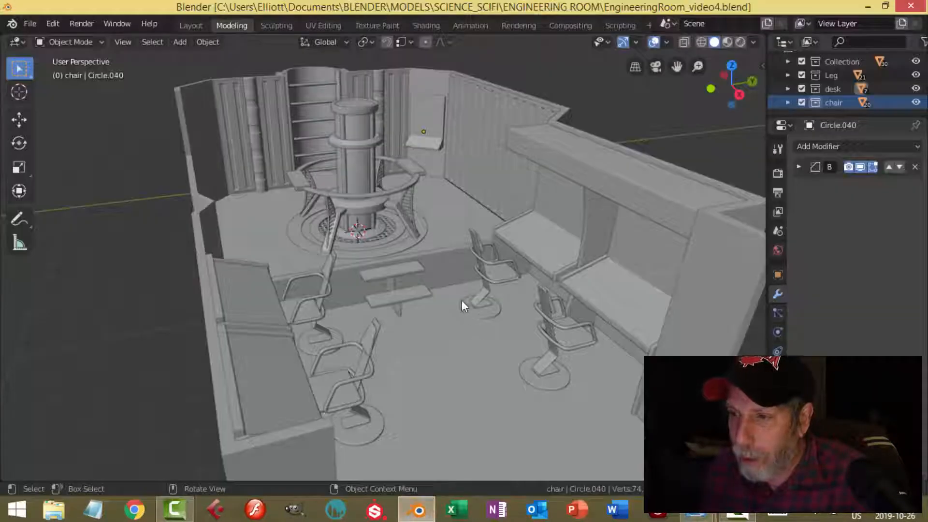
# Set the origin of the bent back support on the chair beside the bench to its geometry.
pyautogui.moveTo(462, 300)
pyautogui.mouseDown(button='middle')
pyautogui.moveTo(487, 303)
pyautogui.moveTo(466, 290)
pyautogui.mouseUp(button='middle')
pyautogui.scroll(6, 480, 304)
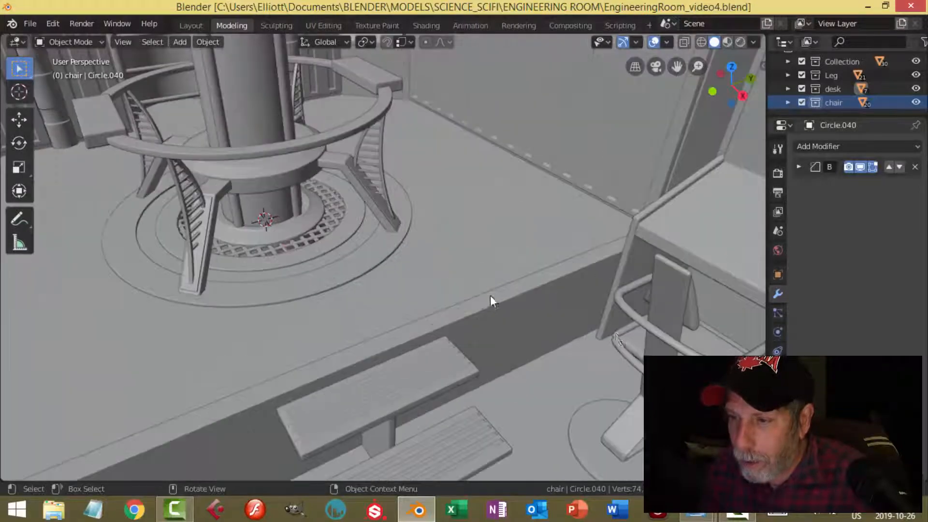
pyautogui.keyDown('shift'); pyautogui.moveTo(645, 331); pyautogui.dragTo(558, 285, button='middle'); pyautogui.keyUp('shift')
pyautogui.click(398, 178)
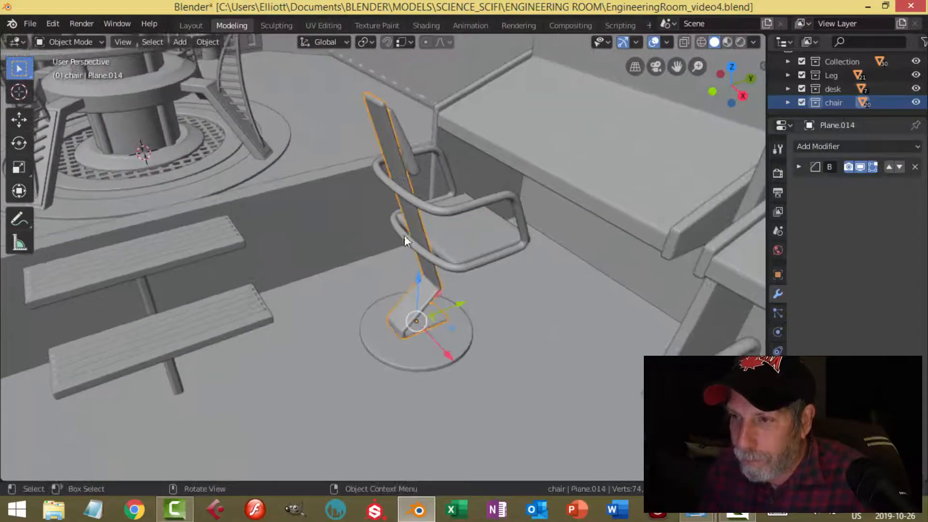
pyautogui.moveTo(404, 235); pyautogui.dragTo(437, 251, button='middle')
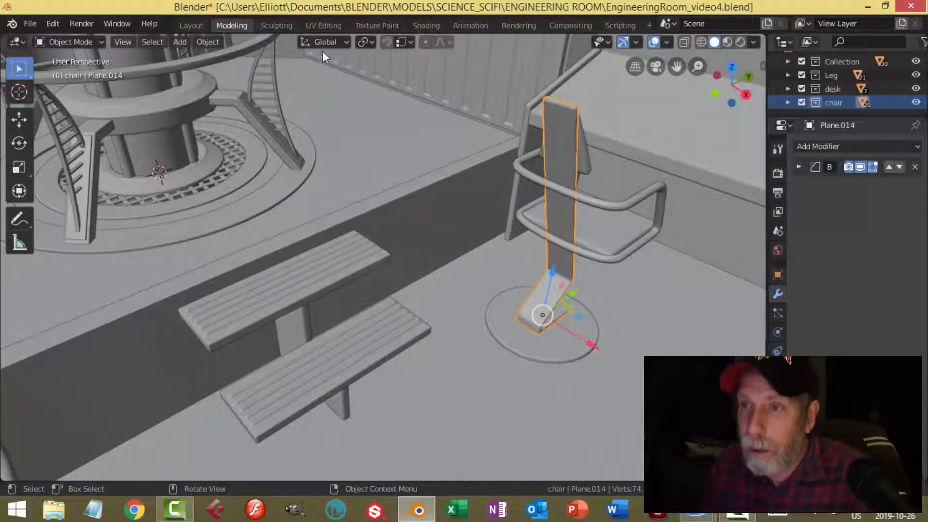
pyautogui.click(208, 42)
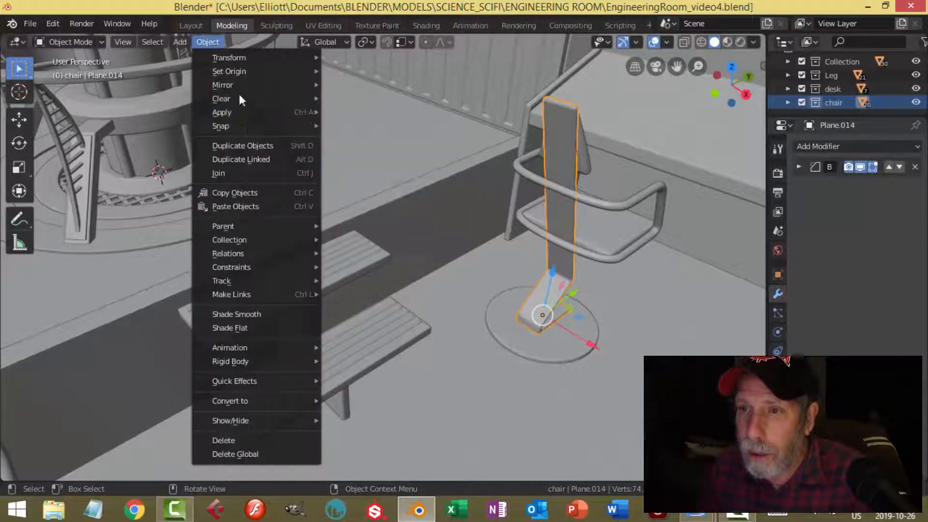
pyautogui.moveTo(236, 70)
pyautogui.click(355, 80)
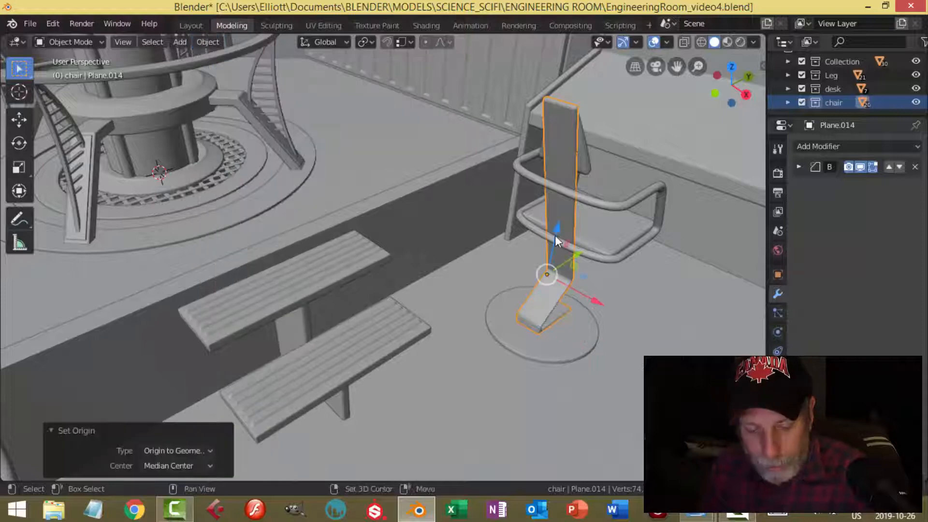
# Snap the 3D cursor to the selected chair support and frame the support in the view.
pyautogui.hotkey('shift', 's')
pyautogui.click(555, 305)
pyautogui.press('KP_Decimal')
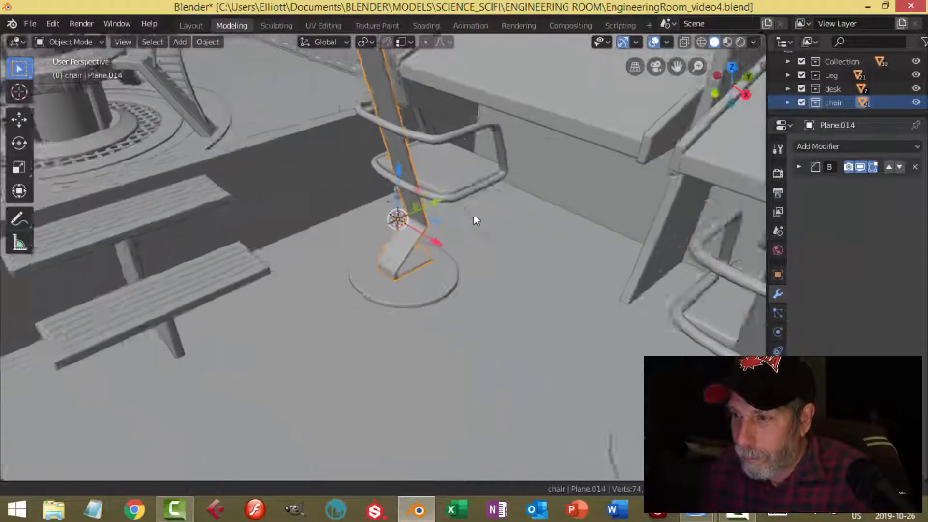
# Add a mesh cube at the 3D cursor and enter Edit Mode on it.
pyautogui.scroll(-4, 473, 220)
pyautogui.moveTo(474, 220); pyautogui.dragTo(488, 228, button='middle')
pyautogui.hotkey('shift', 'a')
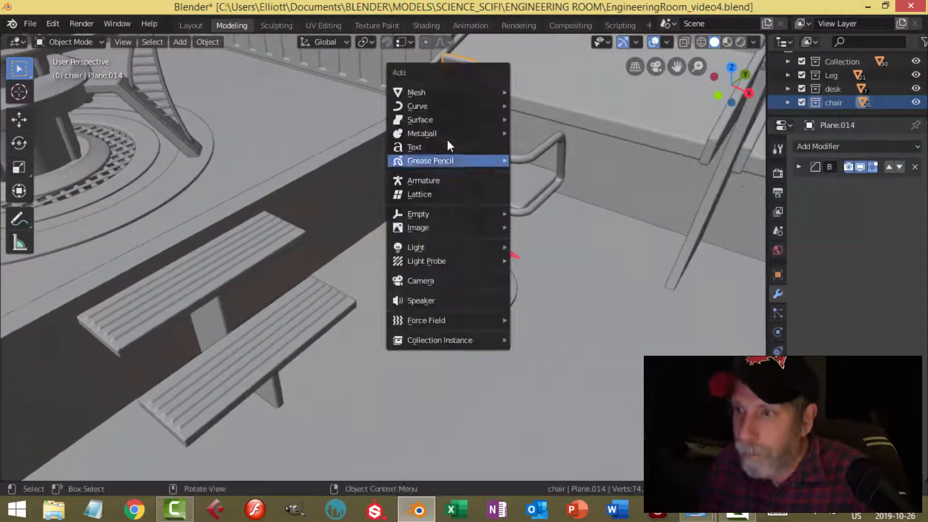
pyautogui.moveTo(459, 92)
pyautogui.click(526, 107)
pyautogui.press('Tab')
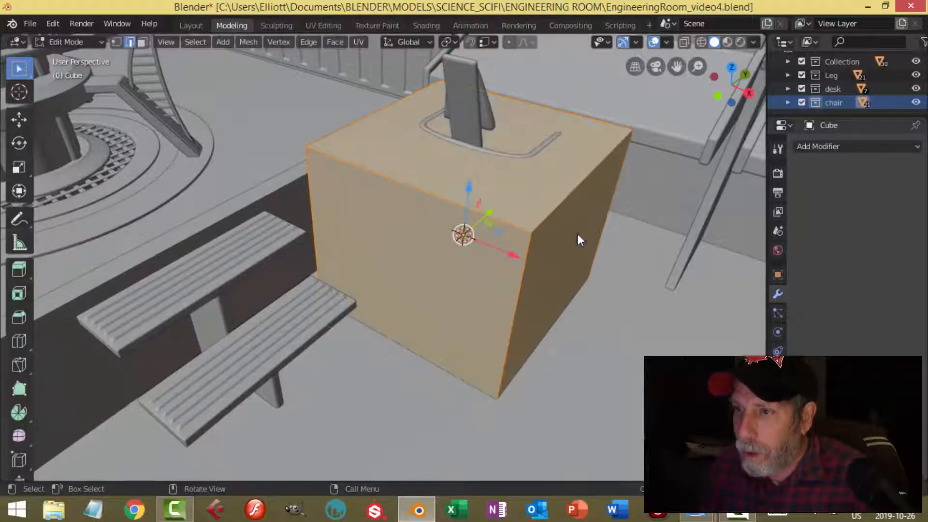
# Scale the cube to 0.088 and raise it 0.901 m along Z.
pyautogui.press('s')
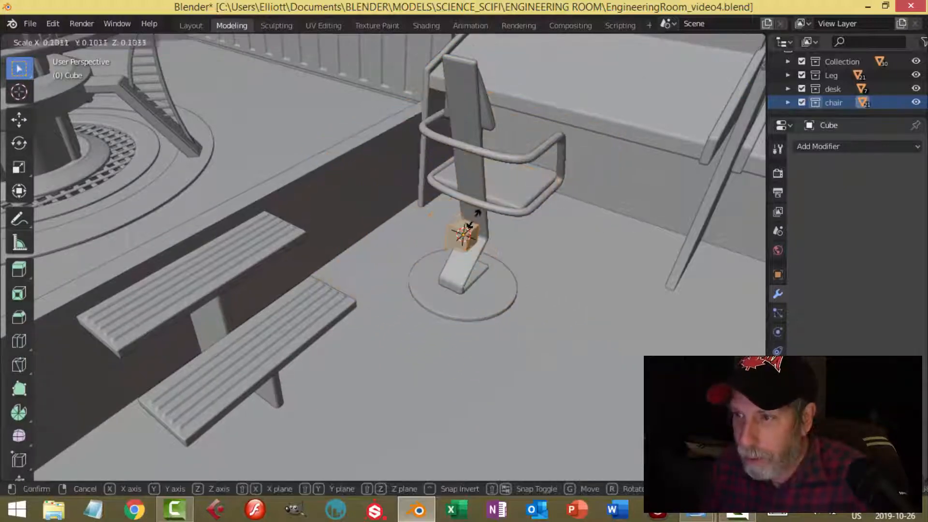
pyautogui.click(468, 226)
pyautogui.press('g')
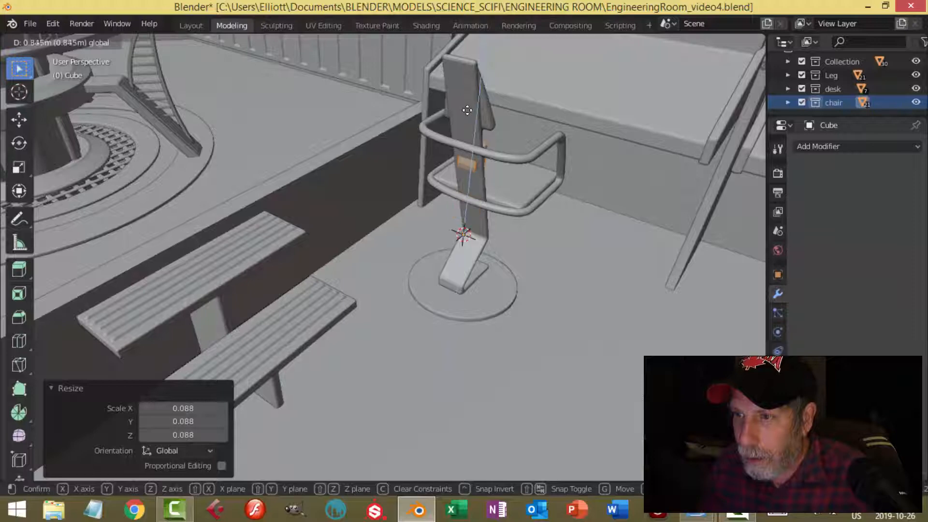
pyautogui.click(466, 105)
pyautogui.press('g')
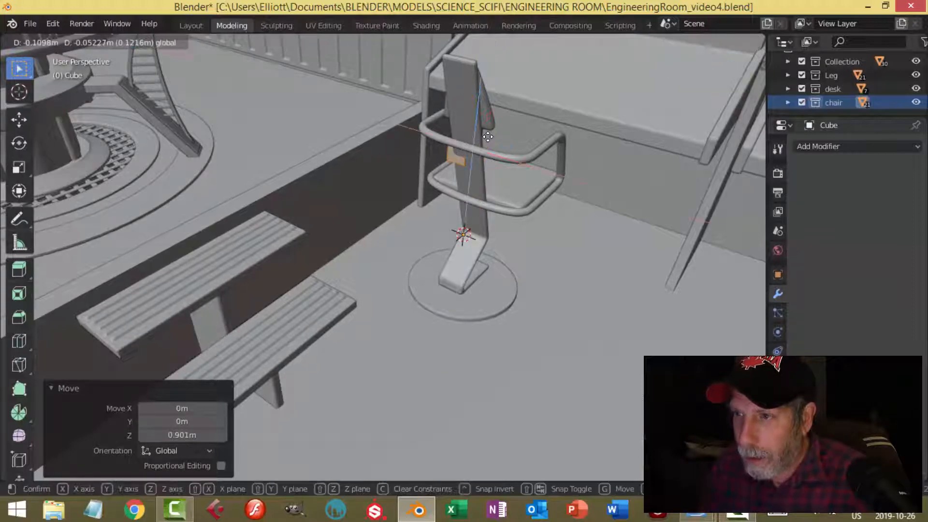
pyautogui.click(552, 155)
pyautogui.moveTo(552, 155); pyautogui.dragTo(454, 235, button='middle')
pyautogui.hotkey('ctrl', 'z')
# Position the cube behind the chair support by moving it -0.188 m in Y, 0.089 m in Z and a further -0.0518 m in Y.
pyautogui.moveTo(328, 235); pyautogui.dragTo(317, 241)
pyautogui.moveTo(356, 265); pyautogui.dragTo(406, 205, button='middle')
pyautogui.scroll(-1, 455, 181)
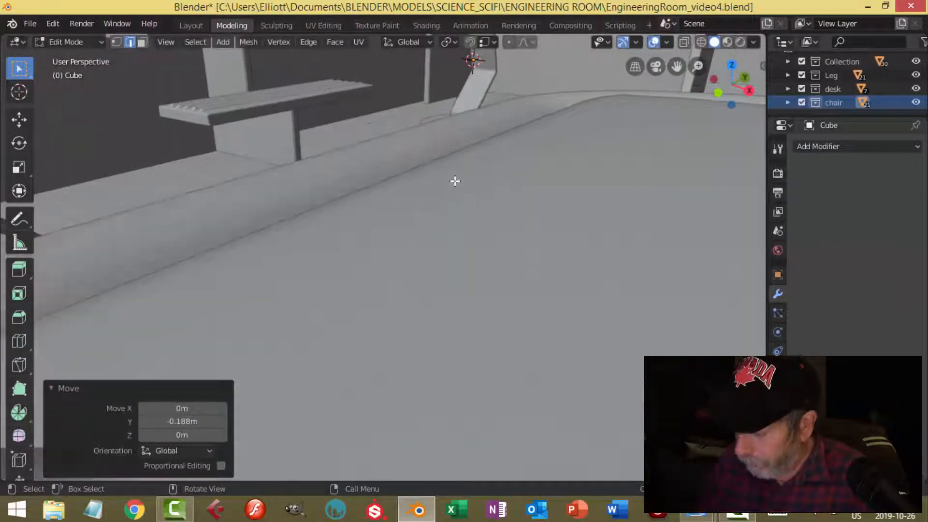
pyautogui.press('KP_Decimal')
pyautogui.scroll(-4, 457, 231)
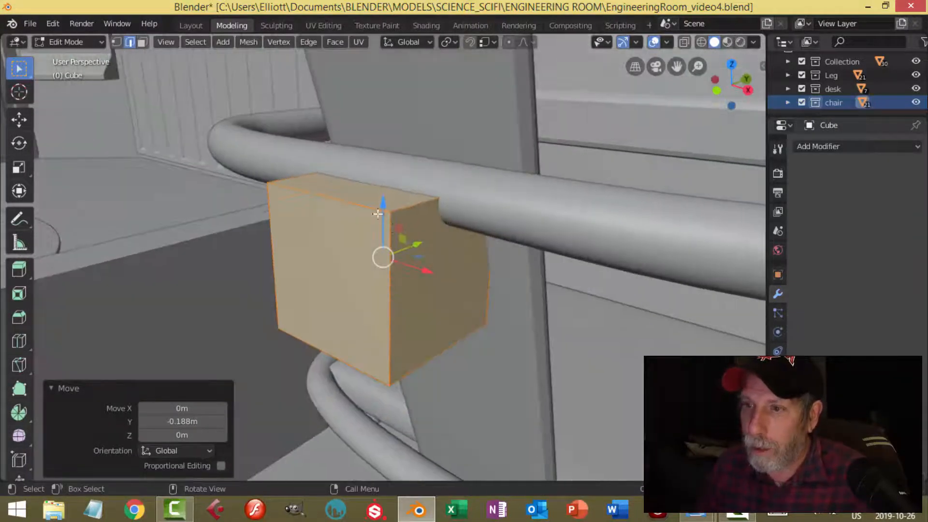
pyautogui.moveTo(382, 207); pyautogui.dragTo(380, 129)
pyautogui.moveTo(459, 187); pyautogui.dragTo(429, 204, button='middle')
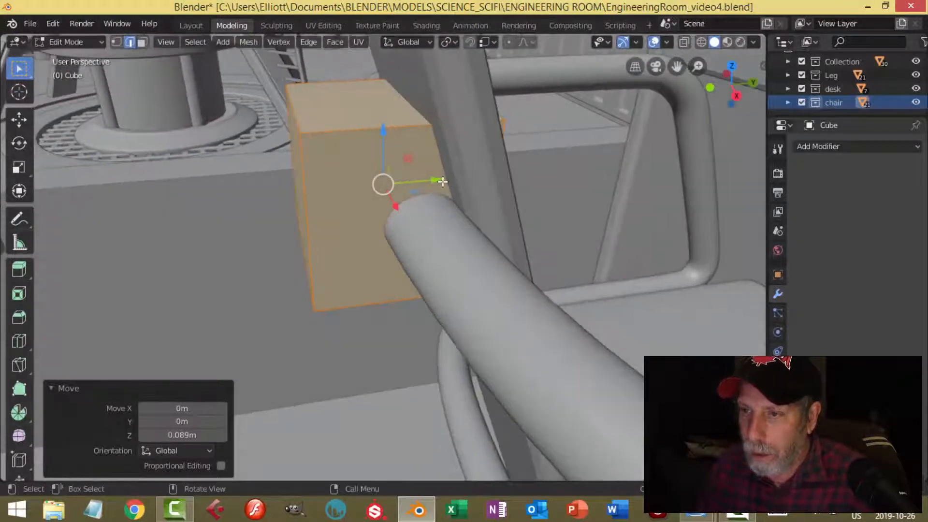
pyautogui.moveTo(442, 181); pyautogui.dragTo(512, 198)
# Scale the cube to 0.607 along Y and move it 0.0364 m in Y toward the chair support.
pyautogui.press('s')
pyautogui.press('y')
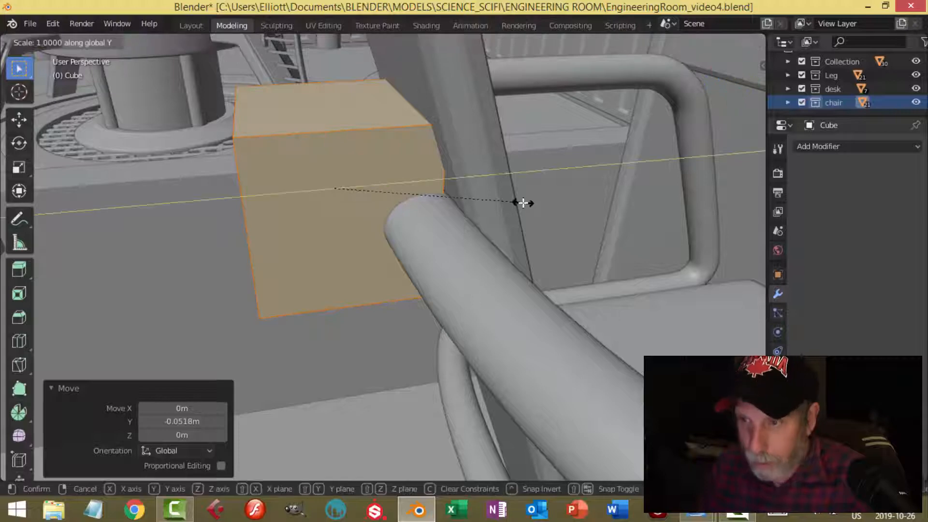
pyautogui.click(440, 205)
pyautogui.press('g')
pyautogui.press('y')
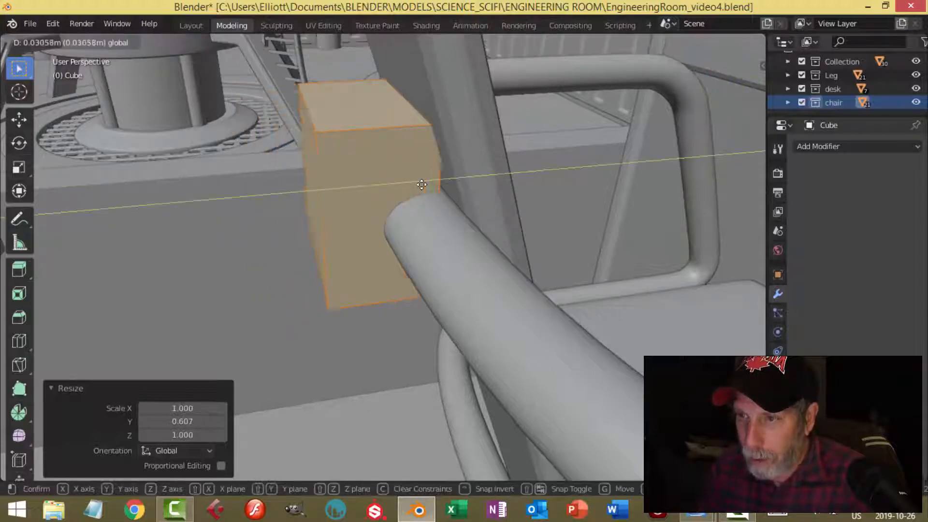
pyautogui.click(449, 192)
# Rotate the block about 19.7° around the X axis to match the slant of the chair support.
pyautogui.moveTo(460, 197); pyautogui.dragTo(472, 204, button='middle')
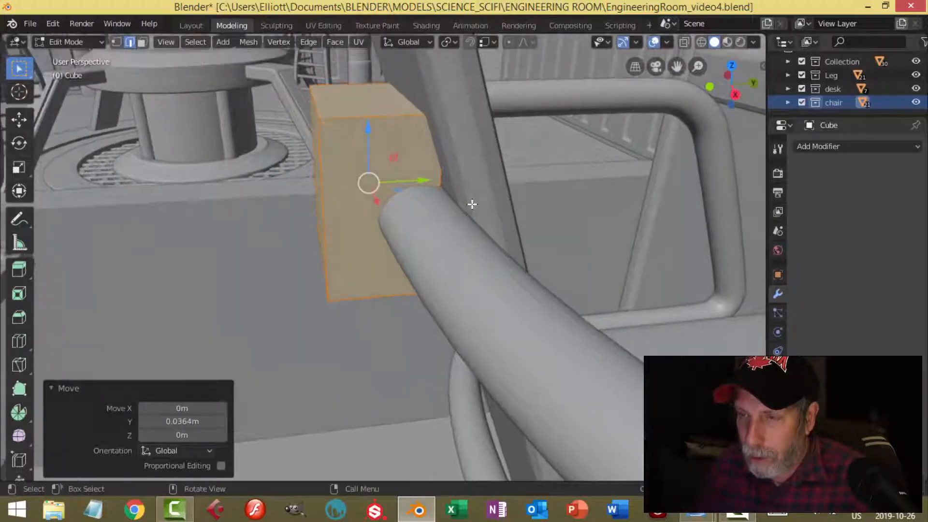
pyautogui.press('r')
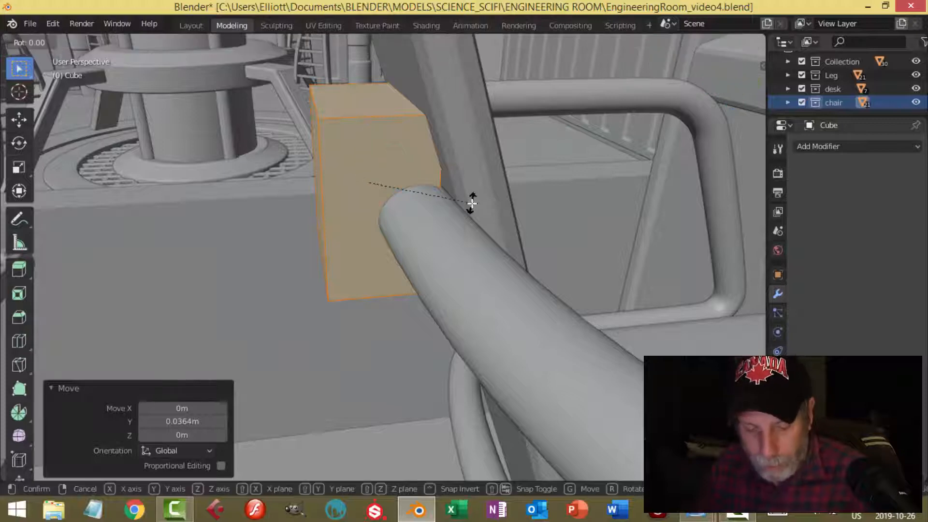
pyautogui.press('x')
pyautogui.click(464, 168)
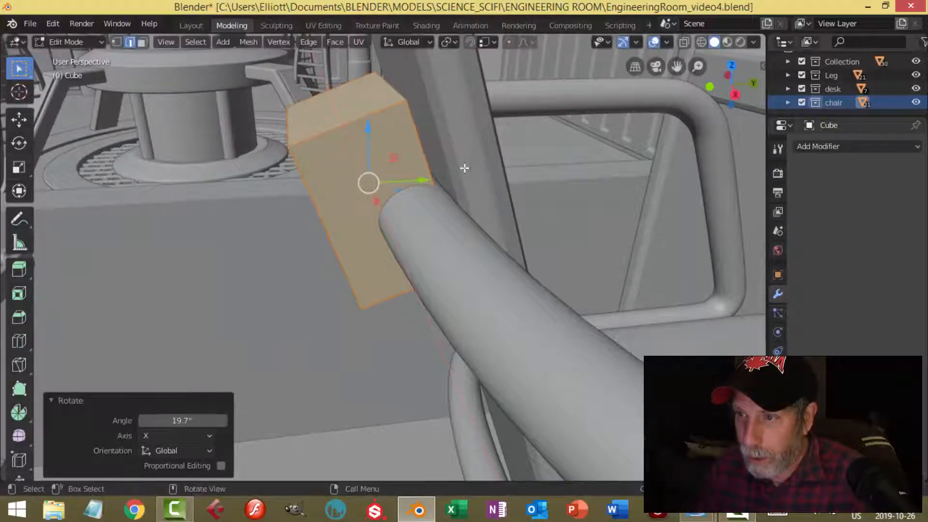
pyautogui.hotkey('ctrl', 'z')
# Scale the block to 0.812 along X and add a centered loop cut parallel to the chair support.
pyautogui.moveTo(430, 180); pyautogui.dragTo(423, 129, button='middle')
pyautogui.press('s')
pyautogui.press('x')
pyautogui.click(516, 203)
pyautogui.hotkey('ctrl', 'r')
pyautogui.click(423, 128)
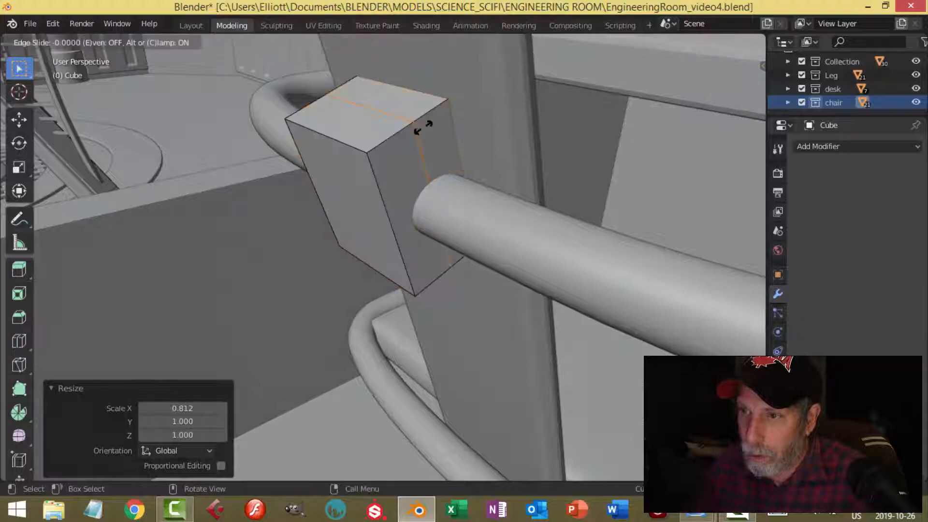
pyautogui.rightClick(424, 127)
# Select the block's top and bottom faces nearest the chair support and set the transform orientation to Normal.
pyautogui.hotkey('alt', 'a')
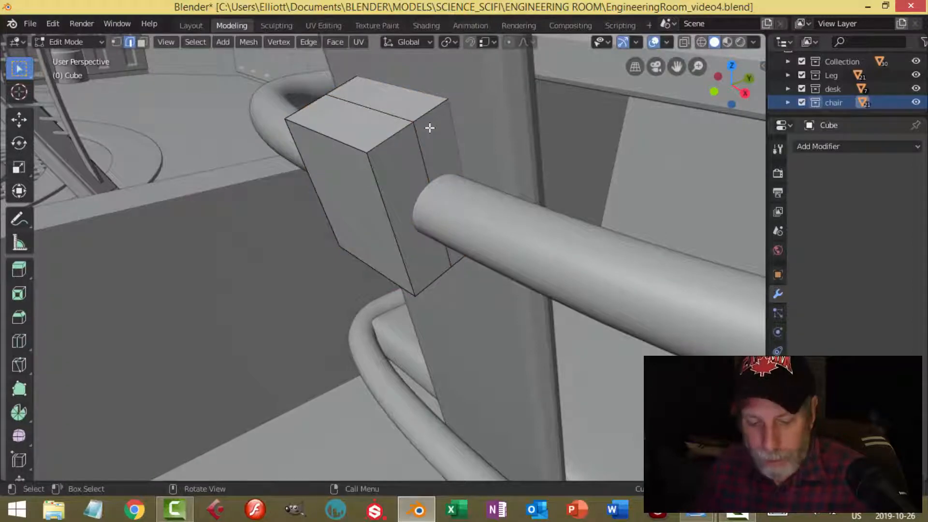
pyautogui.press('3')
pyautogui.click(395, 92)
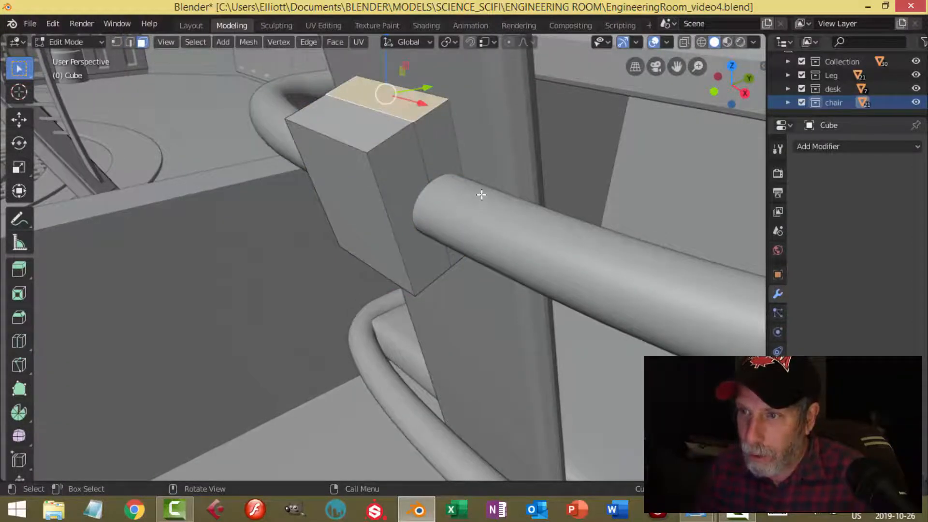
pyautogui.moveTo(482, 195); pyautogui.dragTo(463, 138, button='middle')
pyautogui.moveTo(445, 213); pyautogui.dragTo(496, 264, button='middle')
pyautogui.keyDown('shift'); pyautogui.click(452, 234); pyautogui.keyUp('shift')
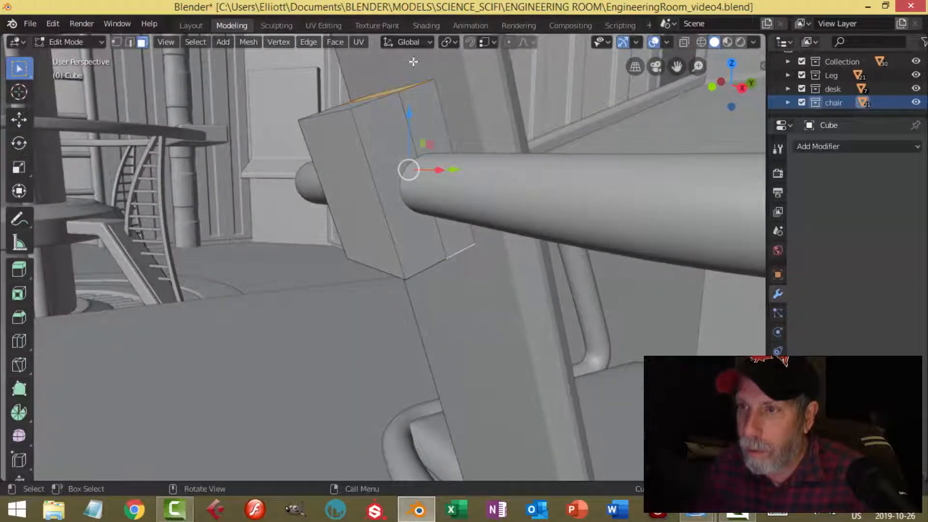
pyautogui.click(407, 42)
pyautogui.click(392, 111)
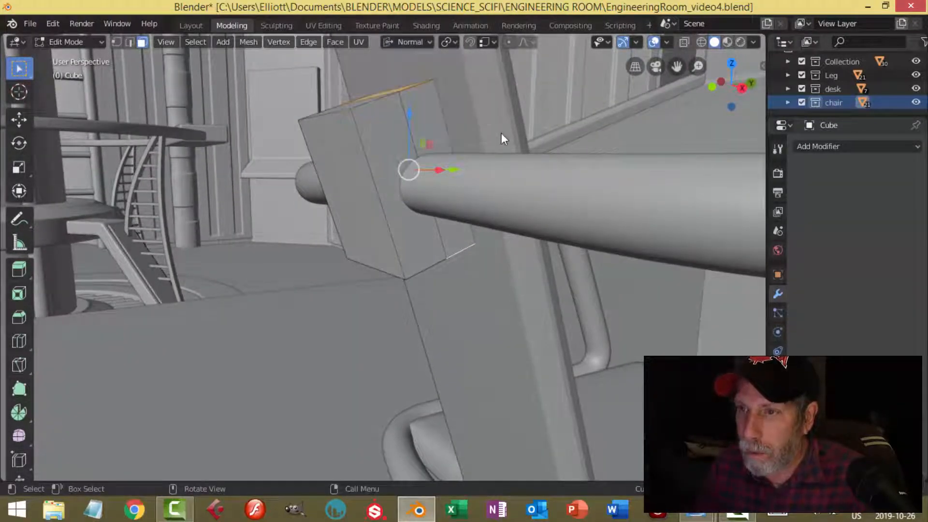
# Extrude the top face nearest the chair support outward along its normal to form an upper tab.
pyautogui.moveTo(496, 137); pyautogui.dragTo(519, 210, button='middle')
pyautogui.hotkey('alt', 'a')
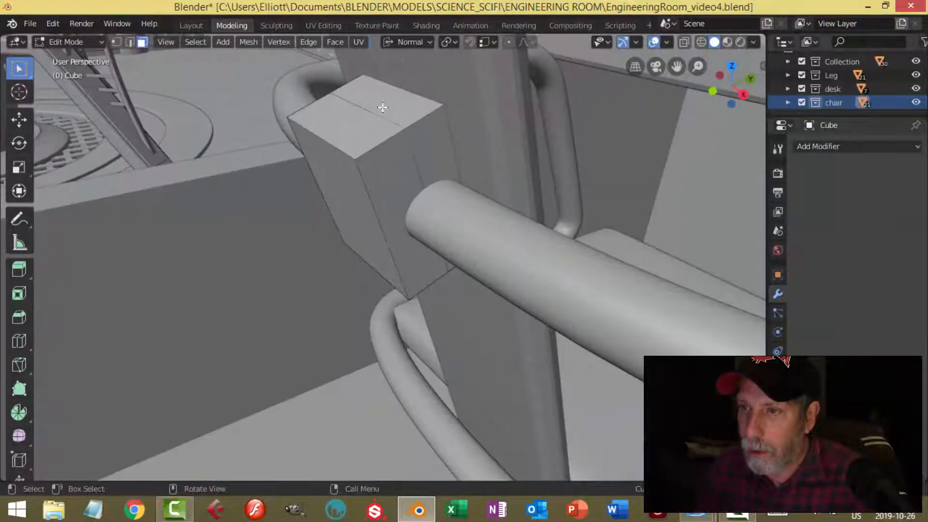
pyautogui.click(383, 107)
pyautogui.moveTo(426, 87); pyautogui.dragTo(519, 182, button='middle')
pyautogui.press('e')
pyautogui.rightClick(521, 182)
pyautogui.moveTo(428, 122); pyautogui.dragTo(450, 113)
# Extrude the bottom face nearest the chair support 0.0464 m along its normal to form a lower tab.
pyautogui.hotkey('alt', 'a')
pyautogui.moveTo(491, 172); pyautogui.dragTo(492, 138, button='middle')
pyautogui.moveTo(512, 319); pyautogui.dragTo(516, 275, button='middle')
pyautogui.click(516, 275)
pyautogui.moveTo(530, 218); pyautogui.dragTo(555, 275, button='middle')
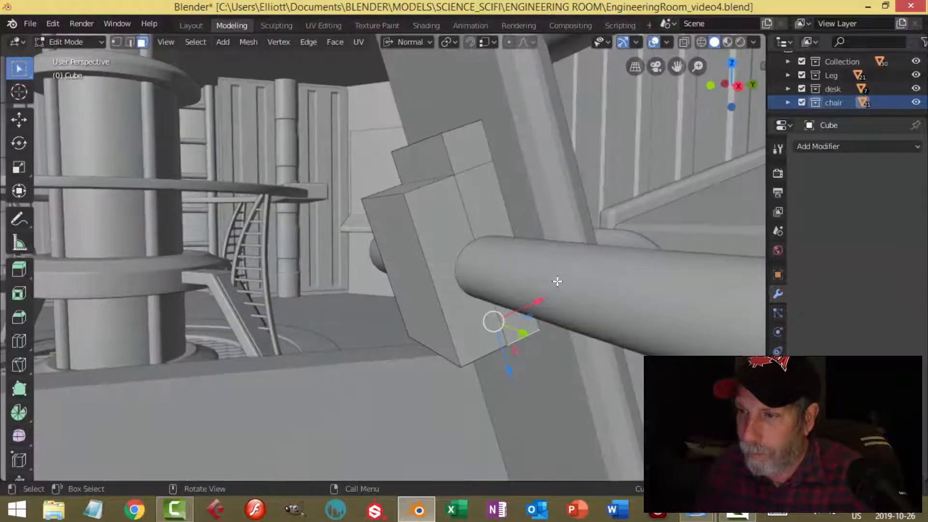
pyautogui.press('e')
pyautogui.rightClick(557, 281)
pyautogui.moveTo(508, 369); pyautogui.dragTo(524, 406)
# Bevel the bracket block's outer top and bottom edges by 0.0186 m with one segment, using the Global transform orientation.
pyautogui.moveTo(525, 406); pyautogui.dragTo(514, 307, button='middle')
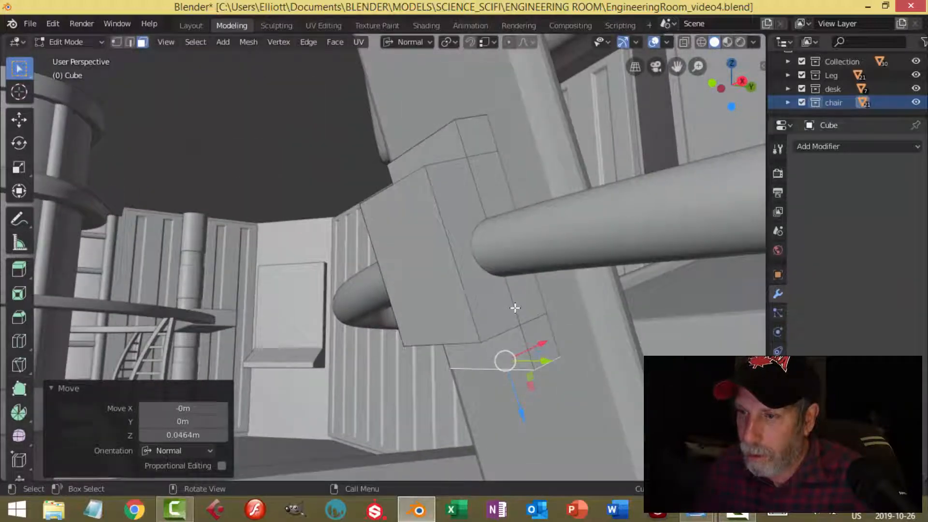
pyautogui.click(438, 262)
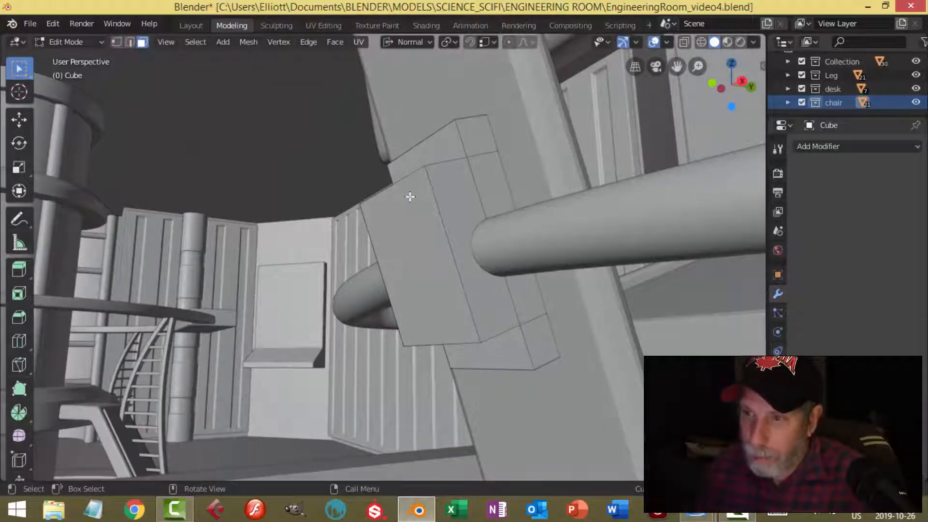
pyautogui.press('2')
pyautogui.click(401, 181)
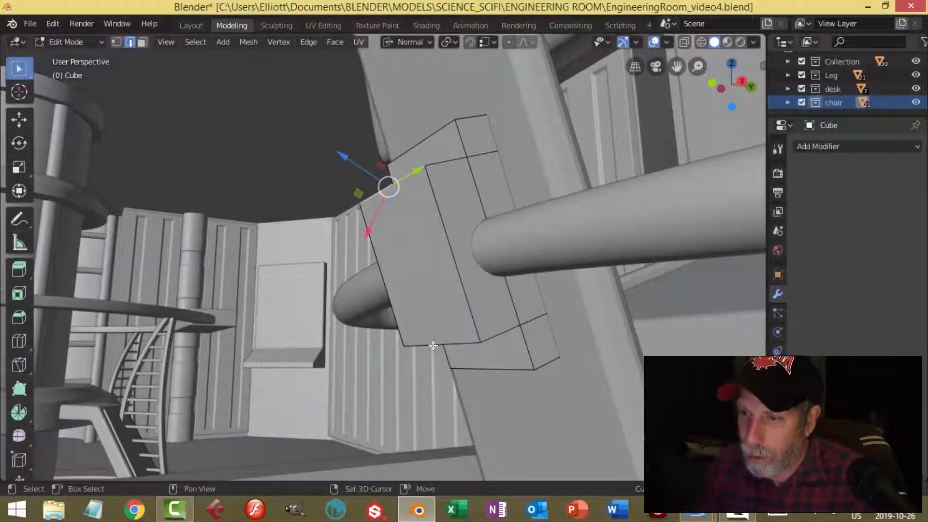
pyautogui.keyDown('shift'); pyautogui.click(433, 345); pyautogui.keyUp('shift')
pyautogui.click(406, 43)
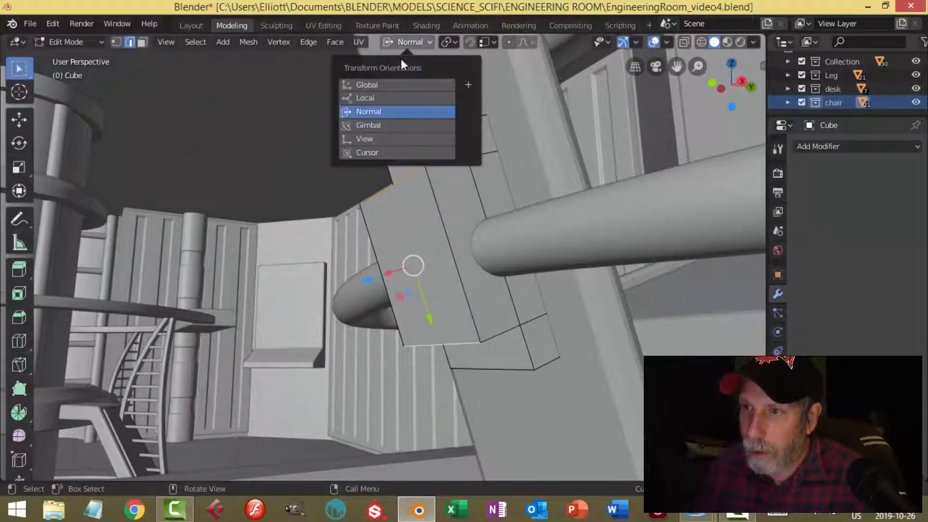
pyautogui.click(409, 84)
pyautogui.moveTo(519, 186); pyautogui.dragTo(525, 227, button='middle')
pyautogui.hotkey('ctrl', 'b')
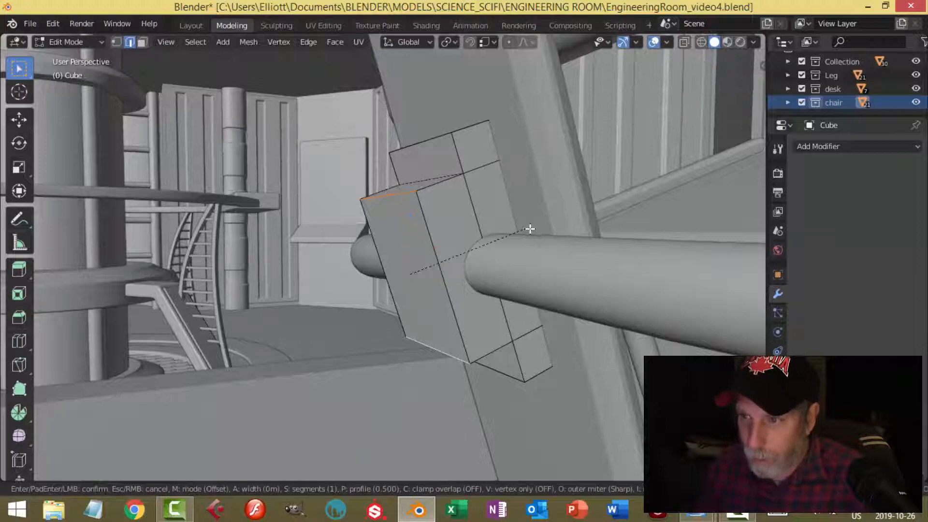
pyautogui.click(549, 239)
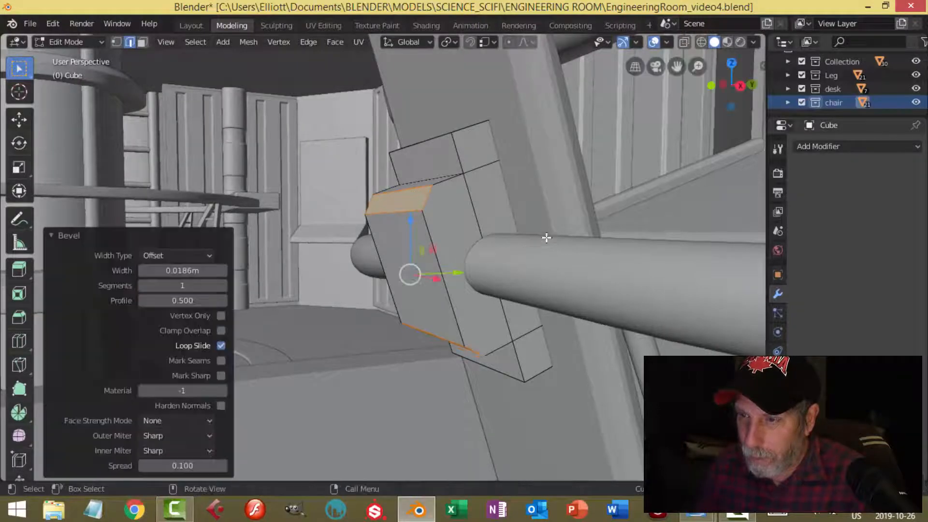
pyautogui.press('Tab')
# Copy the Bevel modifier from the chair's back support to the bracket block by linking modifiers.
pyautogui.moveTo(512, 228); pyautogui.dragTo(466, 253, button='middle')
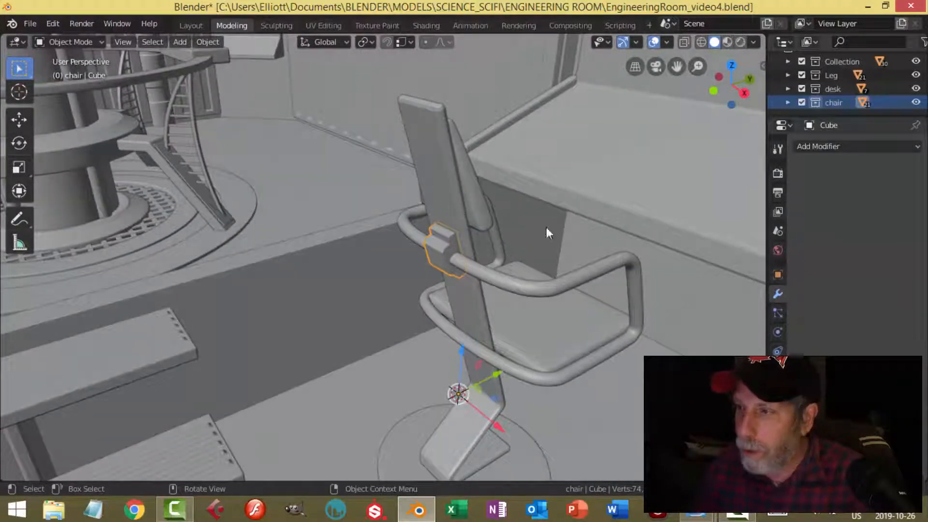
pyautogui.click(440, 187)
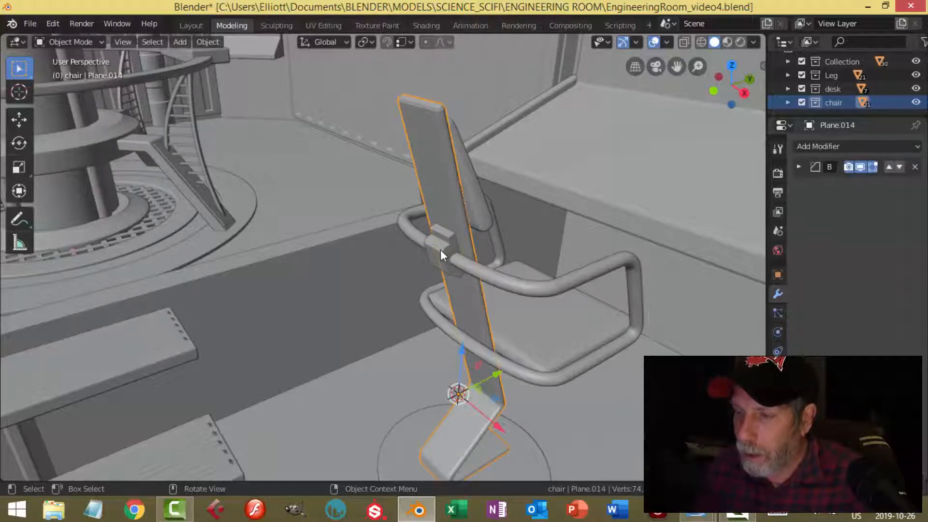
pyautogui.click(439, 249)
pyautogui.keyDown('shift'); pyautogui.click(447, 173); pyautogui.keyUp('shift')
pyautogui.hotkey('ctrl', 'l')
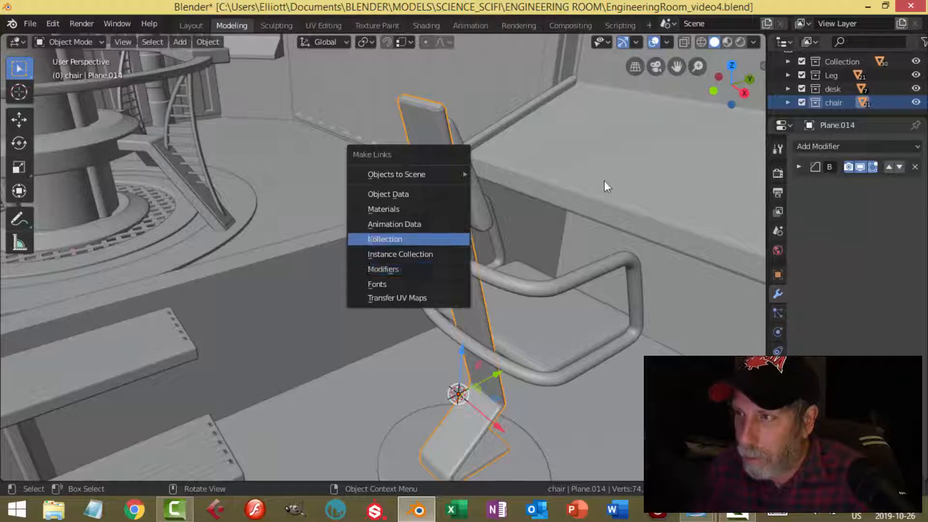
# Open the Screencast Keys settings in the viewport sidebar.
pyautogui.press('n')
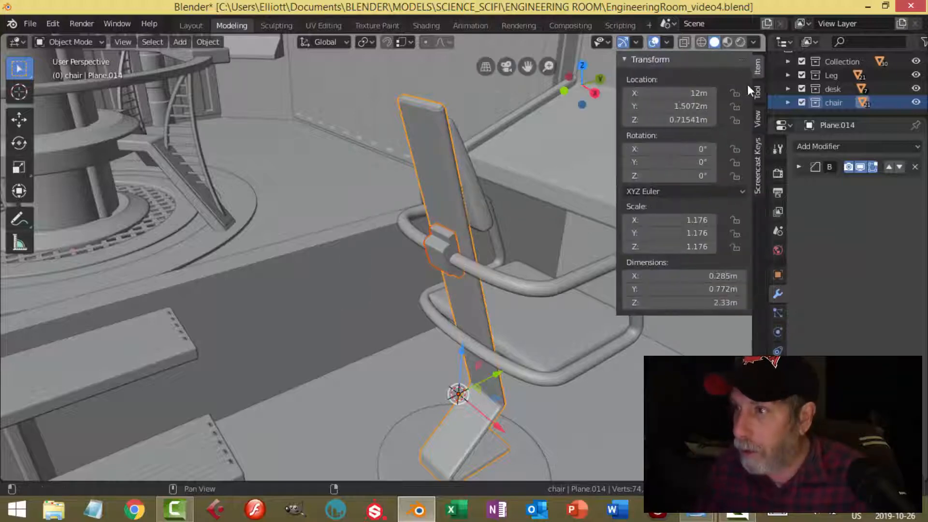
pyautogui.click(757, 118)
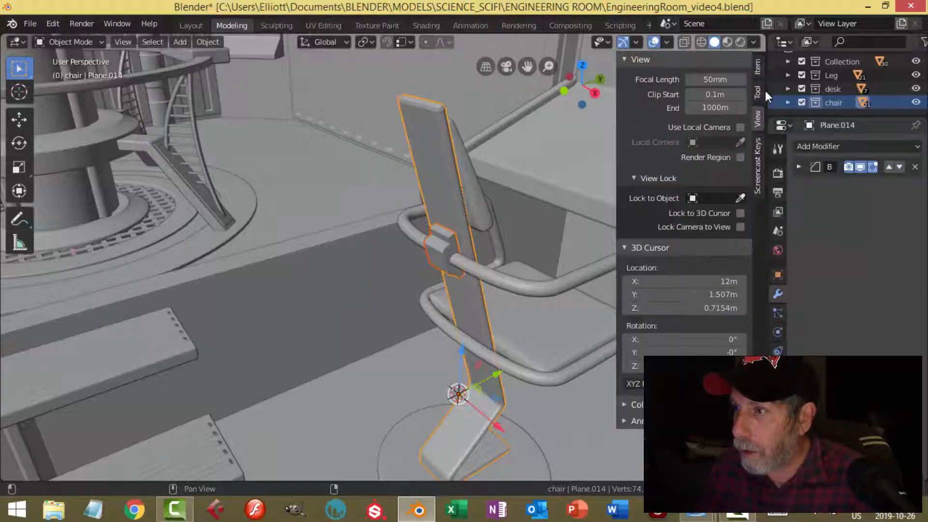
pyautogui.click(758, 166)
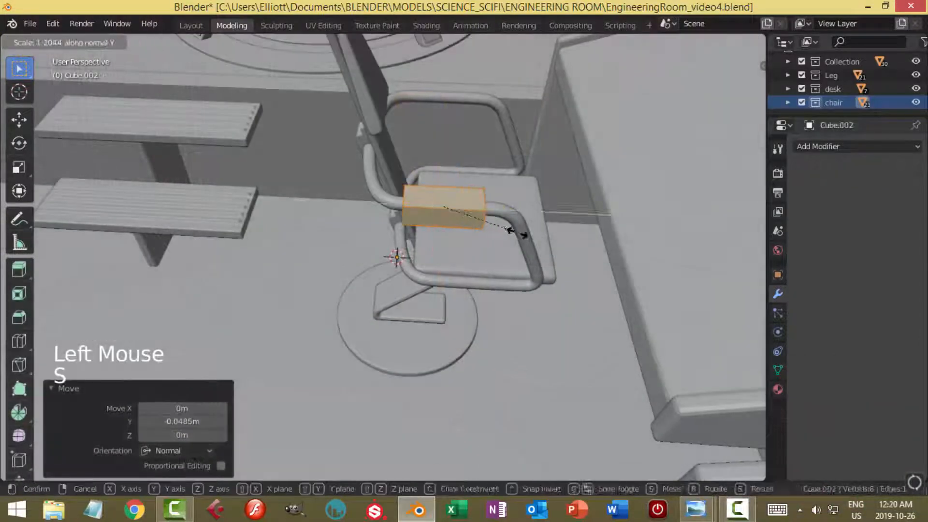
# Scale the armrest pad block along its normal Y axis to lengthen it, and return to Object Mode.
pyautogui.press('s')
pyautogui.click(517, 218)
pyautogui.press('s')
pyautogui.moveTo(518, 218); pyautogui.dragTo(340, 216, button='middle')
pyautogui.press('Tab')
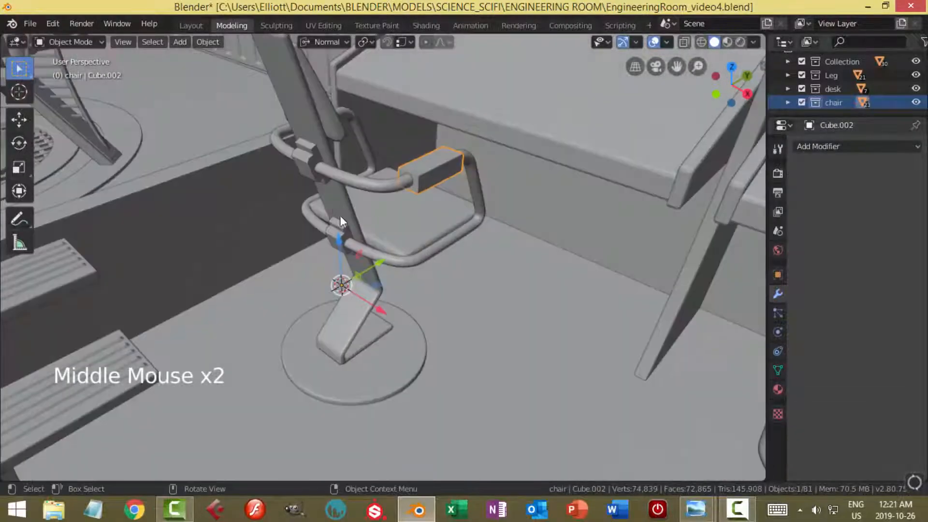
# Copy the bracket's Bevel modifier to the armrest pad by linking modifiers, and clear the selection.
pyautogui.keyDown('shift'); pyautogui.click(311, 123); pyautogui.keyUp('shift')
pyautogui.hotkey('ctrl', 'l')
pyautogui.click(278, 213)
pyautogui.hotkey('alt', 'a')
# Duplicate the armrest pad and move the copy across the seat onto the opposite armrest.
pyautogui.moveTo(278, 213); pyautogui.dragTo(392, 193, button='middle')
pyautogui.click(401, 198)
pyautogui.moveTo(401, 198); pyautogui.dragTo(457, 242, button='middle')
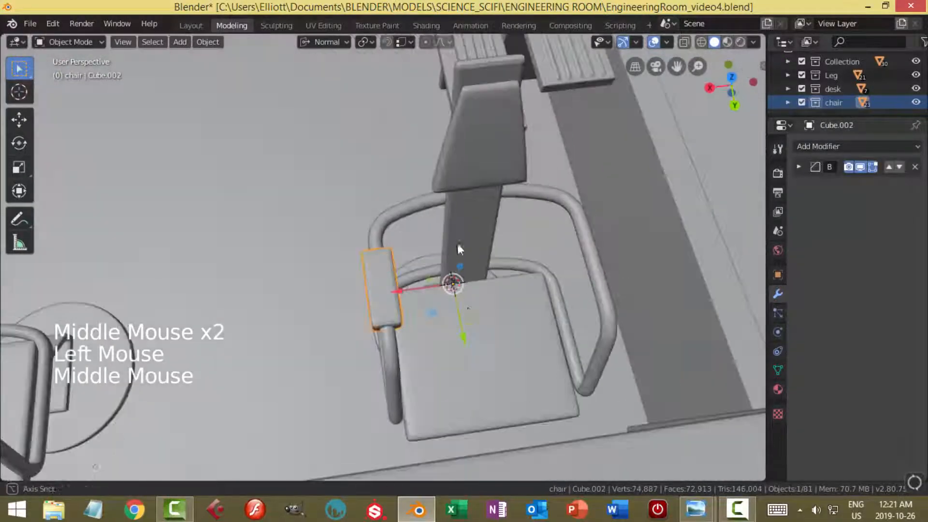
pyautogui.hotkey('shift', 'd')
pyautogui.rightClick(454, 245)
pyautogui.moveTo(400, 290); pyautogui.dragTo(613, 244)
pyautogui.hotkey('alt', 'a')
# Toggle the chair collection off and on to check which chair parts belong to it.
pyautogui.moveTo(615, 236); pyautogui.dragTo(476, 227, button='middle')
pyautogui.scroll(-2, 303, 202)
pyautogui.scroll(1, 359, 263)
pyautogui.scroll(-2, 476, 227)
pyautogui.keyDown('shift'); pyautogui.moveTo(476, 227); pyautogui.dragTo(450, 194, button='middle'); pyautogui.keyUp('shift')
pyautogui.moveTo(450, 193); pyautogui.dragTo(438, 227, button='middle')
pyautogui.keyDown('shift'); pyautogui.moveTo(437, 227); pyautogui.dragTo(425, 193, button='middle'); pyautogui.keyUp('shift')
pyautogui.moveTo(426, 194); pyautogui.dragTo(418, 205, button='middle')
pyautogui.click(314, 140)
pyautogui.click(800, 102)
pyautogui.click(800, 103)
# Select all parts of the old chair beside the detailed chair and delete them.
pyautogui.click(549, 215)
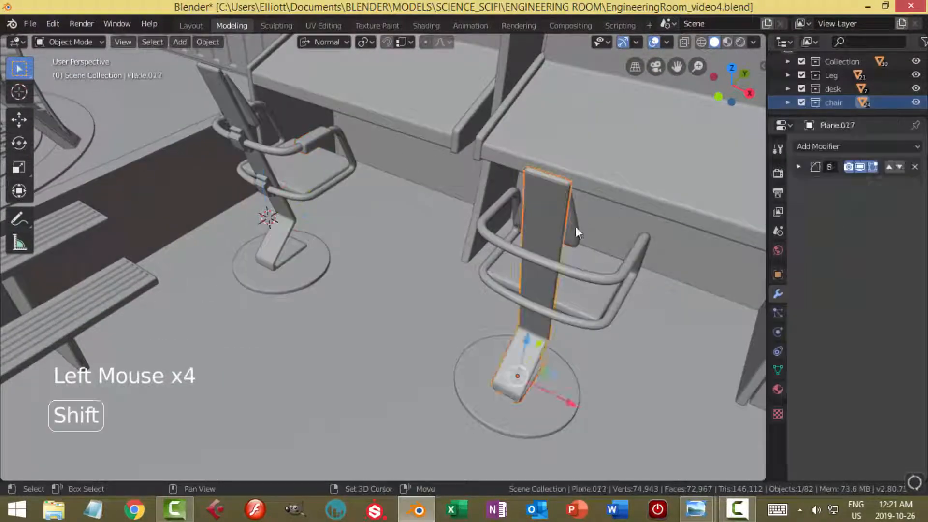
pyautogui.keyDown('shift'); pyautogui.click(575, 227); pyautogui.keyUp('shift')
pyautogui.keyDown('shift'); pyautogui.click(579, 276); pyautogui.keyUp('shift')
pyautogui.keyDown('shift'); pyautogui.click(580, 309); pyautogui.keyUp('shift')
pyautogui.keyDown('shift'); pyautogui.click(572, 384); pyautogui.keyUp('shift')
pyautogui.press('x')
# Select all parts of the nearer old chair at the opposite desks and delete them.
pyautogui.keyDown('shift'); pyautogui.click(295, 250); pyautogui.keyUp('shift')
pyautogui.keyDown('shift'); pyautogui.click(263, 249); pyautogui.keyUp('shift')
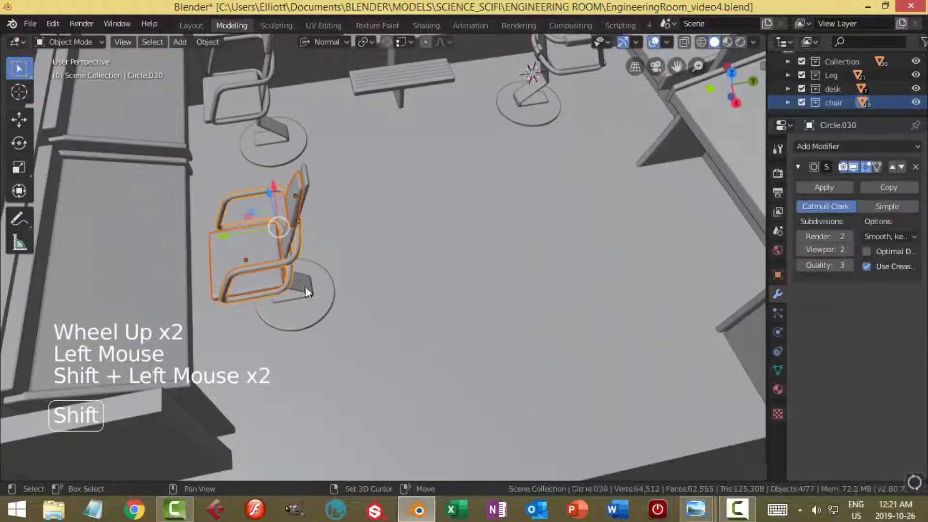
pyautogui.keyDown('shift'); pyautogui.click(306, 286); pyautogui.keyUp('shift')
pyautogui.keyDown('shift'); pyautogui.click(313, 309); pyautogui.keyUp('shift')
pyautogui.press('x')
pyautogui.click(313, 309)
# Delete the last old chair at the opposite desks, including its circular floor base.
pyautogui.keyDown('shift'); pyautogui.click(273, 133); pyautogui.keyUp('shift')
pyautogui.hotkey('ctrl', 'z')
pyautogui.keyDown('shift'); pyautogui.moveTo(355, 153); pyautogui.dragTo(357, 215, button='middle'); pyautogui.keyUp('shift')
pyautogui.keyDown('shift'); pyautogui.click(278, 104); pyautogui.keyUp('shift')
pyautogui.press('x')
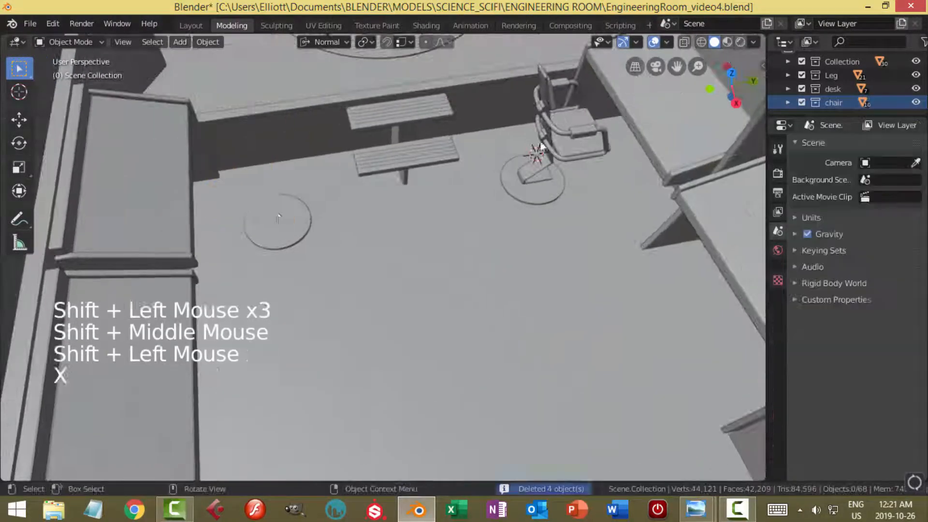
pyautogui.click(279, 221)
pyautogui.press('x')
# Duplicate all objects of the chair collection and move the copy to the neighbouring desk on the same side.
pyautogui.rightClick(830, 103)
pyautogui.click(778, 210)
pyautogui.scroll(-3, 483, 208)
pyautogui.moveTo(435, 218); pyautogui.dragTo(568, 181, button='middle')
pyautogui.hotkey('shift', 'd')
pyautogui.rightClick(483, 177)
pyautogui.moveTo(425, 169); pyautogui.dragTo(525, 174)
# Select both chairs through the chair collection, duplicate them and rotate the copies to face the opposite desks.
pyautogui.rightClick(854, 102)
pyautogui.click(840, 104)
pyautogui.scroll(-3, 640, 154)
pyautogui.moveTo(640, 155); pyautogui.dragTo(555, 184, button='middle')
pyautogui.keyDown('shift'); pyautogui.moveTo(555, 183); pyautogui.dragTo(514, 194, button='middle'); pyautogui.keyUp('shift')
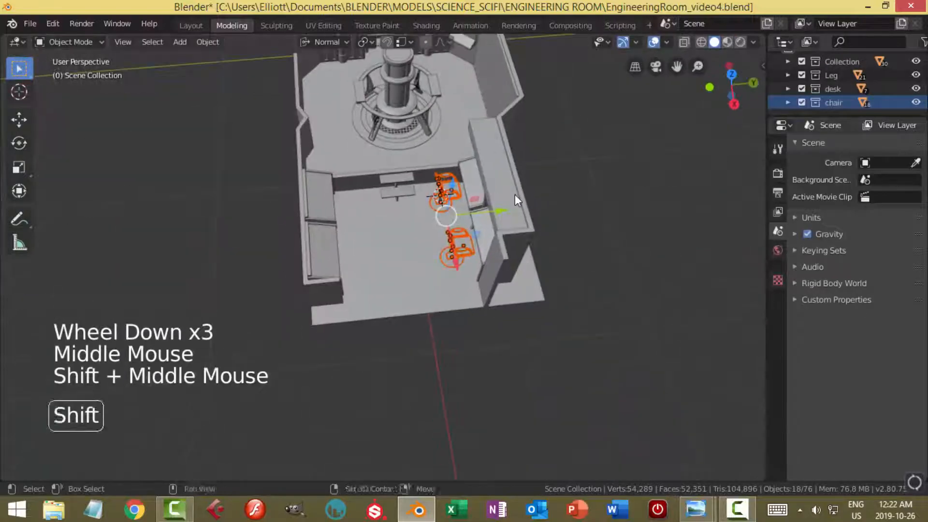
pyautogui.hotkey('shift', 'd')
pyautogui.click(474, 213)
pyautogui.write('r0')
pyautogui.press('Return')
# Move the two rotated chair copies into place in front of the desks along the opposite wall.
pyautogui.moveTo(474, 213); pyautogui.dragTo(416, 218)
pyautogui.moveTo(417, 218); pyautogui.dragTo(355, 256, button='middle')
pyautogui.moveTo(335, 260); pyautogui.dragTo(332, 266)
pyautogui.moveTo(333, 267); pyautogui.dragTo(472, 184, button='middle')
# Deselect everything, check the placement of the four chairs and save the scene file.
pyautogui.hotkey('alt', 'a')
pyautogui.scroll(6, 477, 222)
pyautogui.scroll(-3, 458, 209)
pyautogui.hotkey('ctrl', 's')
pyautogui.moveTo(471, 184); pyautogui.dragTo(475, 194, button='middle')
pyautogui.scroll(1, 477, 201)
pyautogui.keyDown('shift'); pyautogui.moveTo(474, 193); pyautogui.dragTo(478, 222, button='middle'); pyautogui.keyUp('shift')
pyautogui.hotkey('ctrl', 's')
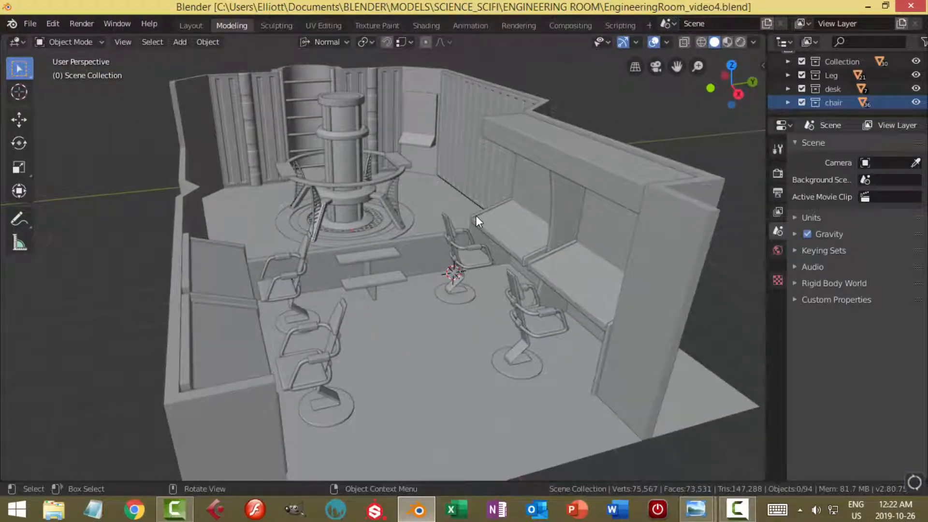
# Try enabling Bloom and Screen Space Reflections and inspecting the Volumetrics options in the Eevee render settings.
pyautogui.moveTo(423, 236); pyautogui.dragTo(394, 251, button='middle')
pyautogui.keyDown('shift'); pyautogui.moveTo(394, 251); pyautogui.dragTo(382, 273, button='middle'); pyautogui.keyUp('shift')
pyautogui.keyDown('shift'); pyautogui.moveTo(382, 273); pyautogui.dragTo(391, 280, button='middle'); pyautogui.keyUp('shift')
pyautogui.moveTo(392, 281); pyautogui.dragTo(409, 282, button='middle')
pyautogui.keyDown('shift'); pyautogui.moveTo(408, 282); pyautogui.dragTo(429, 282, button='middle'); pyautogui.keyUp('shift')
pyautogui.doubleClick(777, 173)
pyautogui.click(807, 255)
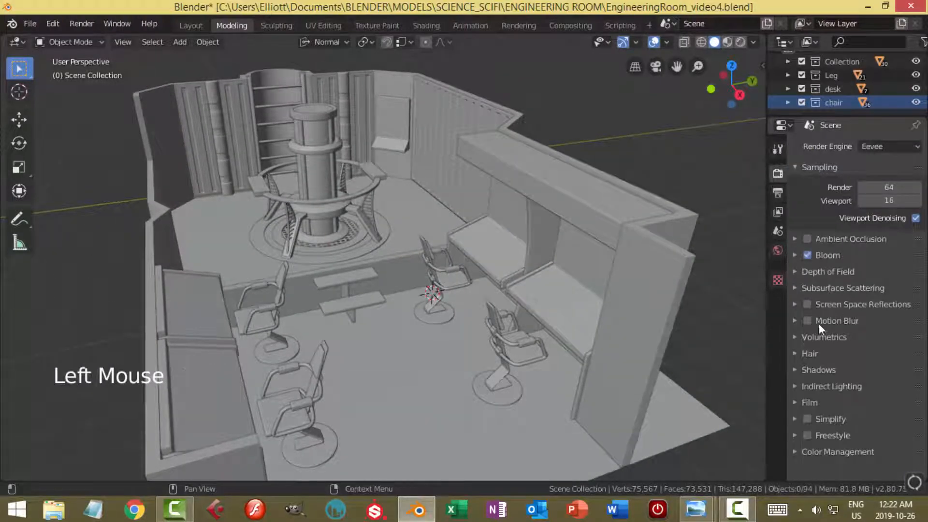
pyautogui.click(822, 337)
pyautogui.scroll(-1, 823, 362)
pyautogui.scroll(1, 822, 361)
pyautogui.click(820, 337)
pyautogui.click(807, 304)
pyautogui.click(719, 328)
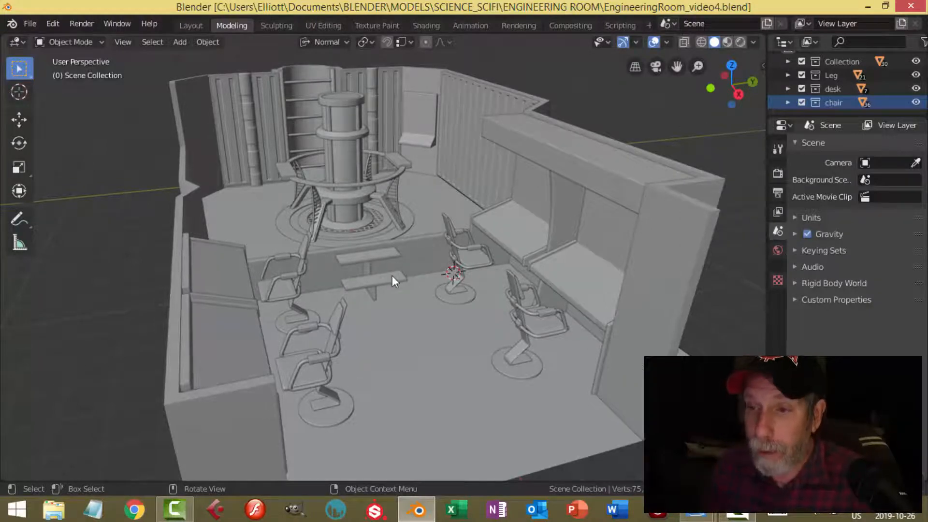
# Enable Bloom in the scene's Eevee render settings.
pyautogui.moveTo(393, 275); pyautogui.dragTo(664, 153, button='middle')
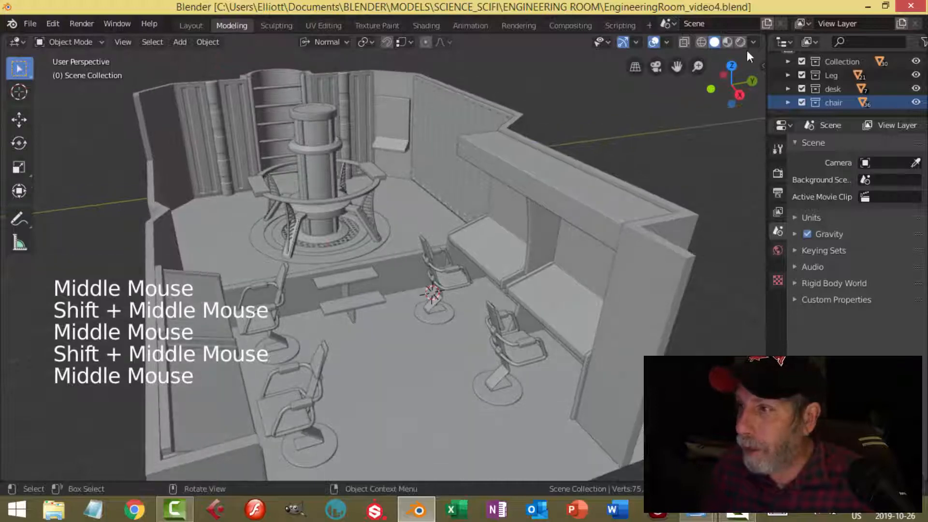
pyautogui.click(802, 142)
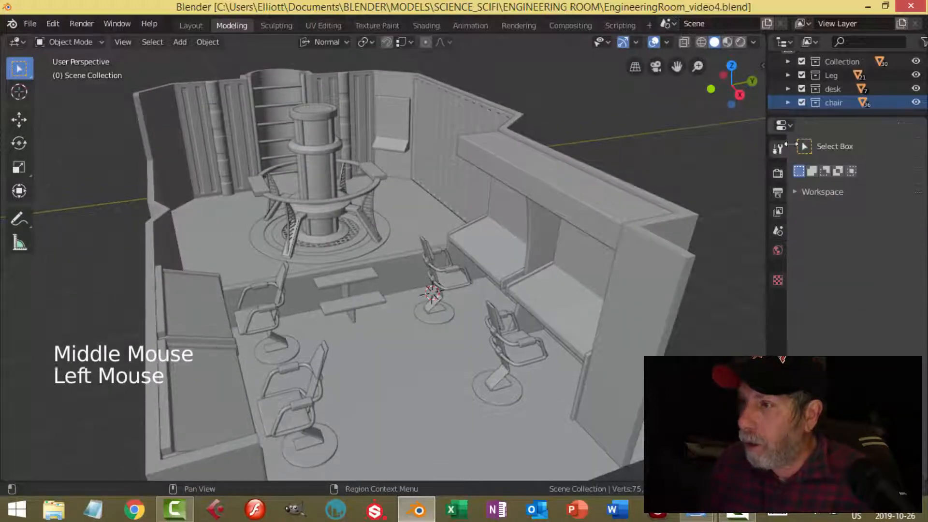
pyautogui.click(777, 173)
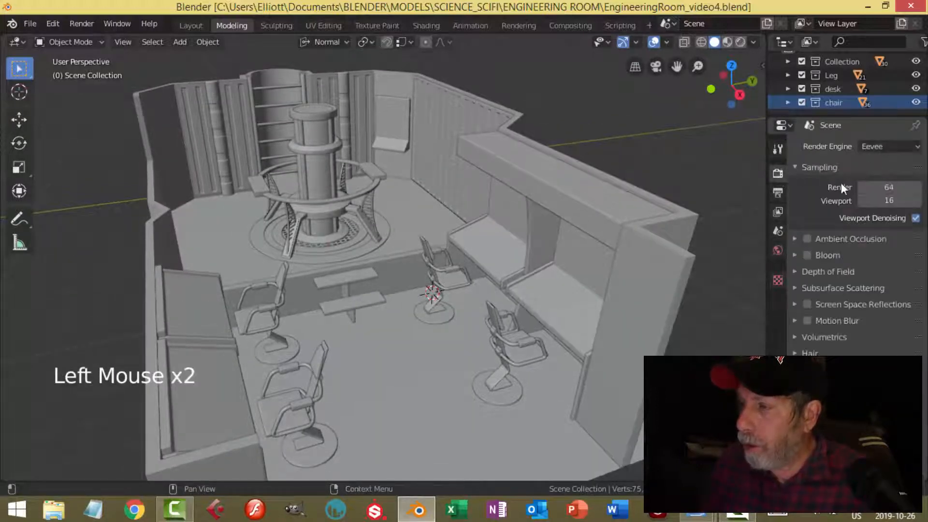
pyautogui.click(807, 254)
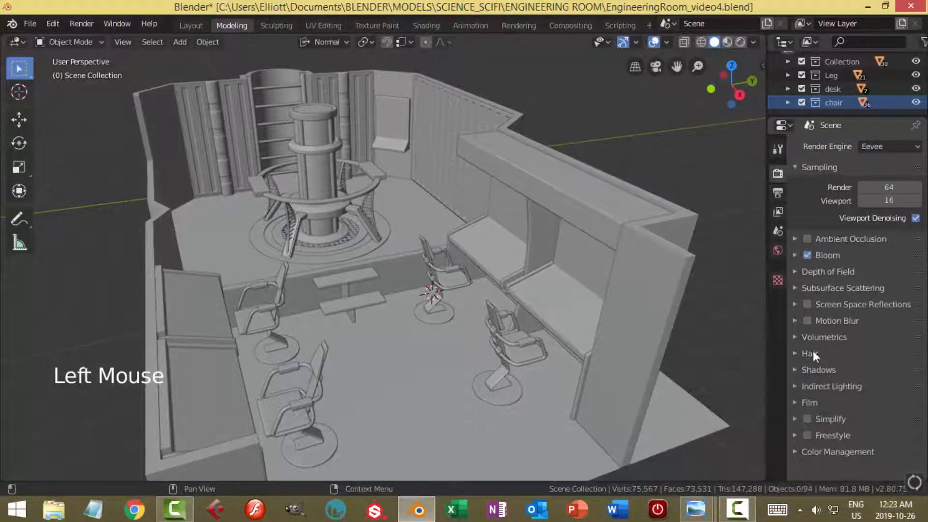
# Check the Volumetrics options, and enable Ambient Occlusion and Screen Space Reflections for the Eevee render.
pyautogui.click(794, 337)
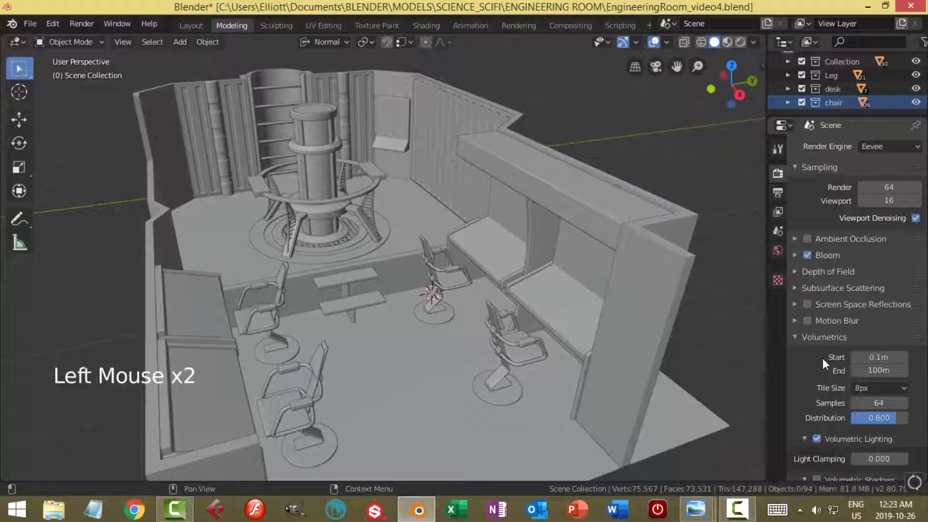
pyautogui.scroll(-1, 822, 359)
pyautogui.scroll(1, 823, 360)
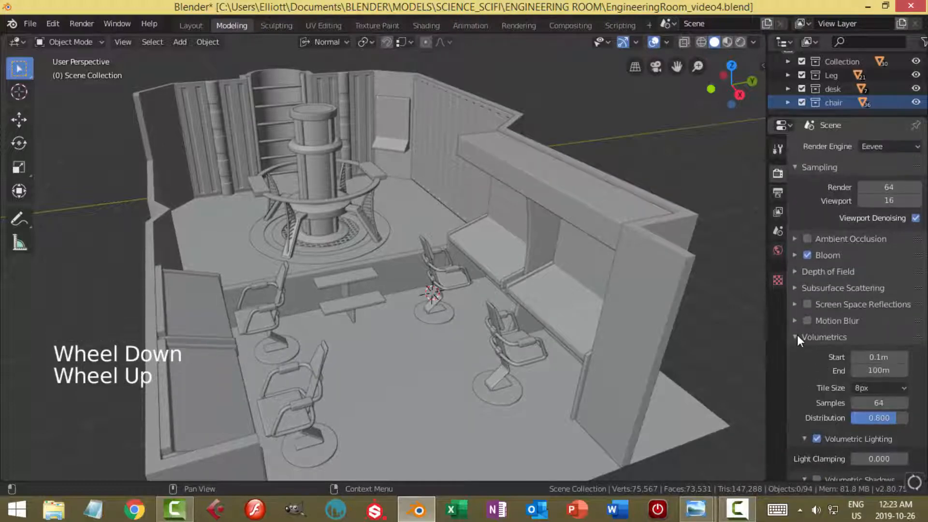
pyautogui.click(796, 337)
pyautogui.click(807, 240)
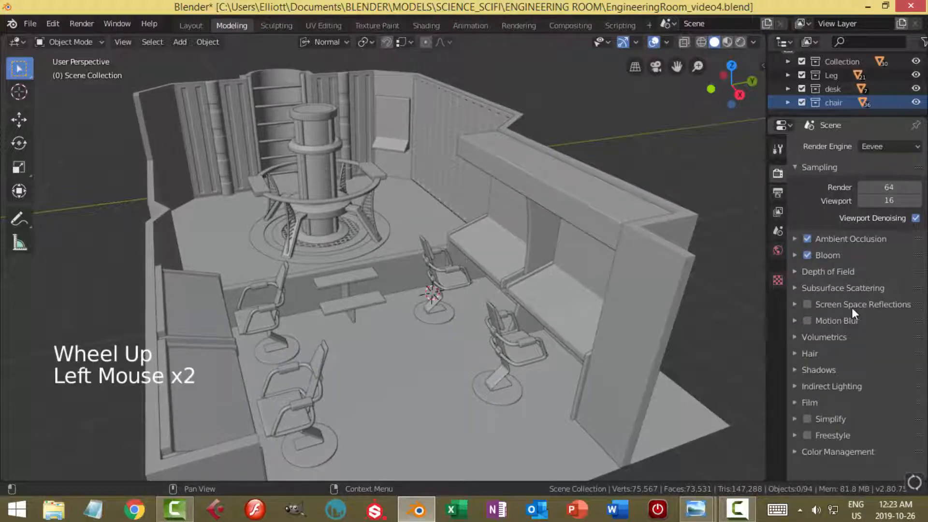
pyautogui.click(806, 304)
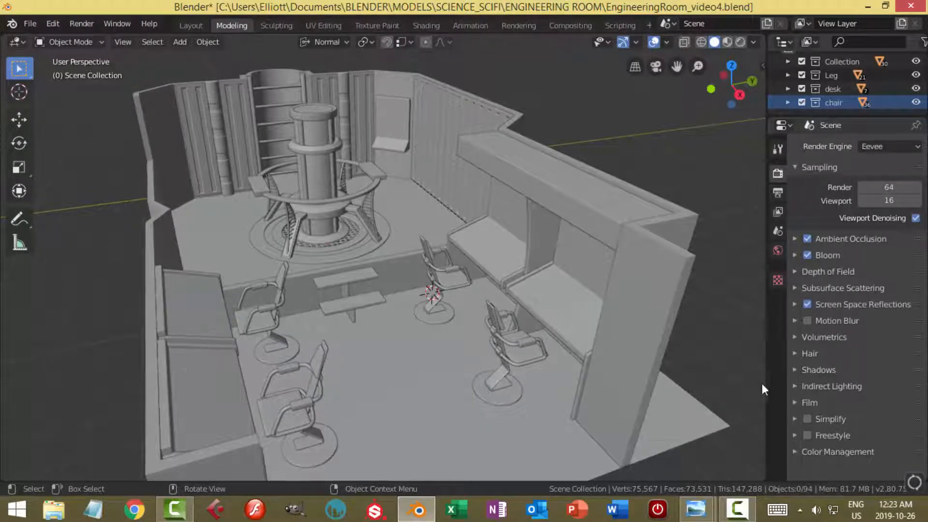
# Set the Film filter size to 1.75 px in the render settings.
pyautogui.click(794, 403)
pyautogui.scroll(-1, 881, 415)
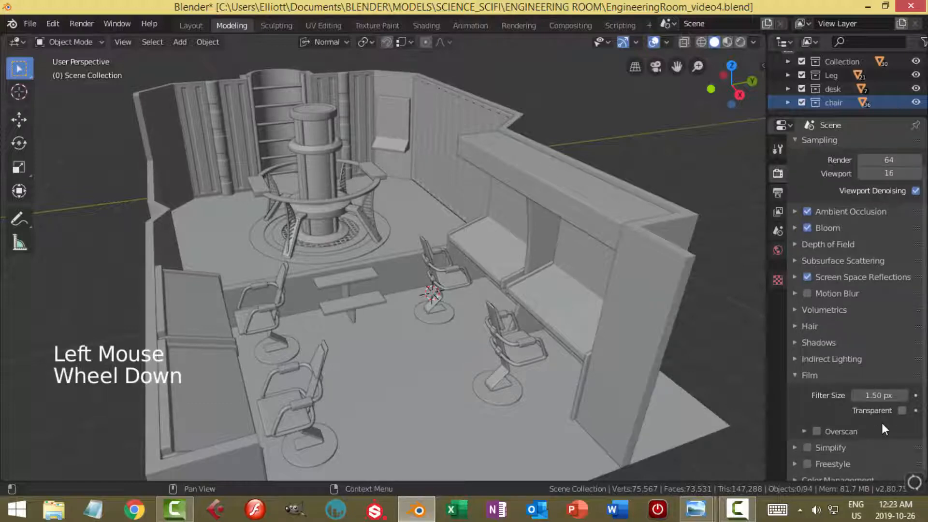
pyautogui.click(875, 395)
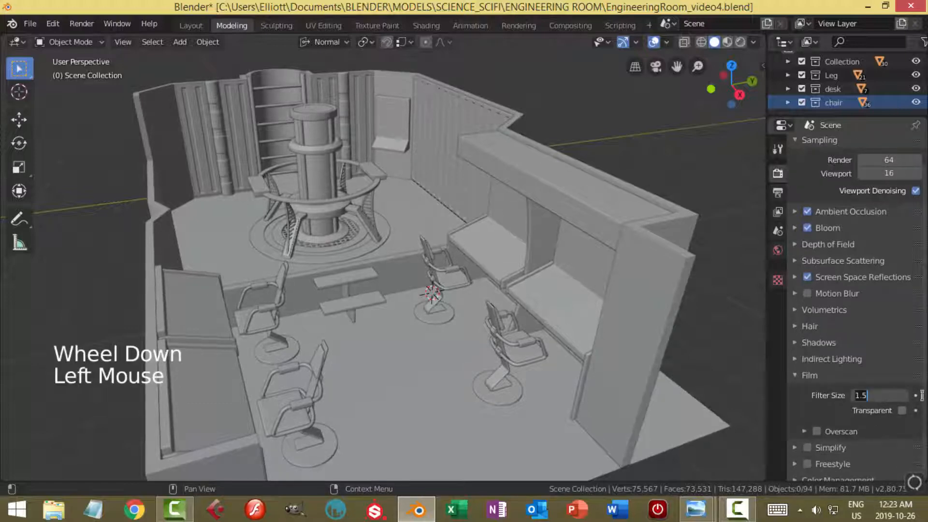
pyautogui.write('1.7')
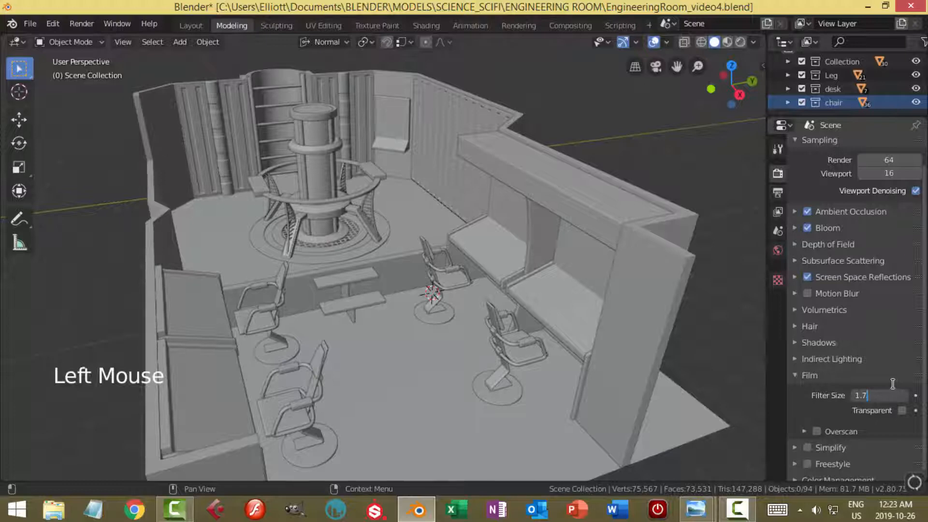
pyautogui.write('5')
pyautogui.press('Return')
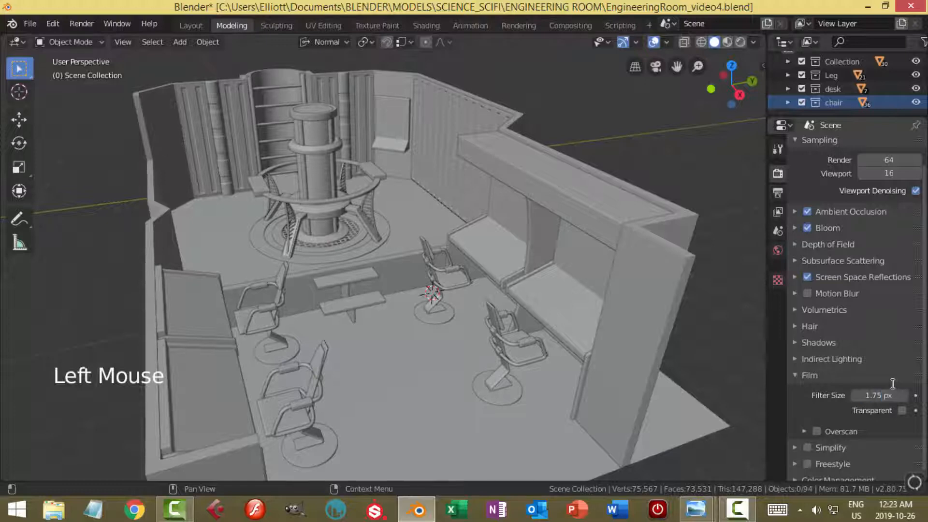
pyautogui.click(799, 375)
pyautogui.scroll(2, 701, 280)
# Save the scene file and switch the viewport to rendered shading.
pyautogui.keyDown('shift'); pyautogui.moveTo(701, 280); pyautogui.dragTo(580, 254, button='middle'); pyautogui.keyUp('shift')
pyautogui.hotkey('ctrl', 's')
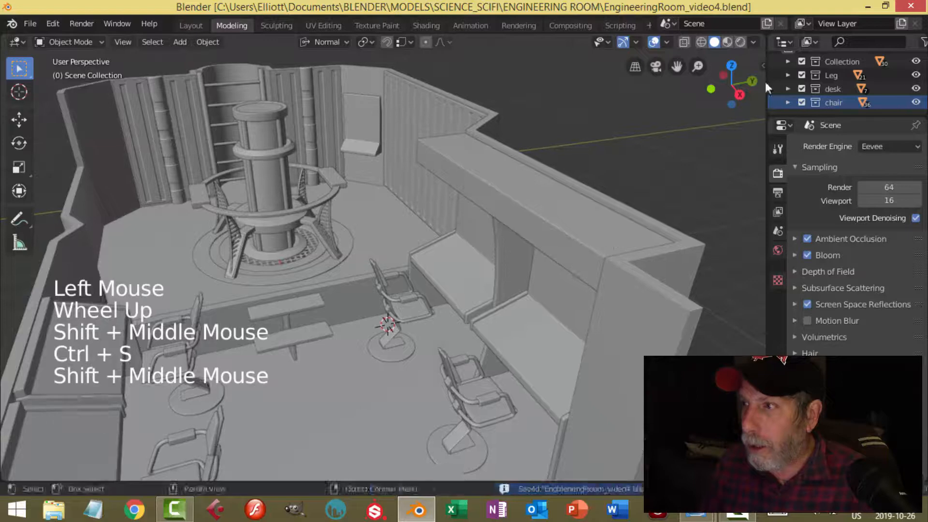
pyautogui.click(740, 42)
pyautogui.moveTo(427, 259)
pyautogui.keyDown('shift'); pyautogui.mouseDown(button='middle')
pyautogui.moveTo(476, 231)
pyautogui.moveTo(504, 235)
pyautogui.mouseUp(button='middle'); pyautogui.keyUp('shift')
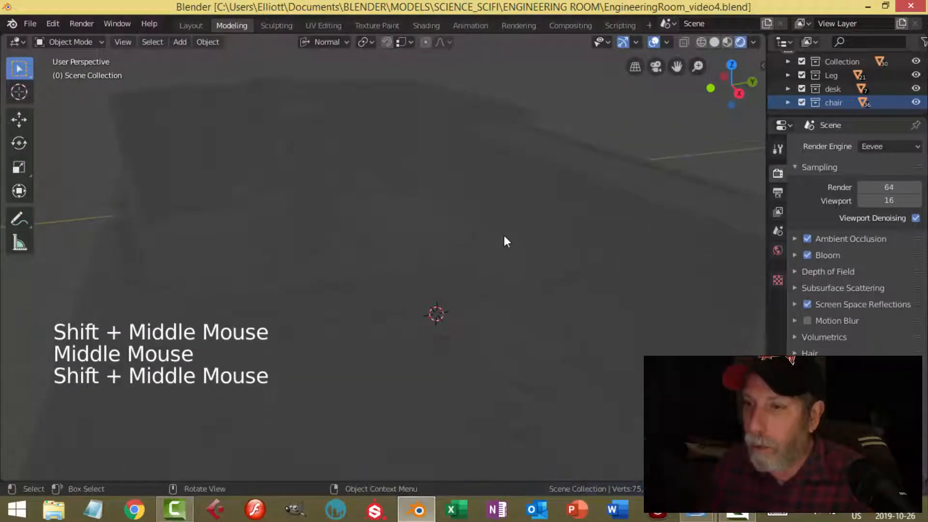
# Add a point light to the scene and raise it about 2.6 m along Z.
pyautogui.hotkey('shift', 'a')
pyautogui.moveTo(480, 386)
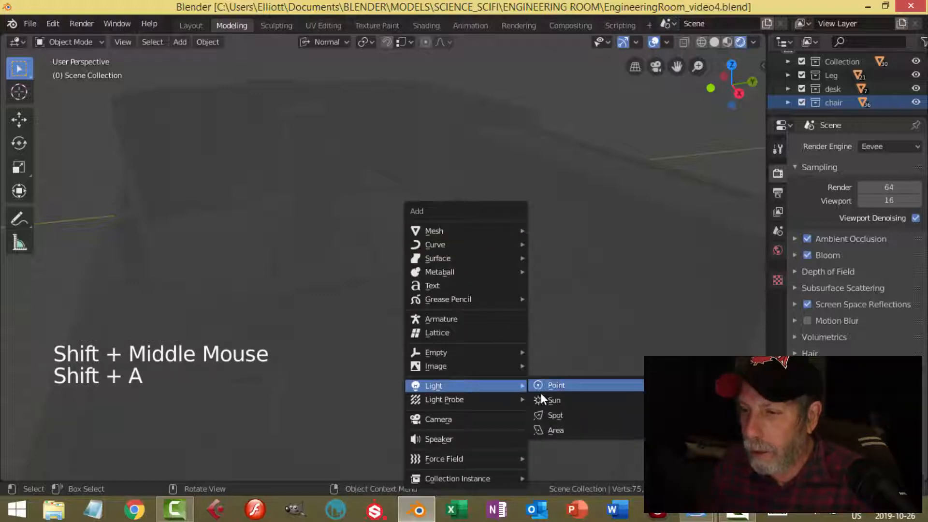
pyautogui.click(551, 385)
pyautogui.moveTo(440, 285); pyautogui.dragTo(460, 159)
pyautogui.moveTo(459, 159); pyautogui.dragTo(582, 241, button='middle')
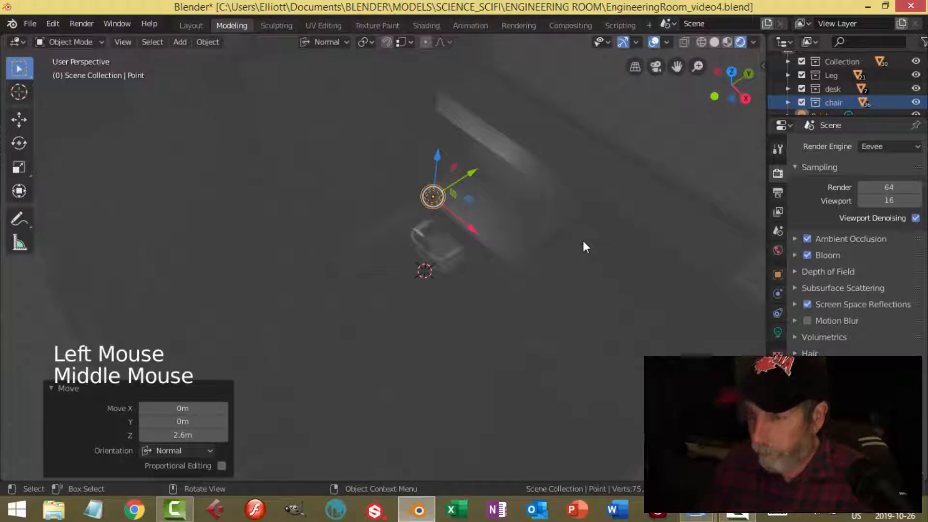
# Move the point light about -9.79 m in X and -4.7 m in Y, and raise it another 3.13 m above the room.
pyautogui.press('KP_7')
pyautogui.scroll(-6, 583, 241)
pyautogui.press('g')
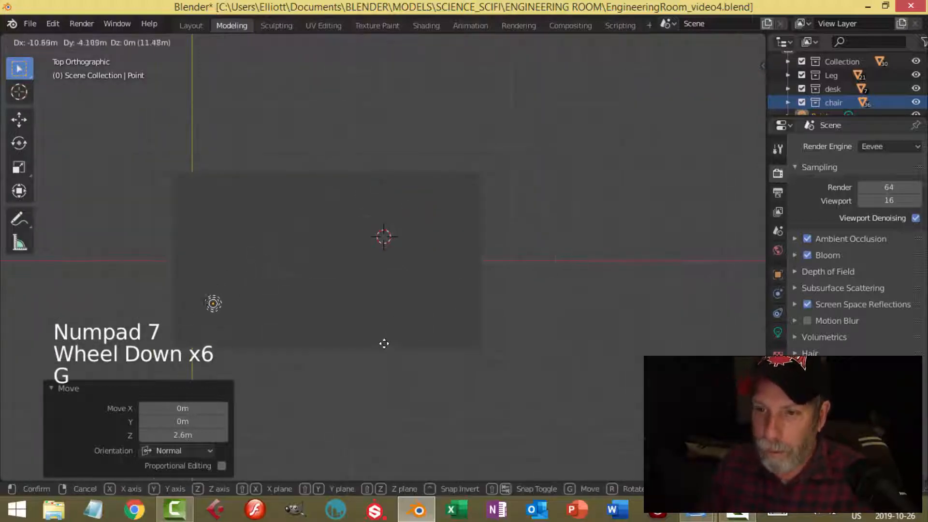
pyautogui.click(400, 346)
pyautogui.moveTo(495, 326); pyautogui.dragTo(342, 174, button='middle')
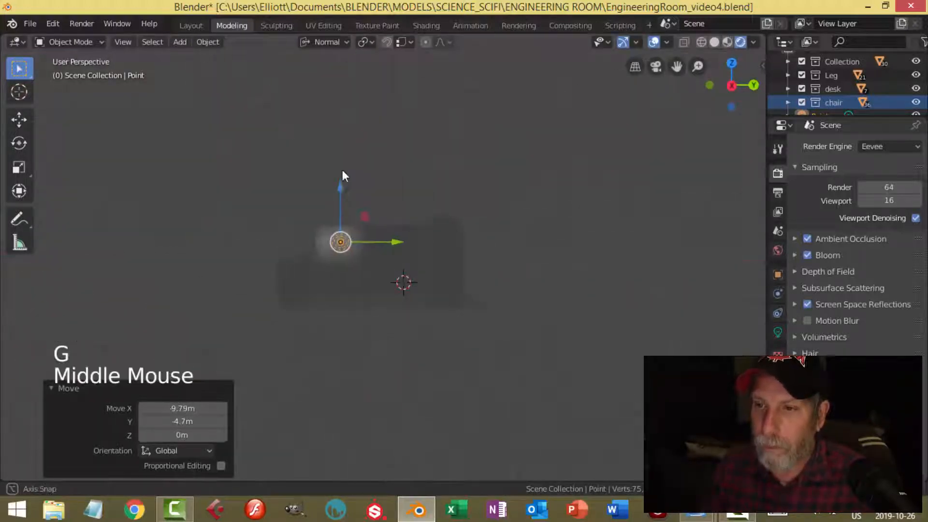
pyautogui.moveTo(348, 196); pyautogui.dragTo(348, 154)
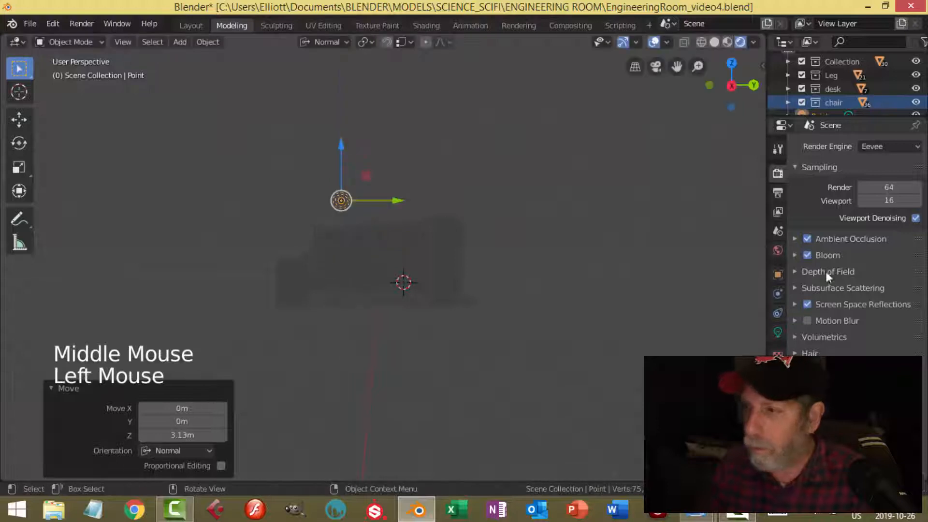
# Set the point light's power to 100 W and its colour to orange, with hue 0.057, saturation 0.954 and value 1.000.
pyautogui.click(778, 332)
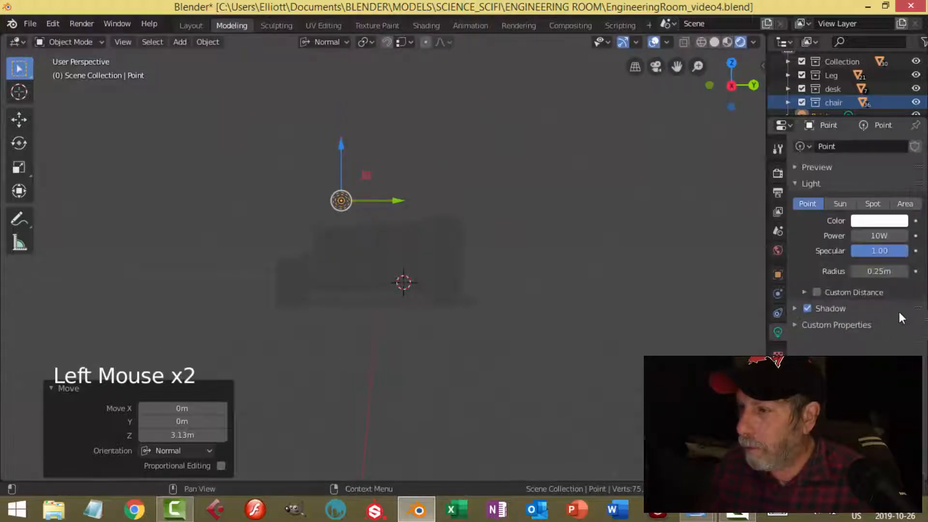
pyautogui.click(878, 236)
pyautogui.write('1')
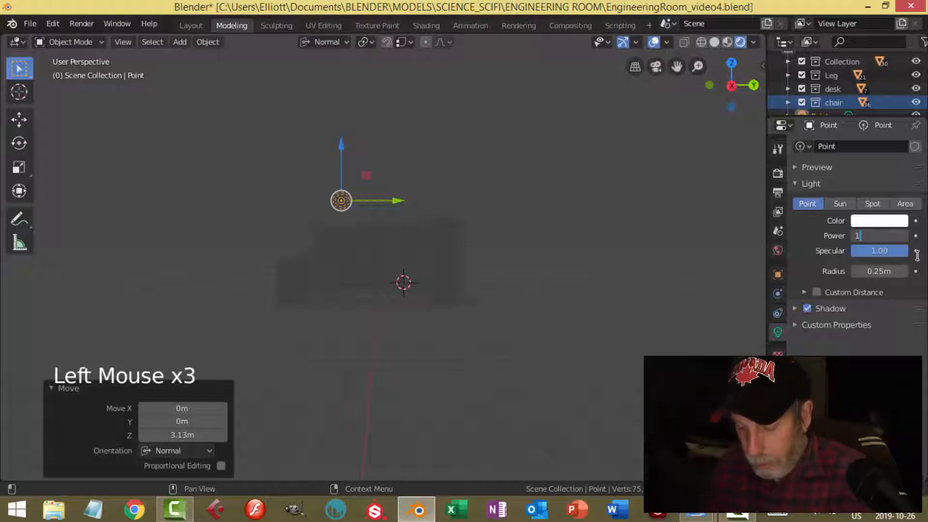
pyautogui.write('00')
pyautogui.press('Return')
pyautogui.click(868, 223)
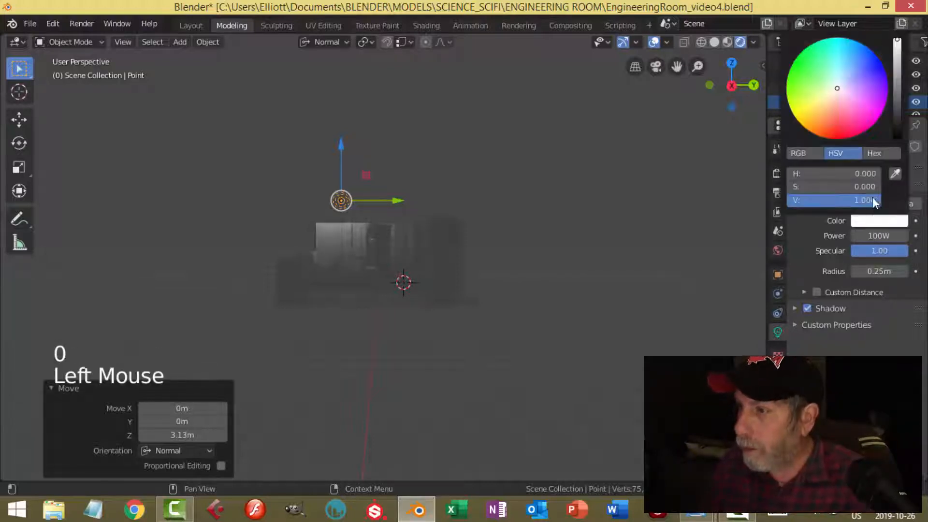
pyautogui.moveTo(833, 107); pyautogui.dragTo(820, 134)
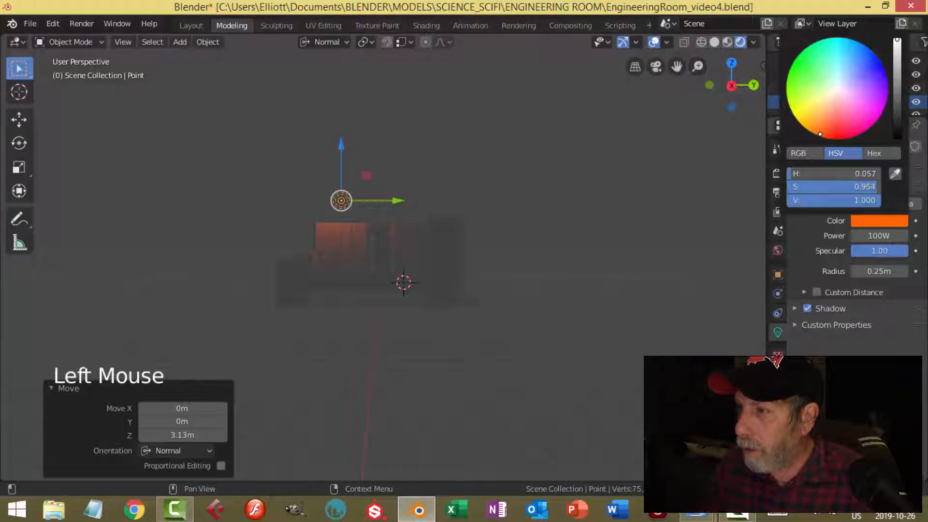
# Shift the orange light about 1.62 m along X and set its power to 500 W.
pyautogui.moveTo(424, 247); pyautogui.dragTo(441, 290, button='middle')
pyautogui.scroll(2, 391, 228)
pyautogui.keyDown('shift'); pyautogui.moveTo(392, 228); pyautogui.dragTo(427, 233, button='middle'); pyautogui.keyUp('shift')
pyautogui.moveTo(244, 162); pyautogui.dragTo(263, 174)
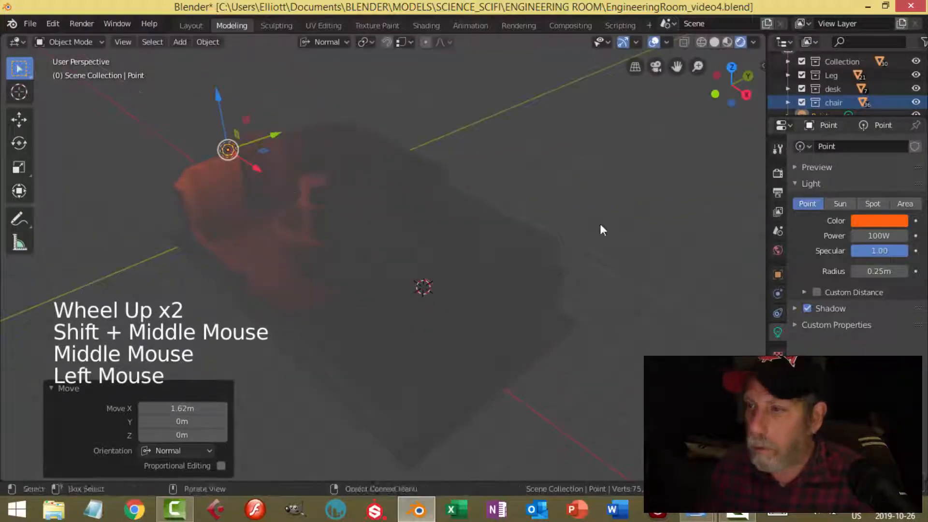
pyautogui.doubleClick(878, 235)
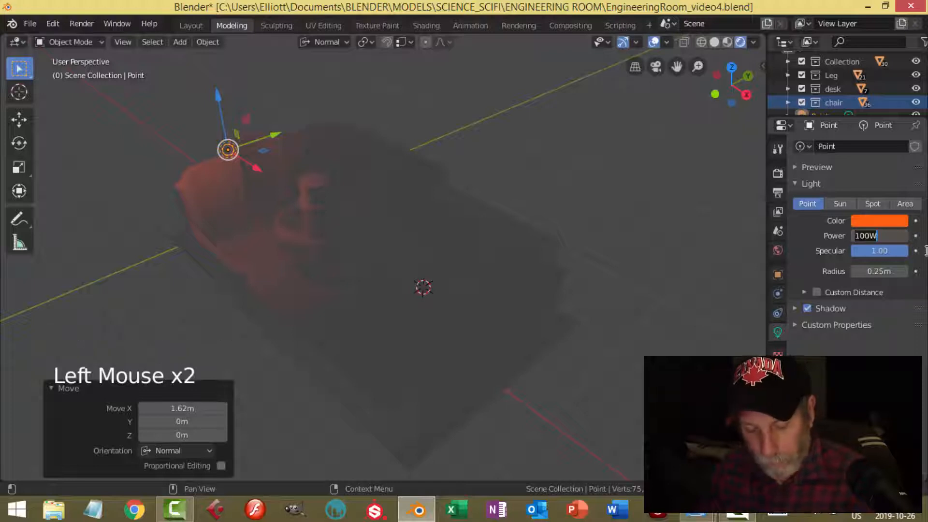
pyautogui.write('500')
pyautogui.press('Return')
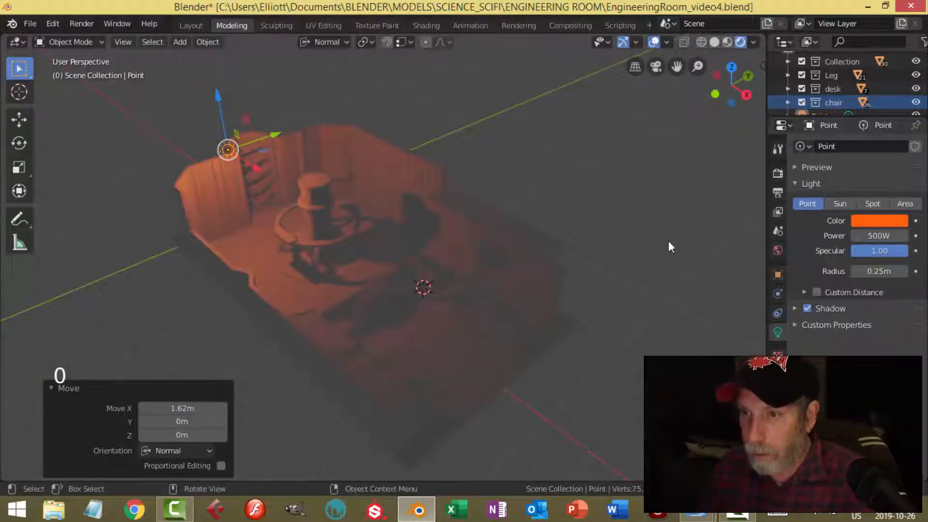
# Shift the orange light about -0.566 m along Y and move it in negative X toward the corner of the room.
pyautogui.moveTo(668, 247); pyautogui.dragTo(570, 222, button='middle')
pyautogui.moveTo(348, 130); pyautogui.dragTo(336, 132)
pyautogui.moveTo(402, 182); pyautogui.dragTo(407, 241, button='middle')
pyautogui.scroll(2, 428, 185)
pyautogui.scroll(-2, 403, 207)
pyautogui.press('KP_7')
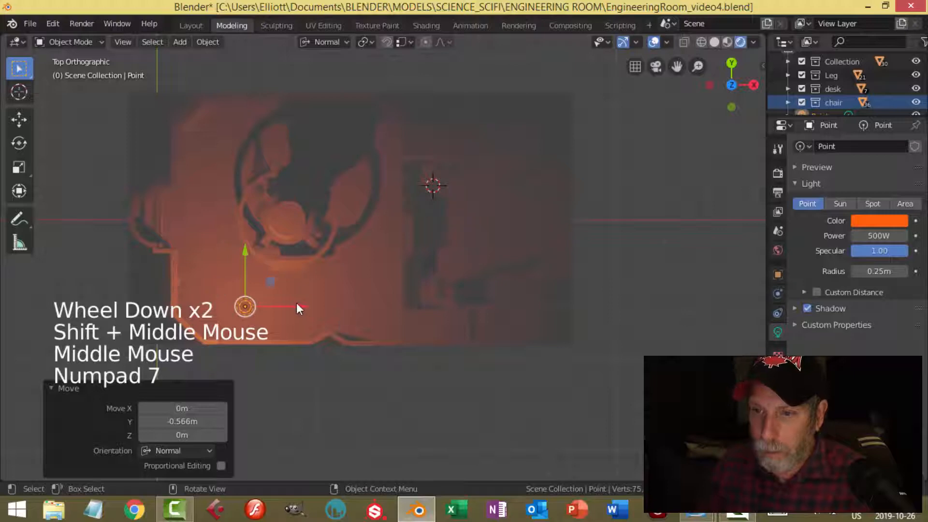
pyautogui.moveTo(297, 304); pyautogui.dragTo(264, 305)
# Duplicate the orange light and move the copy about 12.3 m in X and 7.66 m in Y, to the room's opposite end.
pyautogui.hotkey('shift', 'd')
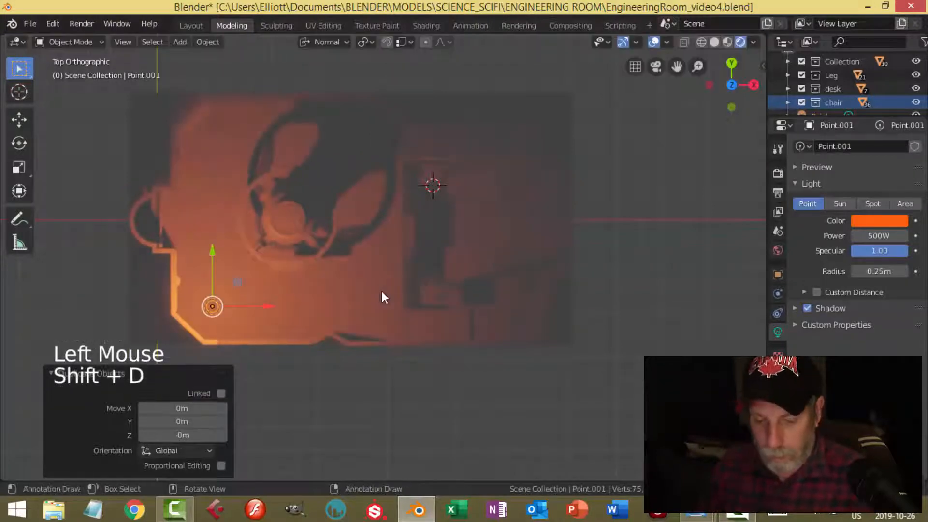
pyautogui.press('g')
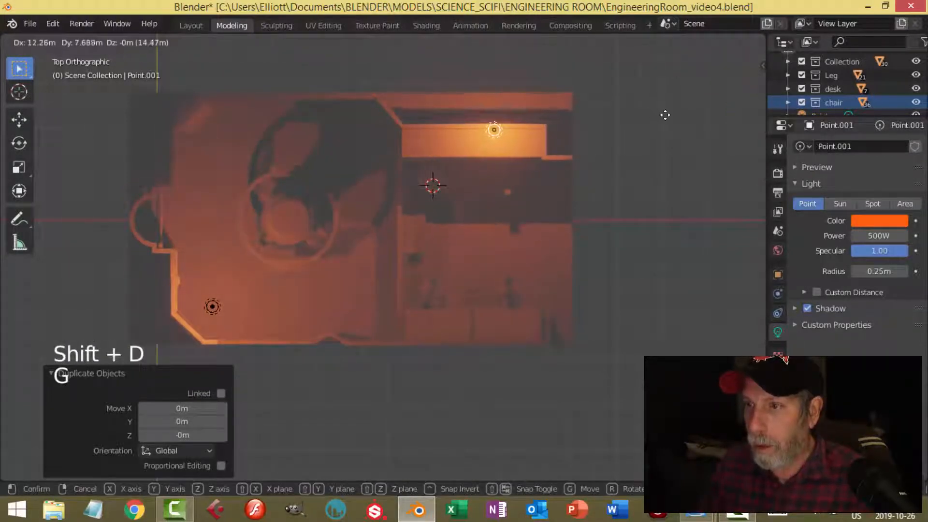
pyautogui.click(664, 115)
pyautogui.moveTo(604, 222); pyautogui.dragTo(494, 116, button='middle')
pyautogui.moveTo(572, 194); pyautogui.dragTo(564, 145, button='middle')
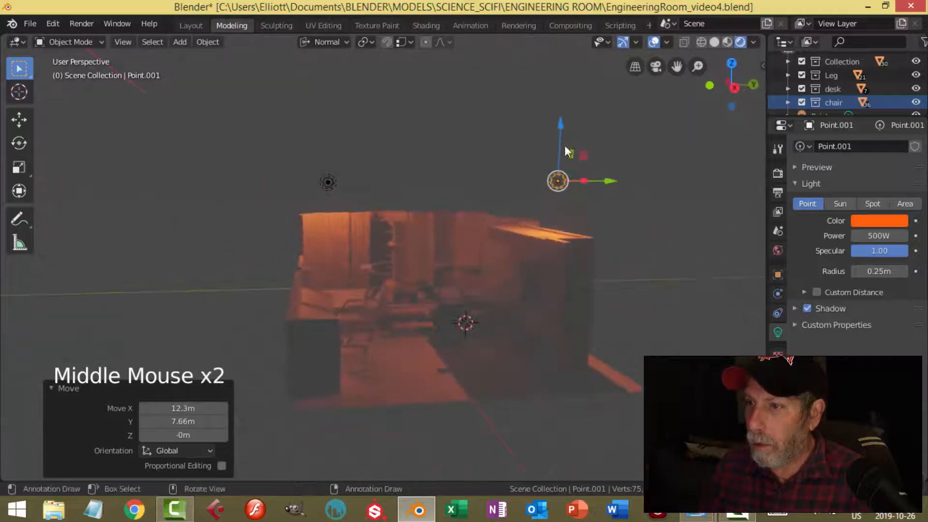
# Shift the duplicated light about -1.71 m along Y and change its colour to a pale bluish white.
pyautogui.moveTo(597, 179); pyautogui.dragTo(556, 177)
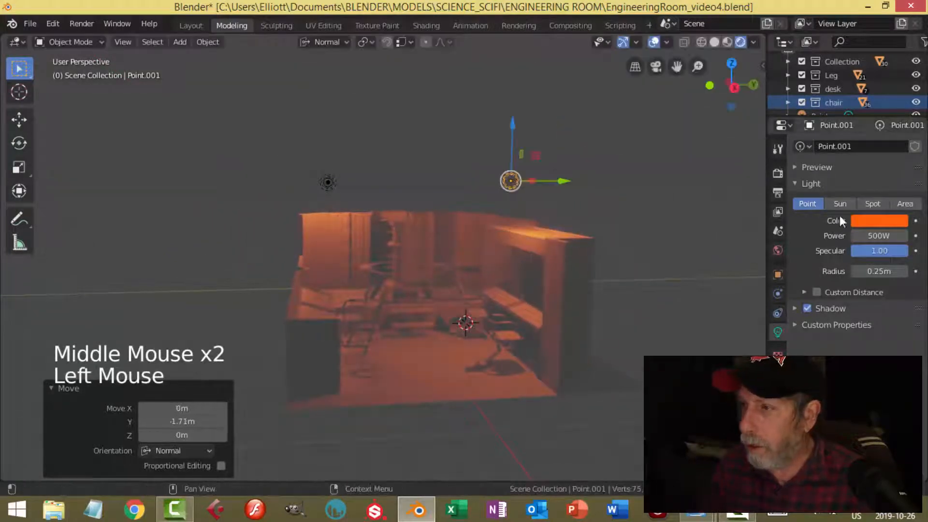
pyautogui.click(868, 221)
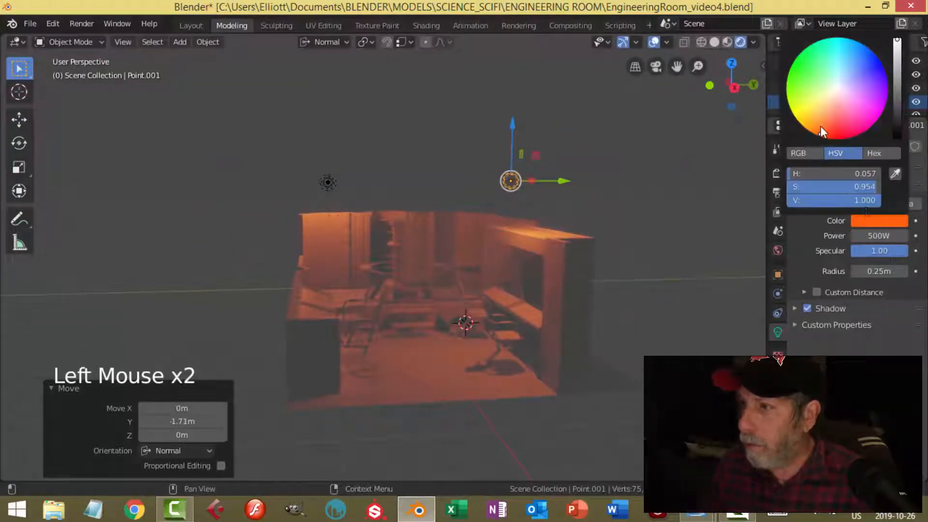
pyautogui.moveTo(821, 129); pyautogui.dragTo(840, 82)
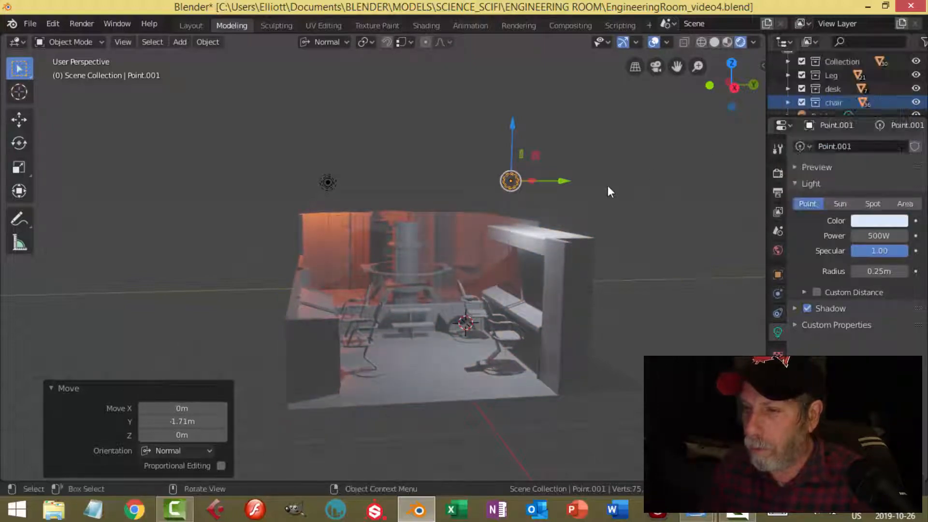
# Set the power of the orange point light to 700 W.
pyautogui.scroll(3, 599, 196)
pyautogui.moveTo(590, 208); pyautogui.dragTo(428, 201, button='middle')
pyautogui.scroll(1, 583, 256)
pyautogui.click(288, 67)
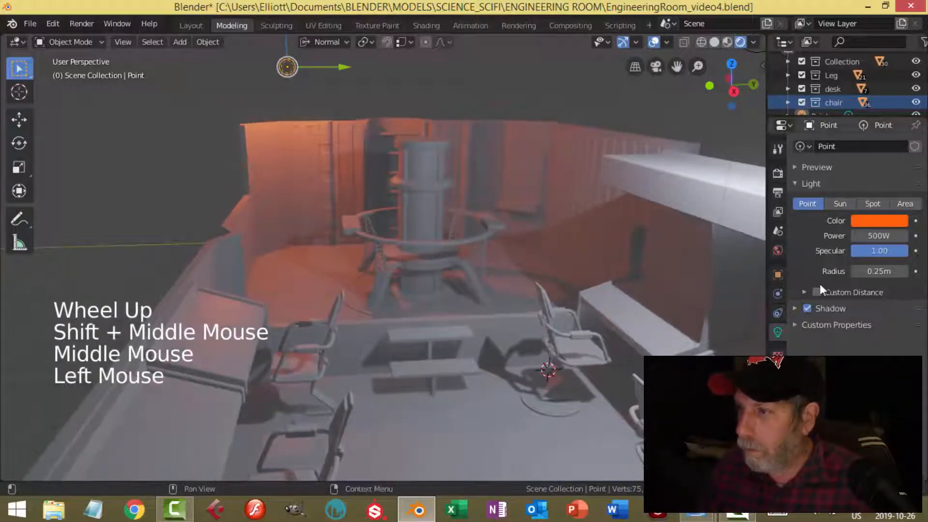
pyautogui.doubleClick(865, 235)
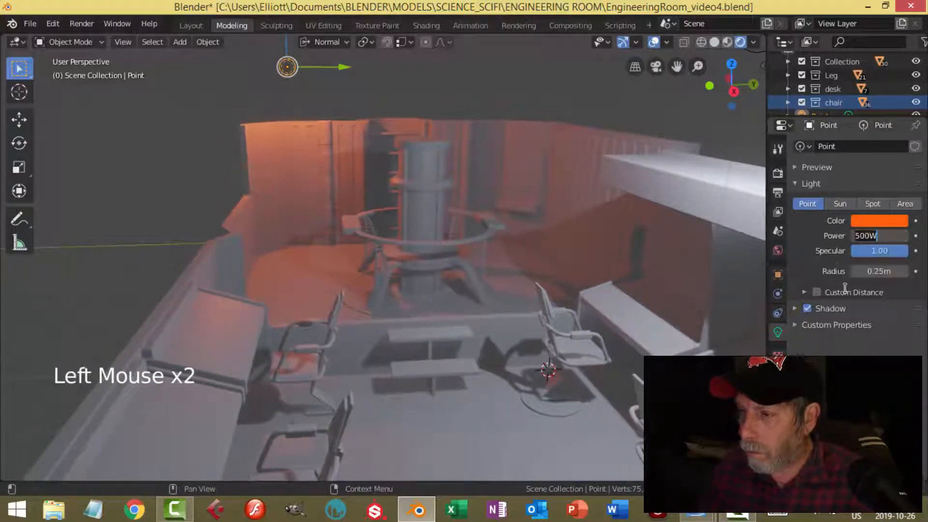
pyautogui.write('700')
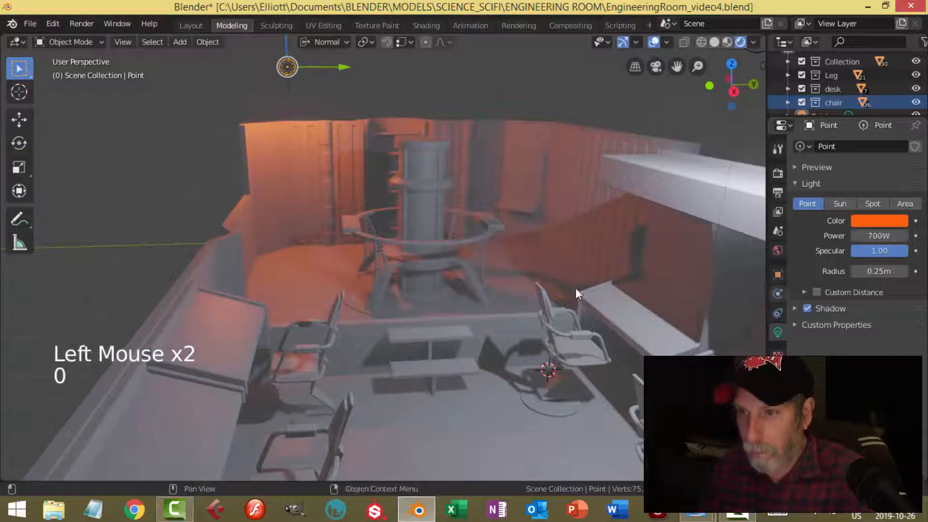
# Create a new material on the room's floor plane and name it floor.
pyautogui.scroll(-2, 425, 244)
pyautogui.moveTo(427, 242); pyautogui.dragTo(485, 338, button='middle')
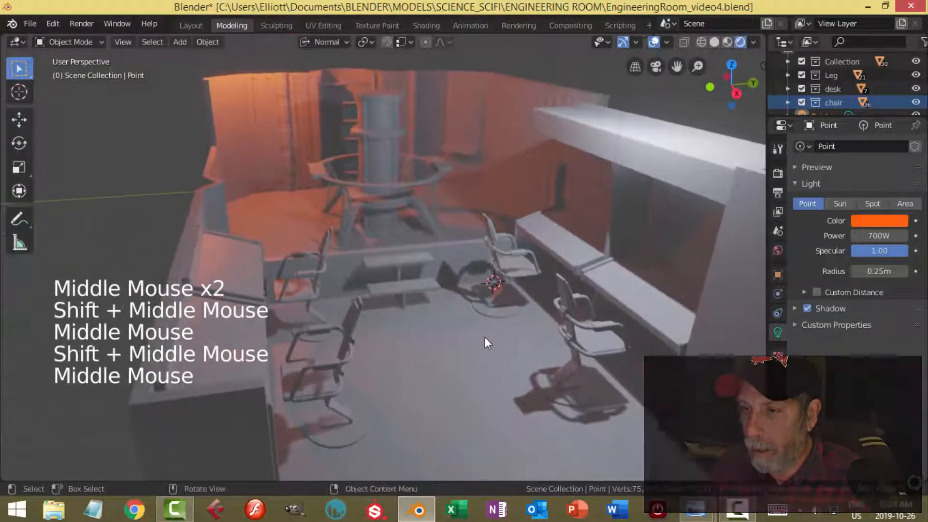
pyautogui.click(485, 337)
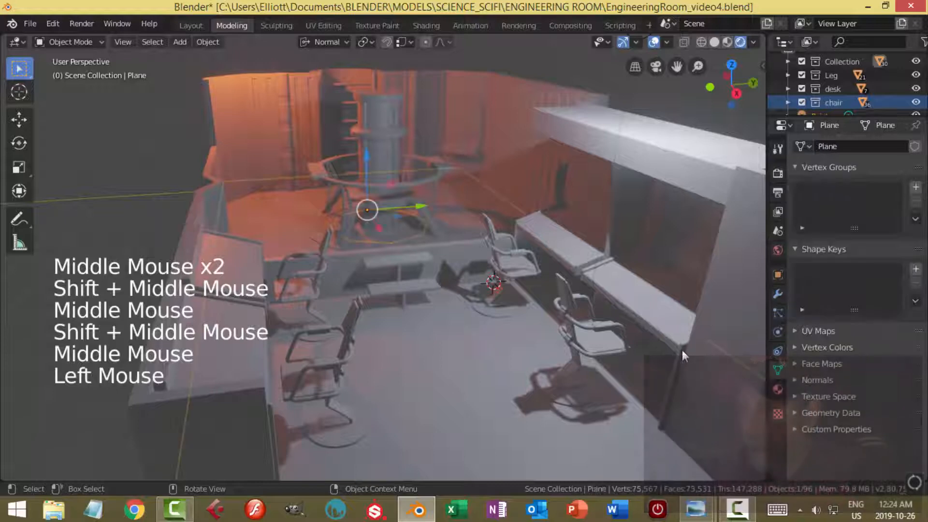
pyautogui.click(776, 391)
pyautogui.click(864, 204)
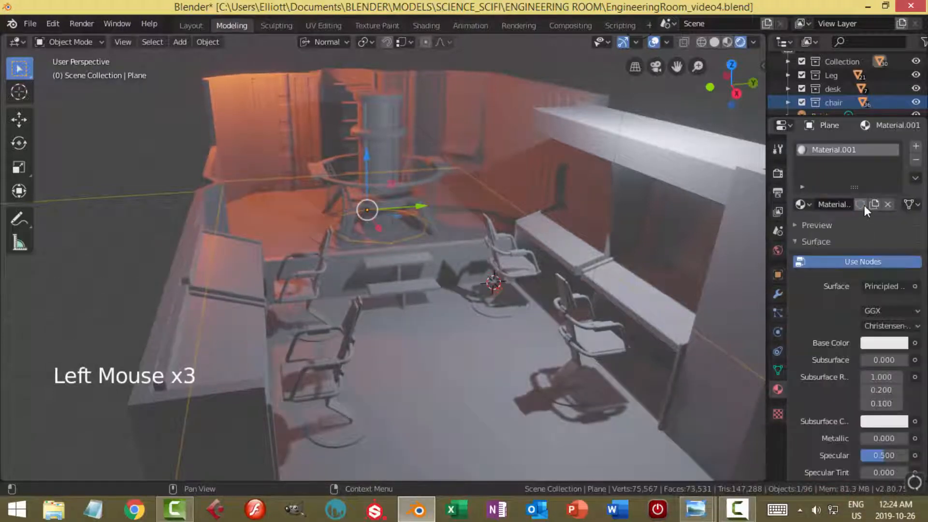
pyautogui.tripleClick(836, 149)
pyautogui.write('floor')
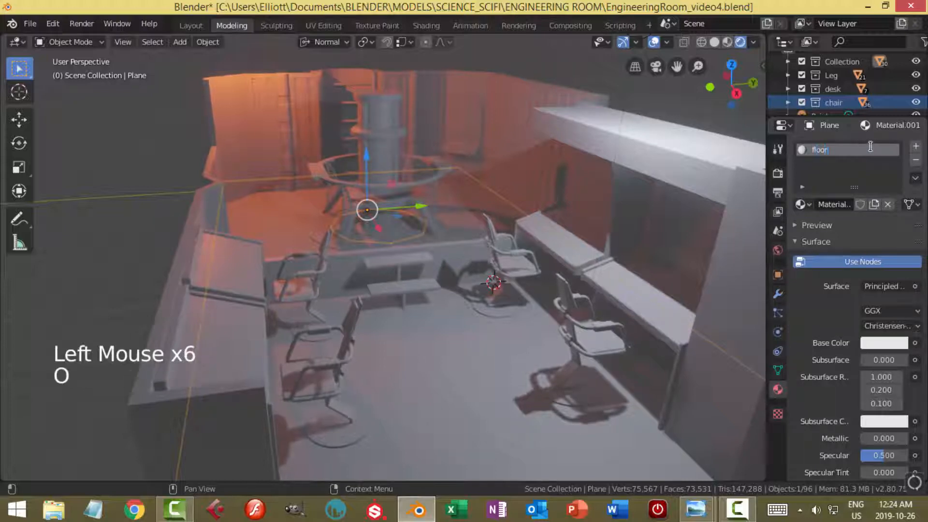
pyautogui.press('Return')
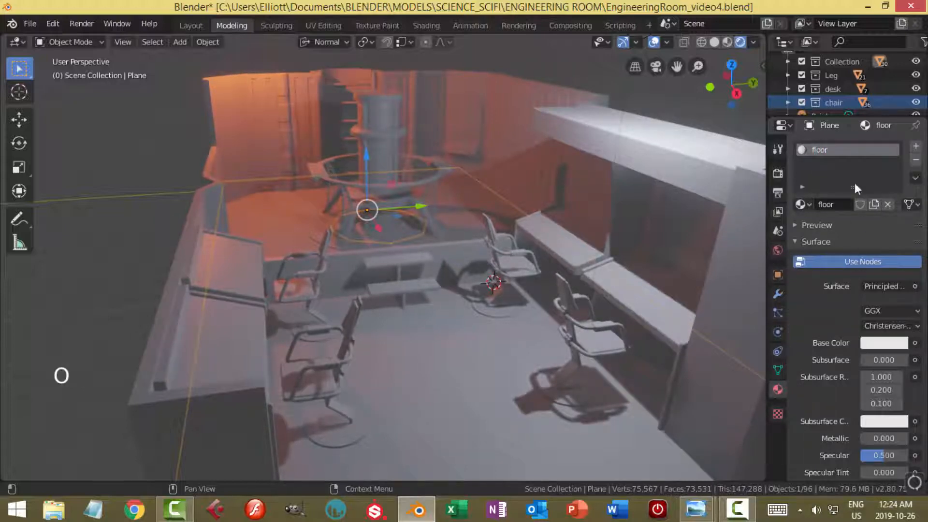
# Rename the floor plane's material as white.
pyautogui.tripleClick(847, 147)
pyautogui.write('white')
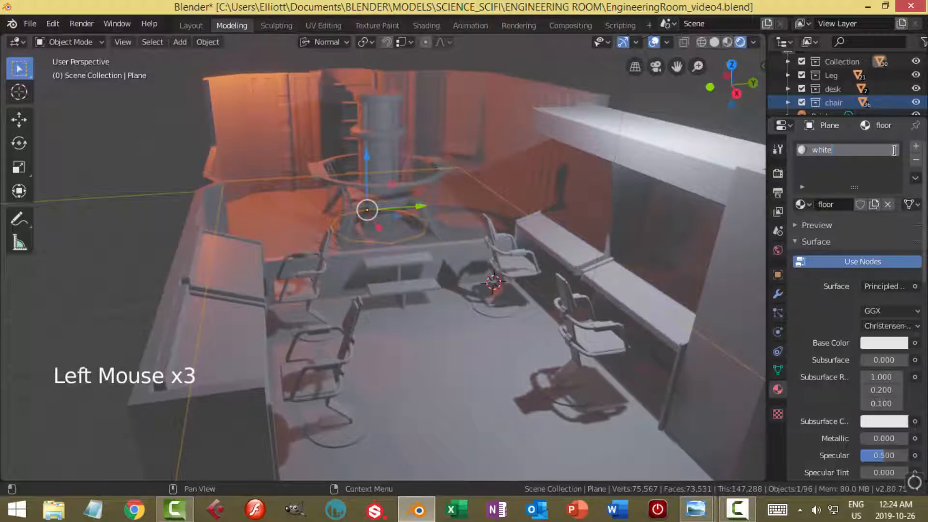
pyautogui.press('Return')
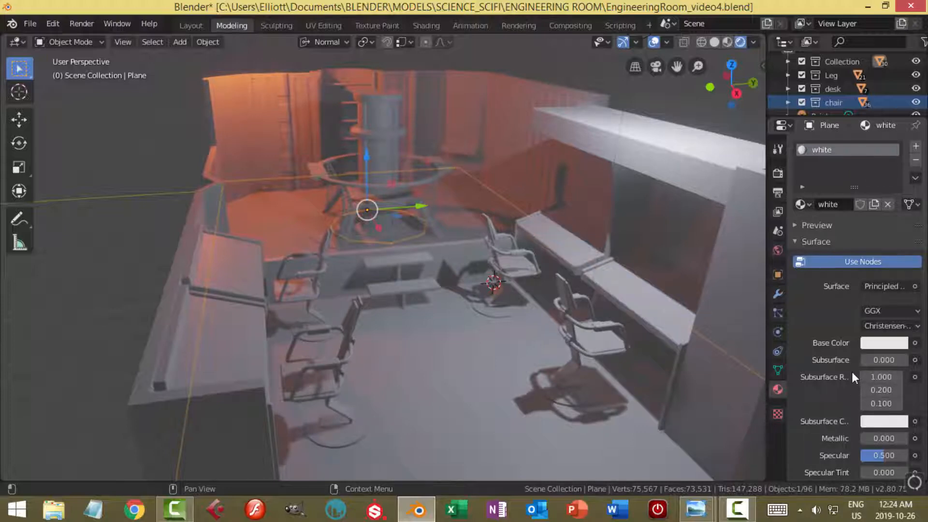
# Set the roughness of the white material to 0.2.
pyautogui.scroll(-3, 851, 370)
pyautogui.scroll(-2, 844, 329)
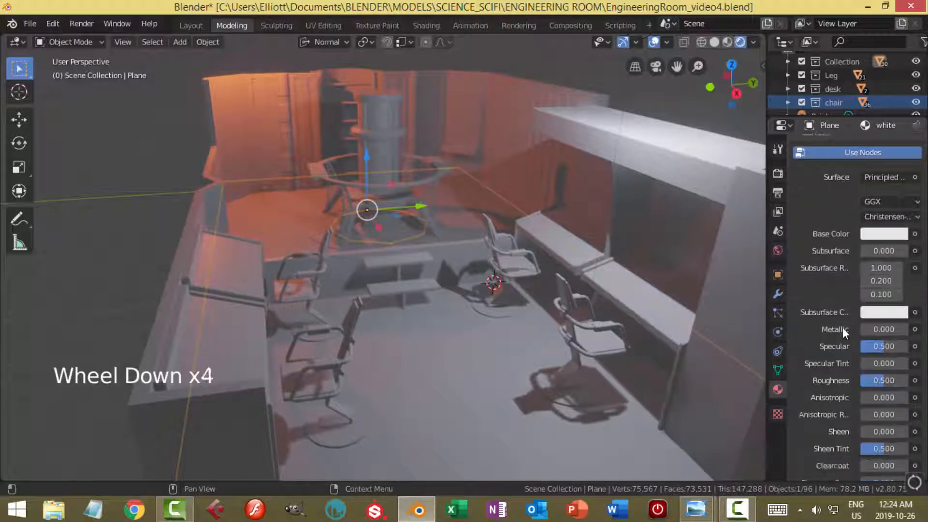
pyautogui.scroll(-2, 829, 347)
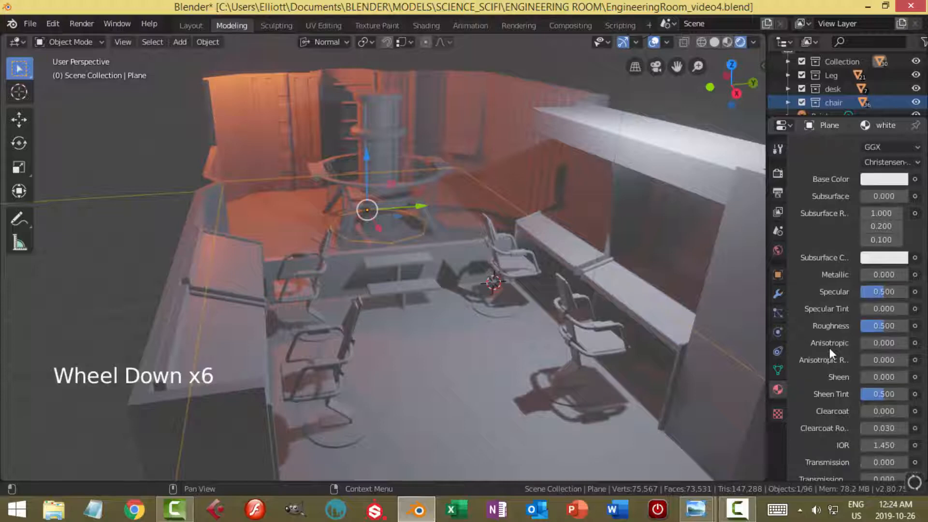
pyautogui.click(891, 296)
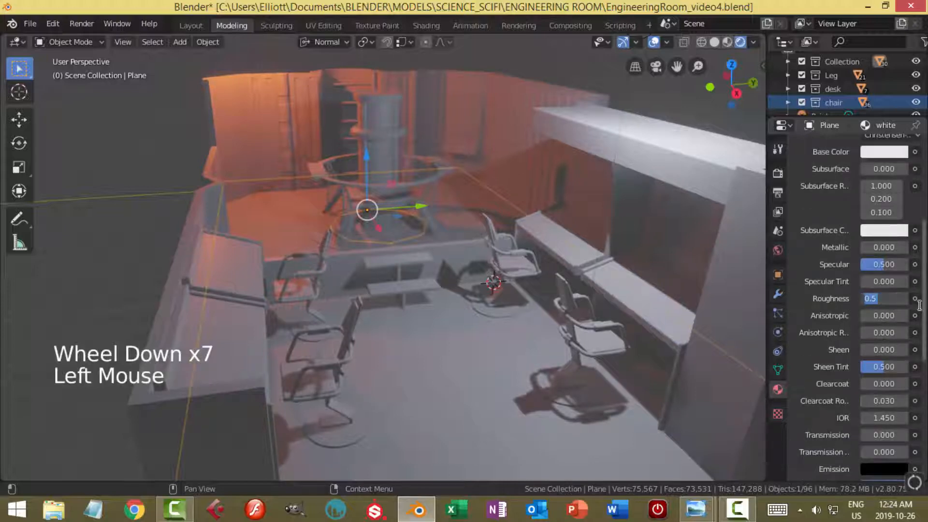
pyautogui.write('0.2')
pyautogui.press('Return')
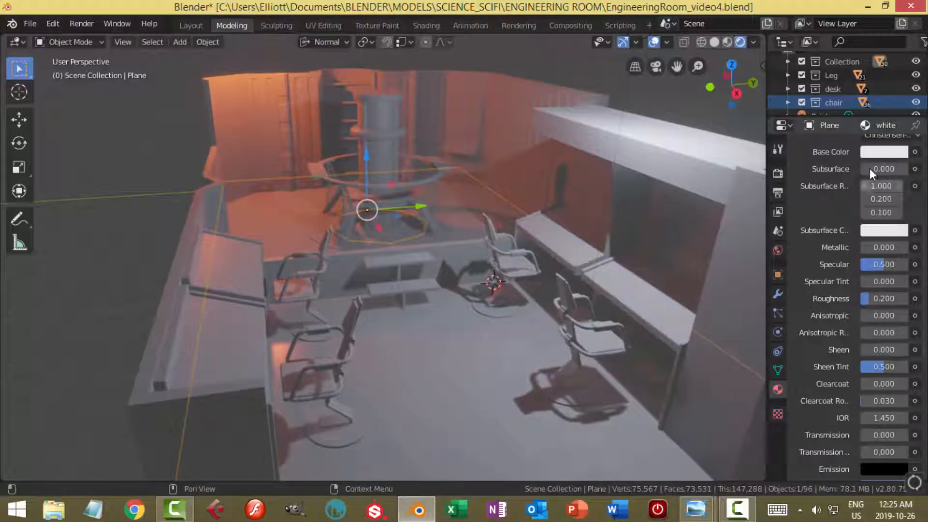
pyautogui.click(882, 153)
pyautogui.press('Escape')
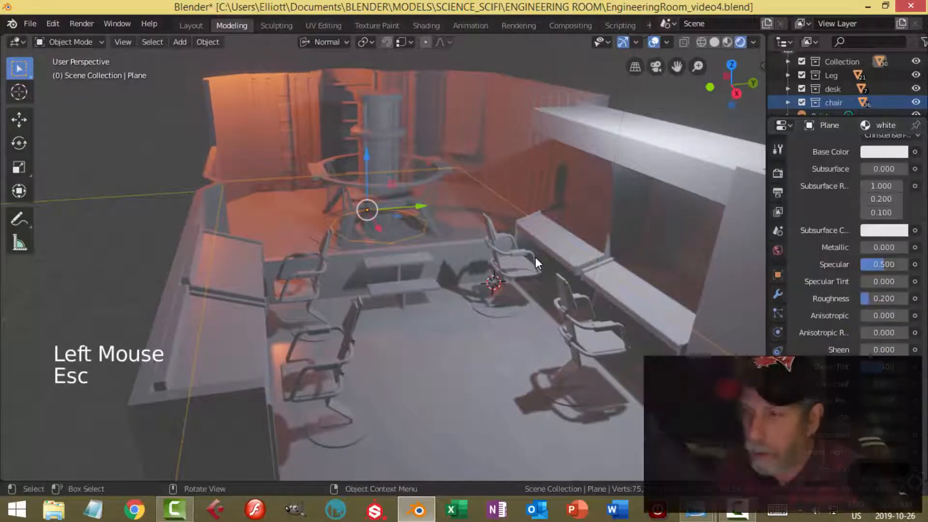
pyautogui.click(577, 241)
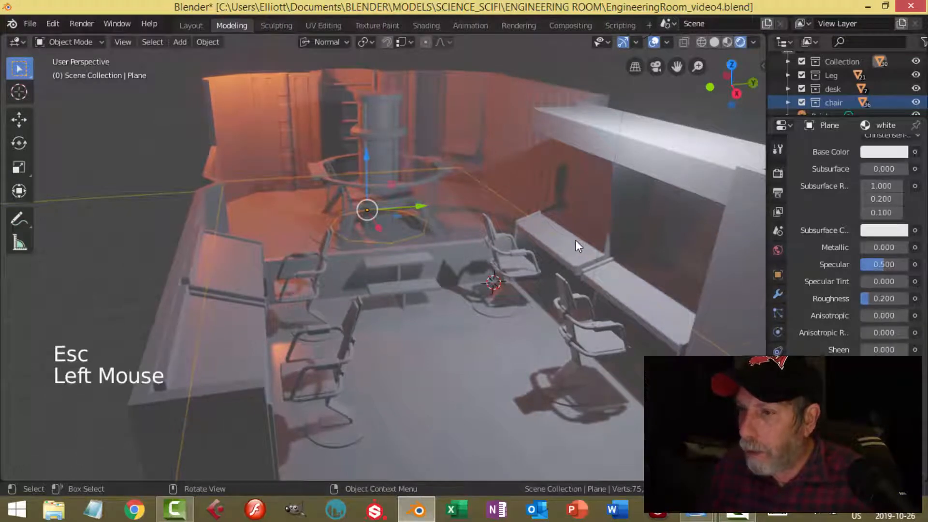
# Assign the existing white material to the long wall desk unit and to the overhead box above it.
pyautogui.click(800, 204)
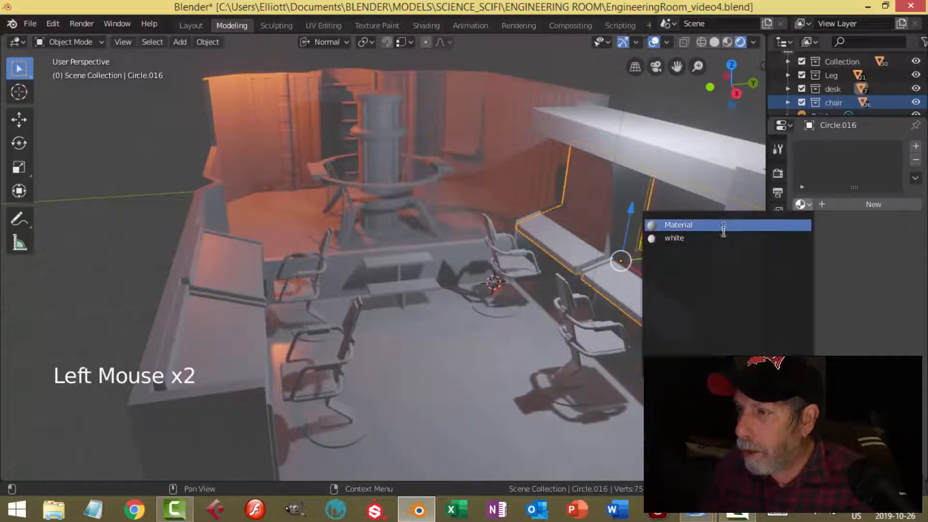
pyautogui.click(674, 238)
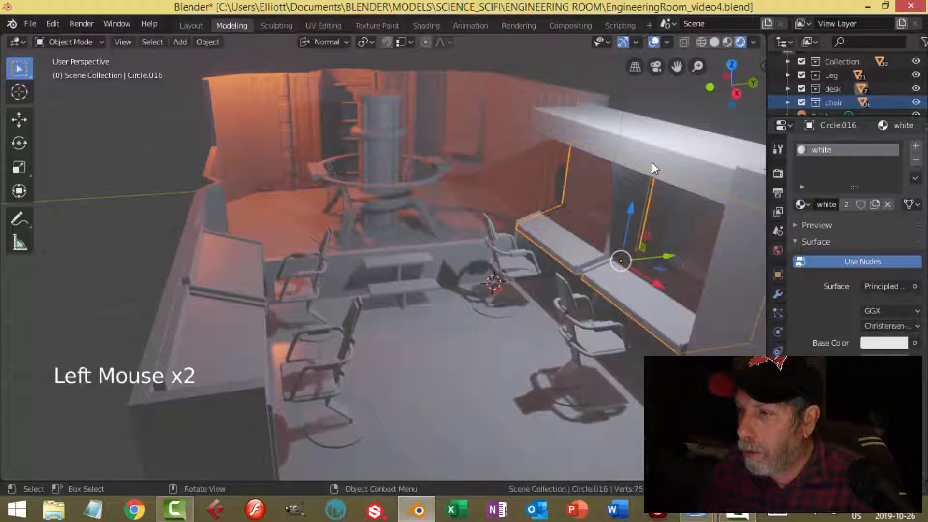
pyautogui.click(673, 164)
pyautogui.click(801, 204)
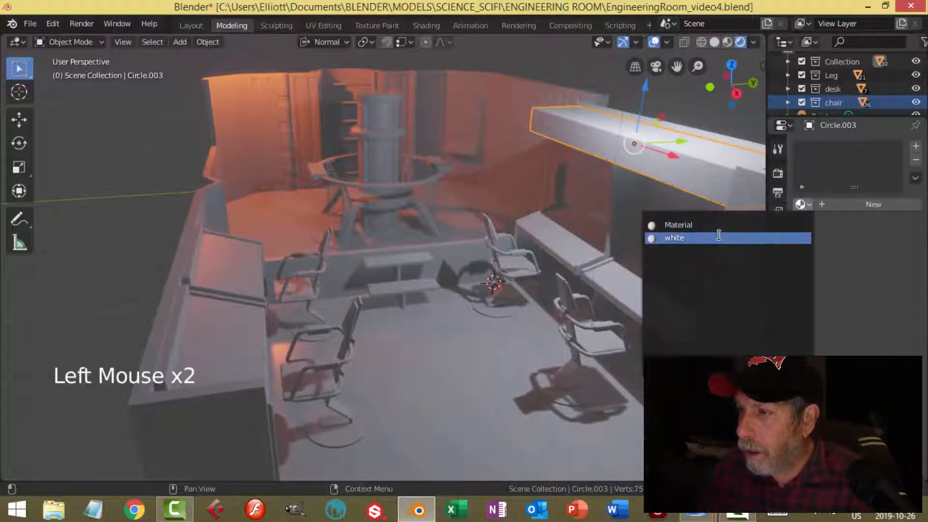
pyautogui.click(747, 238)
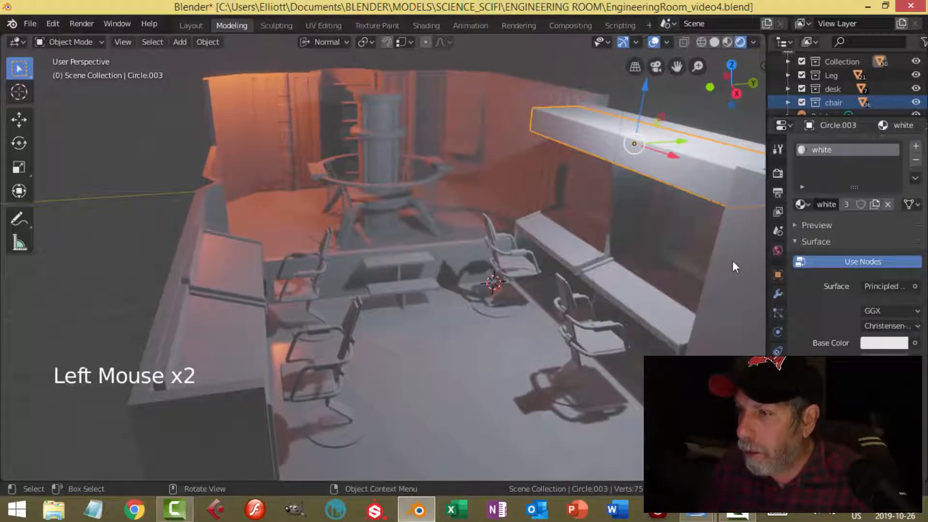
# Assign the white material to the room's main wall shell and to the ribbed side wall panel.
pyautogui.click(208, 207)
pyautogui.click(801, 204)
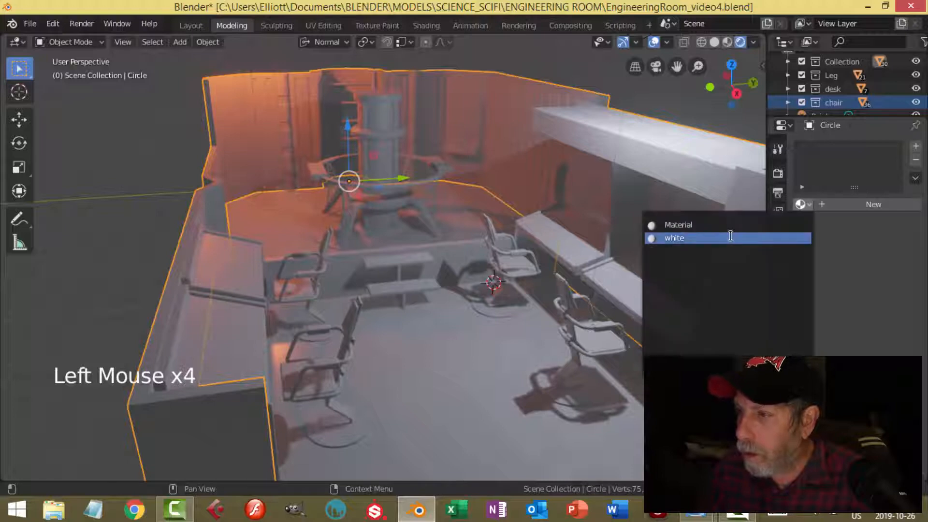
pyautogui.click(686, 238)
pyautogui.keyDown('shift'); pyautogui.moveTo(590, 286); pyautogui.dragTo(539, 254, button='middle'); pyautogui.keyUp('shift')
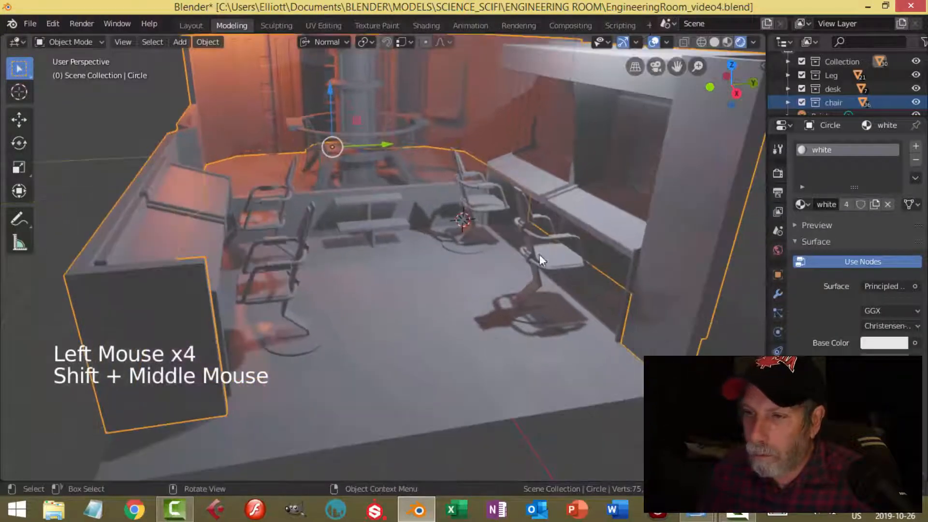
pyautogui.moveTo(390, 211); pyautogui.dragTo(402, 240, button='middle')
pyautogui.click(515, 114)
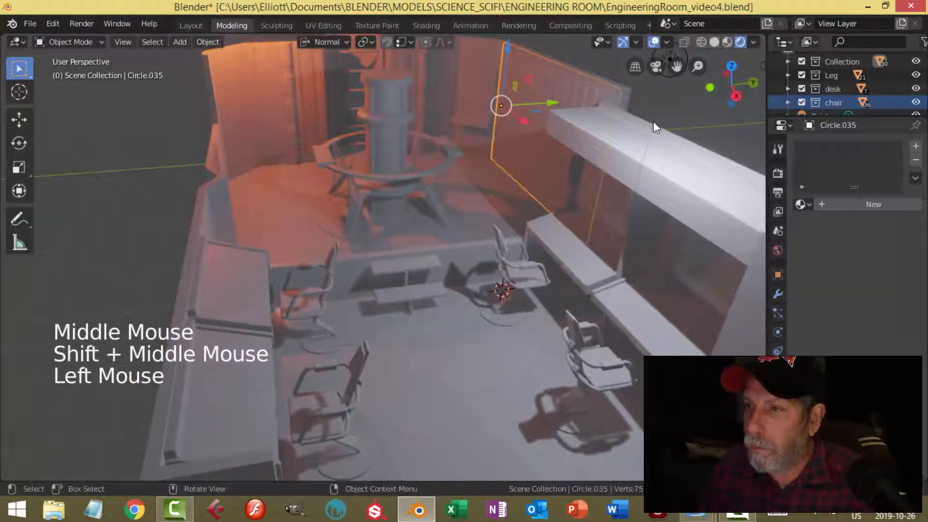
pyautogui.click(803, 205)
pyautogui.click(705, 240)
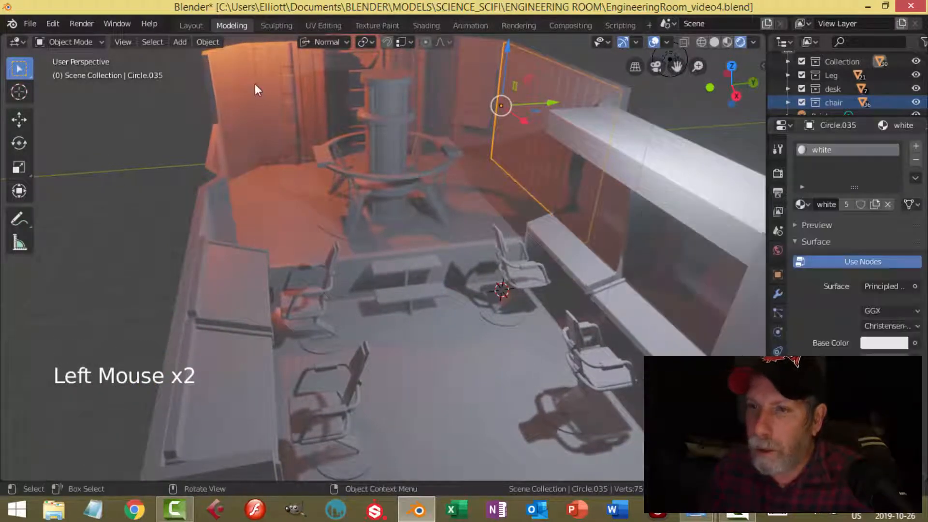
# Assign the white material to the two narrow wall panels on either side of the ladder.
pyautogui.click(267, 76)
pyautogui.click(802, 204)
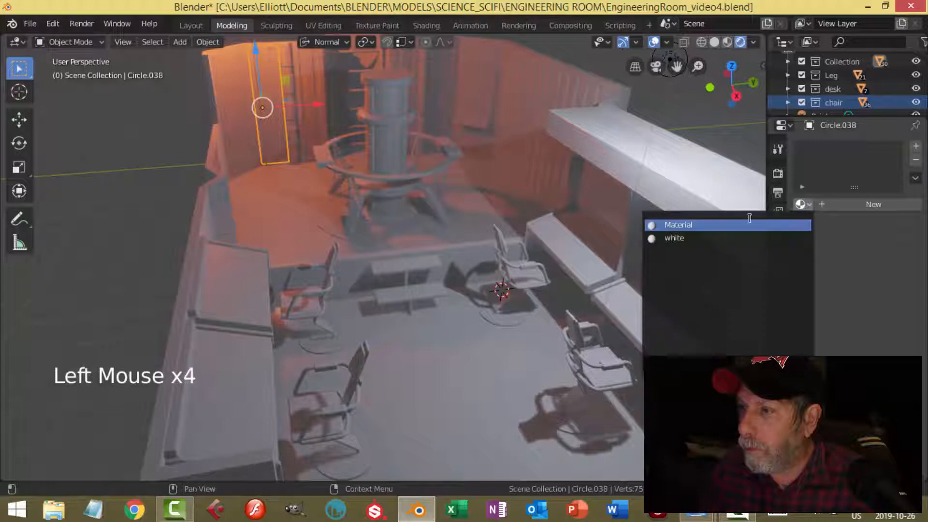
pyautogui.click(695, 238)
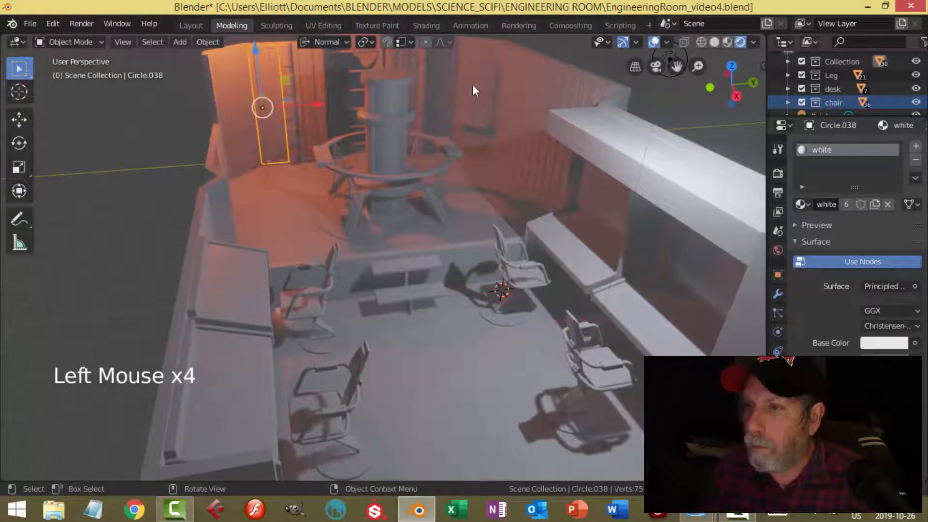
pyautogui.click(302, 79)
pyautogui.click(802, 203)
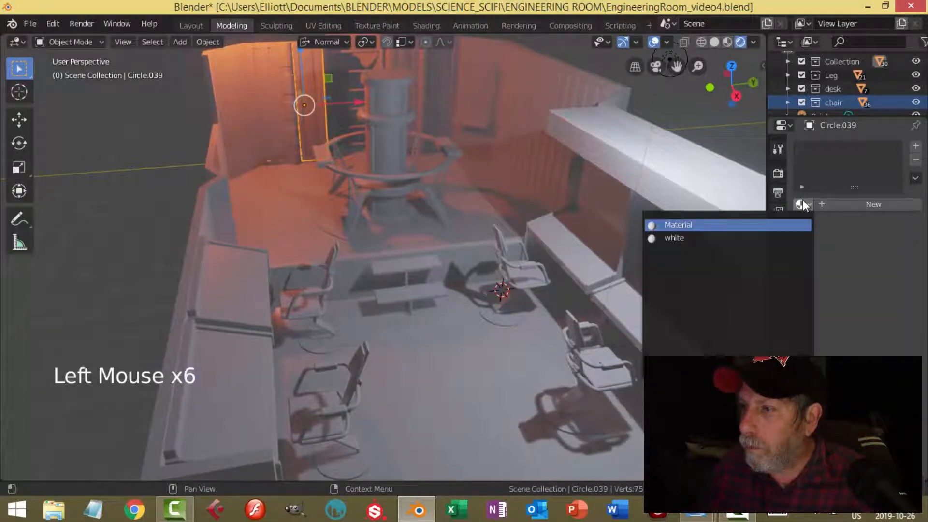
pyautogui.click(720, 238)
# Assign the white material to the two tall wall panels behind the central column and to the ring around it.
pyautogui.keyDown('shift'); pyautogui.moveTo(454, 88); pyautogui.dragTo(459, 202, button='middle'); pyautogui.keyUp('shift')
pyautogui.scroll(2, 460, 202)
pyautogui.click(413, 101)
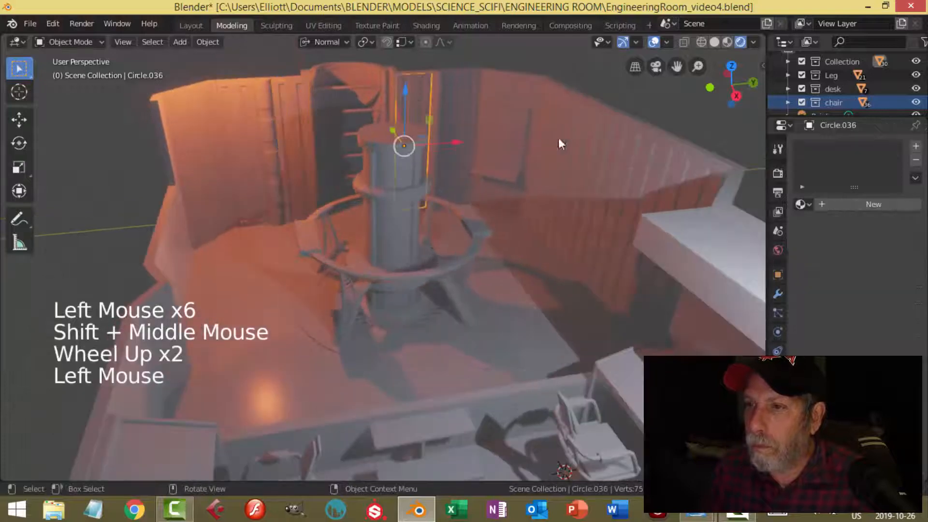
pyautogui.click(802, 203)
pyautogui.click(696, 237)
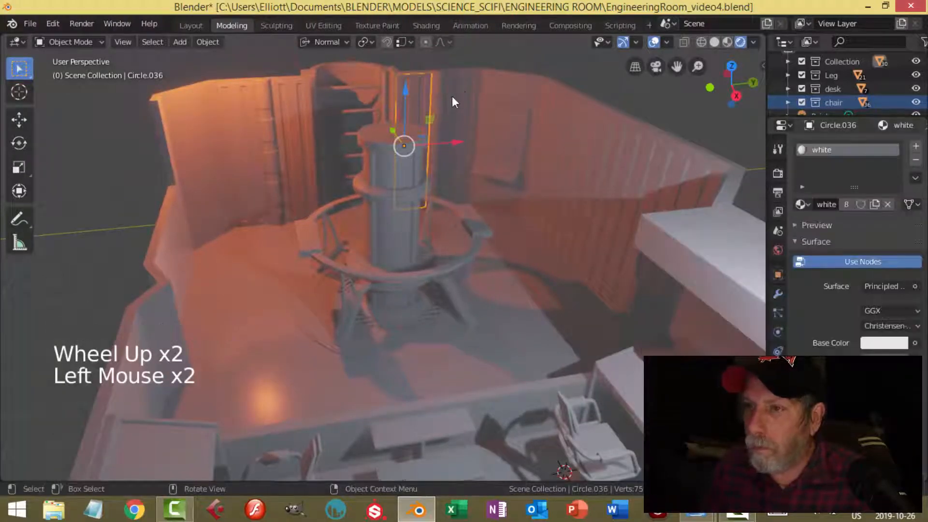
pyautogui.click(452, 96)
pyautogui.click(802, 203)
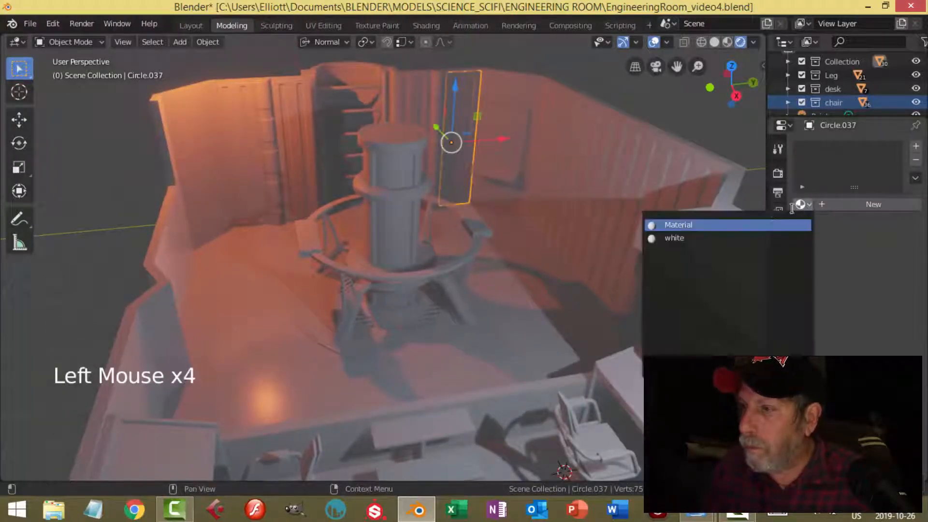
pyautogui.click(726, 237)
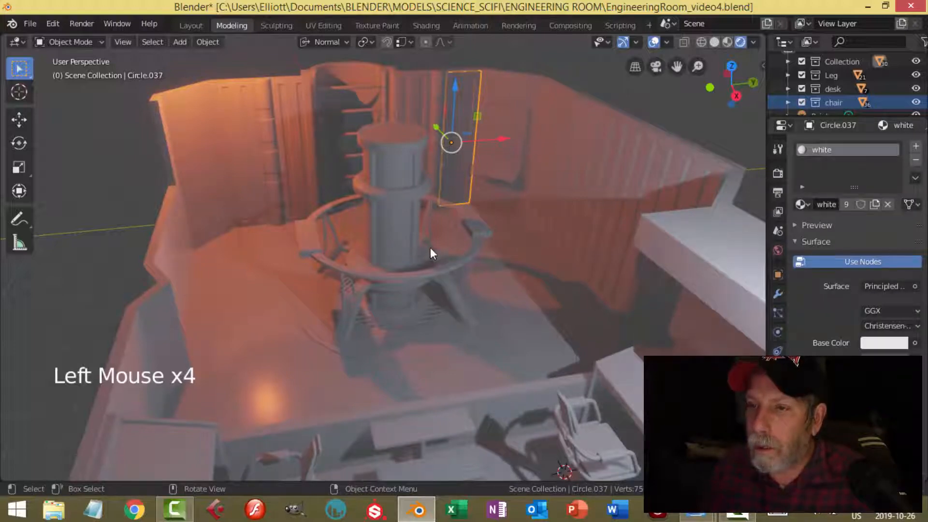
pyautogui.click(398, 276)
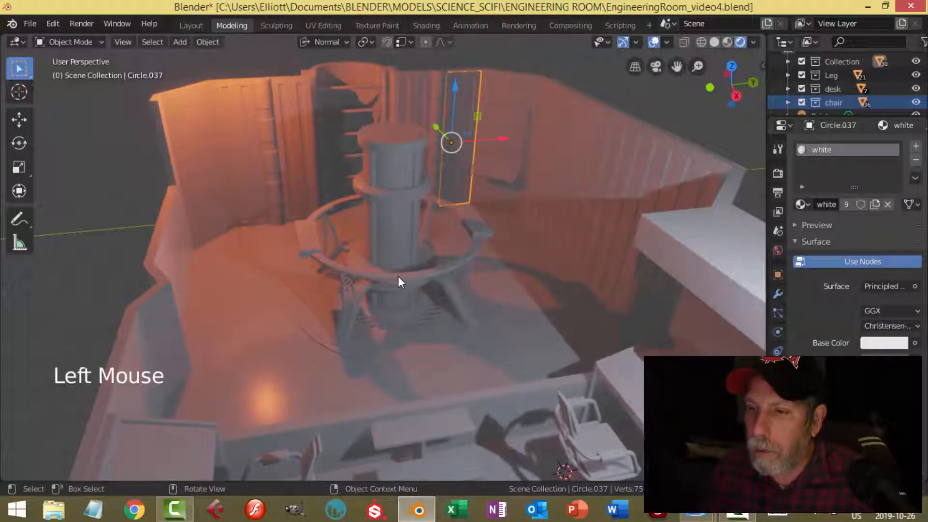
pyautogui.click(802, 205)
pyautogui.click(727, 238)
# Move the orange point light about 0.86 m along X and 0.24 m along Y in top view, and lower it about 0.44 m.
pyautogui.keyDown('shift'); pyautogui.moveTo(487, 294); pyautogui.dragTo(247, 89, button='middle'); pyautogui.keyUp('shift')
pyautogui.scroll(-2, 451, 239)
pyautogui.click(233, 92)
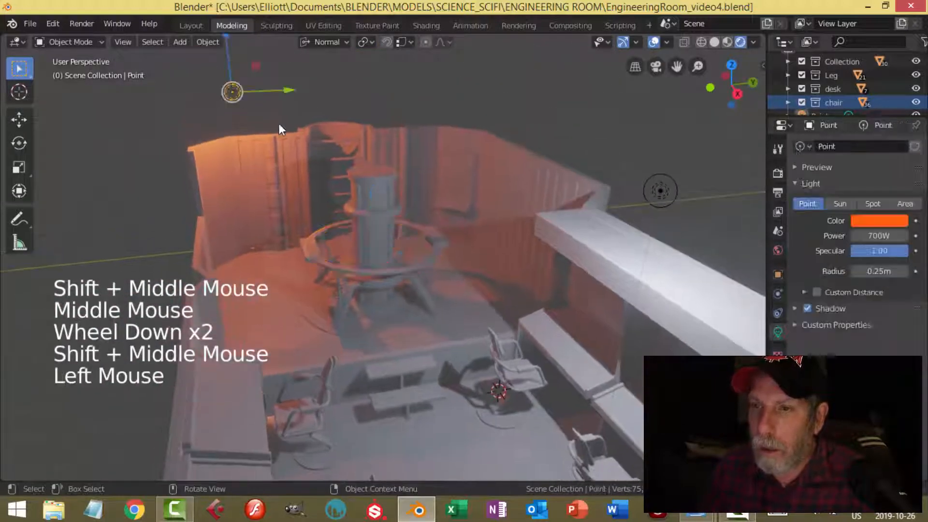
pyautogui.press('KP_7')
pyautogui.press('g')
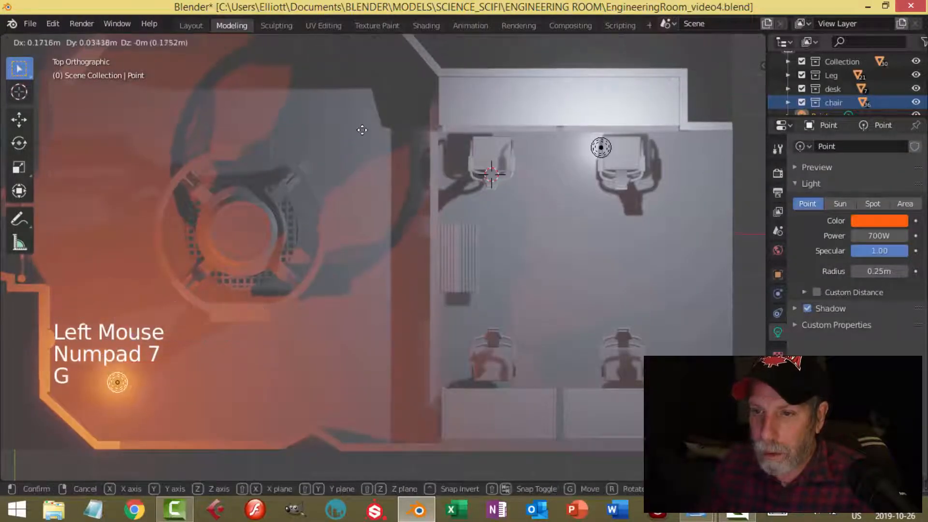
pyautogui.click(382, 125)
pyautogui.moveTo(358, 224); pyautogui.dragTo(96, 88, button='middle')
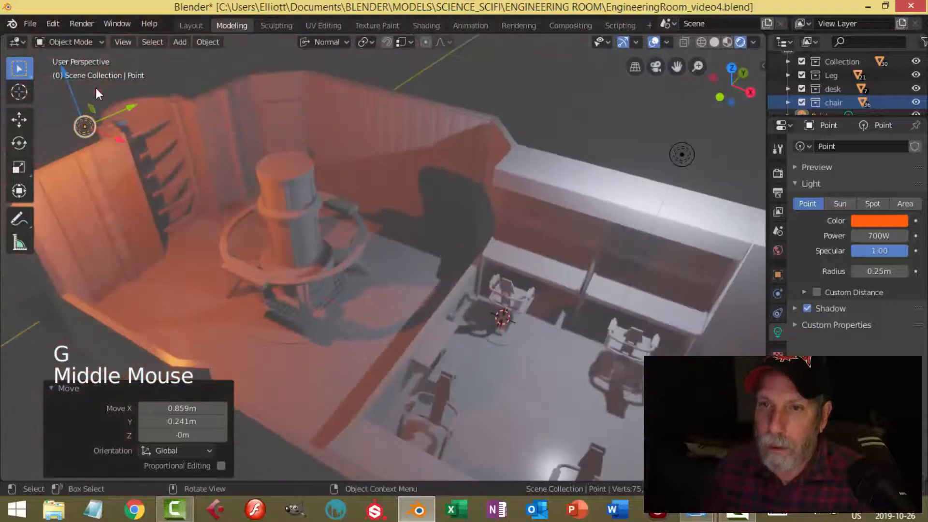
pyautogui.moveTo(61, 68); pyautogui.dragTo(63, 83)
pyautogui.moveTo(294, 190); pyautogui.dragTo(293, 178, button='middle')
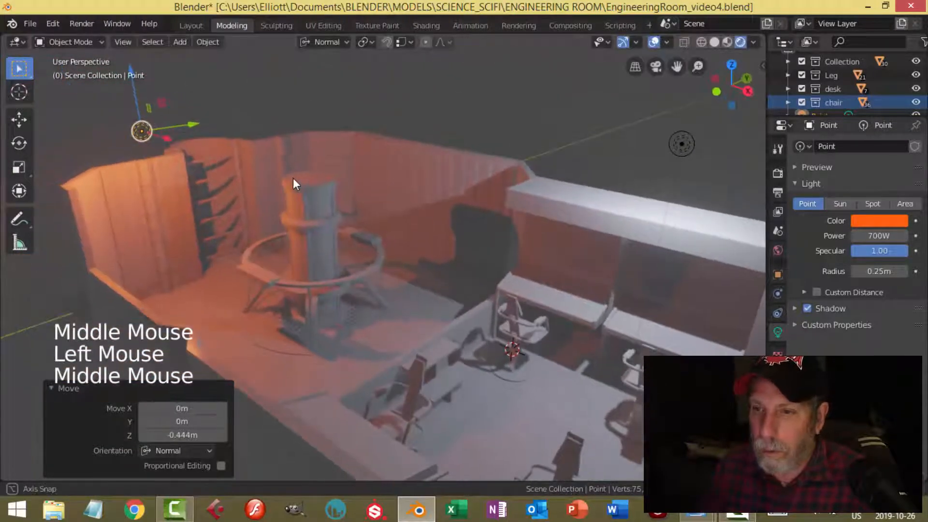
# Set the world background colour to black.
pyautogui.scroll(3, 404, 271)
pyautogui.keyDown('shift'); pyautogui.moveTo(404, 272); pyautogui.dragTo(538, 192, button='middle'); pyautogui.keyUp('shift')
pyautogui.click(777, 249)
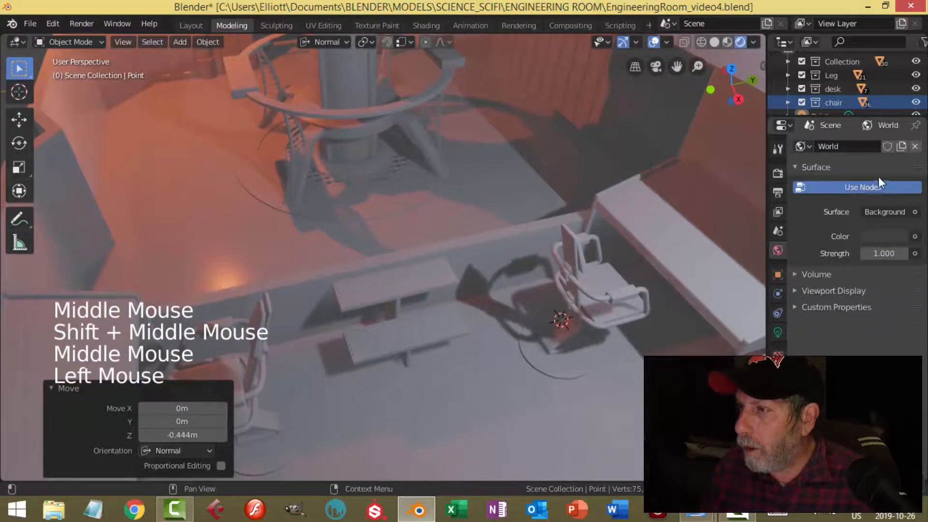
pyautogui.click(883, 235)
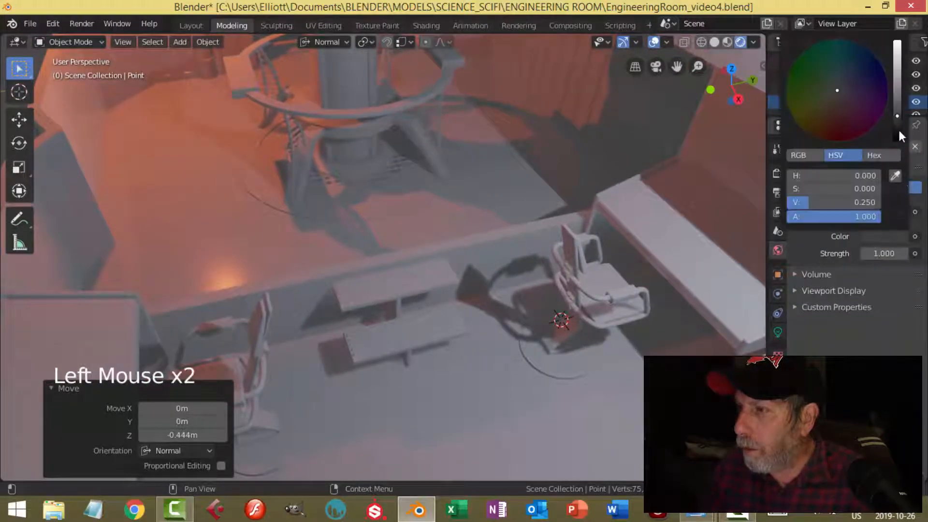
pyautogui.moveTo(898, 129); pyautogui.dragTo(897, 141)
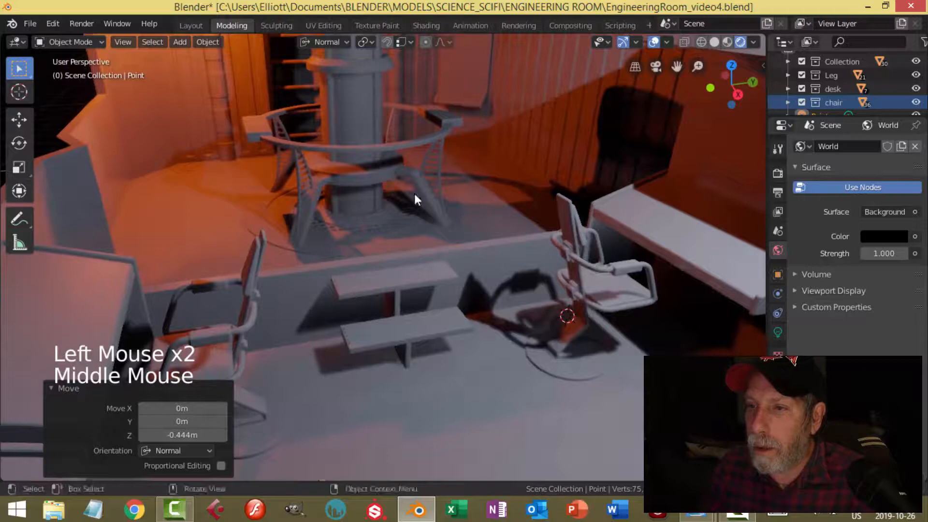
# Save the Blender file and clear the object selection.
pyautogui.moveTo(413, 196); pyautogui.dragTo(417, 214, button='middle')
pyautogui.scroll(2, 418, 214)
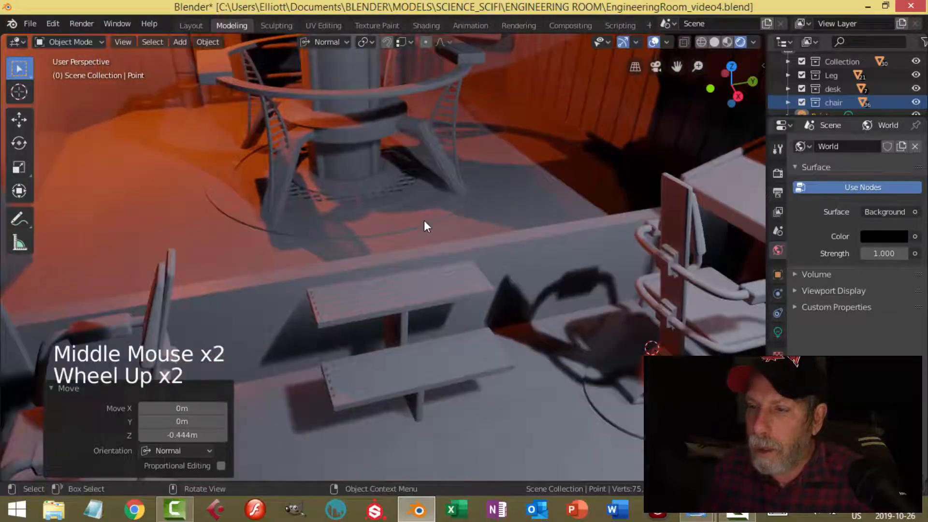
pyautogui.click(425, 220)
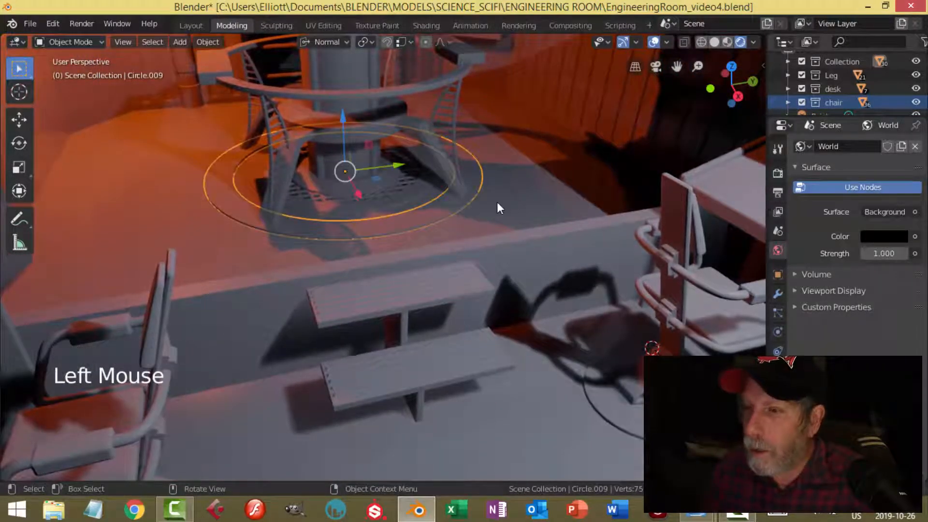
pyautogui.scroll(-4, 504, 228)
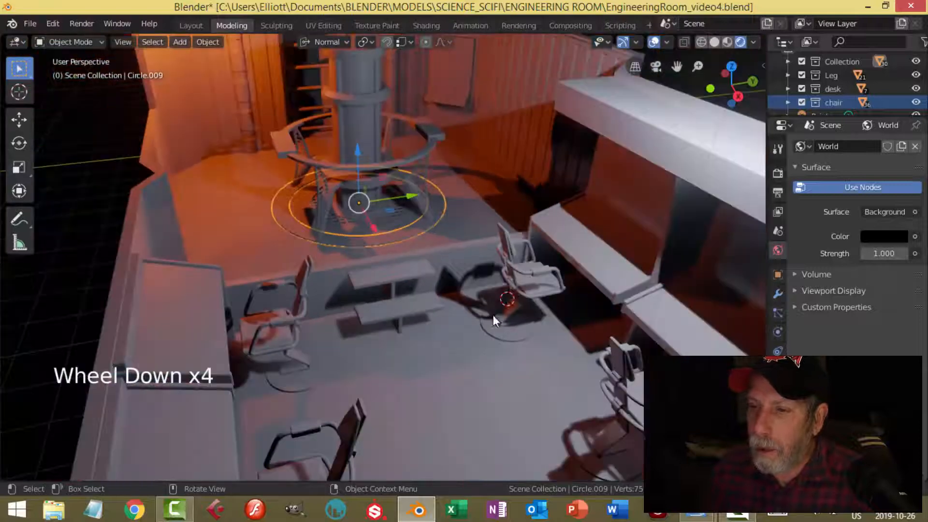
pyautogui.keyDown('shift'); pyautogui.moveTo(492, 315); pyautogui.dragTo(485, 277, button='middle'); pyautogui.keyUp('shift')
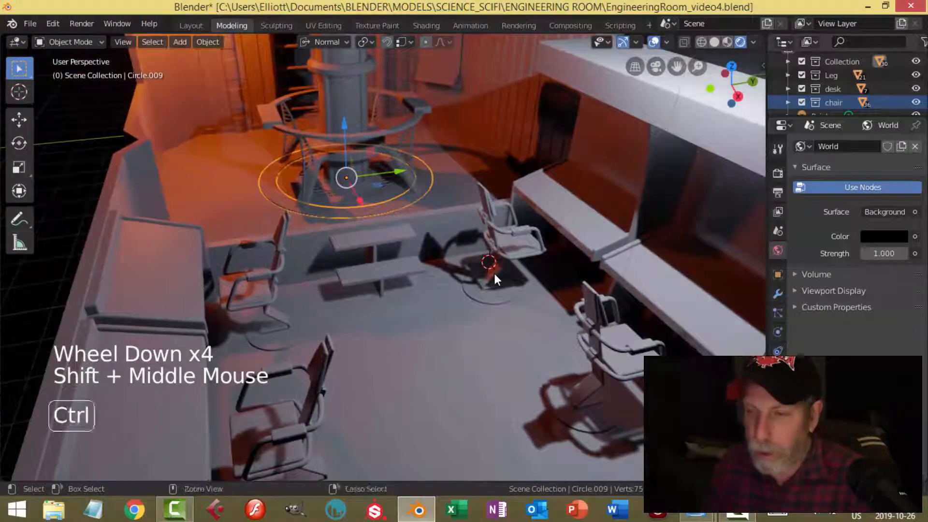
pyautogui.hotkey('ctrl', 's')
pyautogui.hotkey('alt', 'a')
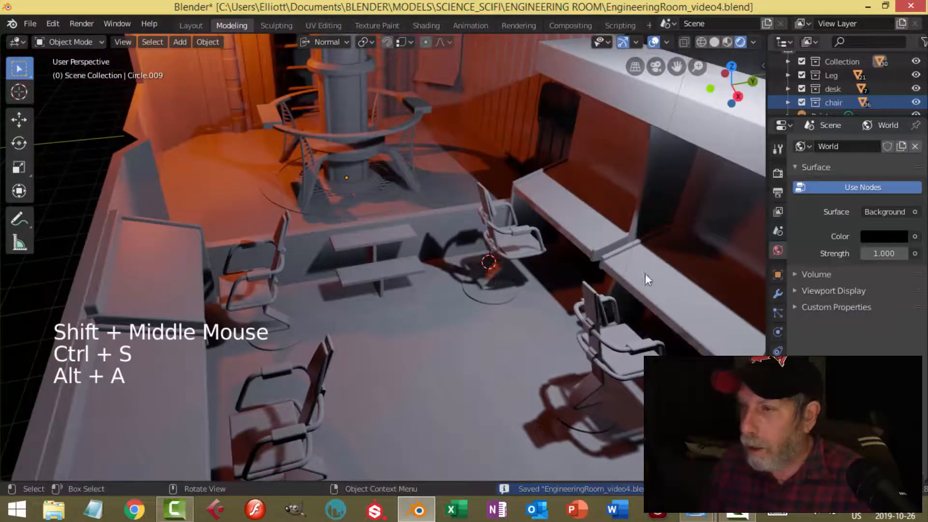
# Create a new material on the seat of the chair nearest the steps and name it black.
pyautogui.click(520, 248)
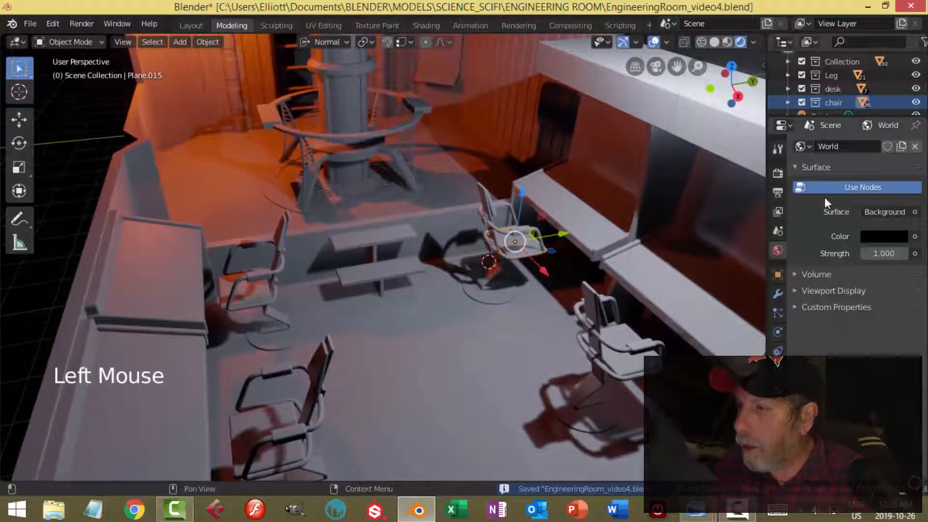
pyautogui.click(778, 389)
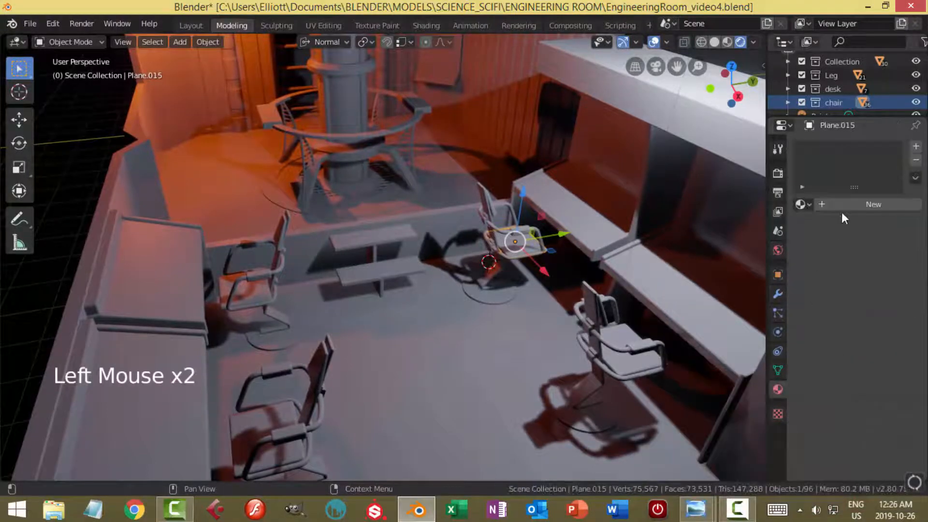
pyautogui.click(854, 208)
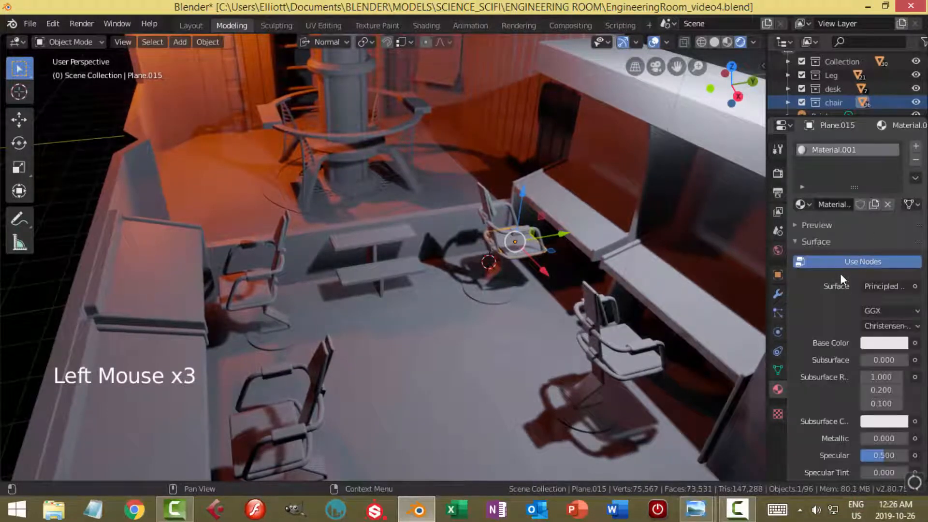
pyautogui.doubleClick(839, 149)
pyautogui.write('black')
# Darken the black material's base colour to nearly black.
pyautogui.click(887, 344)
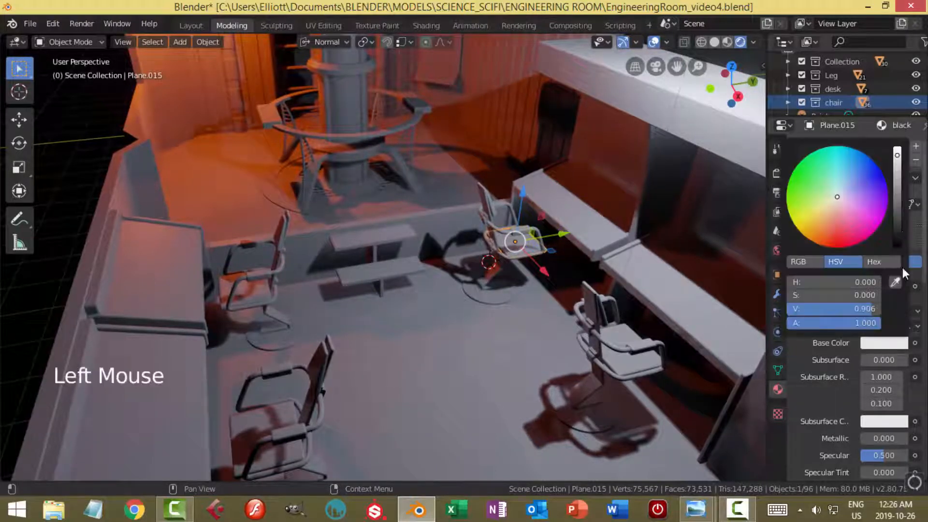
pyautogui.click(898, 239)
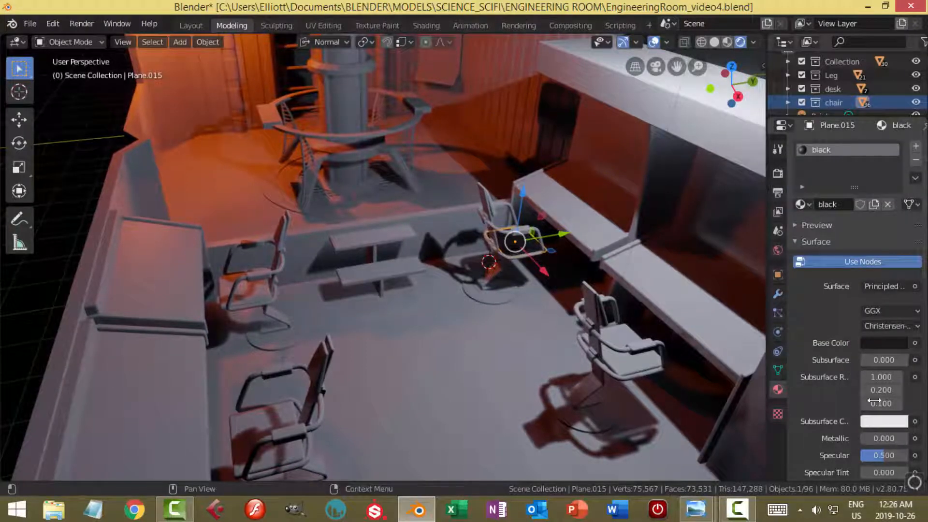
pyautogui.scroll(-4, 843, 355)
pyautogui.scroll(-2, 862, 358)
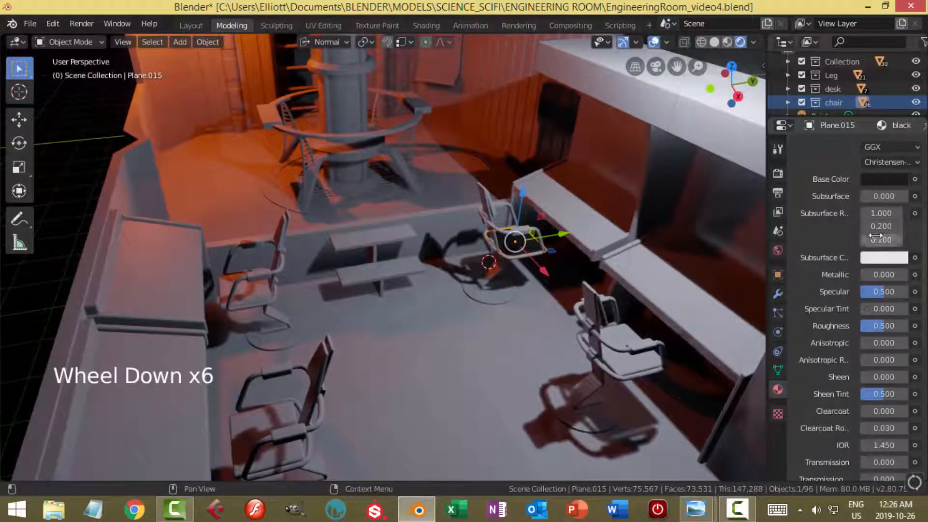
pyautogui.scroll(-1, 854, 279)
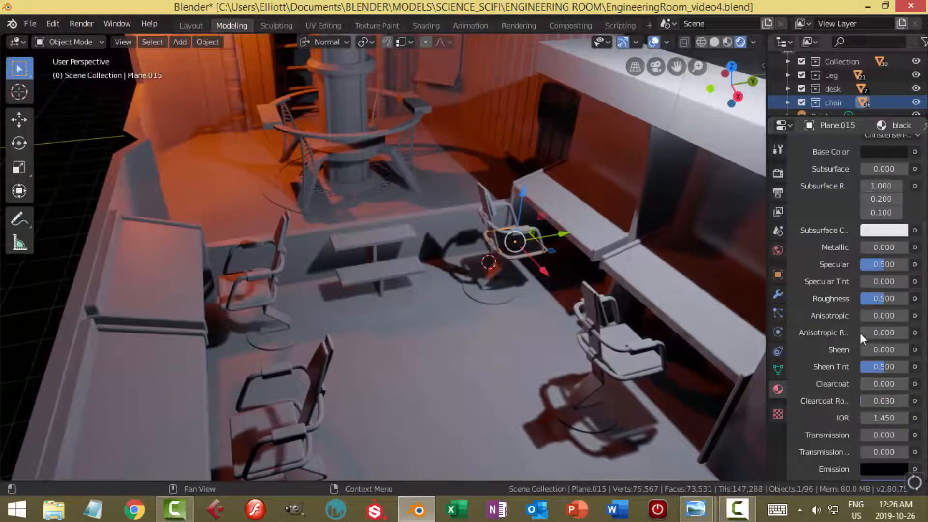
# Set the black material's roughness to 0.2 and assign that material to the seat of the neighbouring chair along the same desk row.
pyautogui.click(889, 300)
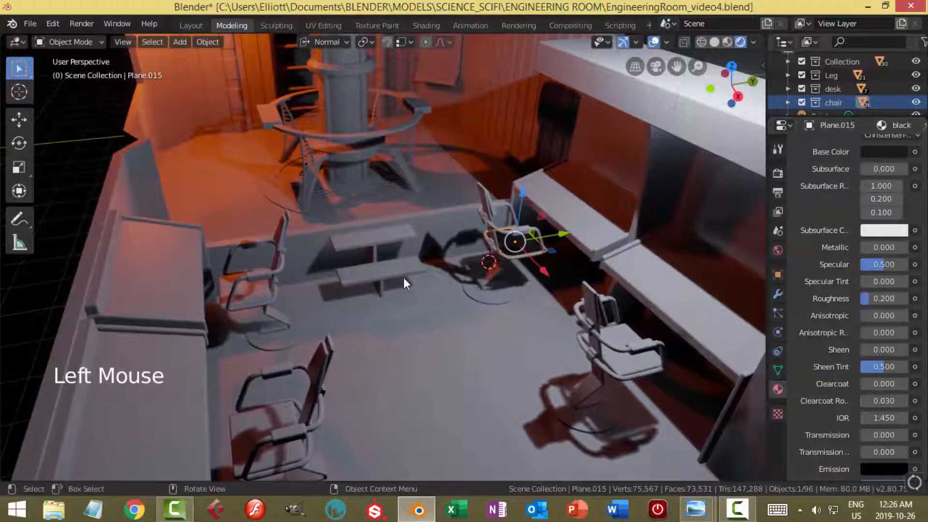
pyautogui.scroll(1, 525, 312)
pyautogui.keyDown('shift'); pyautogui.moveTo(526, 311); pyautogui.dragTo(489, 280, button='middle'); pyautogui.keyUp('shift')
pyautogui.scroll(2, 484, 291)
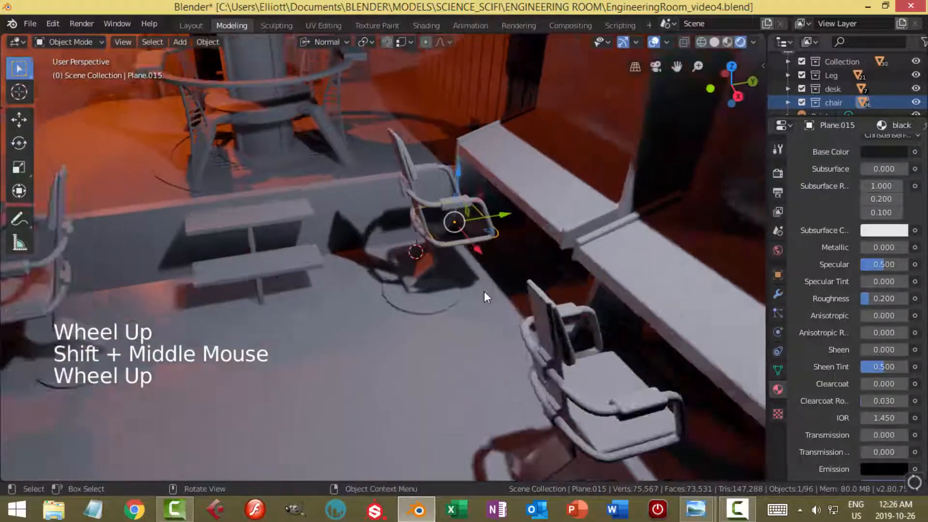
pyautogui.keyDown('shift'); pyautogui.moveTo(643, 380); pyautogui.dragTo(523, 242, button='middle'); pyautogui.keyUp('shift')
pyautogui.click(523, 242)
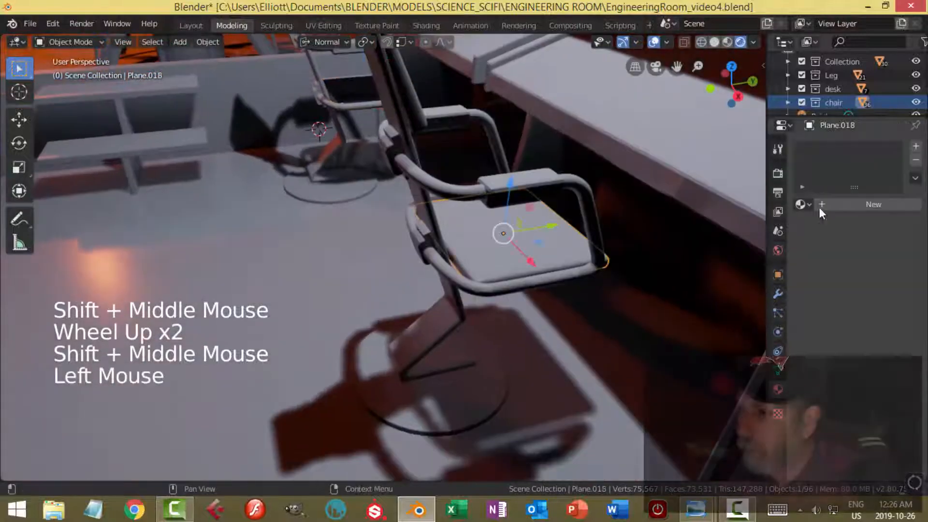
pyautogui.click(808, 205)
pyautogui.click(718, 226)
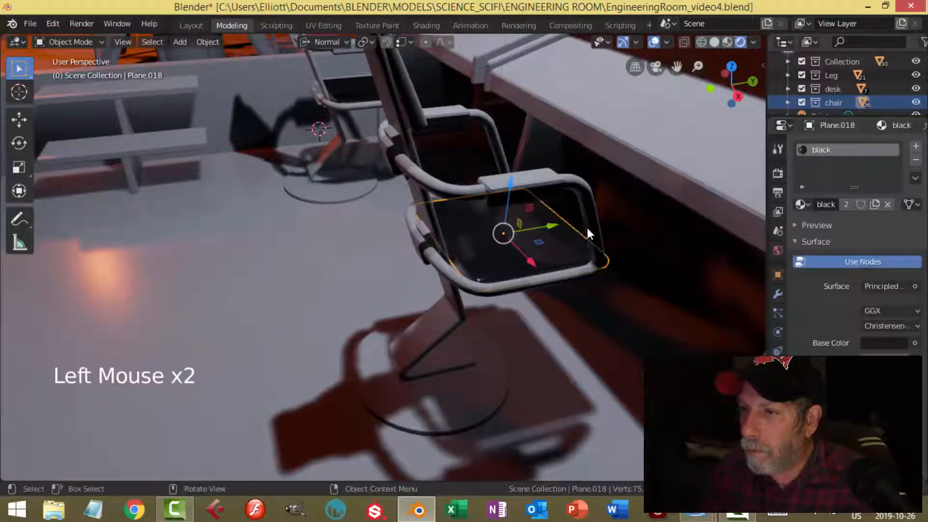
# Assign the black material to both armrest pads of this second chair.
pyautogui.click(551, 181)
pyautogui.click(798, 207)
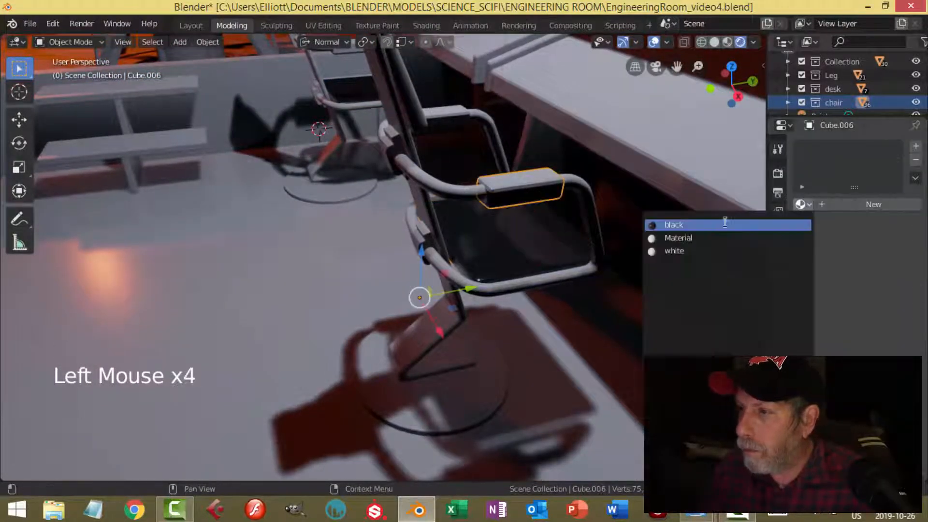
pyautogui.click(677, 222)
pyautogui.click(441, 117)
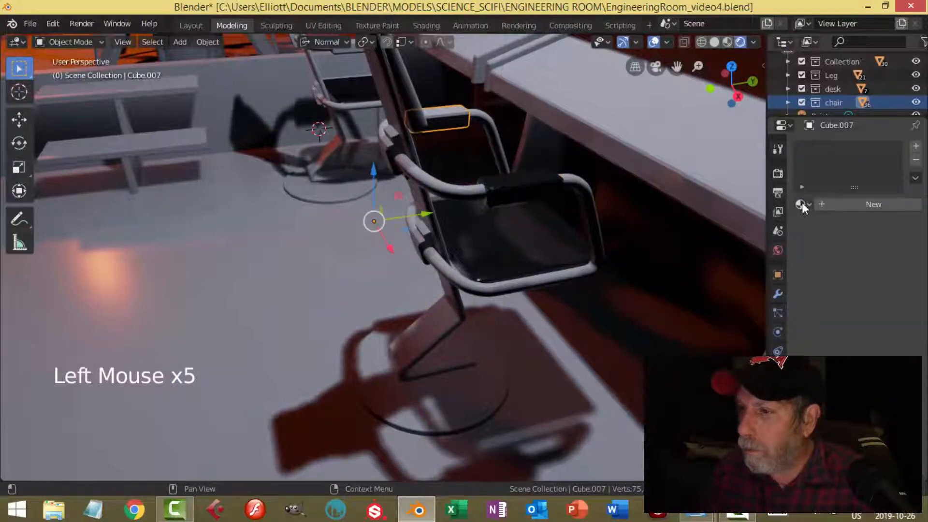
pyautogui.click(802, 203)
pyautogui.click(726, 226)
# Set the black material's roughness to 0.3.
pyautogui.moveTo(455, 215); pyautogui.dragTo(466, 225, button='middle')
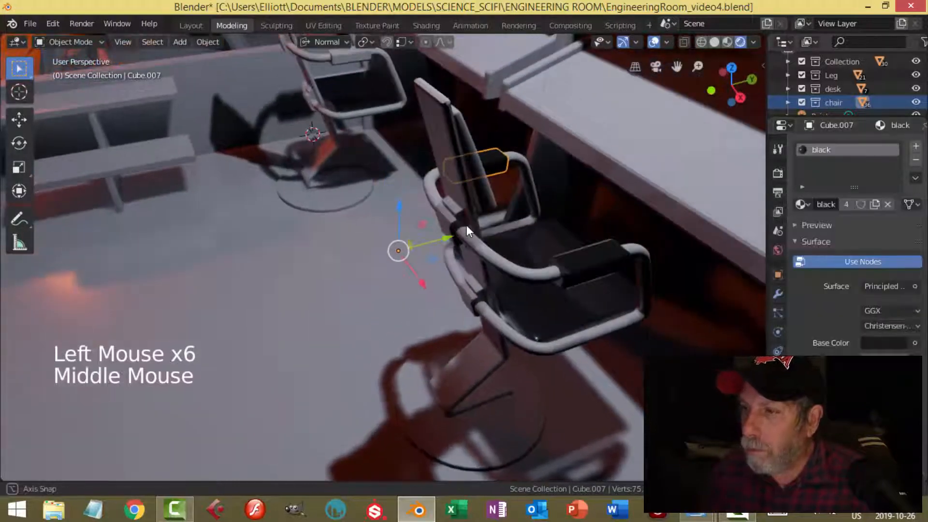
pyautogui.scroll(-6, 855, 242)
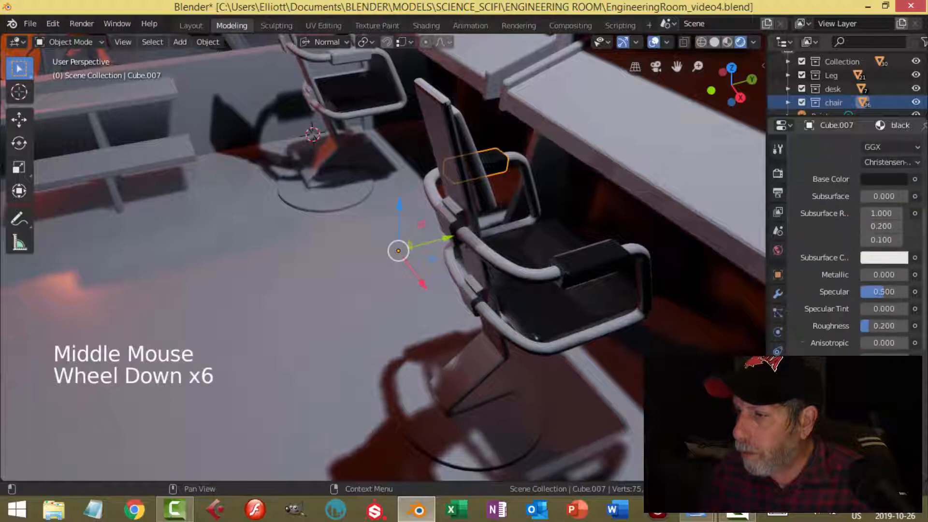
pyautogui.click(891, 327)
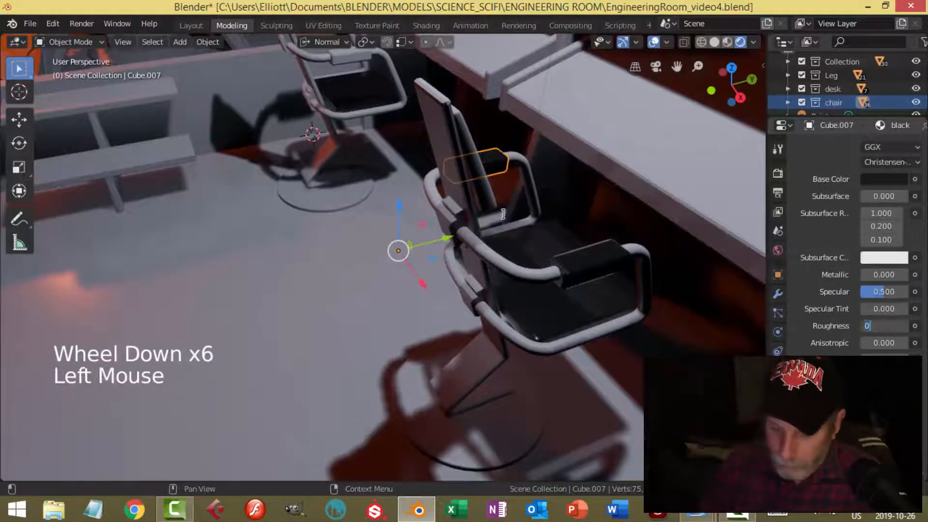
pyautogui.write('0.3')
pyautogui.press('Return')
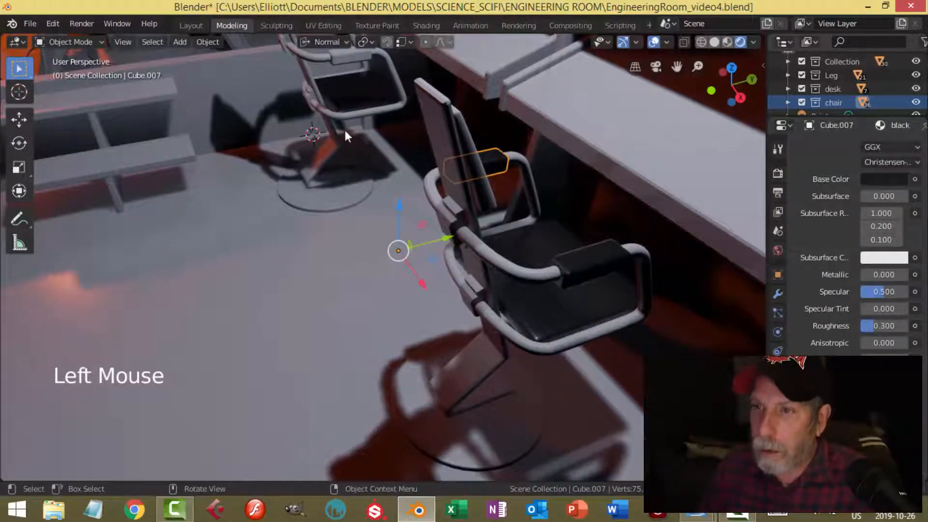
# Assign the black material to both armrest pads of the chair nearest the steps.
pyautogui.click(444, 112)
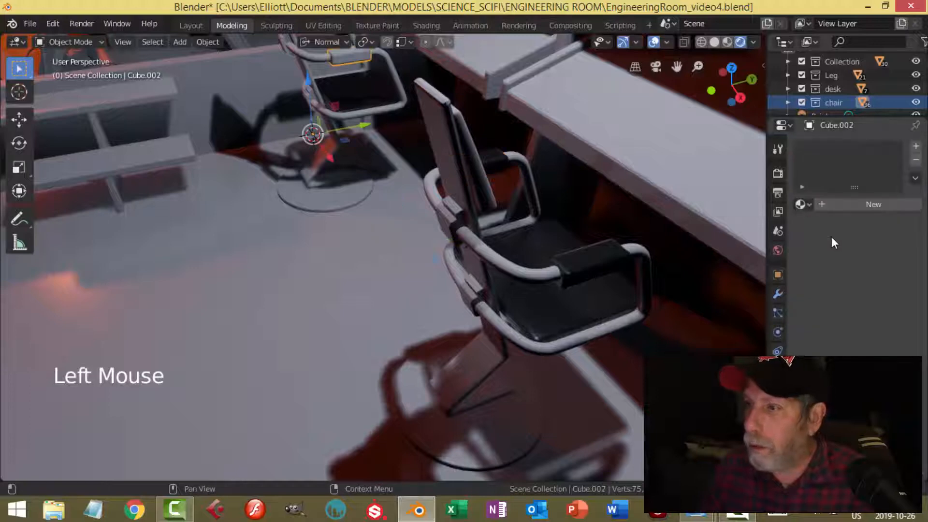
pyautogui.click(800, 204)
pyautogui.click(730, 223)
pyautogui.keyDown('shift'); pyautogui.moveTo(546, 155); pyautogui.dragTo(351, 102, button='middle'); pyautogui.keyUp('shift')
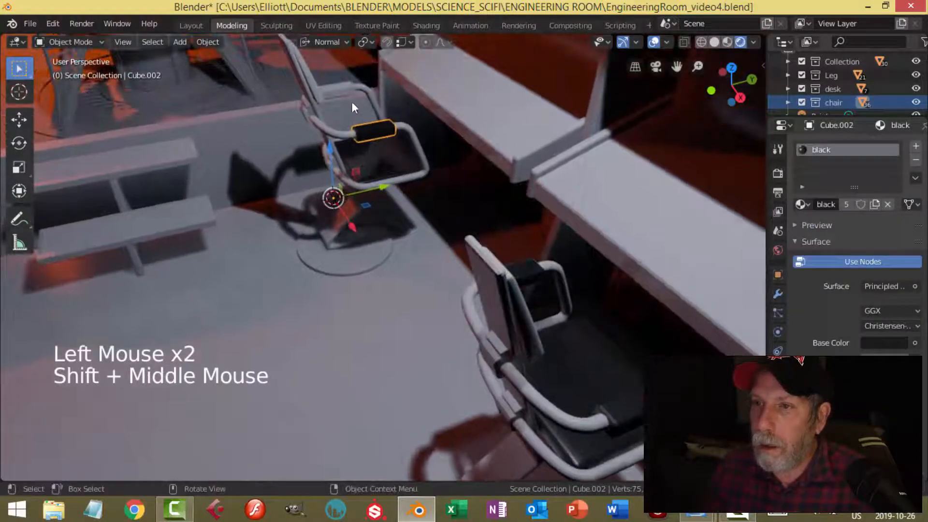
pyautogui.click(351, 99)
pyautogui.click(802, 204)
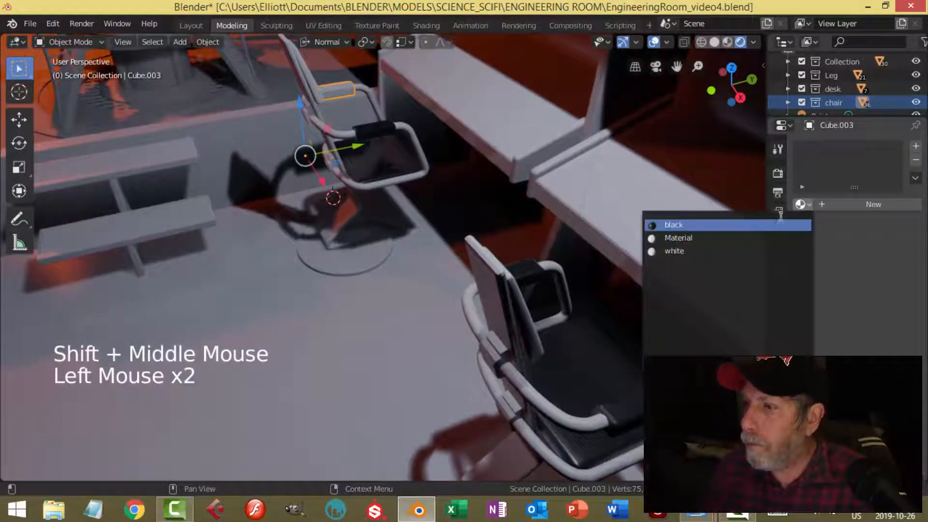
pyautogui.click(719, 223)
# Try to link the black material from a finished chair seat to the seats, backrests and armrests of the chairs across the room, then undo.
pyautogui.moveTo(290, 126); pyautogui.dragTo(300, 105, button='middle')
pyautogui.click(301, 98)
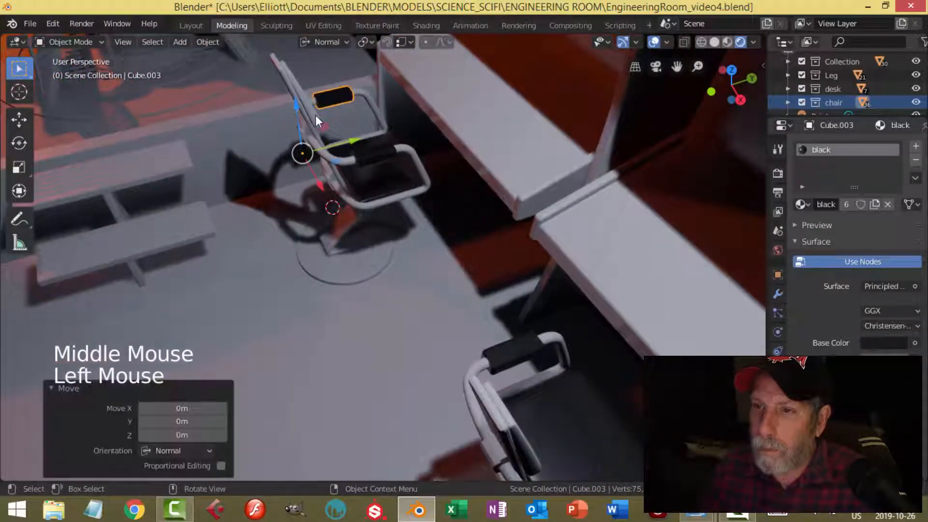
pyautogui.click(316, 118)
pyautogui.scroll(-4, 392, 207)
pyautogui.keyDown('shift'); pyautogui.moveTo(300, 333); pyautogui.dragTo(292, 230, button='middle'); pyautogui.keyUp('shift')
pyautogui.scroll(1, 310, 212)
pyautogui.keyDown('shift'); pyautogui.click(286, 208); pyautogui.keyUp('shift')
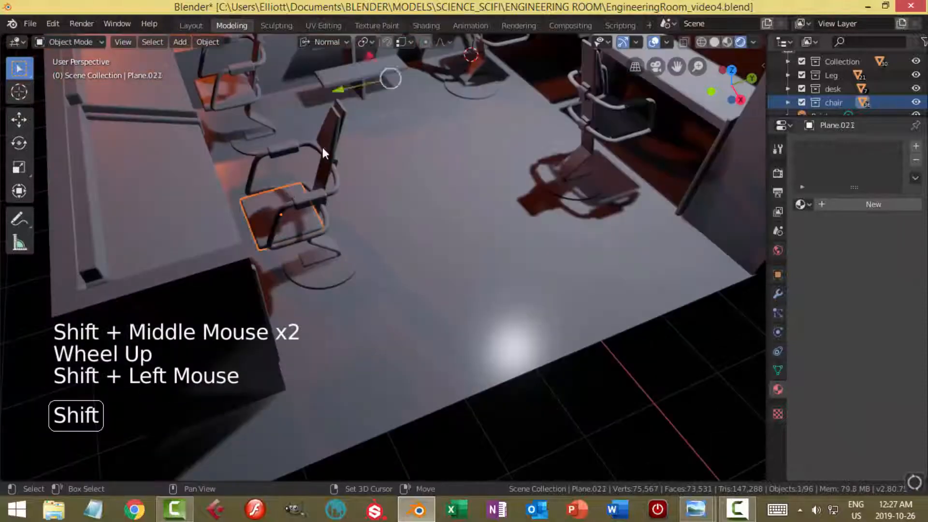
pyautogui.keyDown('shift'); pyautogui.click(329, 137); pyautogui.keyUp('shift')
pyautogui.keyDown('shift'); pyautogui.click(226, 91); pyautogui.keyUp('shift')
pyautogui.keyDown('shift'); pyautogui.click(243, 68); pyautogui.keyUp('shift')
pyautogui.keyDown('shift'); pyautogui.click(284, 148); pyautogui.keyUp('shift')
pyautogui.keyDown('shift'); pyautogui.click(300, 197); pyautogui.keyUp('shift')
pyautogui.keyDown('shift'); pyautogui.moveTo(300, 196); pyautogui.dragTo(319, 121, button='middle'); pyautogui.keyUp('shift')
pyautogui.keyDown('shift'); pyautogui.click(319, 117); pyautogui.keyUp('shift')
pyautogui.keyDown('shift'); pyautogui.click(529, 77); pyautogui.keyUp('shift')
pyautogui.keyDown('shift'); pyautogui.click(688, 227); pyautogui.keyUp('shift')
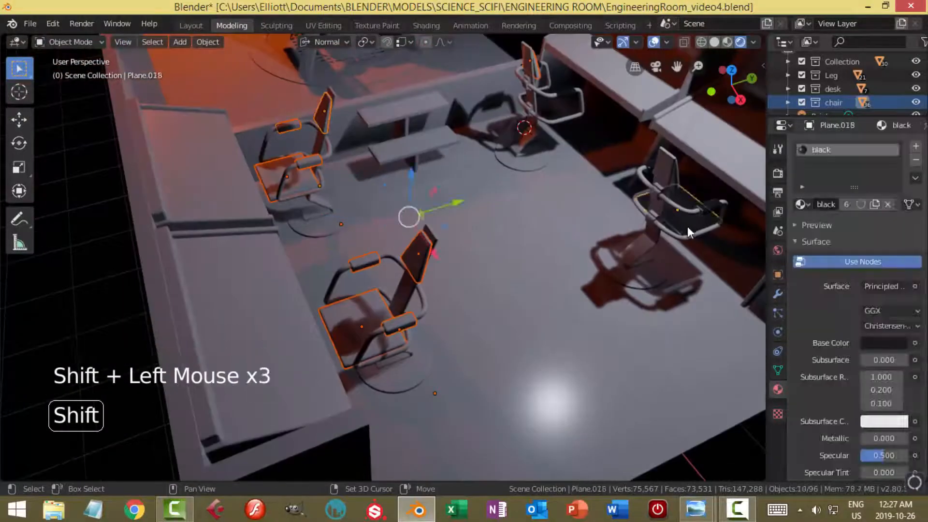
pyautogui.hotkey('ctrl', 'l')
pyautogui.click(590, 200)
pyautogui.hotkey('ctrl', 'z')
pyautogui.moveTo(497, 201); pyautogui.dragTo(583, 248, button='middle')
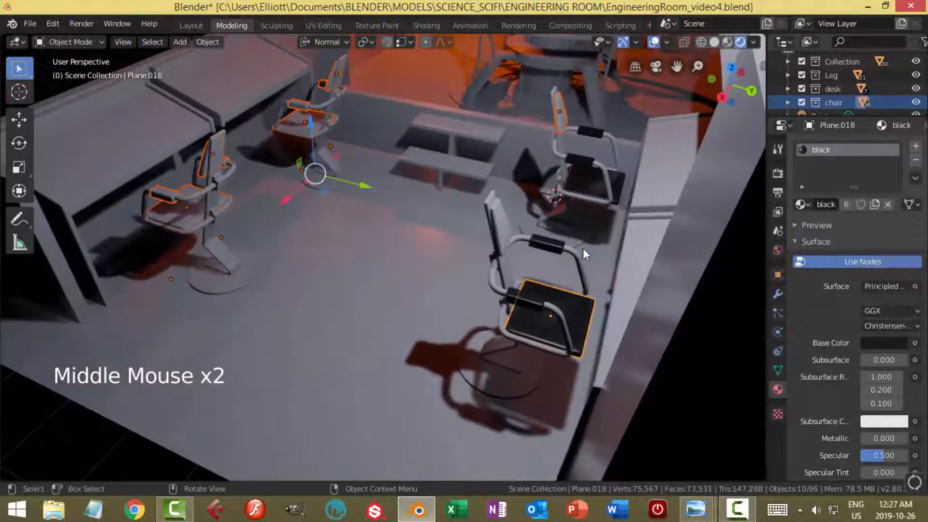
pyautogui.hotkey('alt', 'a')
# Assign the black material to the seat and one armrest of the chair across the room that is nearer the raised platform.
pyautogui.click(309, 128)
pyautogui.click(802, 203)
pyautogui.click(714, 225)
pyautogui.scroll(4, 324, 97)
pyautogui.click(376, 253)
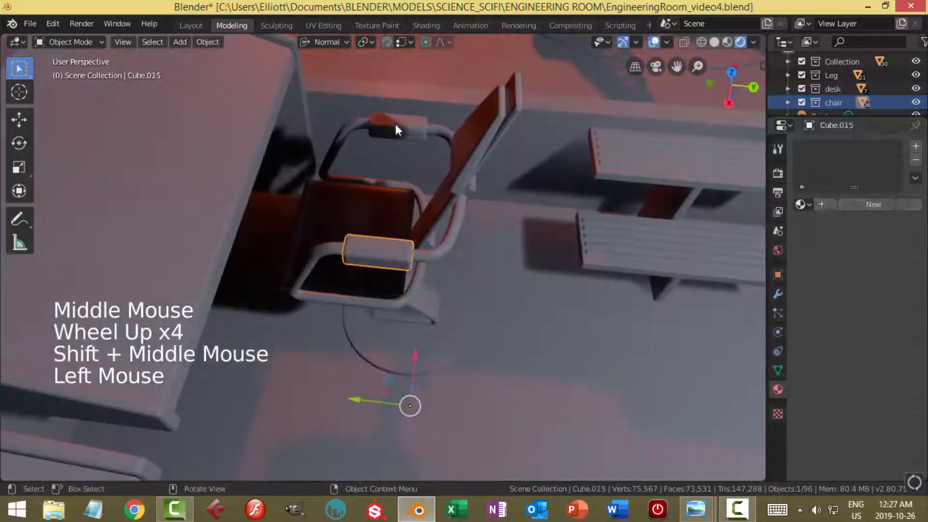
pyautogui.click(802, 204)
pyautogui.click(715, 225)
# Link the black armrest's modifiers to the same chair's backrest and other armrest, then clear the selection.
pyautogui.click(476, 140)
pyautogui.keyDown('shift'); pyautogui.click(399, 126); pyautogui.keyUp('shift')
pyautogui.keyDown('shift'); pyautogui.click(357, 213); pyautogui.keyUp('shift')
pyautogui.keyDown('shift'); pyautogui.click(362, 219); pyautogui.keyUp('shift')
pyautogui.keyDown('shift'); pyautogui.click(379, 247); pyautogui.keyUp('shift')
pyautogui.hotkey('ctrl', 'l')
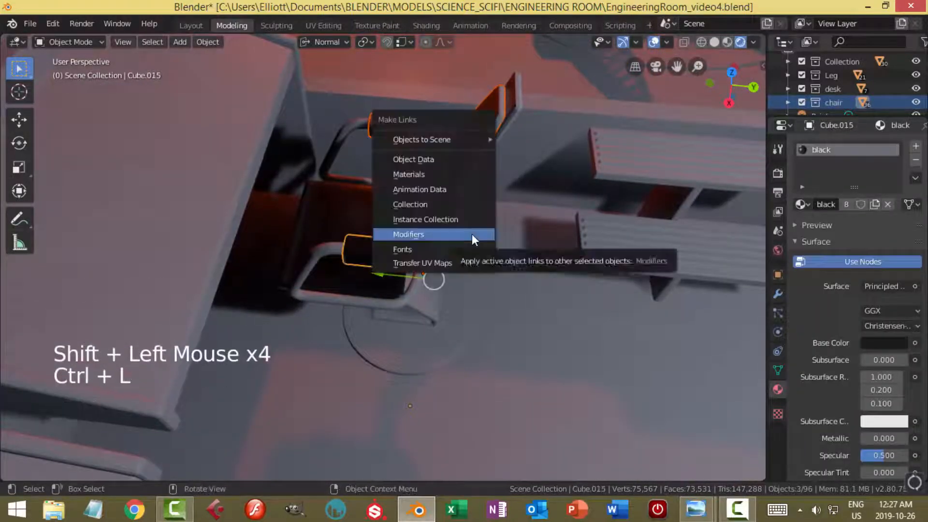
pyautogui.click(472, 234)
pyautogui.hotkey('alt', 'a')
# Assign the black material to the backrest and remaining armrest of this chair.
pyautogui.moveTo(476, 230); pyautogui.dragTo(582, 200, button='middle')
pyautogui.click(531, 104)
pyautogui.click(802, 204)
pyautogui.click(715, 226)
pyautogui.click(422, 127)
pyautogui.click(802, 204)
pyautogui.click(714, 225)
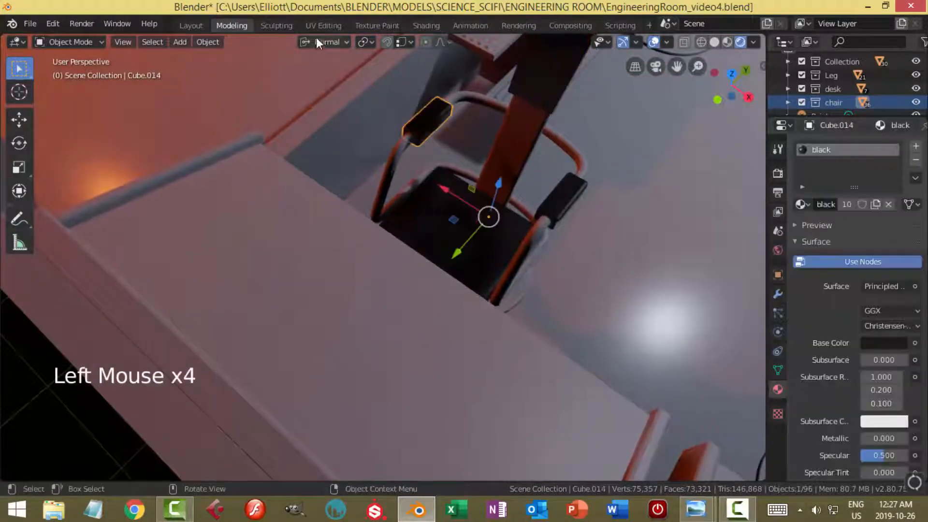
# Set the transform orientation to Global and assign the black material to the backrest of the next chair in this row.
pyautogui.click(324, 42)
pyautogui.click(316, 80)
pyautogui.click(564, 154)
pyautogui.click(802, 203)
pyautogui.click(714, 226)
# Assign the black material to both armrests and the seat of this last chair.
pyautogui.click(466, 175)
pyautogui.keyDown('shift'); pyautogui.click(520, 248); pyautogui.keyUp('shift')
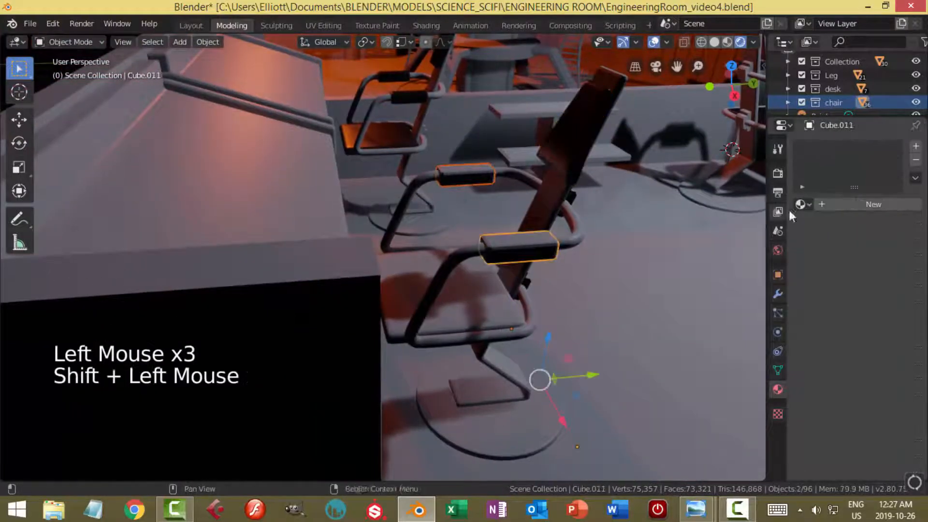
pyautogui.click(802, 204)
pyautogui.click(715, 225)
pyautogui.click(466, 174)
pyautogui.click(802, 204)
pyautogui.click(714, 226)
pyautogui.click(468, 297)
pyautogui.click(802, 204)
pyautogui.click(714, 225)
# Clear the object selection and save the Blender file.
pyautogui.scroll(-3, 619, 270)
pyautogui.hotkey('alt', 'a')
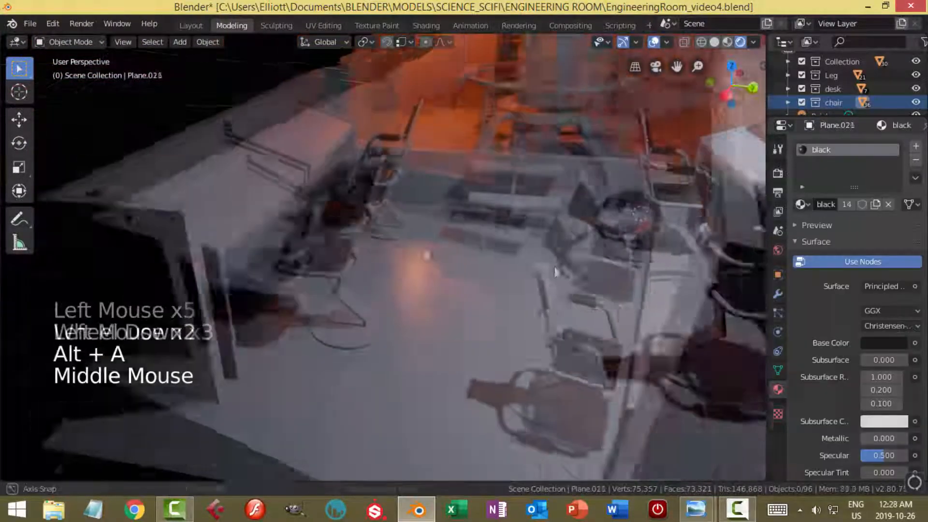
pyautogui.moveTo(556, 271)
pyautogui.mouseDown(button='middle')
pyautogui.moveTo(561, 283)
pyautogui.moveTo(537, 270)
pyautogui.moveTo(559, 282)
pyautogui.mouseUp(button='middle')
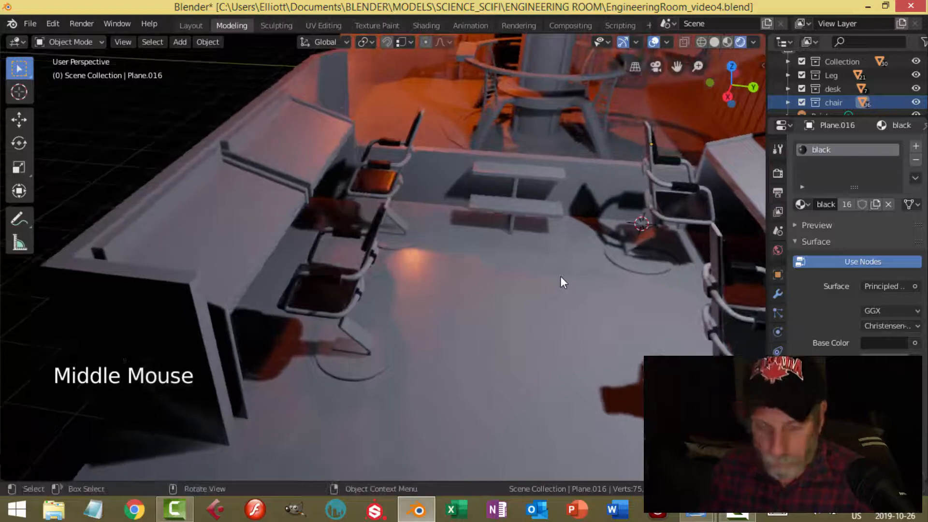
pyautogui.hotkey('ctrl', 's')
# Assign the black material to the round base at the foot of the central column.
pyautogui.scroll(-2, 561, 276)
pyautogui.keyDown('shift'); pyautogui.moveTo(480, 182); pyautogui.dragTo(468, 251, button='middle'); pyautogui.keyUp('shift')
pyautogui.keyDown('shift'); pyautogui.moveTo(468, 252); pyautogui.dragTo(442, 252, button='middle'); pyautogui.keyUp('shift')
pyautogui.scroll(4, 442, 252)
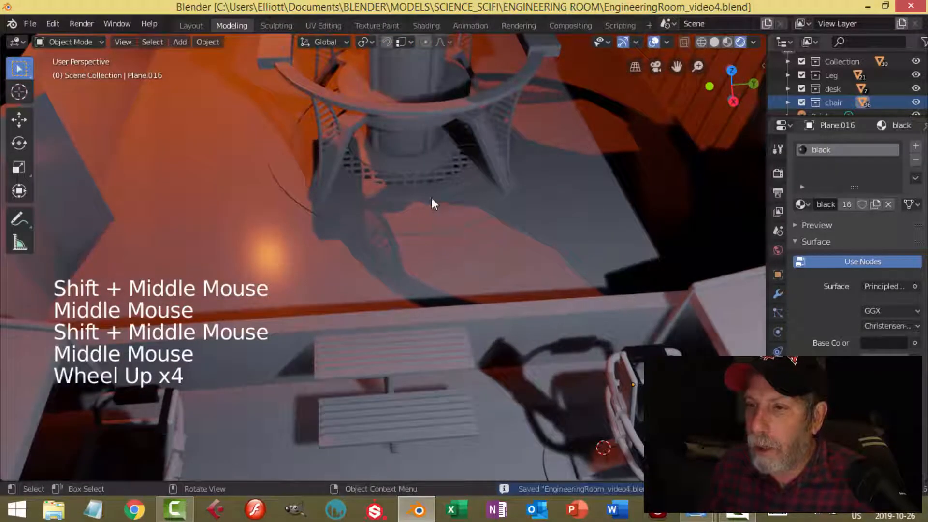
pyautogui.scroll(-2, 430, 184)
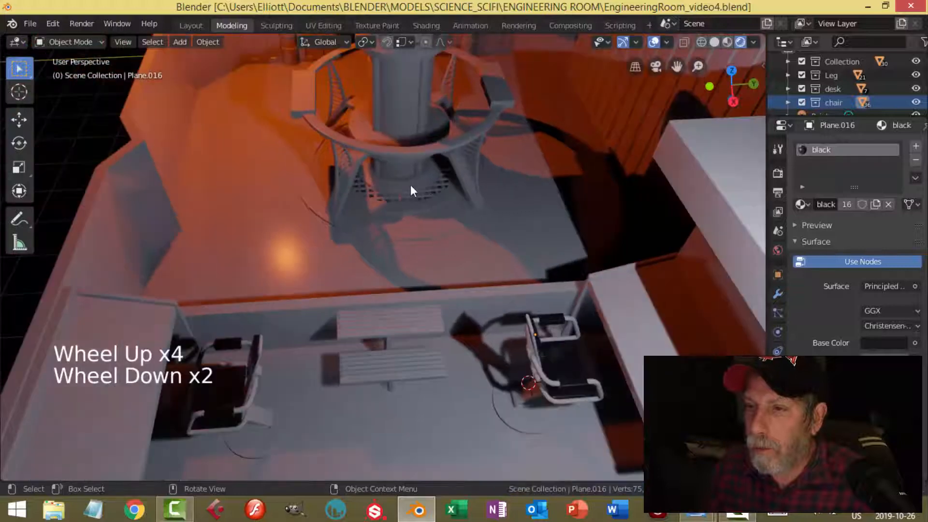
pyautogui.click(411, 190)
pyautogui.click(802, 204)
pyautogui.click(669, 224)
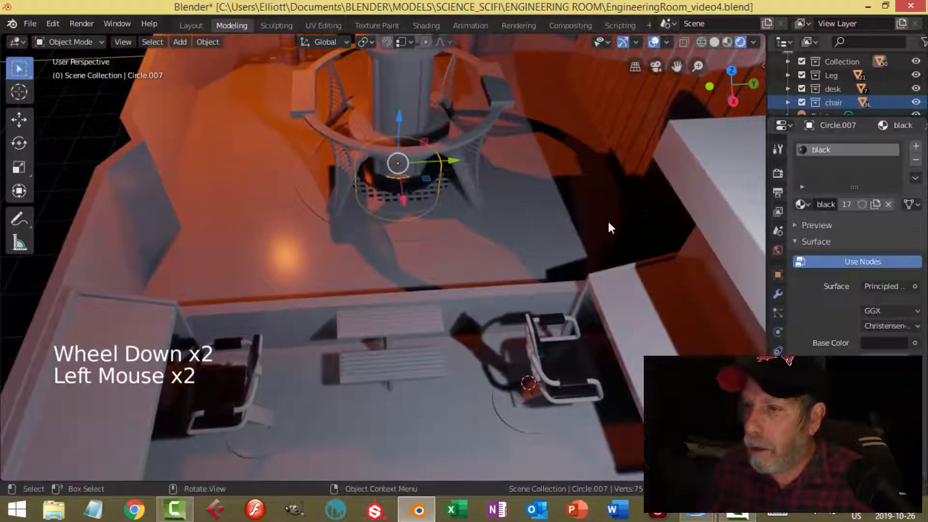
# Assign the black material to the middle and top rings of the central column and save the file.
pyautogui.keyDown('shift'); pyautogui.moveTo(447, 151); pyautogui.dragTo(452, 214, button='middle'); pyautogui.keyUp('shift')
pyautogui.click(430, 140)
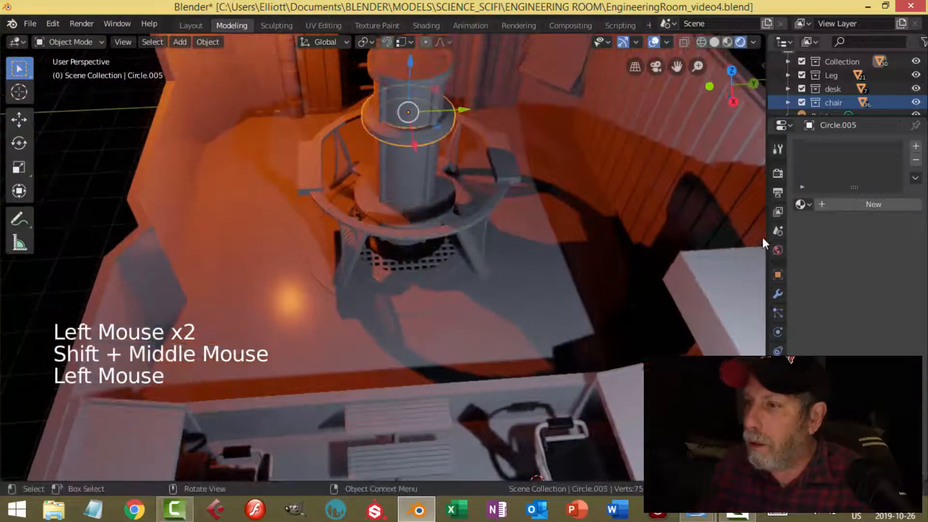
pyautogui.click(800, 205)
pyautogui.click(669, 224)
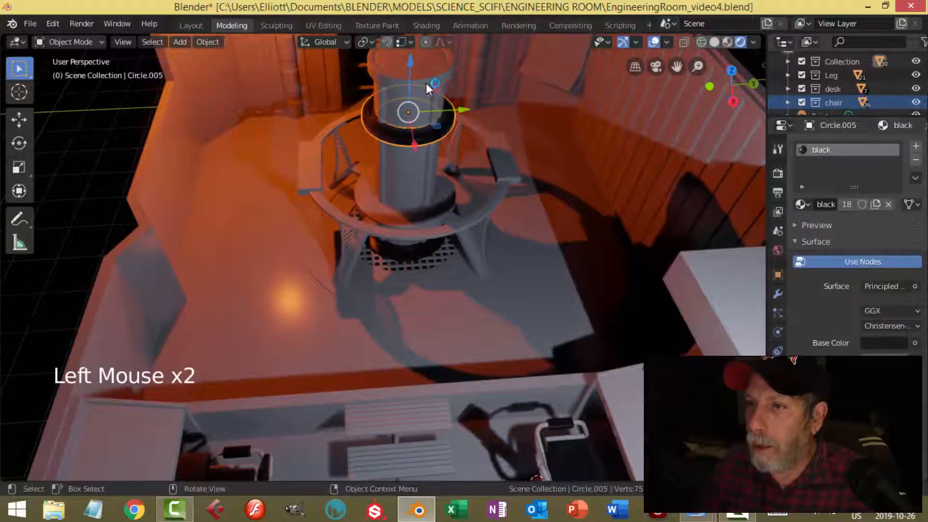
pyautogui.click(444, 80)
pyautogui.click(447, 82)
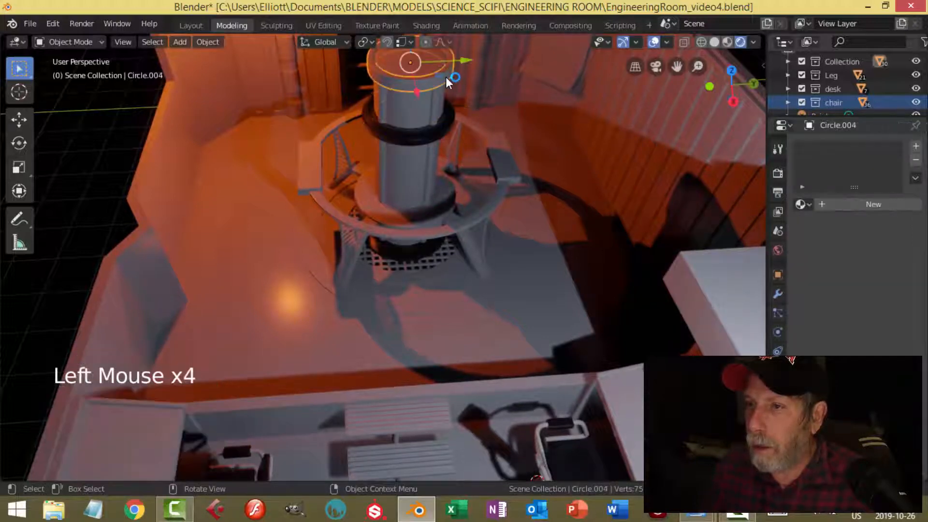
pyautogui.click(800, 204)
pyautogui.click(739, 224)
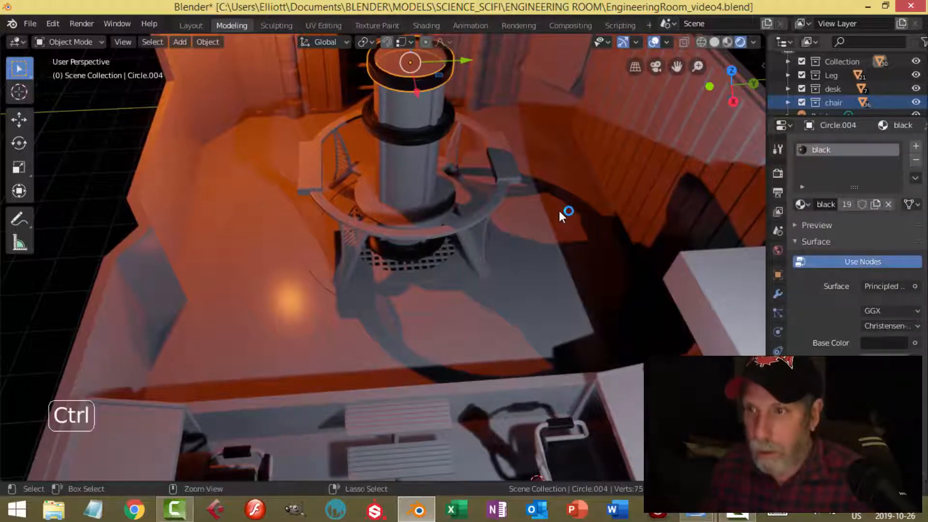
pyautogui.hotkey('ctrl', 's')
# Assign the black material to the two vertical pipes at the back wall and clear the selection.
pyautogui.click(294, 94)
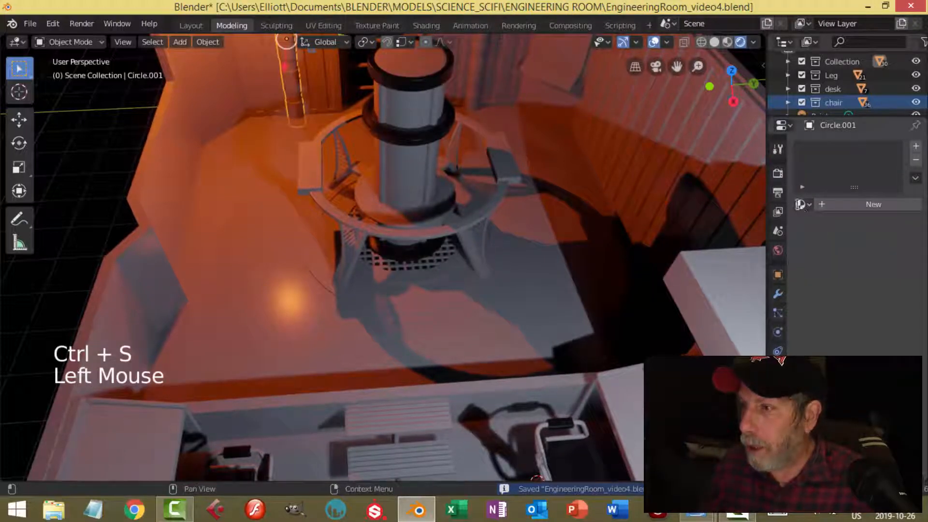
pyautogui.click(800, 203)
pyautogui.click(729, 224)
pyautogui.click(478, 78)
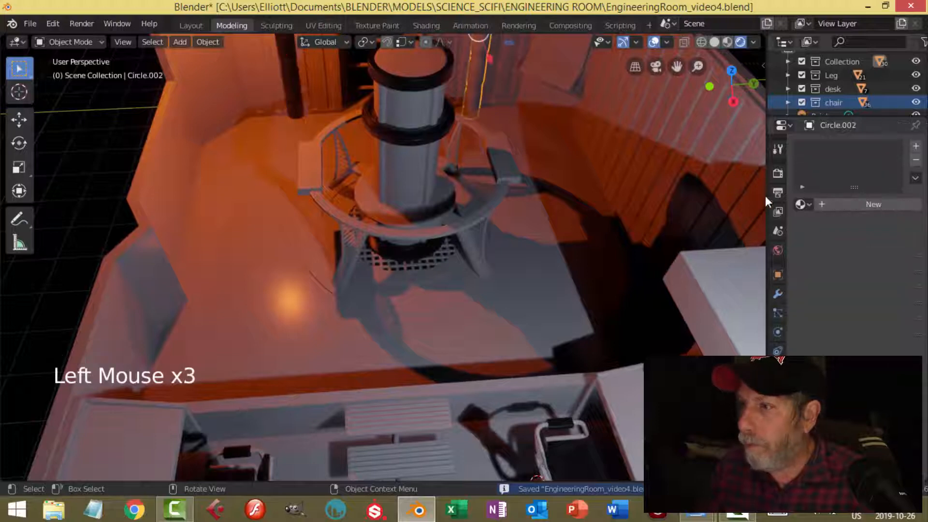
pyautogui.click(806, 205)
pyautogui.click(666, 223)
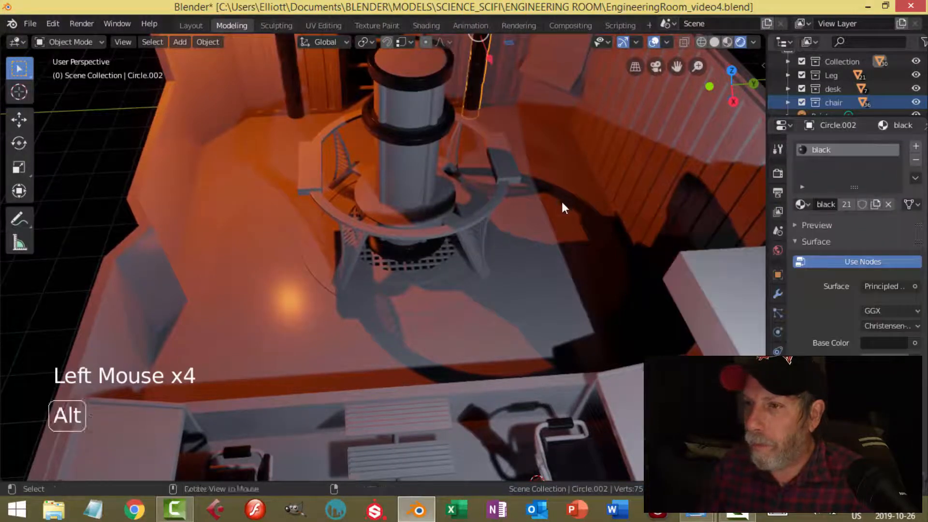
pyautogui.hotkey('alt', 'a')
# Assign the black material to the narrow vertical strip on the side of the central column.
pyautogui.moveTo(561, 202); pyautogui.dragTo(514, 199, button='middle')
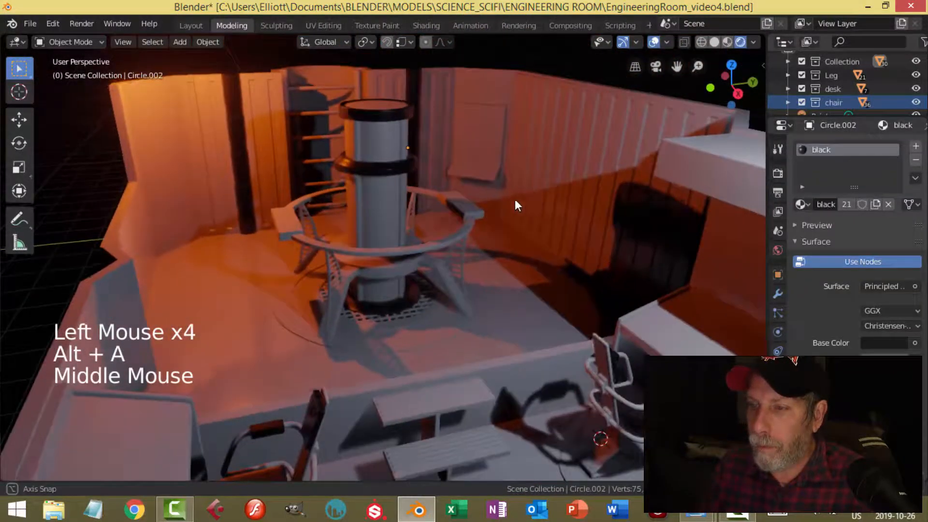
pyautogui.click(359, 193)
pyautogui.click(802, 203)
pyautogui.click(715, 225)
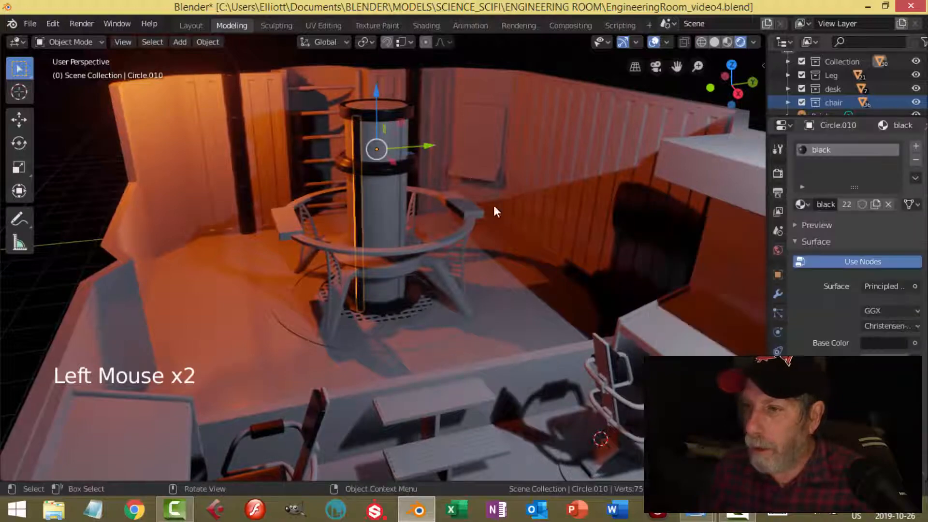
pyautogui.scroll(2, 454, 194)
pyautogui.click(408, 171)
pyautogui.moveTo(503, 179); pyautogui.dragTo(698, 271, button='middle')
pyautogui.keyDown('shift'); pyautogui.click(709, 287); pyautogui.keyUp('shift')
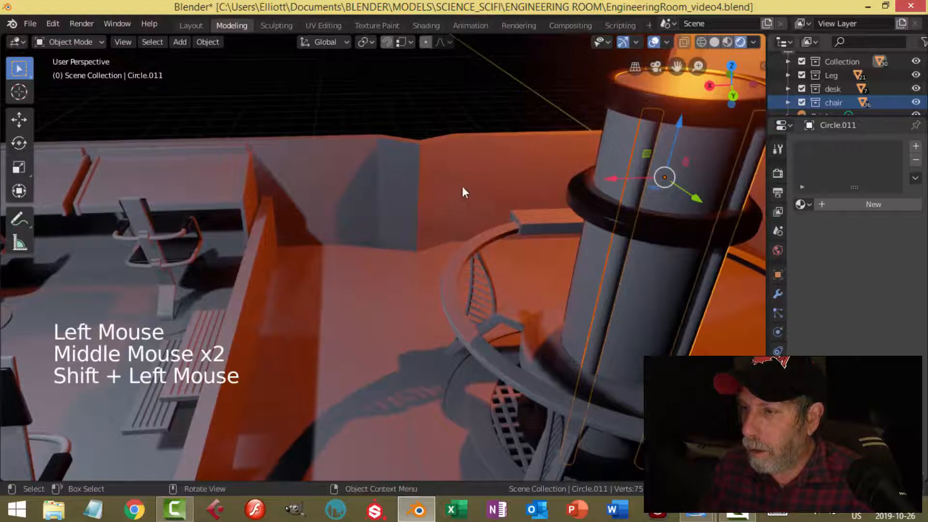
pyautogui.moveTo(462, 191); pyautogui.dragTo(297, 208, button='middle')
pyautogui.keyDown('shift'); pyautogui.click(370, 160); pyautogui.keyUp('shift')
pyautogui.keyDown('shift'); pyautogui.click(370, 159); pyautogui.keyUp('shift')
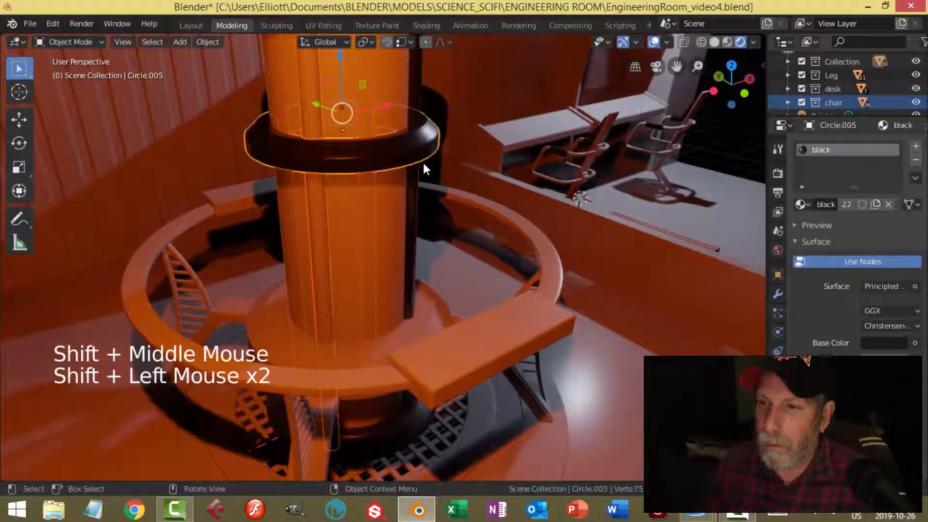
pyautogui.hotkey('alt', 'a')
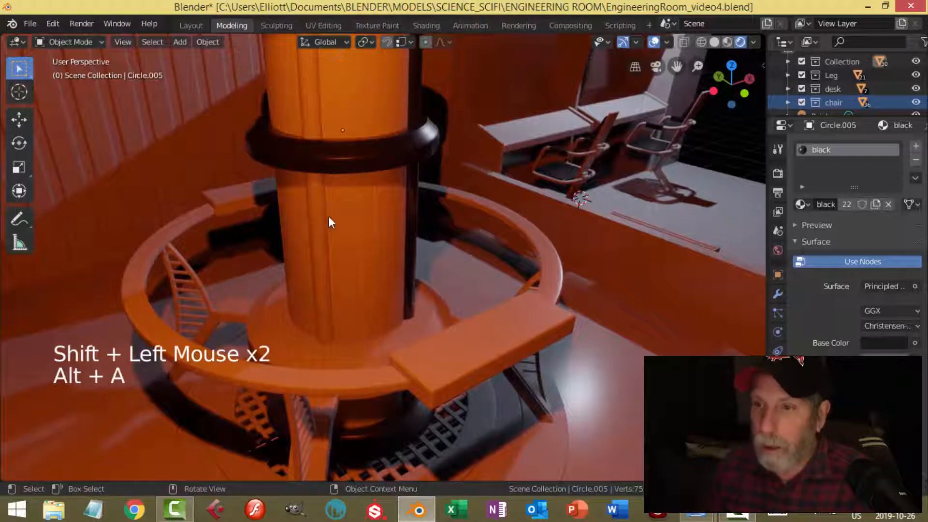
# Assign the black material to two more narrow vertical strips on the central column.
pyautogui.click(316, 211)
pyautogui.click(808, 206)
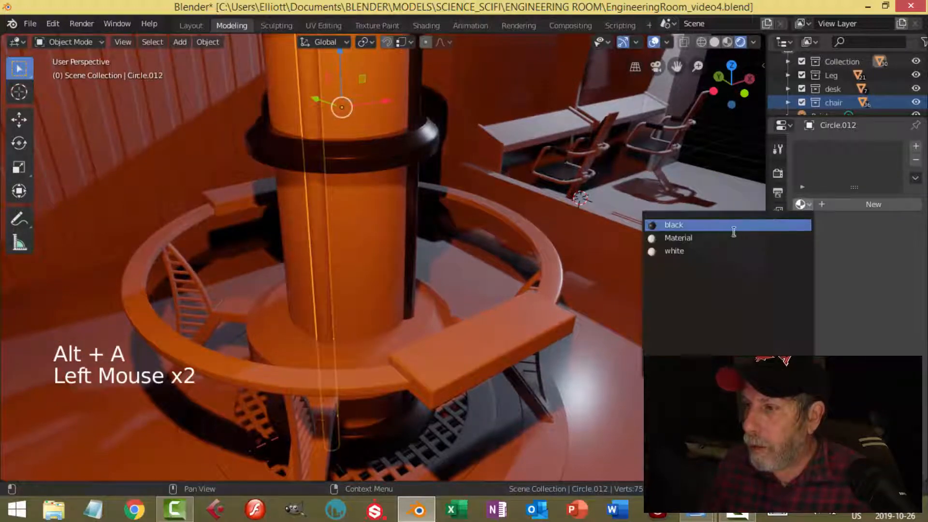
pyautogui.click(676, 224)
pyautogui.moveTo(436, 201); pyautogui.dragTo(500, 219, button='middle')
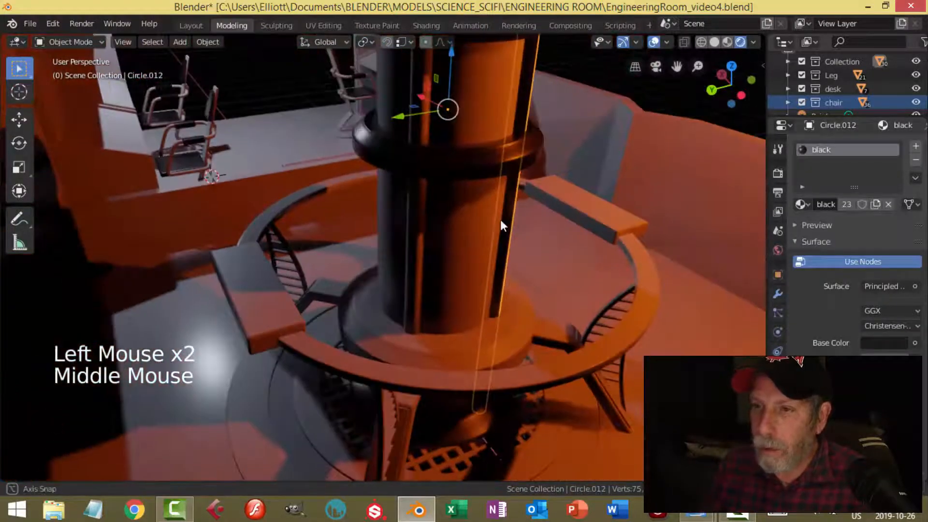
pyautogui.click(422, 213)
pyautogui.click(810, 203)
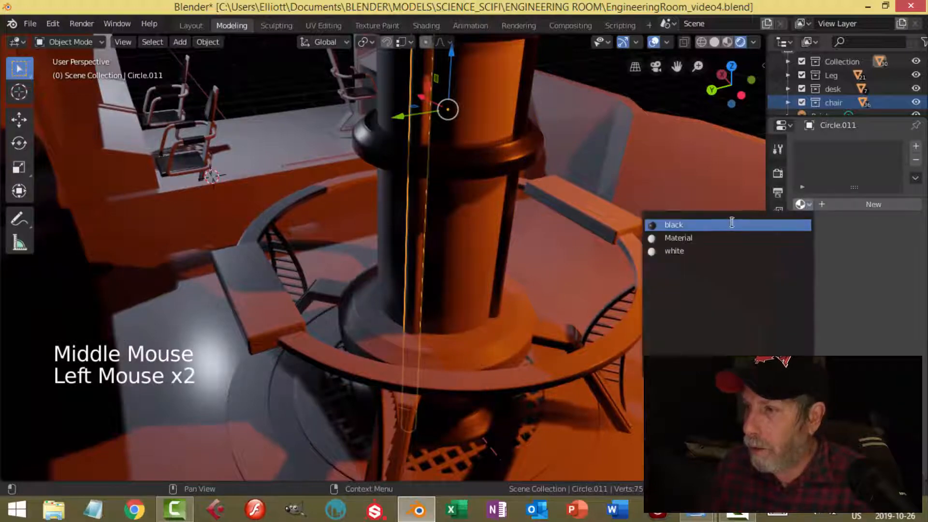
pyautogui.click(732, 222)
pyautogui.hotkey('alt', 'a')
# Assign the black material to the remaining narrow vertical strip on the central column and clear the selection.
pyautogui.moveTo(424, 224); pyautogui.dragTo(391, 207, button='middle')
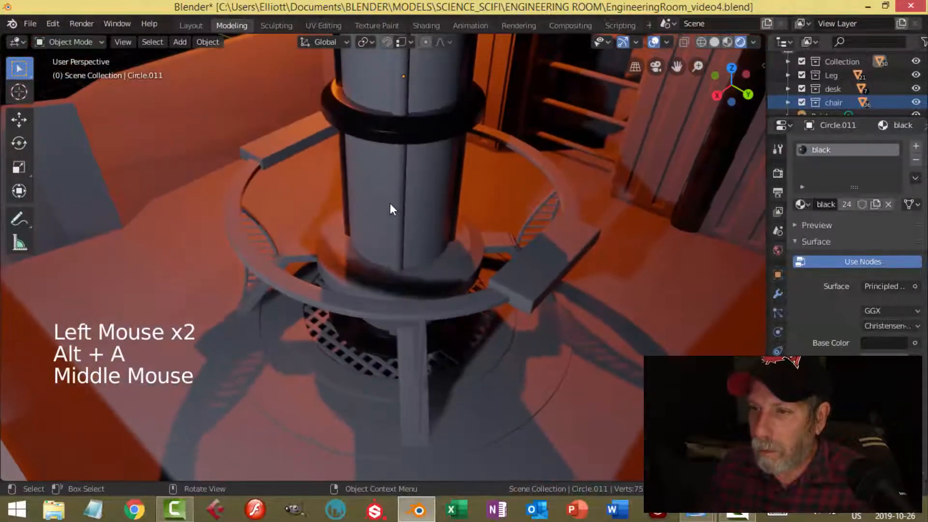
pyautogui.click(395, 197)
pyautogui.click(804, 210)
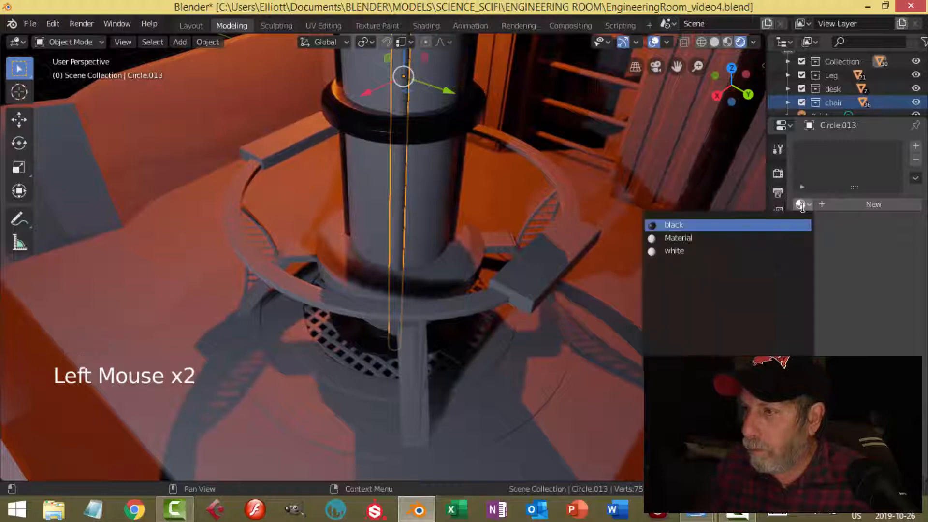
pyautogui.click(716, 221)
pyautogui.hotkey('alt', 'a')
# Assign the black material to the wide lower collar around the central column and clear the selection.
pyautogui.moveTo(532, 295); pyautogui.dragTo(501, 264, button='middle')
pyautogui.click(460, 256)
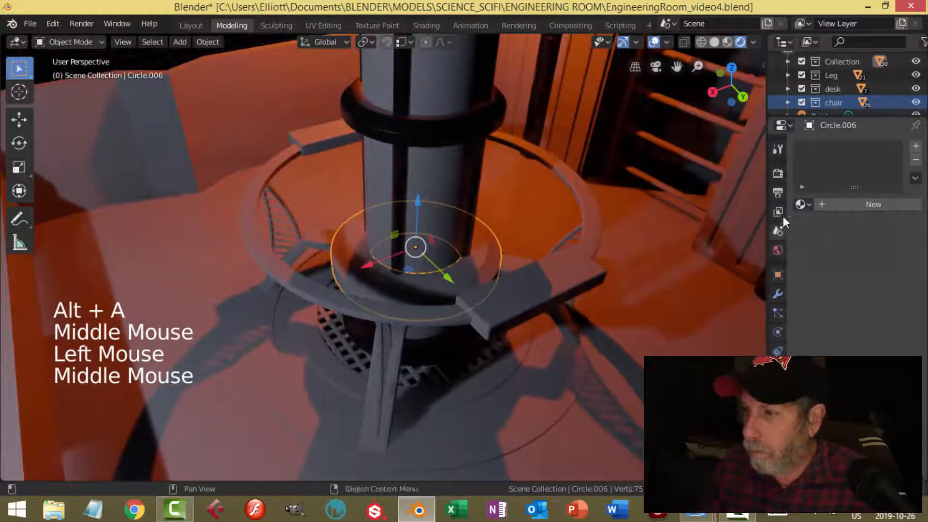
pyautogui.click(800, 205)
pyautogui.click(727, 225)
pyautogui.hotkey('alt', 'a')
# Assign the white material to the outer and inner floor rings around the foot of the central column.
pyautogui.moveTo(620, 269); pyautogui.dragTo(611, 261, button='middle')
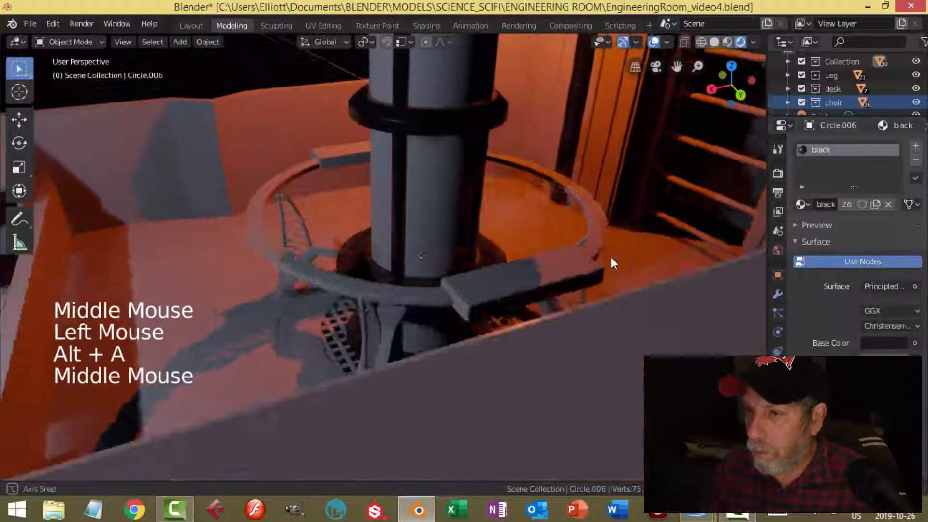
pyautogui.scroll(-2, 518, 269)
pyautogui.moveTo(518, 269); pyautogui.dragTo(497, 284, button='middle')
pyautogui.scroll(2, 497, 284)
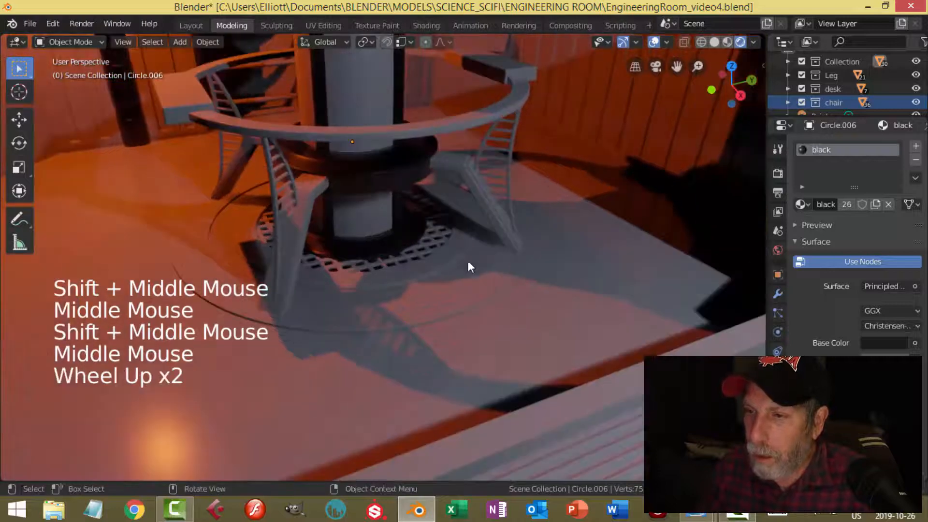
pyautogui.click(508, 281)
pyautogui.click(801, 204)
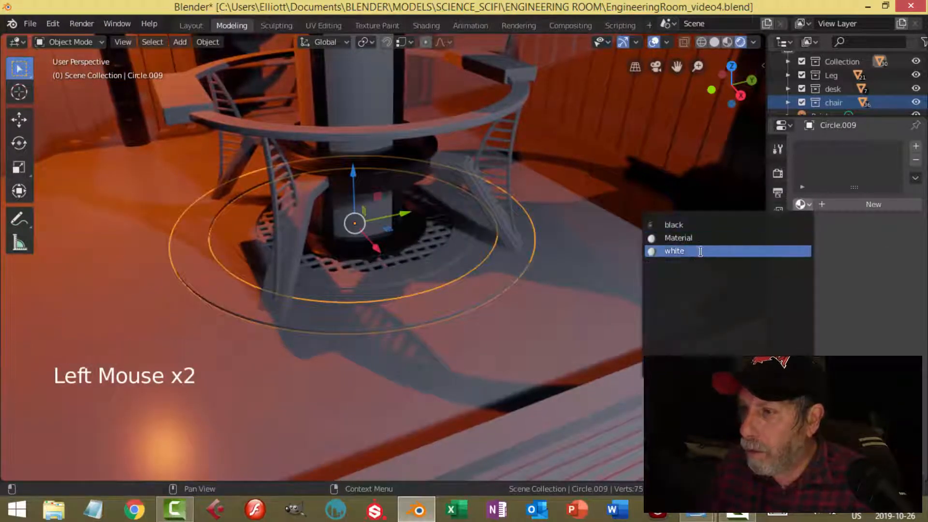
pyautogui.click(672, 250)
pyautogui.click(468, 249)
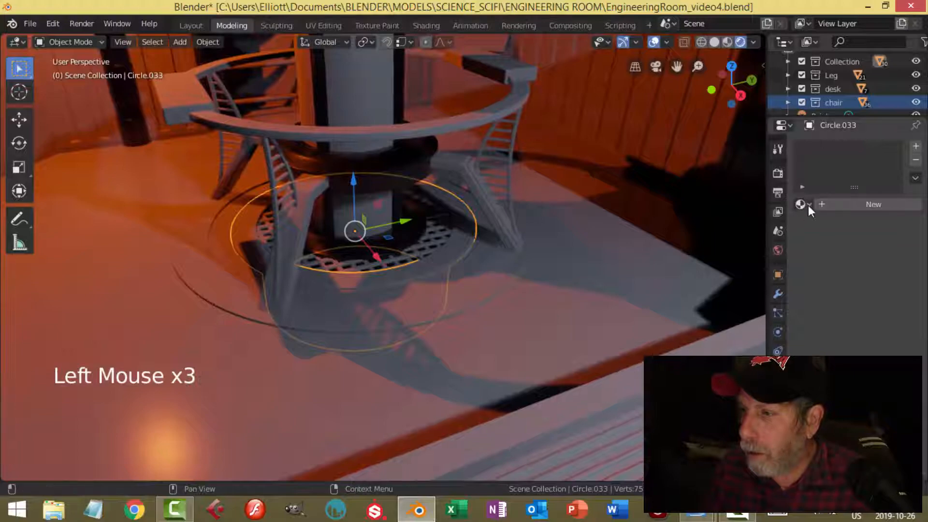
pyautogui.moveTo(808, 205); pyautogui.dragTo(671, 251)
pyautogui.hotkey('alt', 'a')
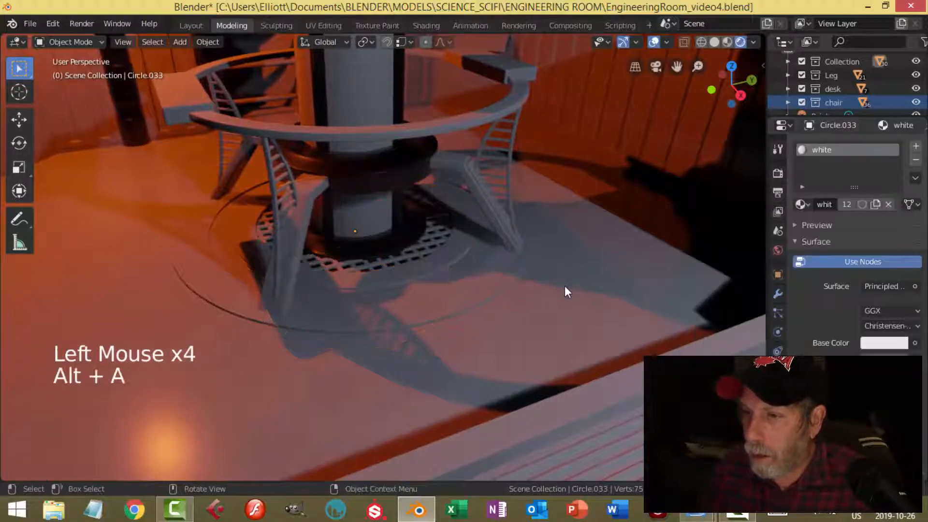
# Assign the white material to the low wall below the raised platform, behind the bench.
pyautogui.scroll(-2, 563, 285)
pyautogui.moveTo(561, 286); pyautogui.dragTo(535, 281, button='middle')
pyautogui.click(545, 297)
pyautogui.click(798, 205)
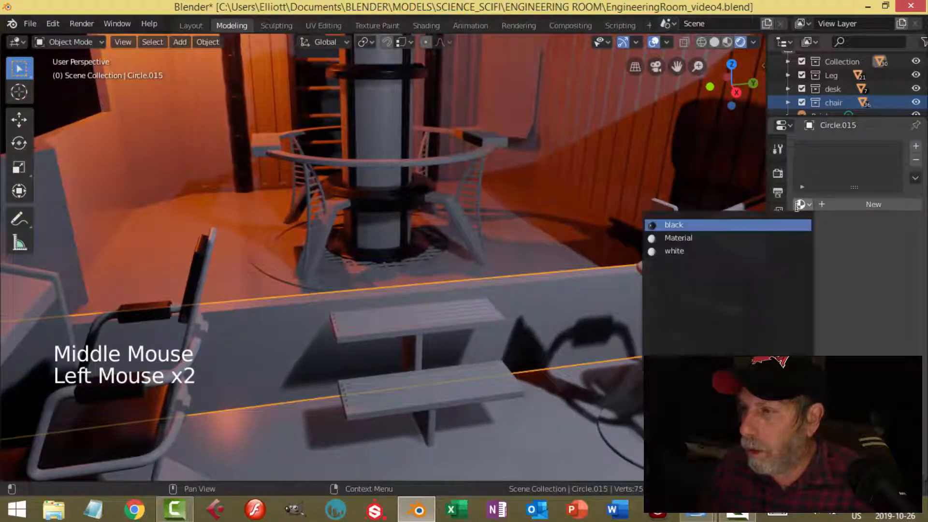
pyautogui.click(674, 251)
pyautogui.scroll(-2, 529, 242)
pyautogui.hotkey('alt', 'a')
# Assign the white material to the rectangular panel on the back wall and save the file.
pyautogui.moveTo(529, 242); pyautogui.dragTo(416, 227, button='middle')
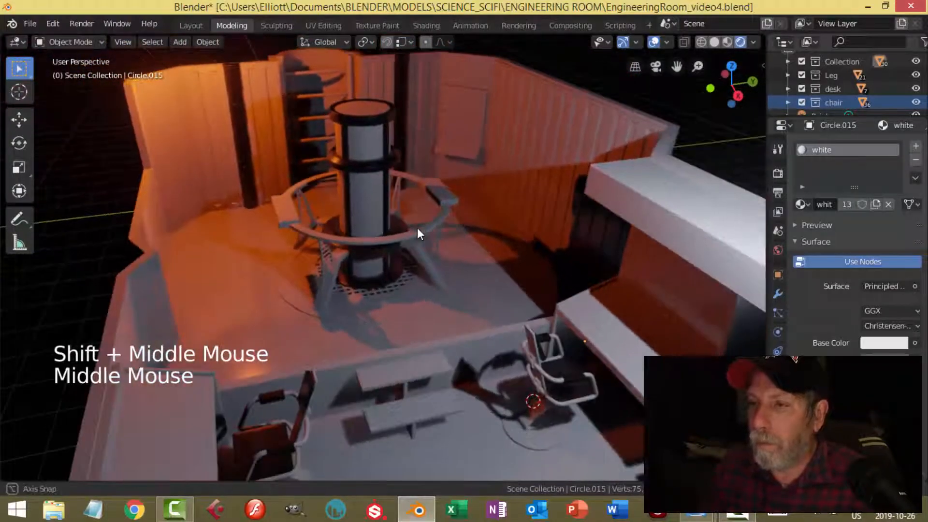
pyautogui.click(452, 92)
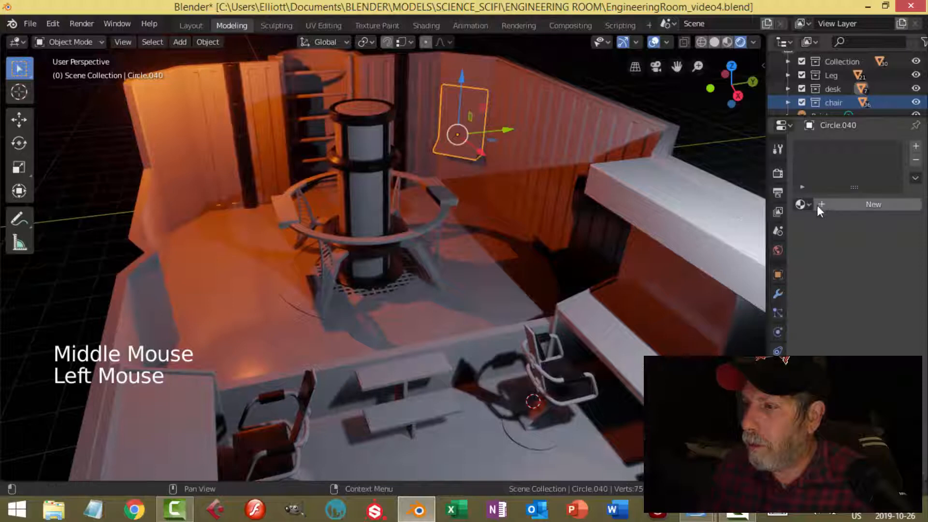
pyautogui.click(802, 203)
pyautogui.click(703, 250)
pyautogui.hotkey('alt', 'a')
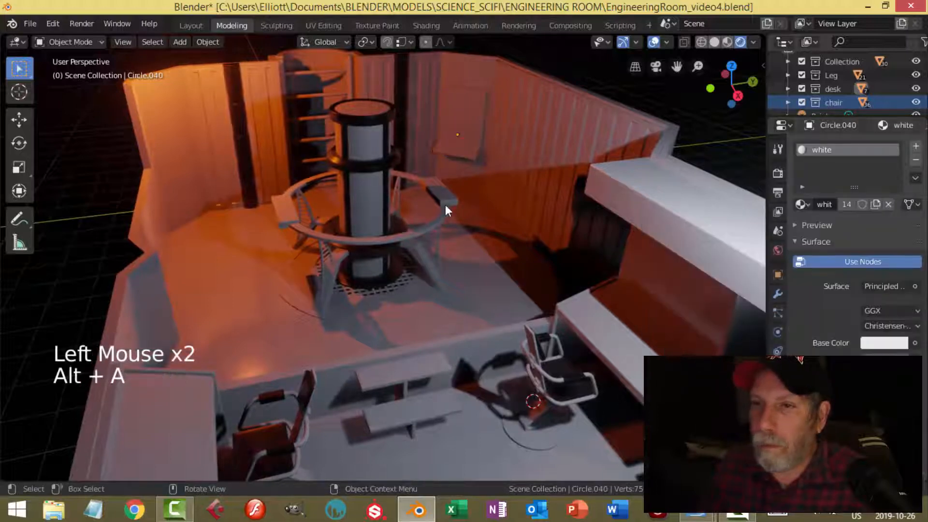
pyautogui.moveTo(445, 205); pyautogui.dragTo(524, 257, button='middle')
pyautogui.hotkey('ctrl', 's')
# Create a new material named metal on the round floor base of the rear chair beside the desk.
pyautogui.scroll(-2, 439, 203)
pyautogui.scroll(2, 524, 265)
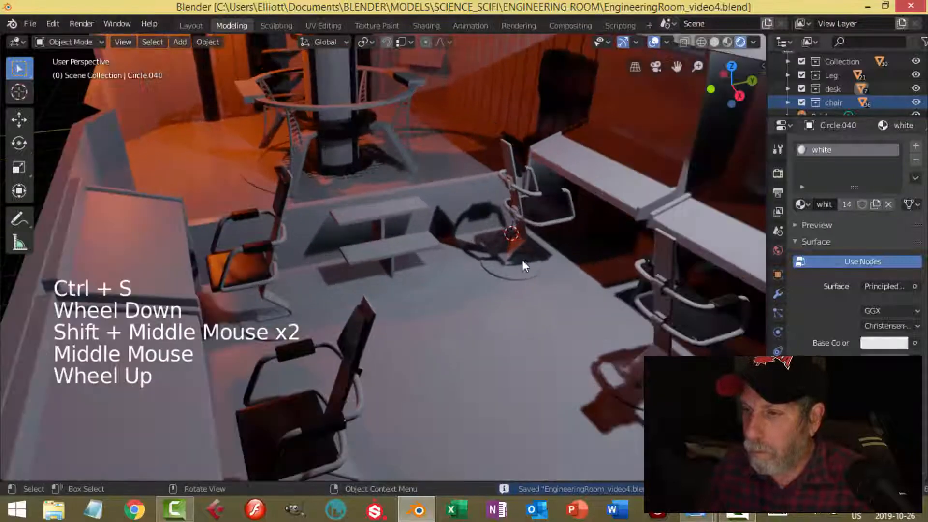
pyautogui.click(525, 266)
pyautogui.keyDown('shift'); pyautogui.moveTo(605, 280); pyautogui.dragTo(538, 218, button='middle'); pyautogui.keyUp('shift')
pyautogui.click(870, 204)
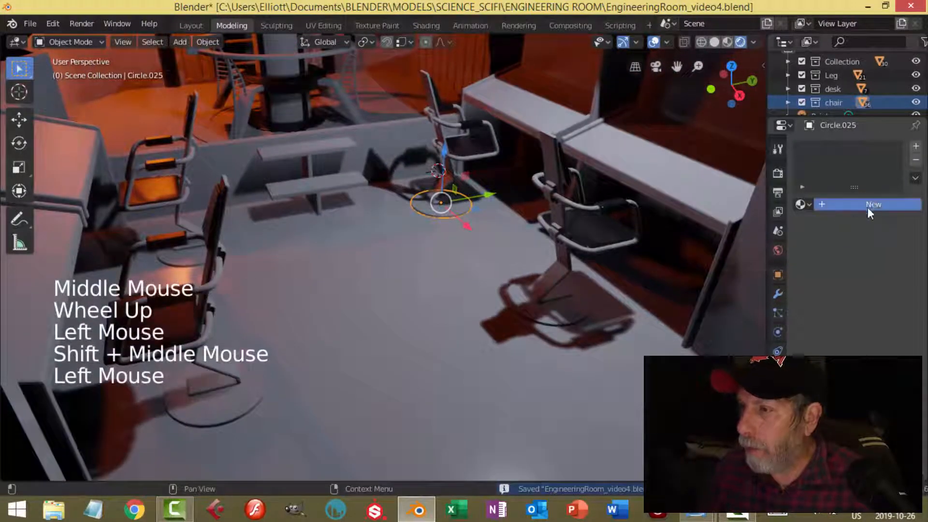
pyautogui.doubleClick(854, 151)
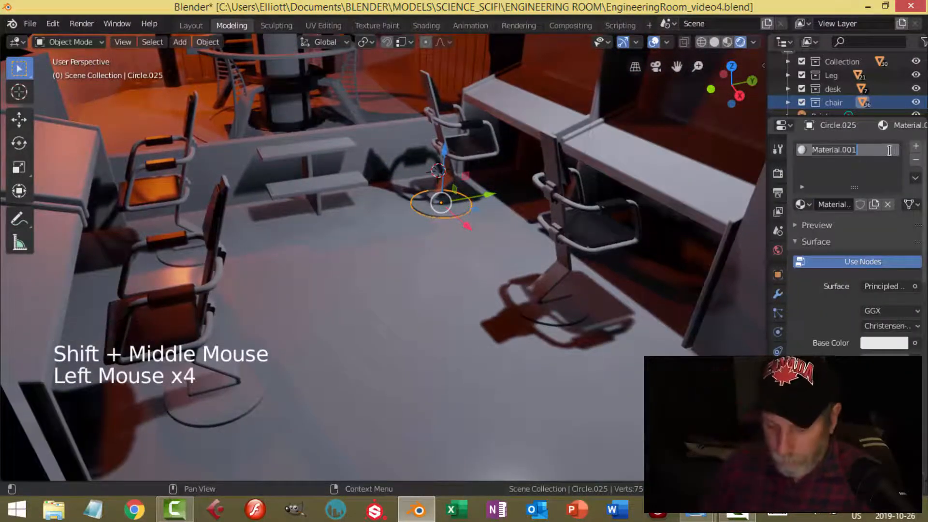
pyautogui.write('metal')
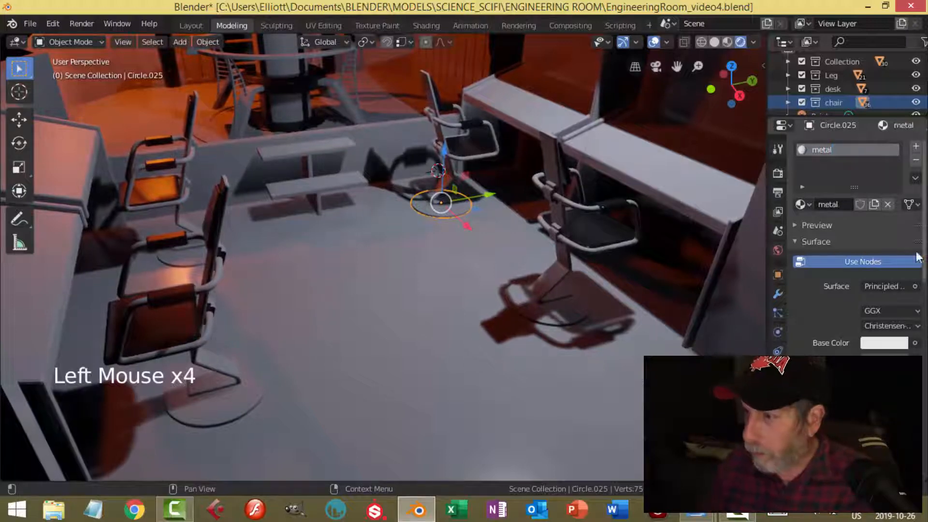
# Set the metal material's Metallic value to 1.000 and its Roughness to 0.15.
pyautogui.scroll(-5, 850, 242)
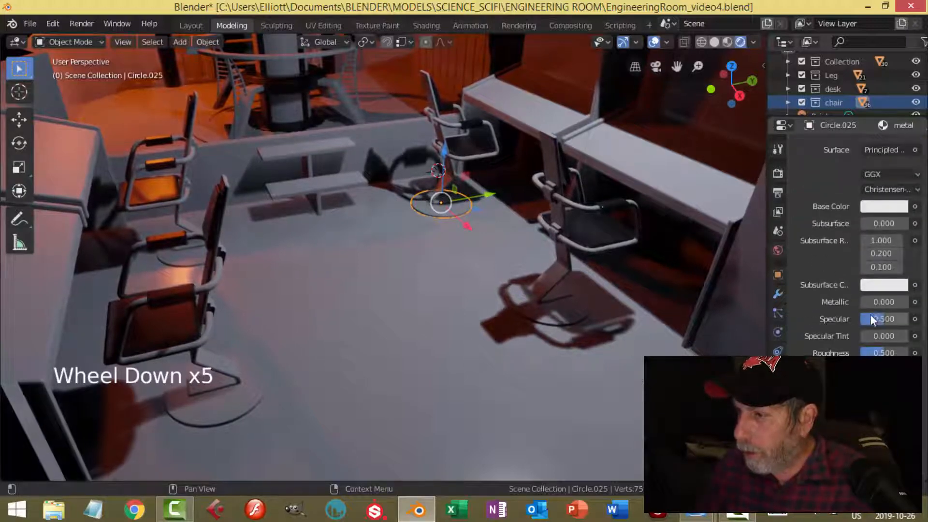
pyautogui.moveTo(875, 306); pyautogui.dragTo(896, 305)
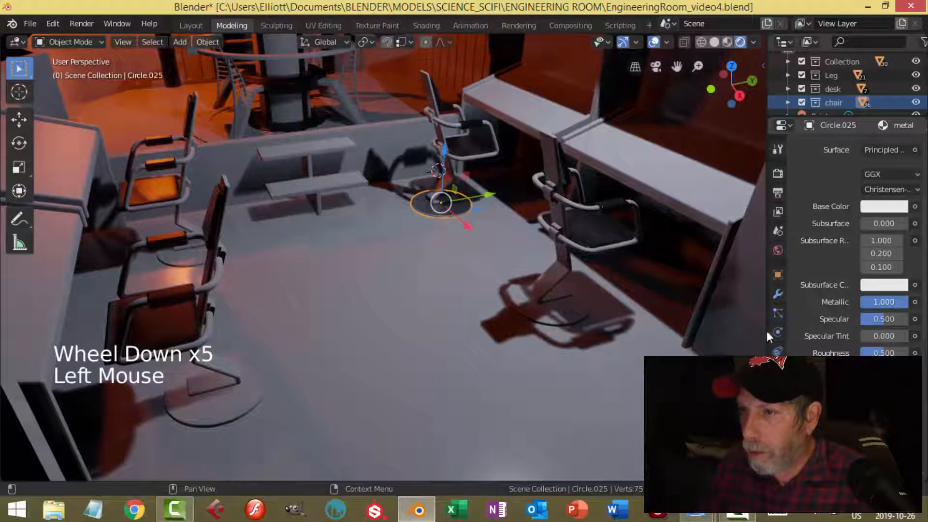
pyautogui.moveTo(536, 305); pyautogui.dragTo(524, 325, button='middle')
pyautogui.scroll(1, 523, 325)
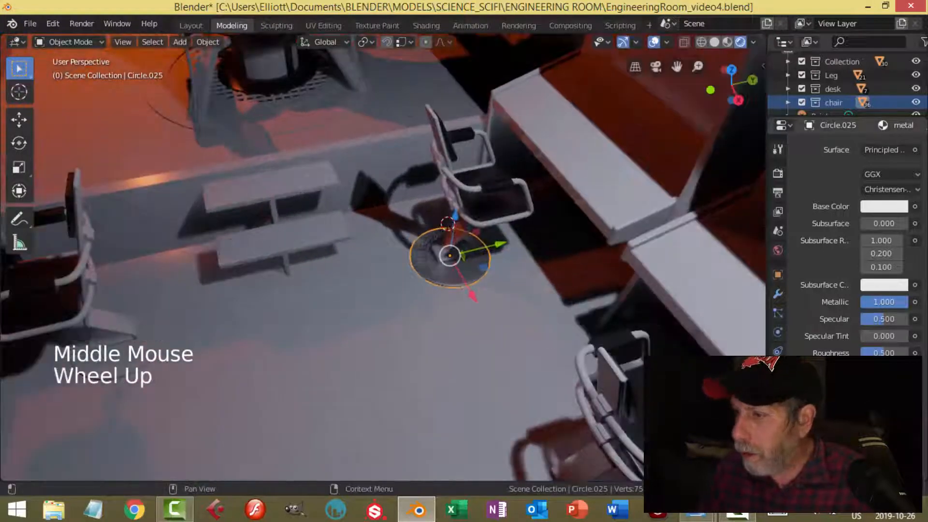
pyautogui.click(893, 352)
pyautogui.write('0')
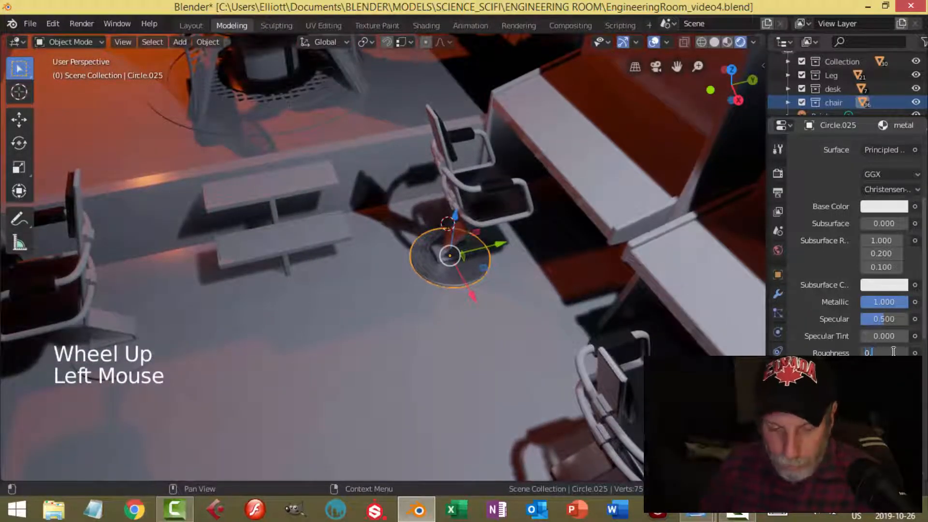
pyautogui.write('.15')
pyautogui.press('Return')
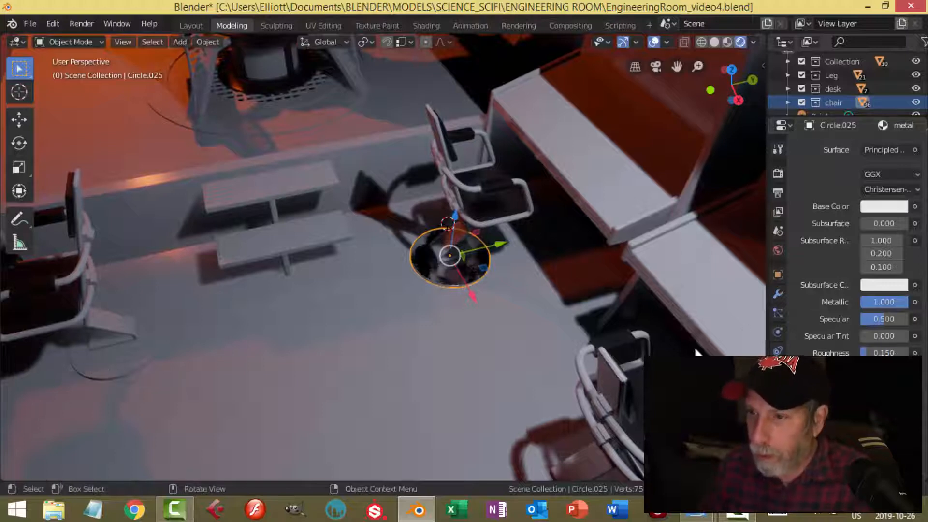
# Assign the metal material to the tubular armrest frame of the rear chair and clear the selection.
pyautogui.click(500, 226)
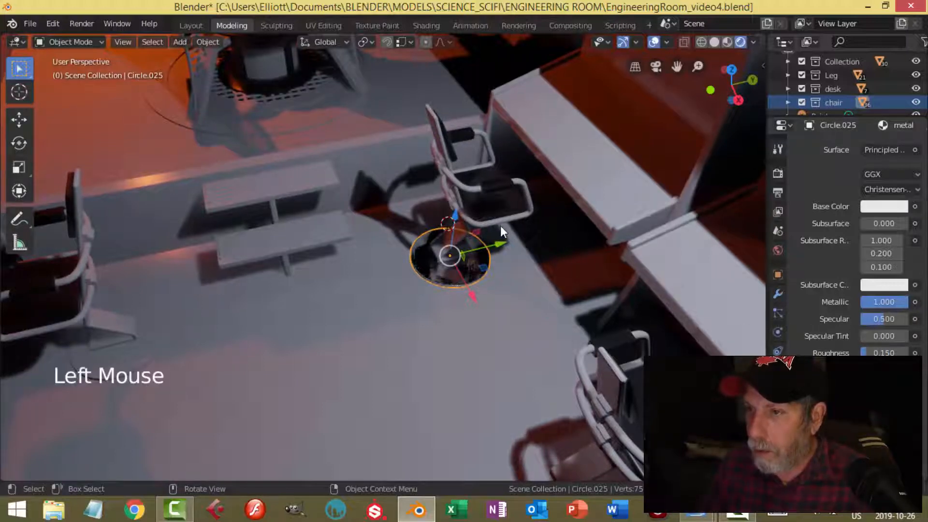
pyautogui.click(801, 204)
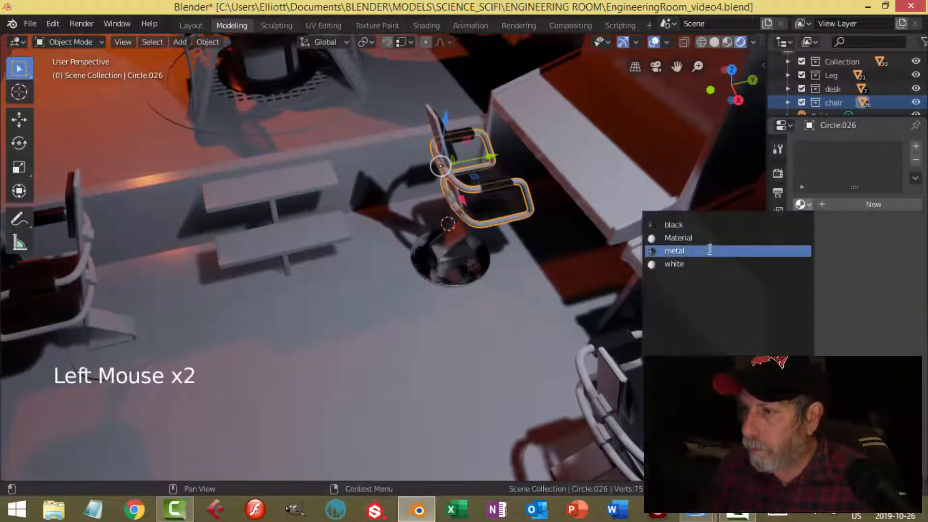
pyautogui.click(724, 251)
pyautogui.hotkey('alt', 'a')
# Assign the metal material to the rear chair's back support and clear the selection.
pyautogui.moveTo(545, 243); pyautogui.dragTo(437, 106, button='middle')
pyautogui.click(442, 96)
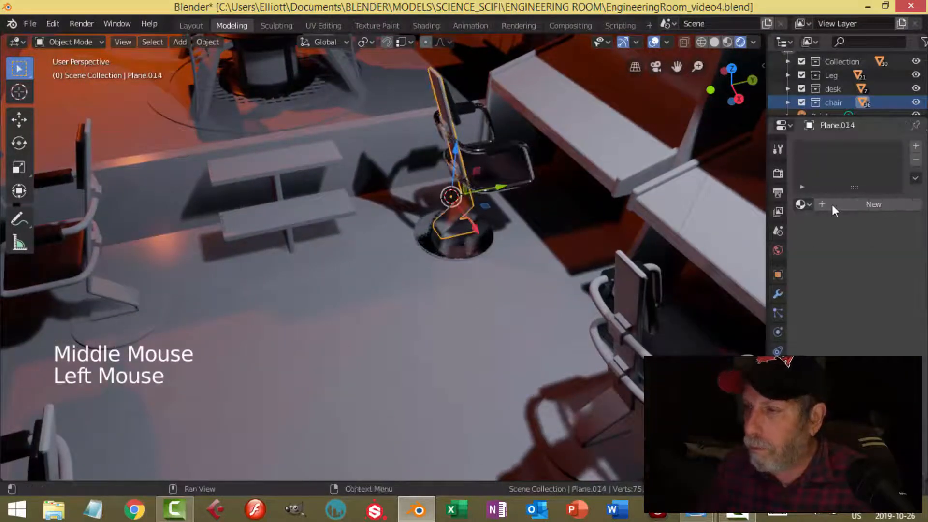
pyautogui.click(800, 205)
pyautogui.click(712, 249)
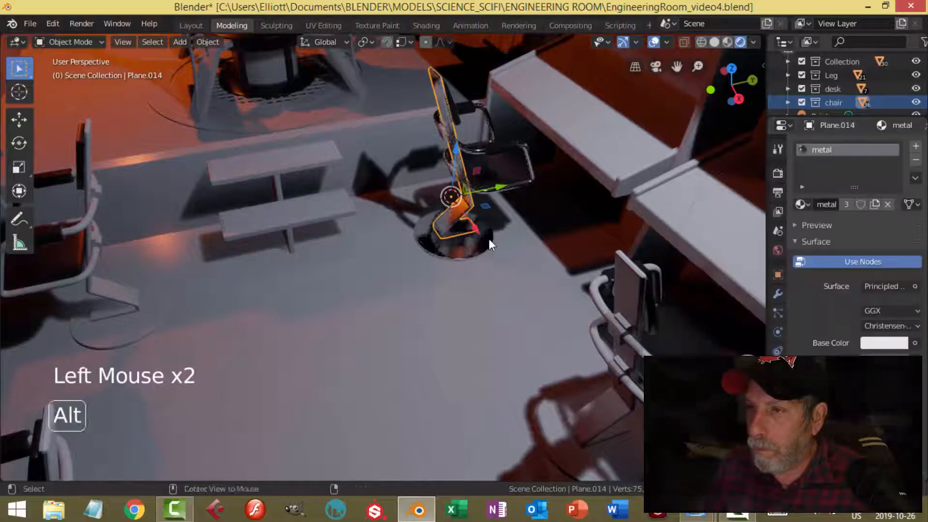
pyautogui.hotkey('alt', 'a')
# Assign the metal material to the bench's upper and lower slatted surfaces and clear the selection.
pyautogui.moveTo(488, 239); pyautogui.dragTo(453, 208, button='middle')
pyautogui.scroll(-2, 518, 224)
pyautogui.scroll(5, 489, 226)
pyautogui.scroll(-2, 489, 226)
pyautogui.click(260, 138)
pyautogui.click(800, 206)
pyautogui.click(712, 250)
pyautogui.click(284, 201)
pyautogui.click(800, 205)
pyautogui.click(708, 250)
pyautogui.hotkey('alt', 'a')
# Assign the metal material to the support post of the bench.
pyautogui.moveTo(239, 193); pyautogui.dragTo(256, 182, button='middle')
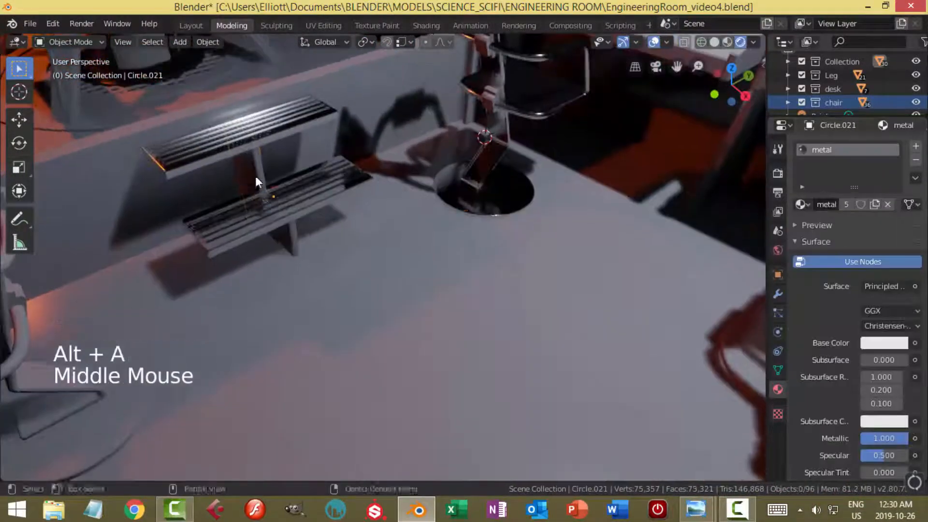
pyautogui.click(256, 183)
pyautogui.click(801, 205)
pyautogui.click(714, 250)
# Assign the metal material to the back support of the second chair beside the same desks.
pyautogui.scroll(-2, 710, 254)
pyautogui.scroll(-5, 876, 367)
pyautogui.moveTo(876, 360); pyautogui.dragTo(887, 352)
pyautogui.click(802, 205)
pyautogui.click(710, 251)
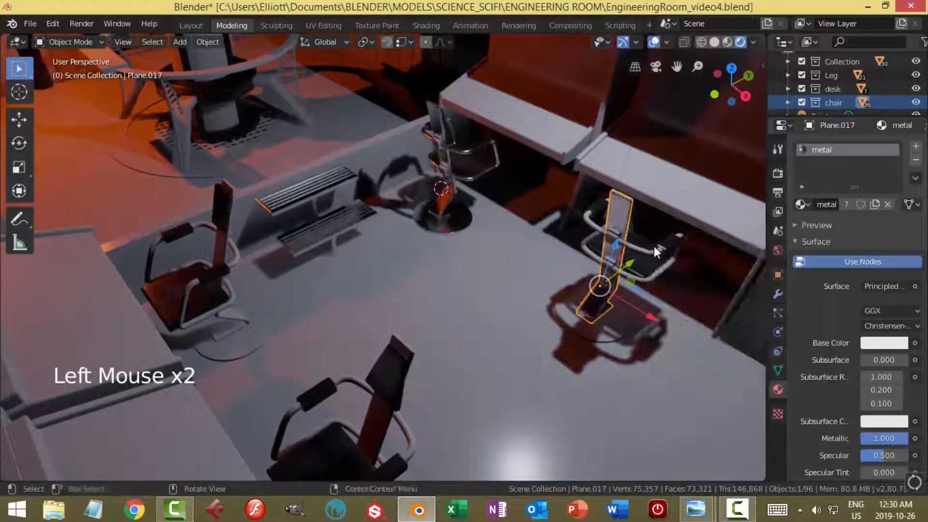
# Assign the metal material to the two small brackets on the rear chair's back support and clear the selection.
pyautogui.scroll(1, 531, 164)
pyautogui.click(457, 105)
pyautogui.click(802, 205)
pyautogui.click(712, 251)
pyautogui.click(462, 143)
pyautogui.click(802, 205)
pyautogui.click(710, 251)
pyautogui.hotkey('alt', 'a')
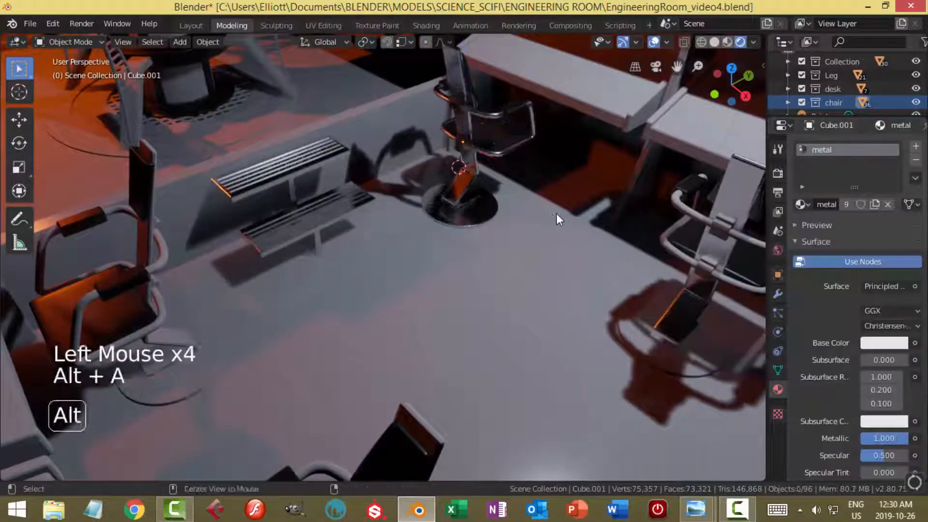
# Assign the metal material to the lower bracket on the second chair's back support.
pyautogui.moveTo(554, 215); pyautogui.dragTo(387, 203, button='middle')
pyautogui.keyDown('shift'); pyautogui.moveTo(386, 203); pyautogui.dragTo(223, 181, button='middle'); pyautogui.keyUp('shift')
pyautogui.hotkey('alt', 'a')
pyautogui.click(603, 185)
pyautogui.click(802, 205)
pyautogui.click(706, 251)
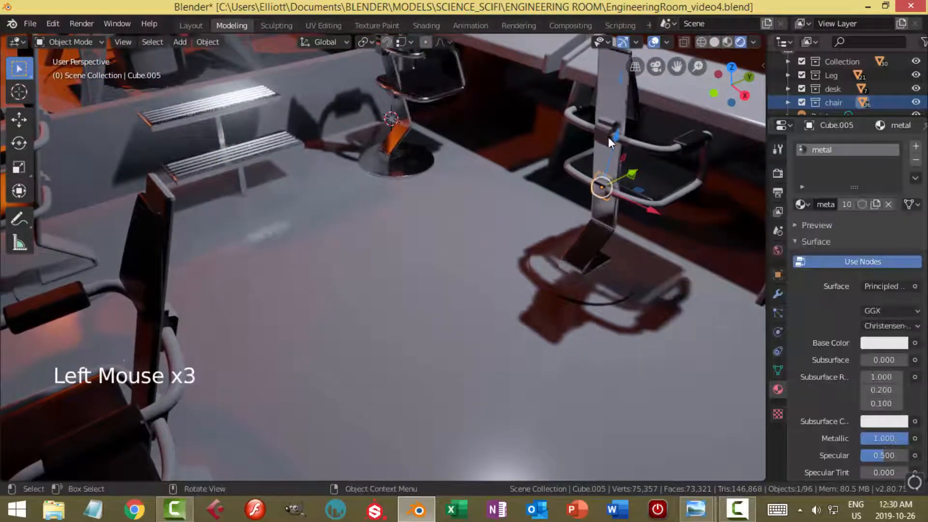
# Assign the metal material to the upper bracket and the tubular seat frame of the second chair.
pyautogui.click(607, 138)
pyautogui.click(803, 205)
pyautogui.click(706, 251)
pyautogui.click(669, 198)
pyautogui.click(800, 205)
pyautogui.click(706, 251)
# Assign the metal material to the round floor base of the same chair and clear the selection.
pyautogui.click(593, 294)
pyautogui.click(802, 205)
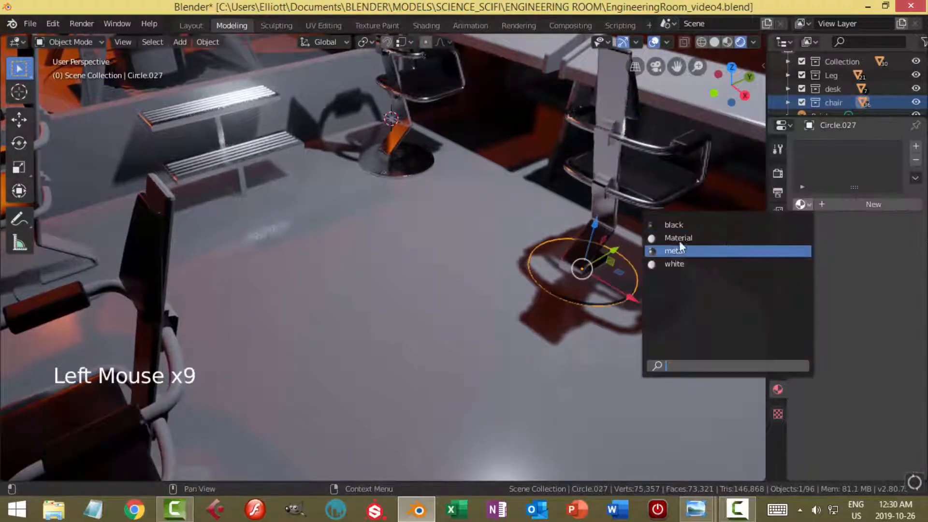
pyautogui.click(681, 249)
pyautogui.scroll(-3, 507, 207)
pyautogui.hotkey('alt', 'a')
# Assign the metal material to the angled support and round floor base of the near chair at the opposite desks.
pyautogui.click(461, 226)
pyautogui.click(802, 205)
pyautogui.click(706, 251)
pyautogui.click(437, 252)
pyautogui.click(802, 205)
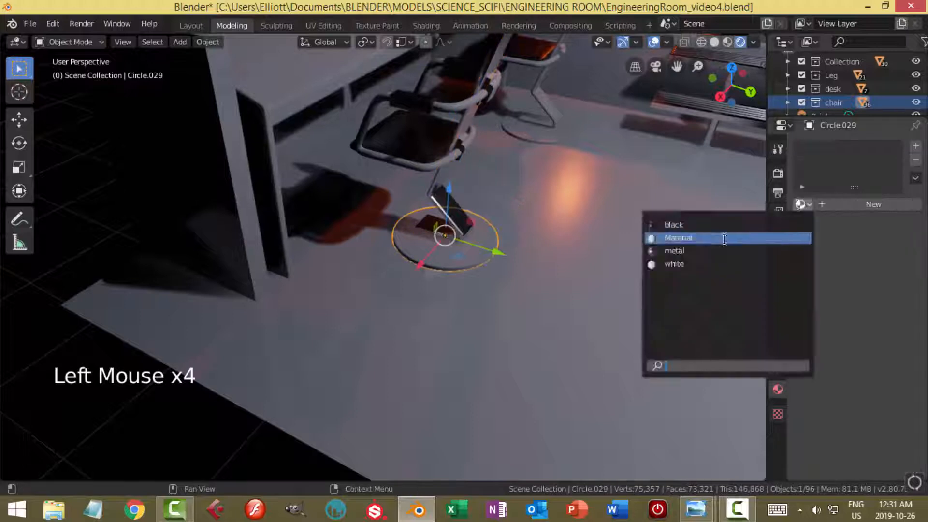
pyautogui.click(715, 251)
# Assign the metal material to the seat frame of the near chair at the opposite desks and clear the selection.
pyautogui.click(424, 167)
pyautogui.click(802, 205)
pyautogui.click(706, 251)
pyautogui.keyDown('shift'); pyautogui.moveTo(562, 171); pyautogui.dragTo(753, 139, button='middle'); pyautogui.keyUp('shift')
pyautogui.hotkey('alt', 'a')
# Assign the metal material to the upper and lower back brackets of that near chair and clear the selection.
pyautogui.click(525, 109)
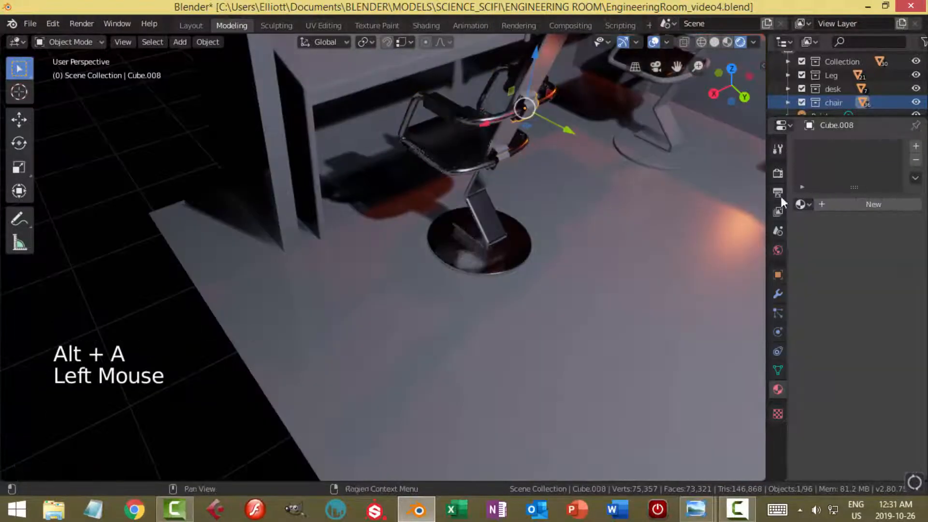
pyautogui.click(802, 205)
pyautogui.click(706, 251)
pyautogui.click(501, 159)
pyautogui.click(802, 205)
pyautogui.click(726, 254)
pyautogui.hotkey('alt', 'a')
# Assign the metal material to the back support and round floor base of the farther chair at these desks and clear the selection.
pyautogui.click(665, 130)
pyautogui.click(802, 205)
pyautogui.click(706, 251)
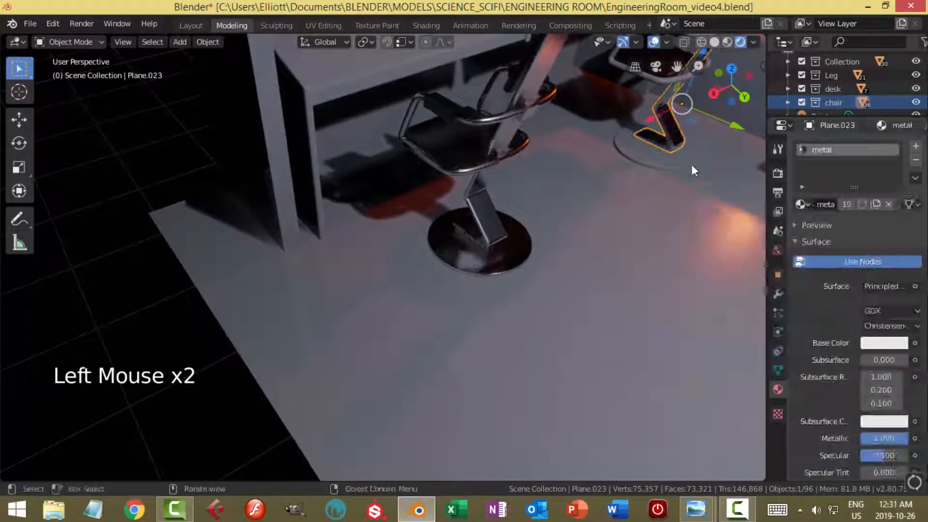
pyautogui.click(669, 158)
pyautogui.click(802, 205)
pyautogui.click(705, 251)
pyautogui.click(799, 206)
pyautogui.click(707, 251)
pyautogui.hotkey('alt', 'a')
# Assign the metal material to the remaining frame parts of the farther chair and clear the selection.
pyautogui.click(500, 169)
pyautogui.moveTo(570, 220); pyautogui.dragTo(623, 208, button='middle')
pyautogui.click(803, 207)
pyautogui.click(708, 251)
pyautogui.click(482, 224)
pyautogui.scroll(-2, 566, 213)
pyautogui.hotkey('alt', 'a')
# Assign the white material to the divider between these two desks and to their end panels.
pyautogui.click(442, 177)
pyautogui.click(802, 205)
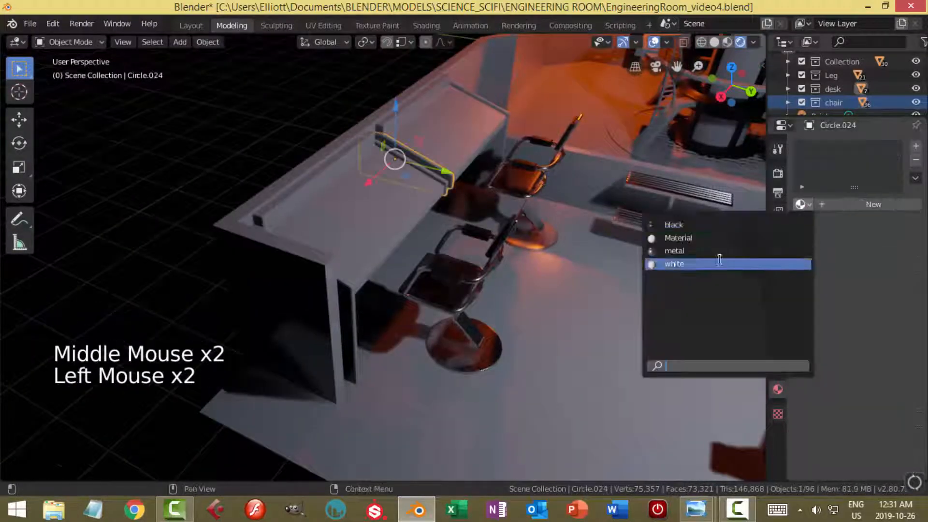
pyautogui.click(716, 262)
pyautogui.click(464, 157)
pyautogui.click(802, 205)
pyautogui.moveTo(450, 166); pyautogui.dragTo(361, 167, button='middle')
pyautogui.click(358, 168)
pyautogui.click(803, 205)
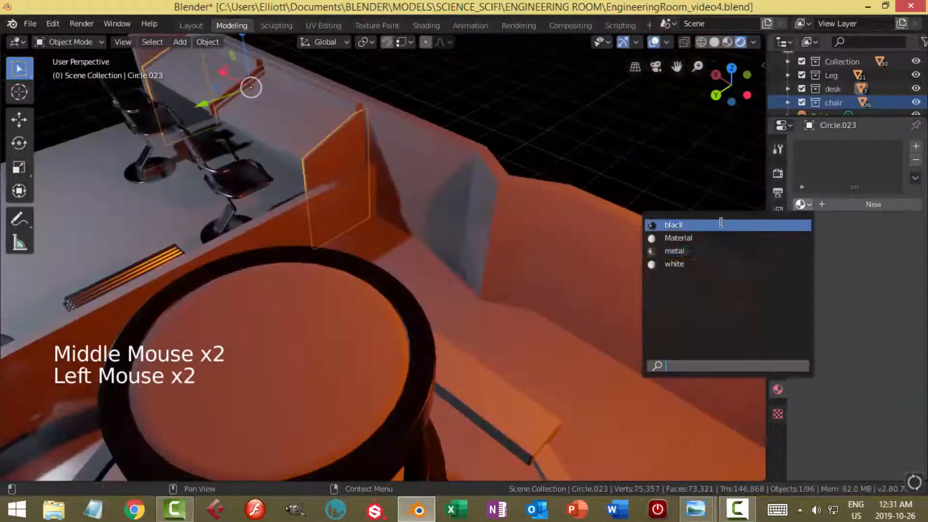
pyautogui.click(715, 263)
# Examine the divider between the desks to check its assigned material, leaving nothing selected.
pyautogui.keyDown('shift'); pyautogui.moveTo(264, 119); pyautogui.dragTo(410, 135, button='middle'); pyautogui.keyUp('shift')
pyautogui.hotkey('alt', 'a')
pyautogui.scroll(3, 410, 135)
pyautogui.keyDown('shift'); pyautogui.moveTo(411, 97); pyautogui.dragTo(515, 94, button='middle'); pyautogui.keyUp('shift')
pyautogui.click(508, 99)
pyautogui.hotkey('alt', 'a')
pyautogui.scroll(-3, 515, 106)
pyautogui.moveTo(592, 205); pyautogui.dragTo(366, 197, button='middle')
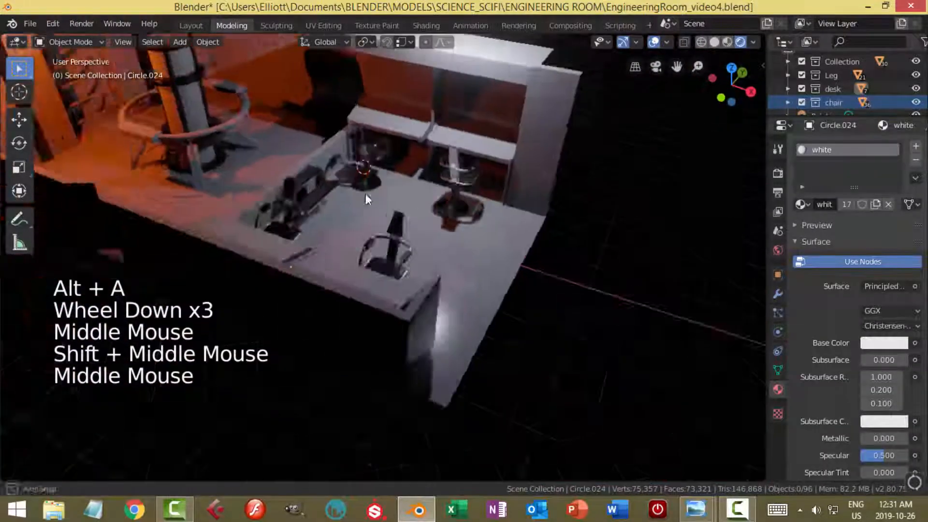
# Assign the white material to the panel beneath the joint of the opposite pair of desks and to their end panels.
pyautogui.scroll(2, 366, 198)
pyautogui.click(419, 190)
pyautogui.click(802, 205)
pyautogui.click(716, 263)
pyautogui.click(518, 219)
pyautogui.click(802, 205)
pyautogui.click(715, 263)
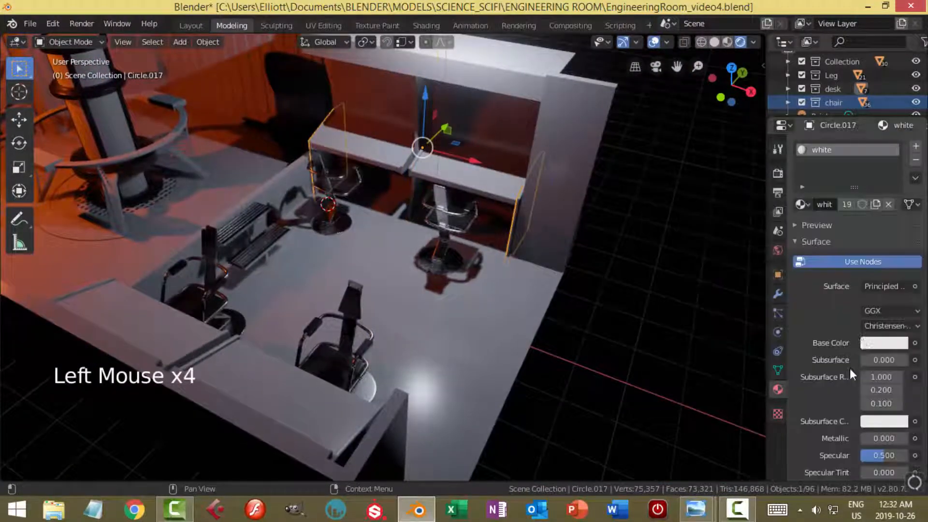
# Assign the white material to the narrow strip between the two desktops of that pair and clear the selection.
pyautogui.scroll(-6, 850, 368)
pyautogui.scroll(2, 410, 143)
pyautogui.hotkey('alt', 'a')
pyautogui.click(414, 143)
pyautogui.click(802, 205)
pyautogui.click(717, 264)
pyautogui.click(301, 100)
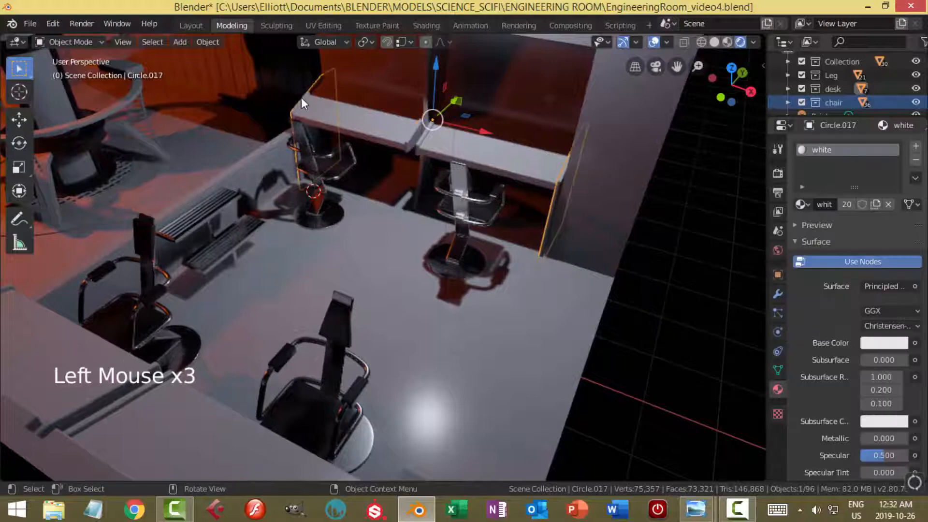
pyautogui.hotkey('alt', 'a')
# Assign the metal material to the round perforated floor grate beneath the central column and clear the selection.
pyautogui.scroll(-2, 408, 182)
pyautogui.moveTo(408, 182)
pyautogui.keyDown('shift'); pyautogui.mouseDown(button='middle')
pyautogui.moveTo(483, 181)
pyautogui.moveTo(416, 181)
pyautogui.mouseUp(button='middle'); pyautogui.keyUp('shift')
pyautogui.scroll(3, 503, 222)
pyautogui.click(510, 152)
pyautogui.click(801, 206)
pyautogui.click(716, 263)
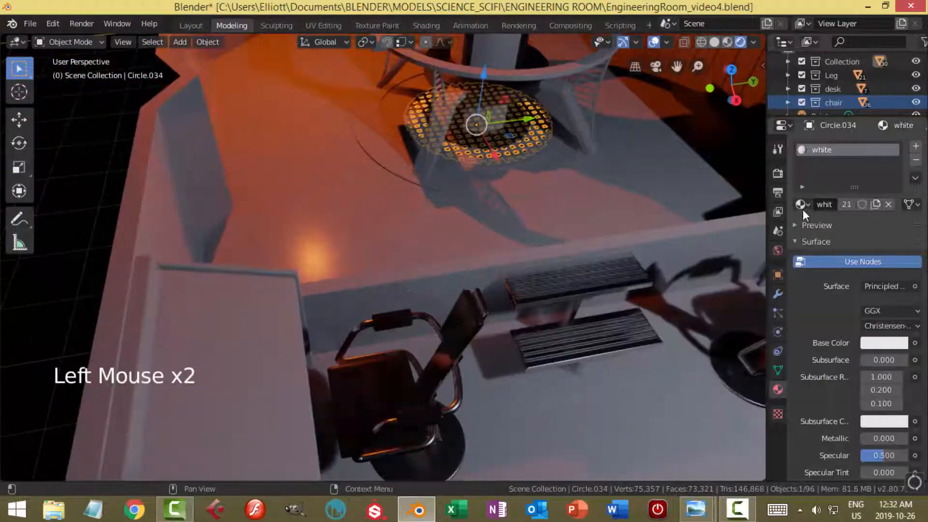
pyautogui.click(802, 208)
pyautogui.click(716, 249)
pyautogui.hotkey('alt', 'a')
# Isolate the Leg collection so only the legs around the central column are displayed.
pyautogui.moveTo(587, 192); pyautogui.dragTo(580, 177, button='middle')
pyautogui.moveTo(580, 177); pyautogui.dragTo(564, 179, button='middle')
pyautogui.scroll(-1, 563, 179)
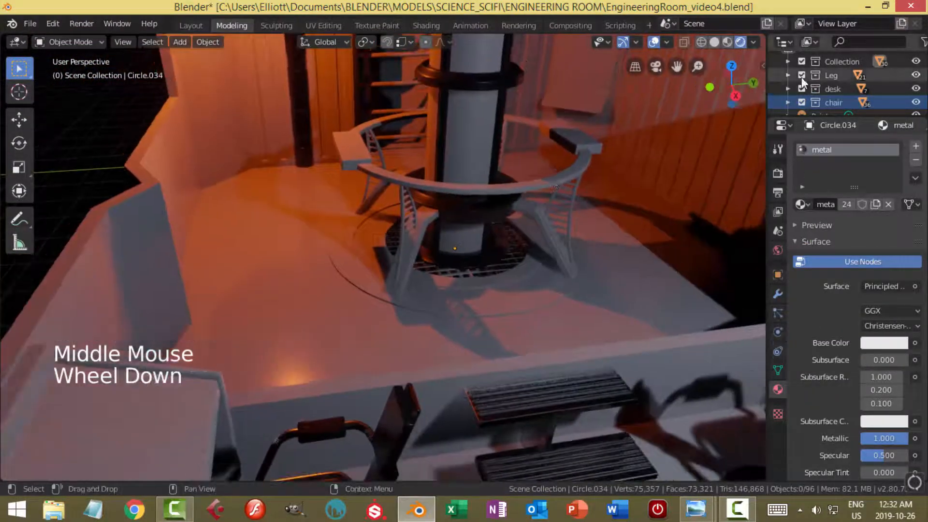
pyautogui.click(832, 76)
pyautogui.rightClick(831, 76)
pyautogui.moveTo(765, 224)
pyautogui.click(640, 223)
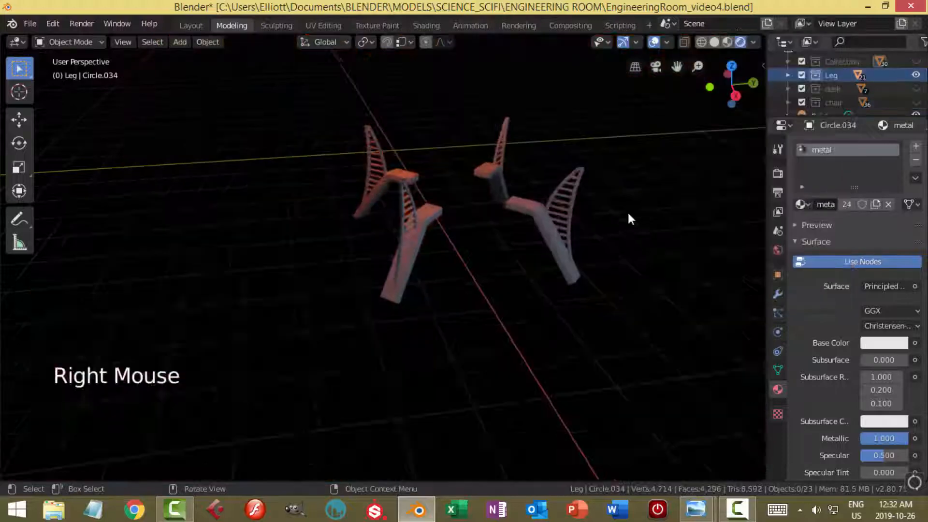
# Assign the existing metal material to the two main body pieces of the rightmost leg.
pyautogui.scroll(7, 622, 217)
pyautogui.click(599, 237)
pyautogui.click(802, 205)
pyautogui.click(716, 249)
pyautogui.click(609, 236)
pyautogui.click(801, 205)
pyautogui.click(716, 251)
# Apply the metal material to the curved rails and the rungs of the rightmost leg.
pyautogui.click(639, 179)
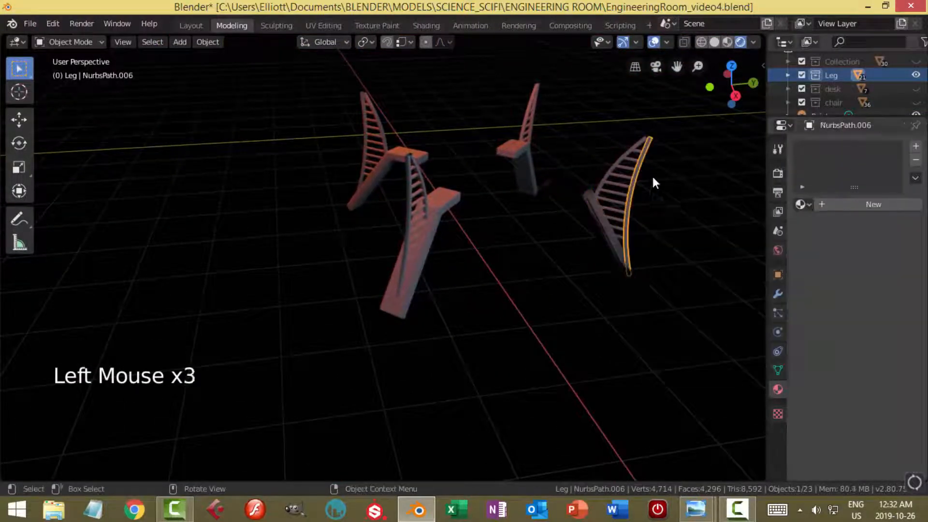
pyautogui.click(801, 205)
pyautogui.click(713, 250)
pyautogui.click(621, 162)
pyautogui.click(800, 205)
pyautogui.click(713, 250)
pyautogui.click(627, 175)
pyautogui.click(800, 205)
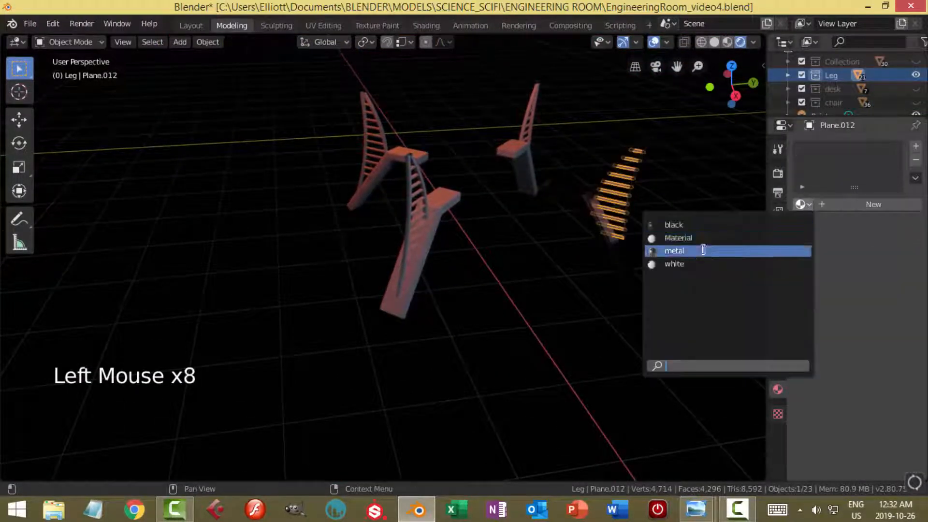
pyautogui.click(703, 251)
# Apply the metal material to the front leg's inset panel, outer curved rail and rungs.
pyautogui.click(412, 261)
pyautogui.click(800, 205)
pyautogui.click(708, 250)
pyautogui.click(406, 229)
pyautogui.click(801, 205)
pyautogui.click(708, 250)
pyautogui.click(417, 192)
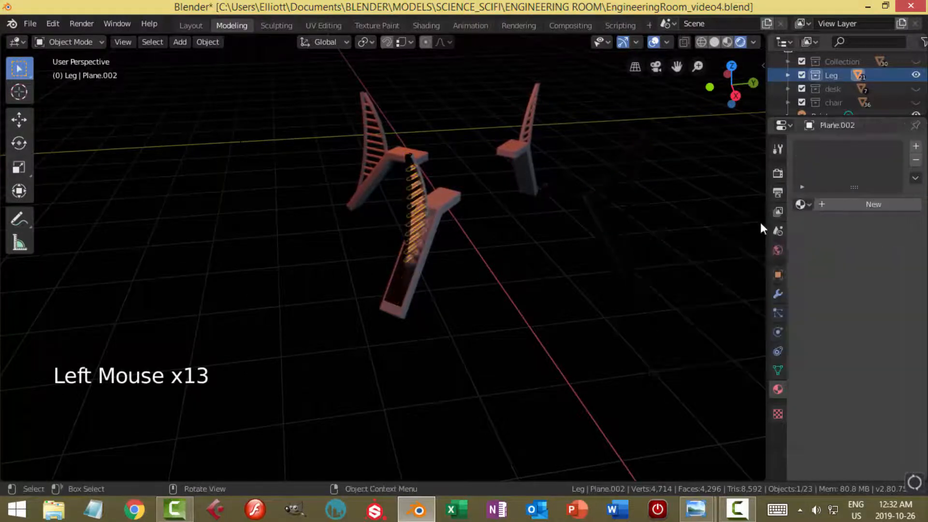
pyautogui.click(800, 205)
pyautogui.click(708, 251)
# Apply the metal material to the front leg's remaining curved rail and main beam.
pyautogui.click(426, 194)
pyautogui.click(800, 205)
pyautogui.click(708, 250)
pyautogui.click(440, 200)
pyautogui.click(801, 204)
pyautogui.click(708, 250)
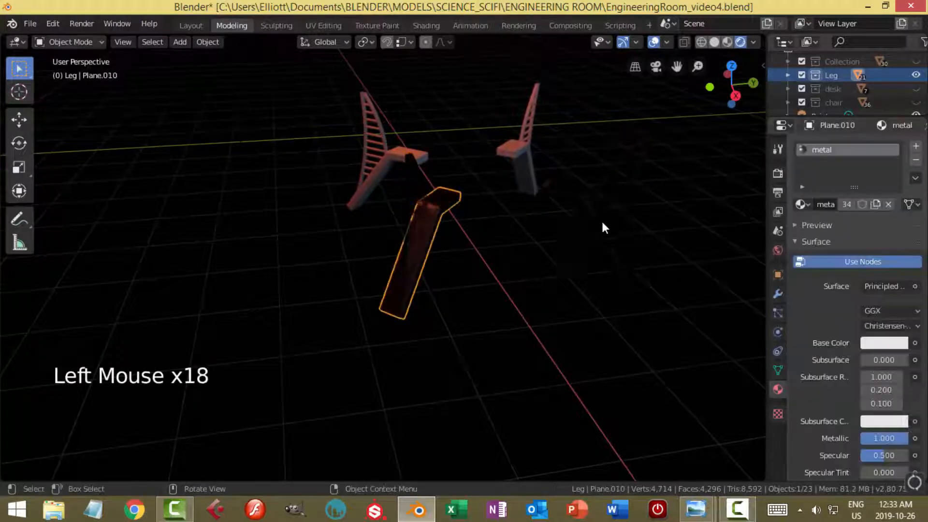
# Assign the metal material to the main beams of the two rear legs.
pyautogui.press('KP_Decimal')
pyautogui.scroll(-3, 601, 219)
pyautogui.click(561, 115)
pyautogui.click(800, 205)
pyautogui.click(320, 153)
pyautogui.click(801, 205)
pyautogui.click(708, 250)
# Apply the metal material to a curved rail and the adjoining ladder parts of the right-hand rear leg.
pyautogui.click(563, 72)
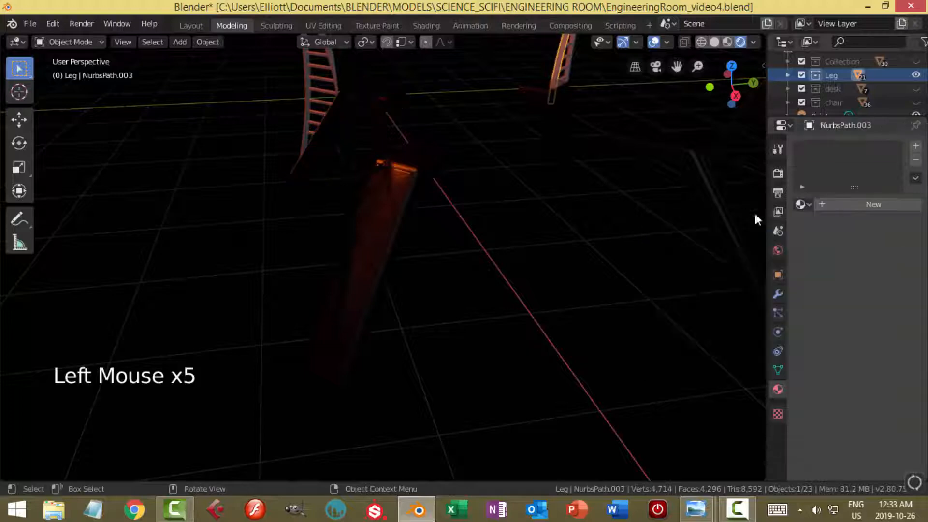
pyautogui.click(801, 205)
pyautogui.click(708, 250)
pyautogui.click(567, 70)
pyautogui.click(801, 205)
pyautogui.click(572, 54)
pyautogui.click(801, 205)
pyautogui.click(708, 251)
# Apply the metal material to the left-hand rear leg's rungs and rail and to the other rear leg's remaining rail.
pyautogui.click(320, 91)
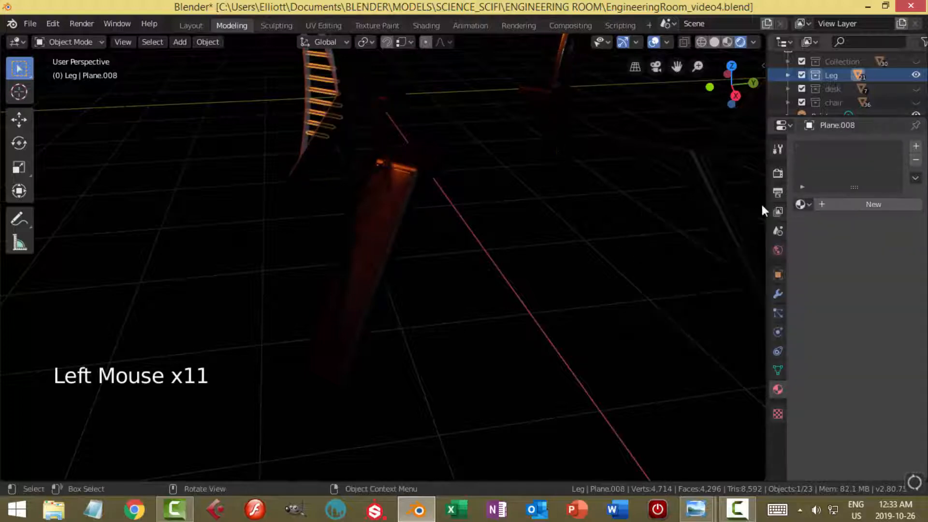
pyautogui.click(801, 205)
pyautogui.click(708, 250)
pyautogui.click(305, 89)
pyautogui.click(801, 205)
pyautogui.click(718, 247)
pyautogui.click(562, 53)
pyautogui.click(801, 205)
pyautogui.click(708, 250)
# Assign the metal material to the last unassigned leg pieces, including the long panel on the rear leg.
pyautogui.scroll(-2, 426, 140)
pyautogui.moveTo(416, 140); pyautogui.dragTo(489, 135, button='middle')
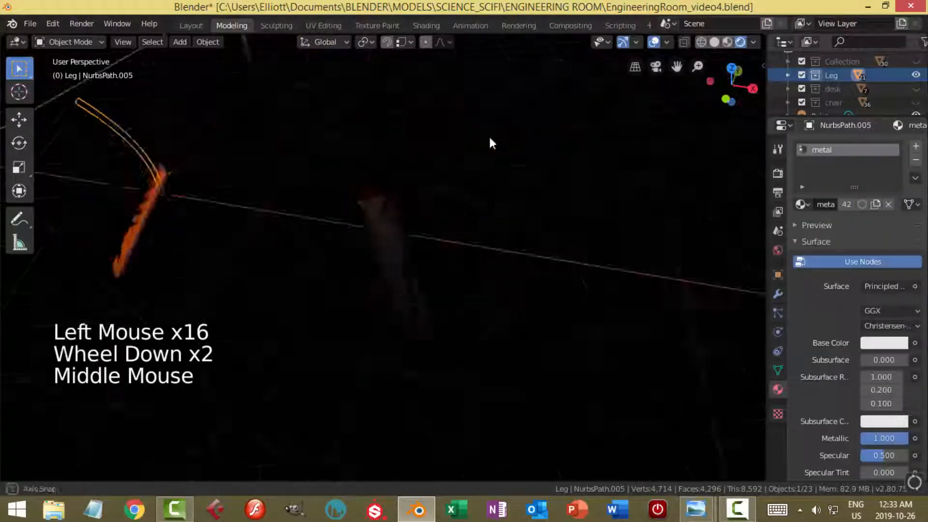
pyautogui.click(342, 117)
pyautogui.click(800, 205)
pyautogui.click(711, 251)
pyautogui.scroll(-3, 435, 160)
pyautogui.moveTo(367, 155); pyautogui.dragTo(434, 150, button='middle')
pyautogui.keyDown('shift'); pyautogui.moveTo(435, 150); pyautogui.dragTo(425, 125, button='middle'); pyautogui.keyUp('shift')
pyautogui.click(363, 141)
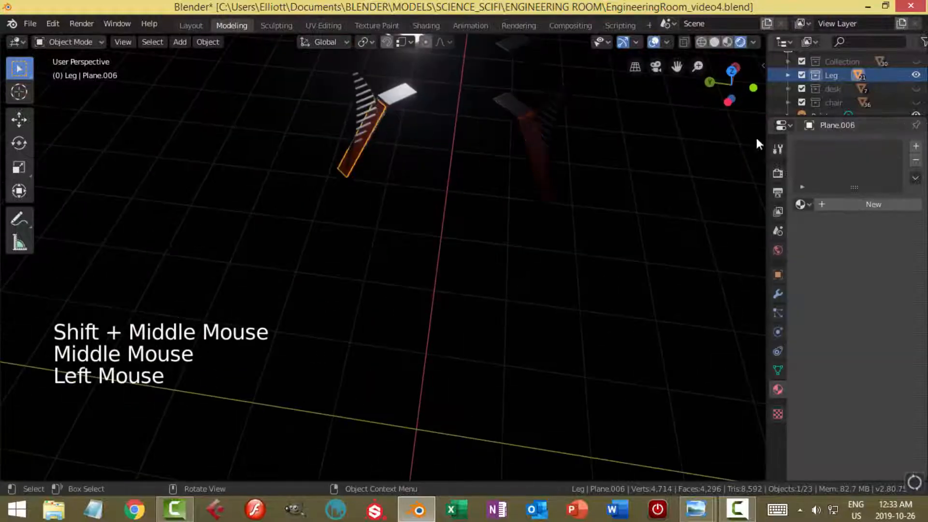
pyautogui.click(800, 205)
pyautogui.click(708, 250)
# Show the hidden Collection, desk and chair collections again alongside the Leg collection.
pyautogui.click(839, 75)
pyautogui.rightClick(838, 75)
pyautogui.click(700, 224)
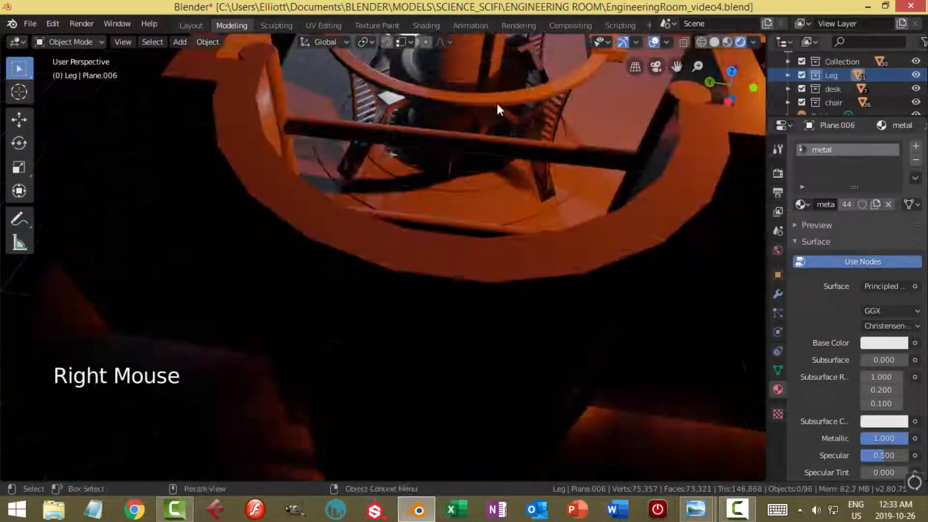
pyautogui.scroll(-3, 497, 104)
pyautogui.moveTo(497, 103); pyautogui.dragTo(449, 121, button='middle')
pyautogui.keyDown('shift'); pyautogui.moveTo(450, 121); pyautogui.dragTo(474, 82, button='middle'); pyautogui.keyUp('shift')
pyautogui.scroll(2, 400, 150)
pyautogui.scroll(-2, 454, 82)
pyautogui.keyDown('shift'); pyautogui.moveTo(421, 77); pyautogui.dragTo(463, 173, button='middle'); pyautogui.keyUp('shift')
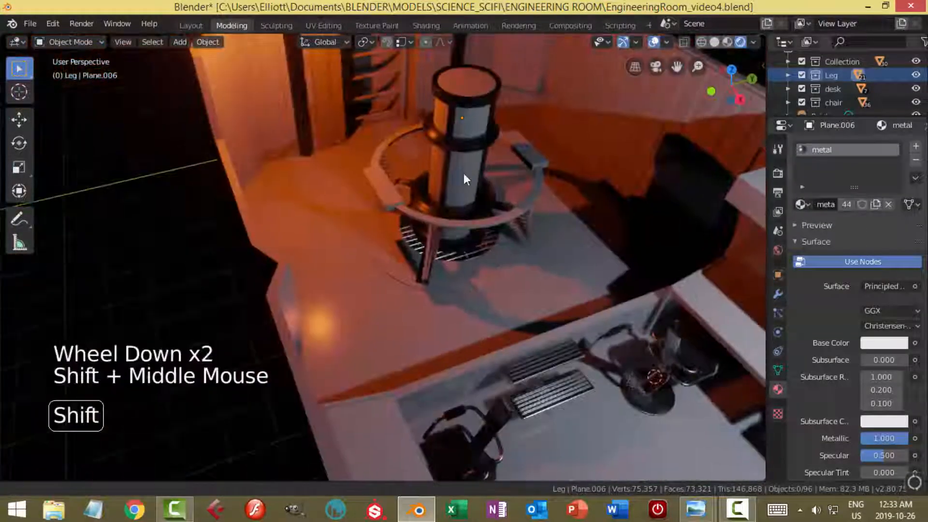
# Assign the metal material to the wall ladder's rungs and rails, and save the file.
pyautogui.click(392, 91)
pyautogui.click(802, 205)
pyautogui.click(709, 250)
pyautogui.click(403, 73)
pyautogui.click(802, 205)
pyautogui.click(709, 250)
pyautogui.scroll(-3, 580, 194)
pyautogui.hotkey('alt', 'a')
pyautogui.moveTo(599, 189); pyautogui.dragTo(547, 146, button='middle')
pyautogui.scroll(3, 541, 194)
pyautogui.hotkey('ctrl', 's')
# Assign the black material to the flat console pads on the ring around the central column.
pyautogui.moveTo(467, 169); pyautogui.dragTo(475, 173, button='middle')
pyautogui.click(549, 151)
pyautogui.click(802, 205)
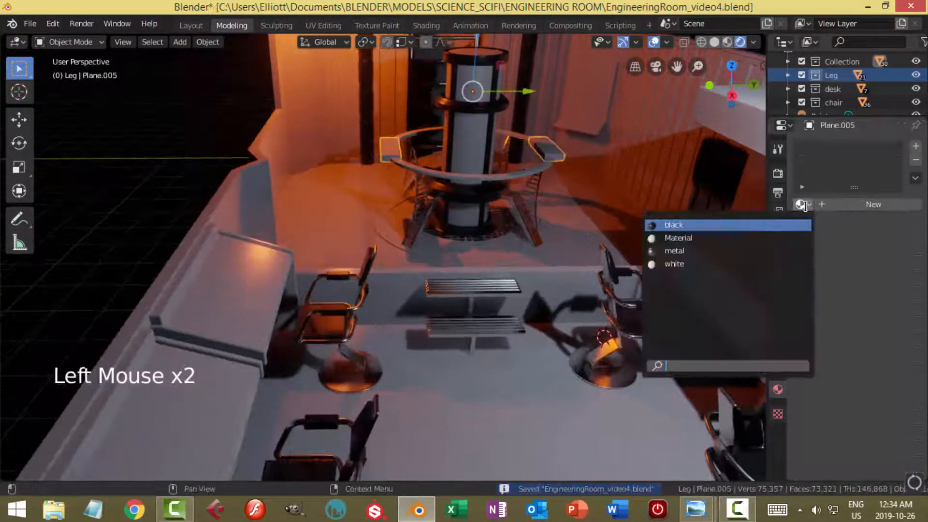
pyautogui.click(709, 225)
pyautogui.hotkey('alt', 'a')
pyautogui.click(535, 173)
pyautogui.hotkey('alt', 'a')
pyautogui.scroll(-2, 630, 148)
pyautogui.keyDown('shift'); pyautogui.moveTo(630, 149); pyautogui.dragTo(518, 203, button='middle'); pyautogui.keyUp('shift')
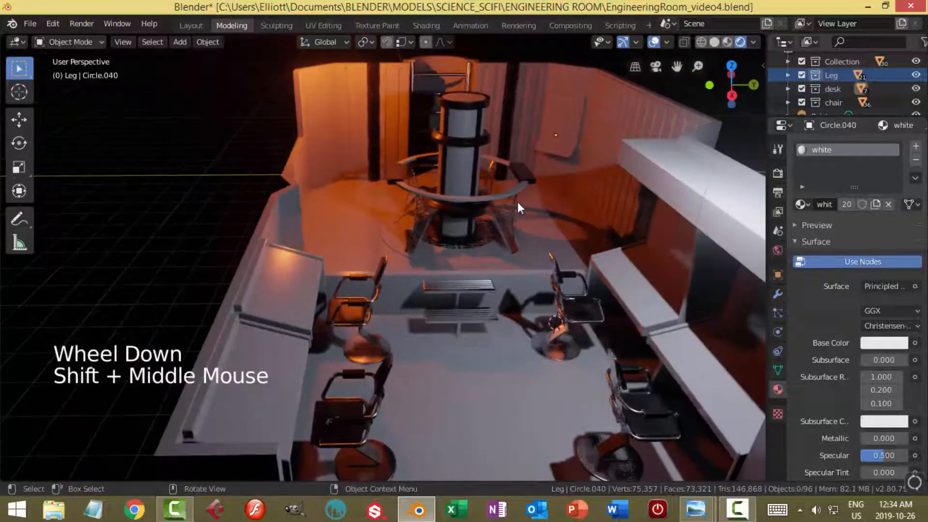
pyautogui.scroll(2, 517, 201)
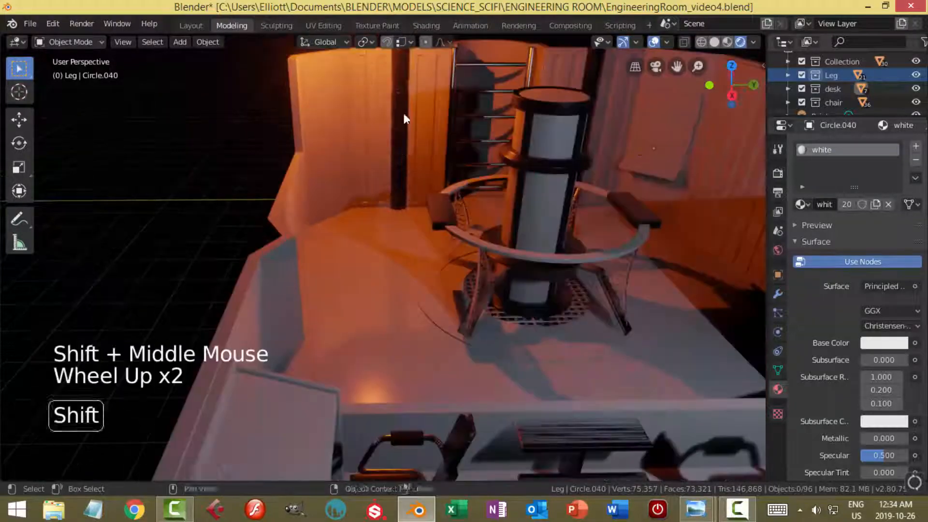
# Select the face loops of the three bands on the black wall pillar beside the ladder.
pyautogui.click(402, 111)
pyautogui.press('KP_Decimal')
pyautogui.scroll(4, 444, 219)
pyautogui.moveTo(450, 175); pyautogui.dragTo(464, 165, button='middle')
pyautogui.press('KP_Decimal')
pyautogui.scroll(4, 464, 165)
pyautogui.keyDown('shift'); pyautogui.moveTo(402, 78); pyautogui.dragTo(433, 135, button='middle'); pyautogui.keyUp('shift')
pyautogui.press('Tab')
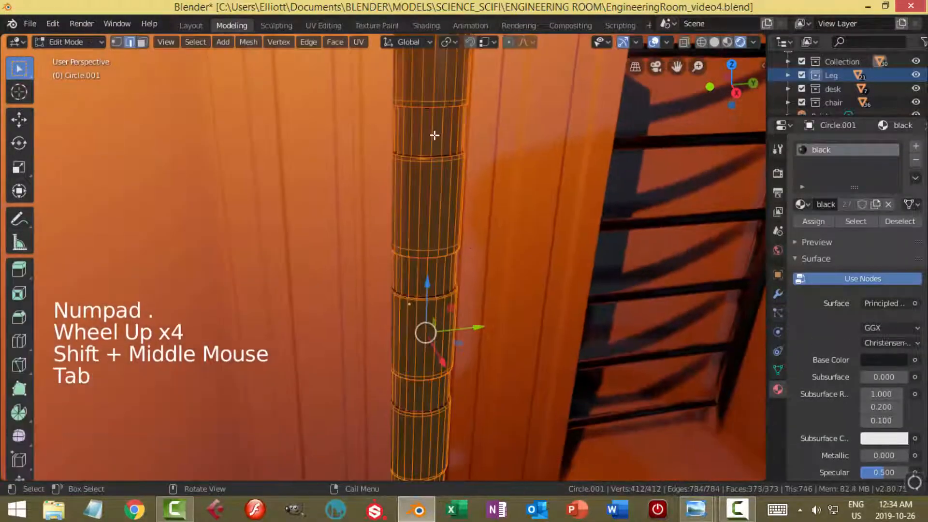
pyautogui.press('3')
pyautogui.hotkey('alt', 'a')
pyautogui.keyDown('alt'); pyautogui.keyDown('shift'); pyautogui.click(433, 155); pyautogui.keyUp('shift'); pyautogui.keyUp('alt')
pyautogui.keyDown('alt'); pyautogui.keyDown('shift'); pyautogui.click(422, 382); pyautogui.keyUp('shift'); pyautogui.keyUp('alt')
pyautogui.keyDown('alt'); pyautogui.keyDown('shift'); pyautogui.click(425, 269); pyautogui.keyUp('shift'); pyautogui.keyUp('alt')
pyautogui.scroll(-3, 503, 289)
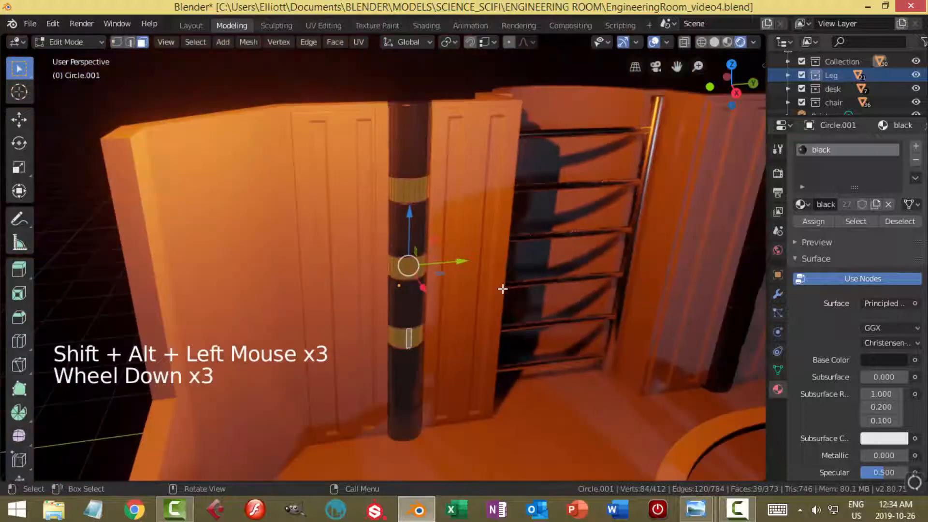
# Add a second material slot to the pillar with a new material named Emission1.
pyautogui.click(915, 147)
pyautogui.click(845, 231)
pyautogui.doubleClick(888, 163)
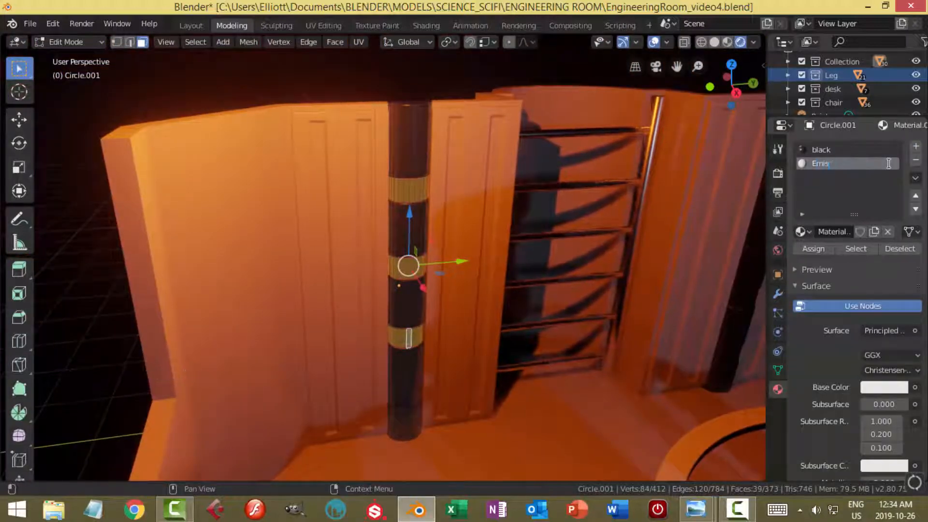
# Change Emission1 to an Emission surface with strength 3 and assign it to the pillar's selected bands.
pyautogui.click(886, 331)
pyautogui.click(764, 61)
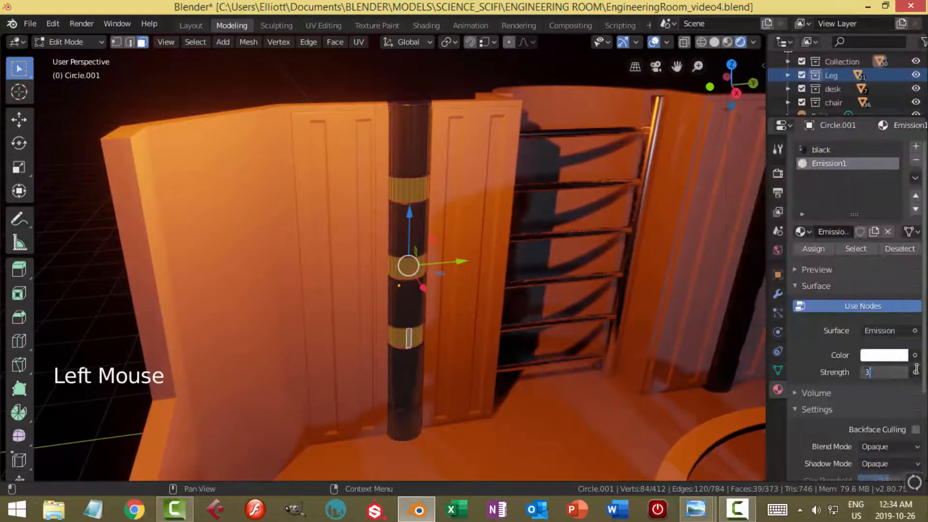
pyautogui.click(702, 262)
pyautogui.hotkey('alt', 'a')
pyautogui.press('Tab')
# Select the three matching band face loops on the black pillar at the other side of the ladder.
pyautogui.scroll(-4, 578, 285)
pyautogui.moveTo(579, 285); pyautogui.dragTo(530, 292, button='middle')
pyautogui.click(517, 249)
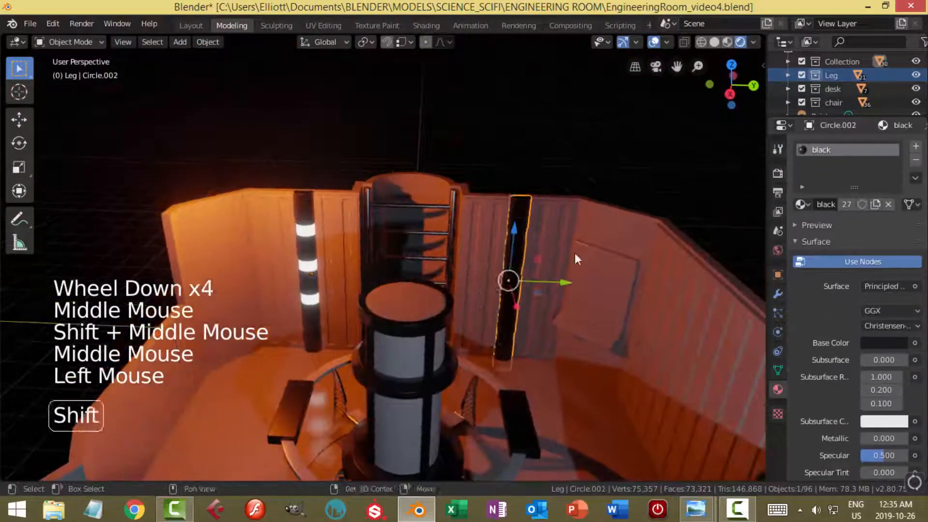
pyautogui.press('KP_Decimal')
pyautogui.scroll(3, 502, 268)
pyautogui.press('Tab')
pyautogui.hotkey('alt', 'a')
pyautogui.keyDown('alt'); pyautogui.keyDown('shift'); pyautogui.click(388, 86); pyautogui.keyUp('shift'); pyautogui.keyUp('alt')
pyautogui.keyDown('alt'); pyautogui.keyDown('shift'); pyautogui.click(387, 208); pyautogui.keyUp('shift'); pyautogui.keyUp('alt')
pyautogui.keyDown('alt'); pyautogui.keyDown('shift'); pyautogui.click(392, 307); pyautogui.keyUp('shift'); pyautogui.keyUp('alt')
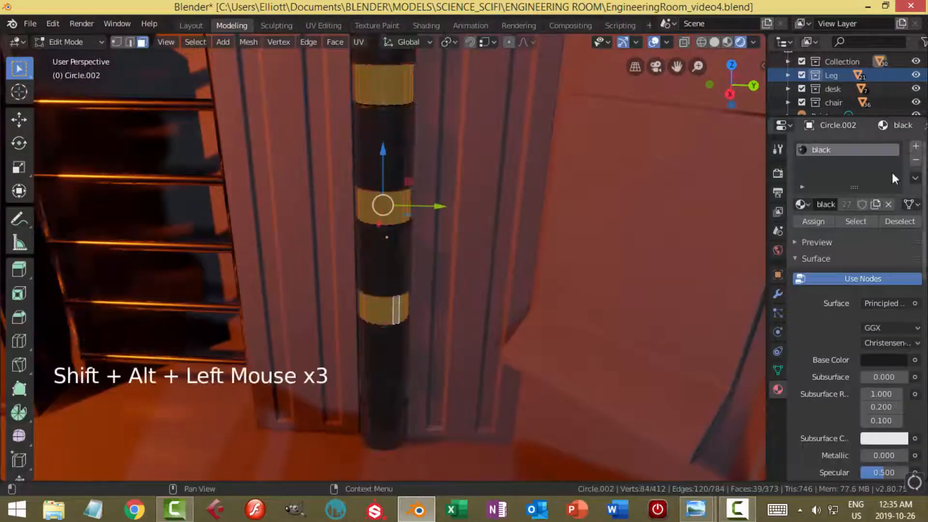
# Add a second material slot with Emission1 to this pillar and assign it to the selected bands.
pyautogui.click(915, 145)
pyautogui.click(802, 231)
pyautogui.click(715, 265)
pyautogui.click(813, 249)
pyautogui.hotkey('alt', 'a')
pyautogui.press('Tab')
pyautogui.scroll(-4, 483, 229)
pyautogui.hotkey('alt', 'a')
pyautogui.scroll(-3, 478, 232)
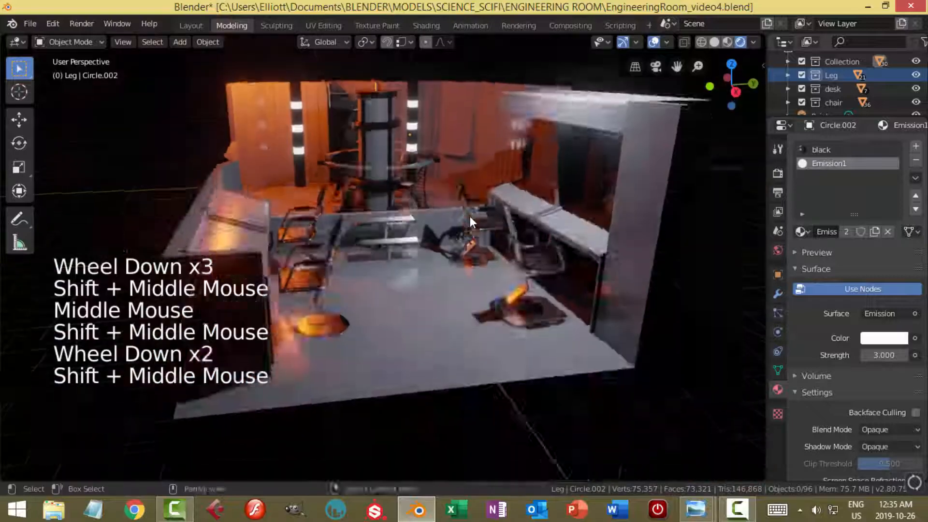
# Save the file and view the whole room with its glowing pillars.
pyautogui.scroll(2, 469, 233)
pyautogui.hotkey('ctrl', 's')
pyautogui.scroll(2, 469, 233)
pyautogui.scroll(1, 468, 233)
pyautogui.scroll(-3, 473, 260)
pyautogui.keyDown('shift'); pyautogui.moveTo(473, 259); pyautogui.dragTo(457, 193, button='middle'); pyautogui.keyUp('shift')
pyautogui.scroll(-3, 450, 222)
pyautogui.moveTo(456, 208); pyautogui.dragTo(453, 243, button='middle')
# Shift the colour of the point light above the wall console towards light blue and save the file.
pyautogui.click(503, 168)
pyautogui.click(879, 221)
pyautogui.moveTo(843, 80); pyautogui.dragTo(844, 71)
pyautogui.scroll(2, 424, 213)
pyautogui.hotkey('alt', 'a')
pyautogui.moveTo(424, 212); pyautogui.dragTo(440, 206, button='middle')
pyautogui.keyDown('shift'); pyautogui.moveTo(444, 217); pyautogui.dragTo(466, 236, button='middle'); pyautogui.keyUp('shift')
pyautogui.moveTo(466, 239)
pyautogui.mouseDown(button='middle')
pyautogui.moveTo(500, 233)
pyautogui.moveTo(464, 230)
pyautogui.mouseUp(button='middle')
pyautogui.hotkey('ctrl', 's')
# Select a desktop face of the wall console in Edit Mode and snap the 3D cursor to it.
pyautogui.moveTo(464, 230); pyautogui.dragTo(415, 217, button='middle')
pyautogui.keyDown('shift'); pyautogui.moveTo(416, 217); pyautogui.dragTo(430, 252, button='middle'); pyautogui.keyUp('shift')
pyautogui.click(472, 202)
pyautogui.press('Tab')
pyautogui.click(455, 236)
pyautogui.hotkey('shift', 's')
pyautogui.press('Tab')
# Select three separate band face loops on the black wall pillar left of the ladder.
pyautogui.moveTo(430, 251); pyautogui.dragTo(407, 267, button='middle')
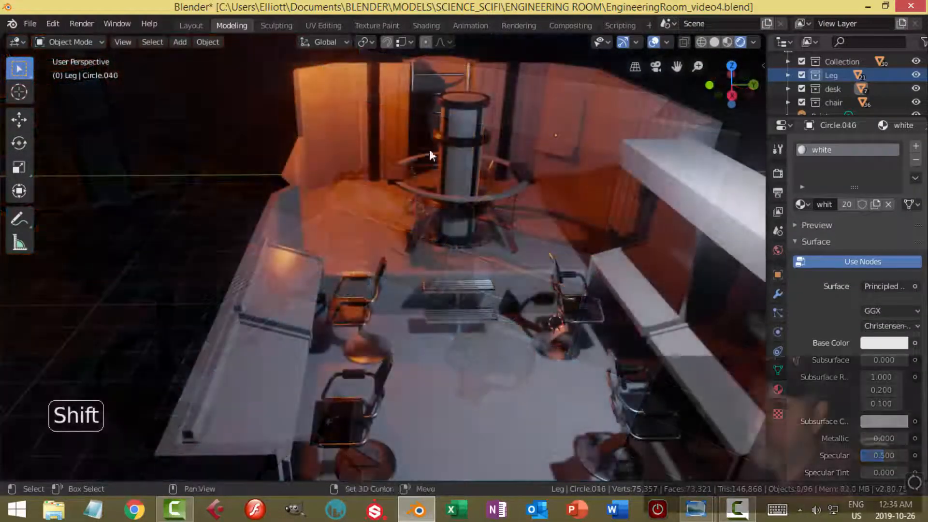
pyautogui.keyDown('shift'); pyautogui.moveTo(429, 149); pyautogui.dragTo(404, 155, button='middle'); pyautogui.keyUp('shift')
pyautogui.scroll(2, 392, 112)
pyautogui.click(392, 112)
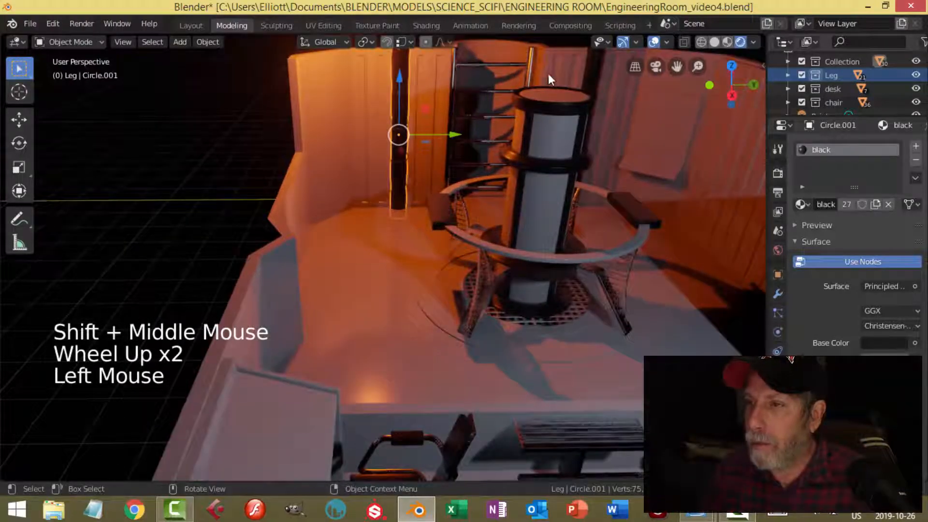
pyautogui.press('KP_Decimal')
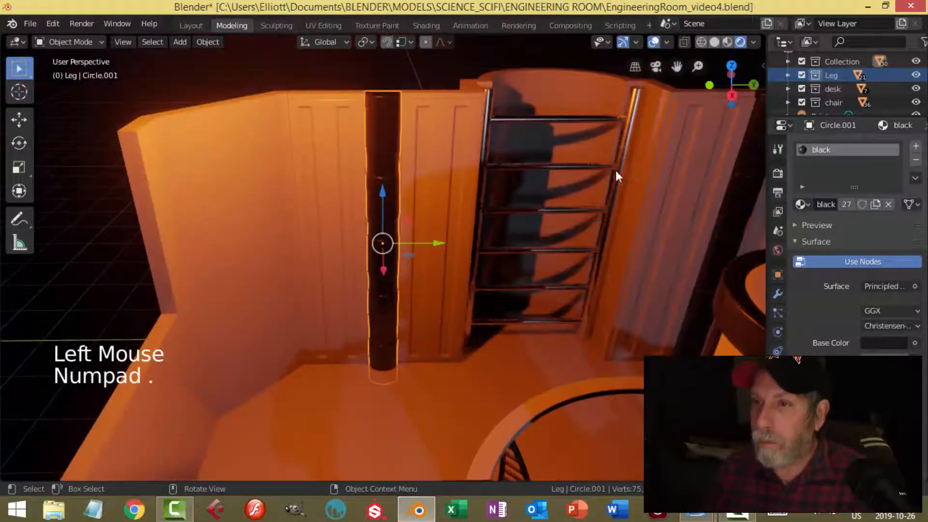
pyautogui.scroll(4, 443, 221)
pyautogui.keyDown('shift'); pyautogui.moveTo(442, 222); pyautogui.dragTo(431, 128, button='middle'); pyautogui.keyUp('shift')
pyautogui.press('KP_Decimal')
pyautogui.scroll(4, 442, 167)
pyautogui.press('Tab')
pyautogui.press('3')
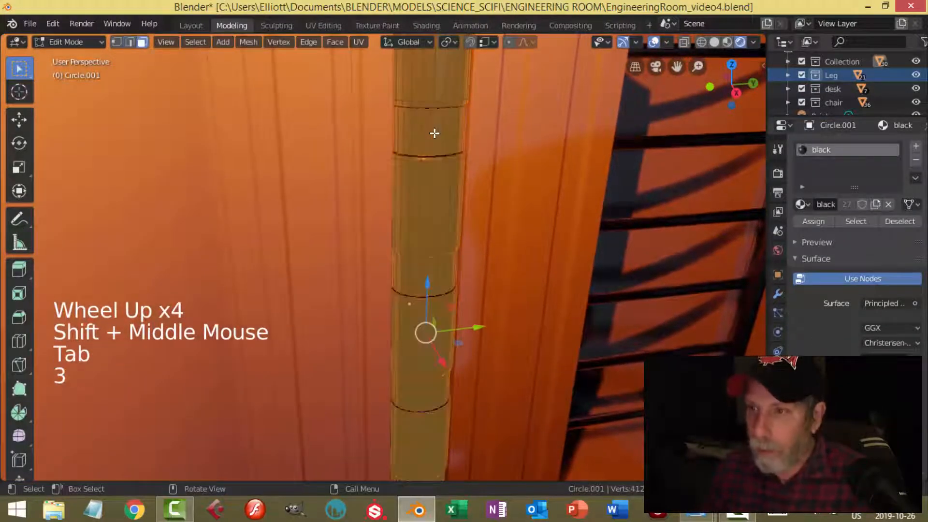
pyautogui.hotkey('alt', 'a')
pyautogui.keyDown('alt'); pyautogui.keyDown('shift'); pyautogui.click(440, 138); pyautogui.keyUp('shift'); pyautogui.keyUp('alt')
pyautogui.keyDown('alt'); pyautogui.keyDown('shift'); pyautogui.click(450, 292); pyautogui.keyUp('shift'); pyautogui.keyUp('alt')
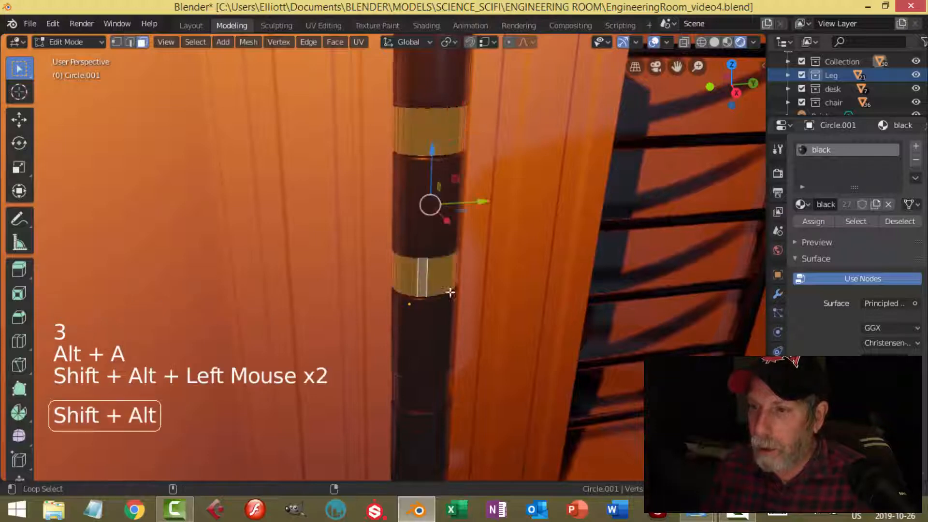
pyautogui.keyDown('alt'); pyautogui.keyDown('shift'); pyautogui.click(430, 394); pyautogui.keyUp('shift'); pyautogui.keyUp('alt')
pyautogui.scroll(-3, 506, 334)
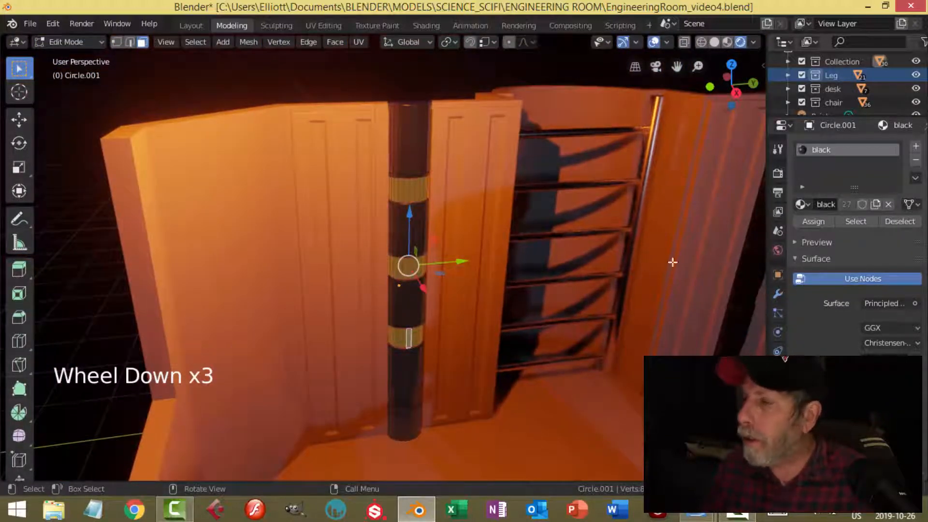
# Add a second material slot to this pillar with a new material named Emission1.
pyautogui.click(915, 148)
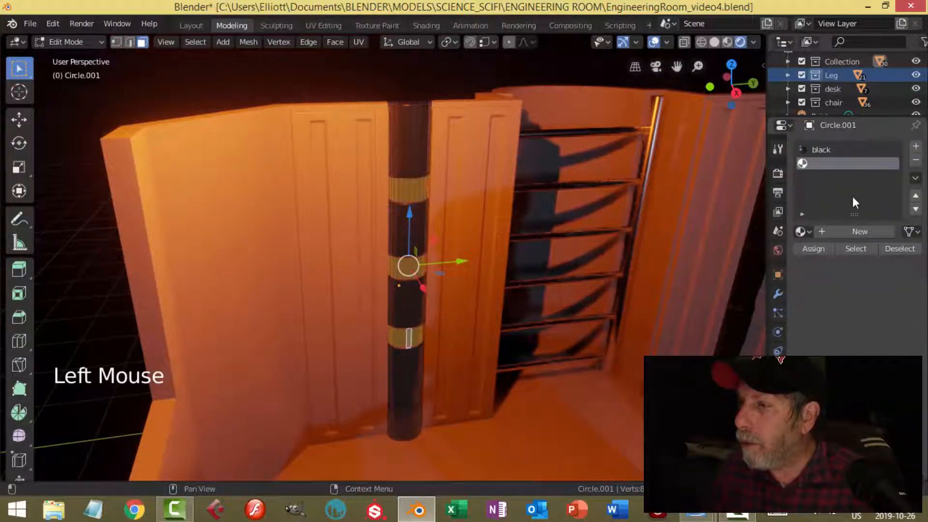
pyautogui.click(845, 231)
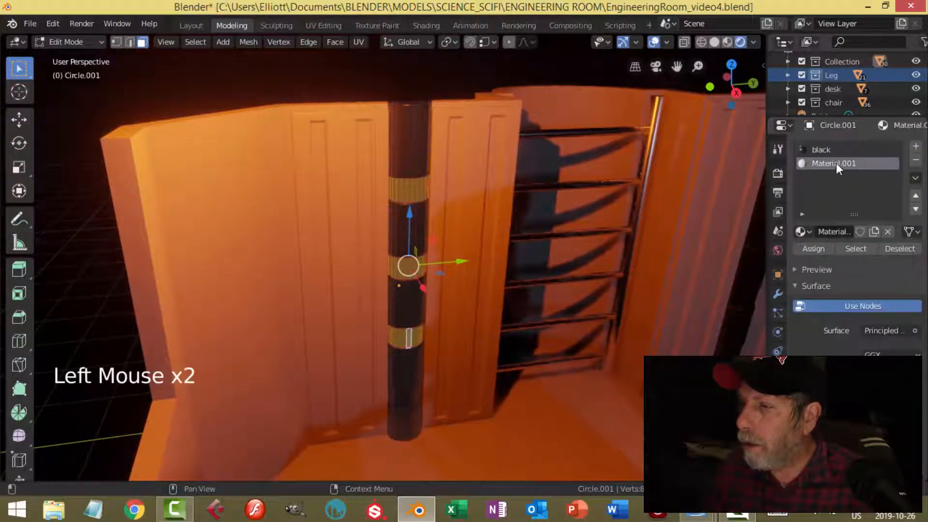
pyautogui.doubleClick(836, 163)
pyautogui.click(883, 164)
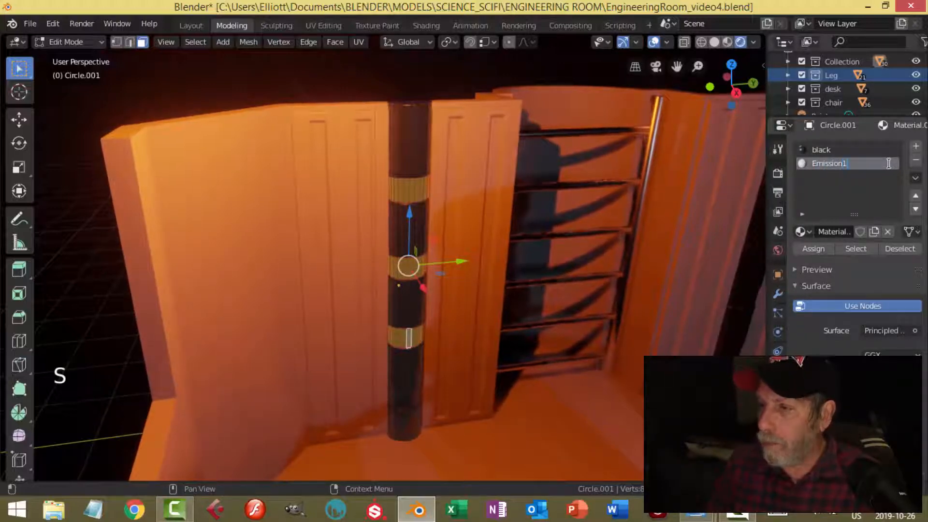
# Make Emission1 an Emission surface with strength 3 and assign it to the pillar's selected bands.
pyautogui.click(874, 331)
pyautogui.click(763, 60)
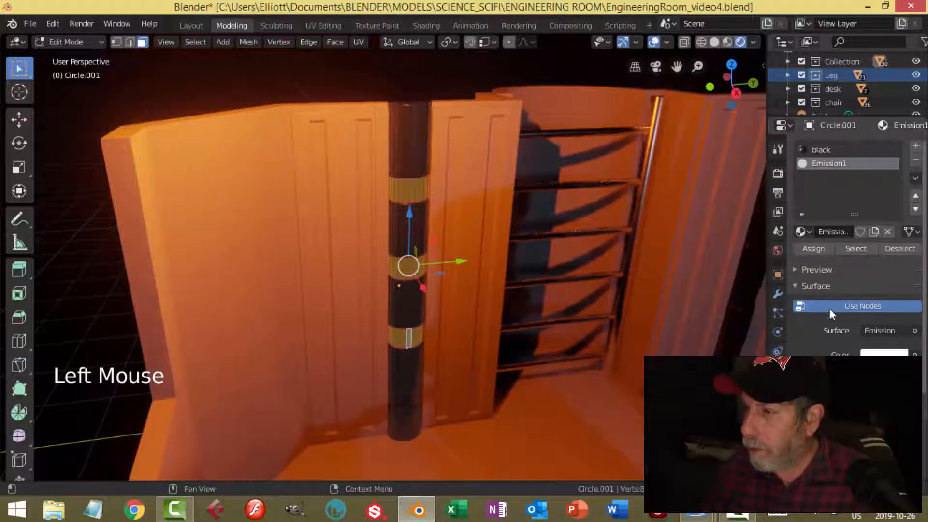
pyautogui.click(802, 249)
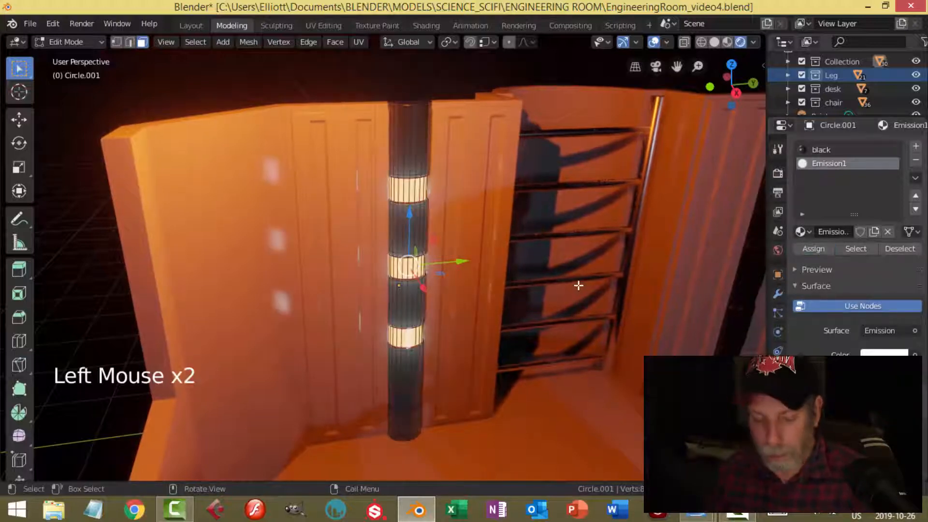
pyautogui.hotkey('alt', 'a')
pyautogui.press('Tab')
pyautogui.hotkey('alt', 'a')
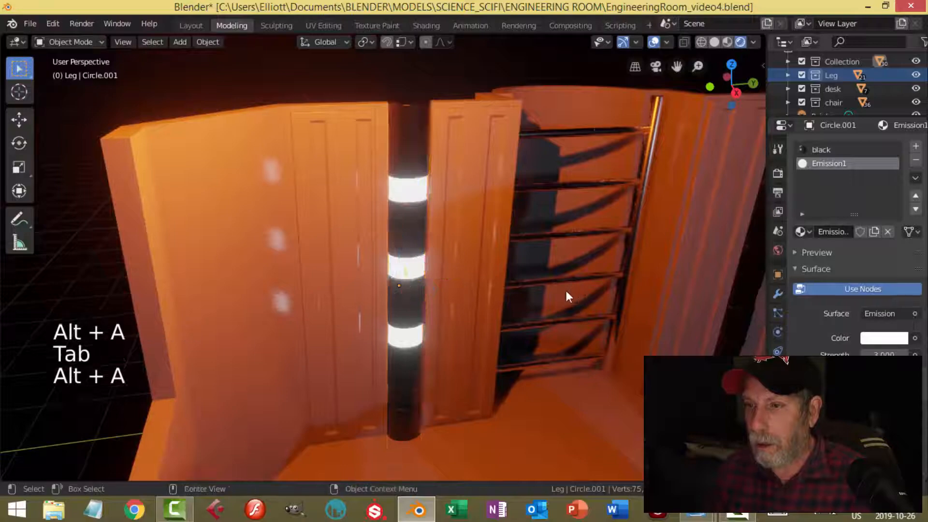
# Select the three matching band face loops on the black pillar right of the ladder.
pyautogui.scroll(-4, 568, 294)
pyautogui.moveTo(567, 294); pyautogui.dragTo(508, 271, button='middle')
pyautogui.click(512, 253)
pyautogui.scroll(3, 505, 273)
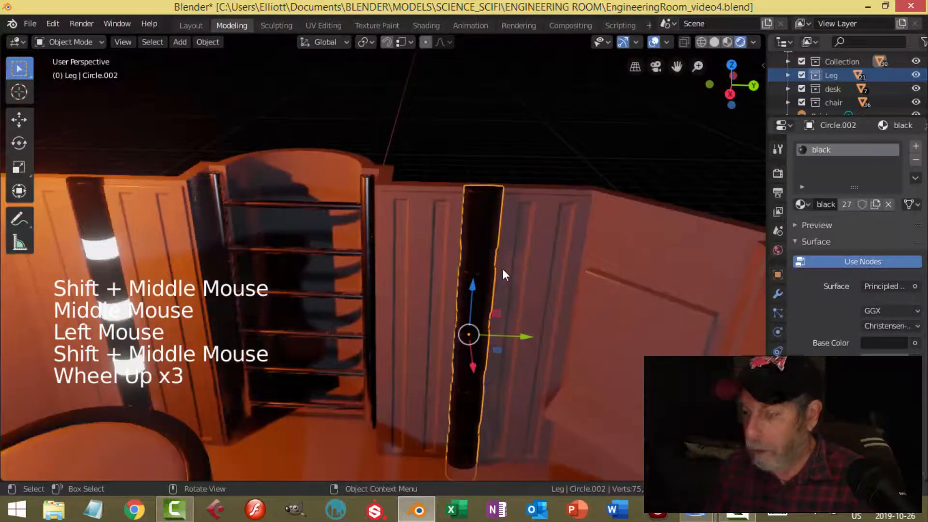
pyautogui.press('KP_Decimal')
pyautogui.scroll(3, 415, 209)
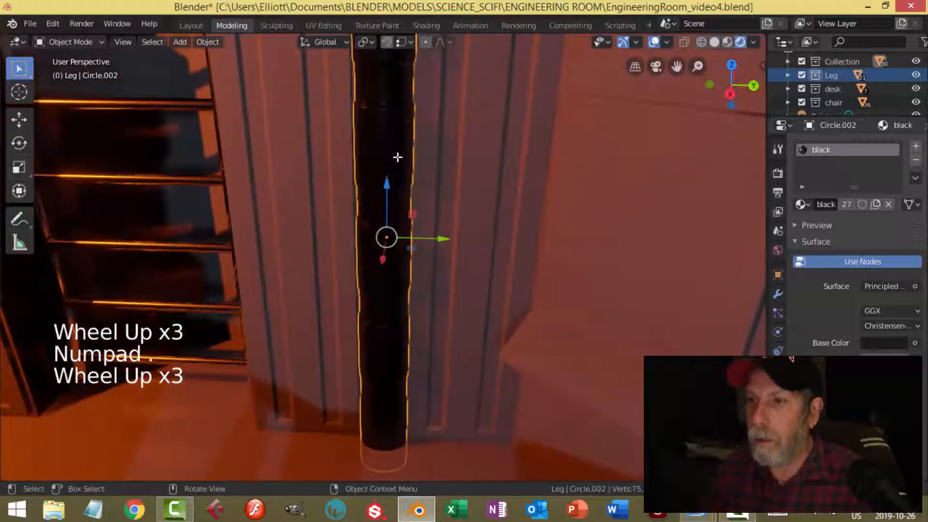
pyautogui.press('Tab')
pyautogui.hotkey('alt', 'a')
pyautogui.keyDown('alt'); pyautogui.keyDown('shift'); pyautogui.click(387, 99); pyautogui.keyUp('shift'); pyautogui.keyUp('alt')
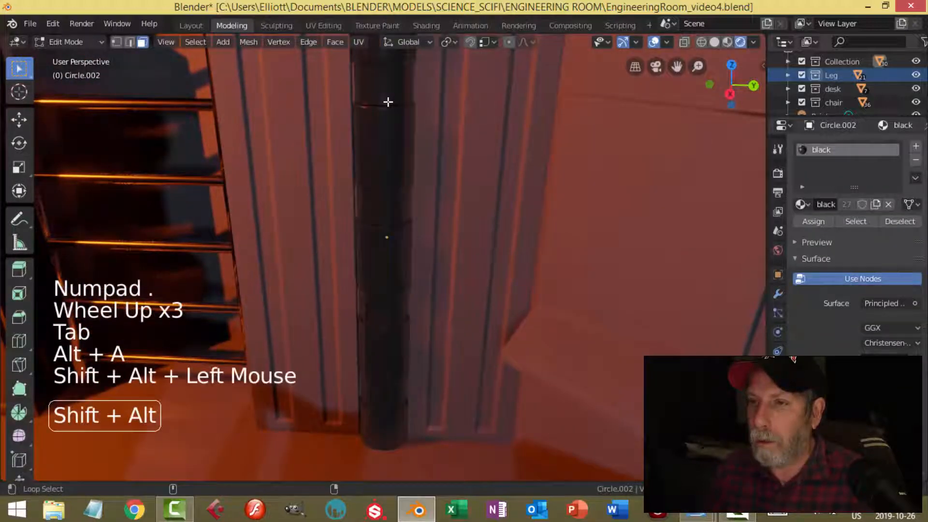
pyautogui.keyDown('alt'); pyautogui.keyDown('shift'); pyautogui.click(384, 210); pyautogui.keyUp('shift'); pyautogui.keyUp('alt')
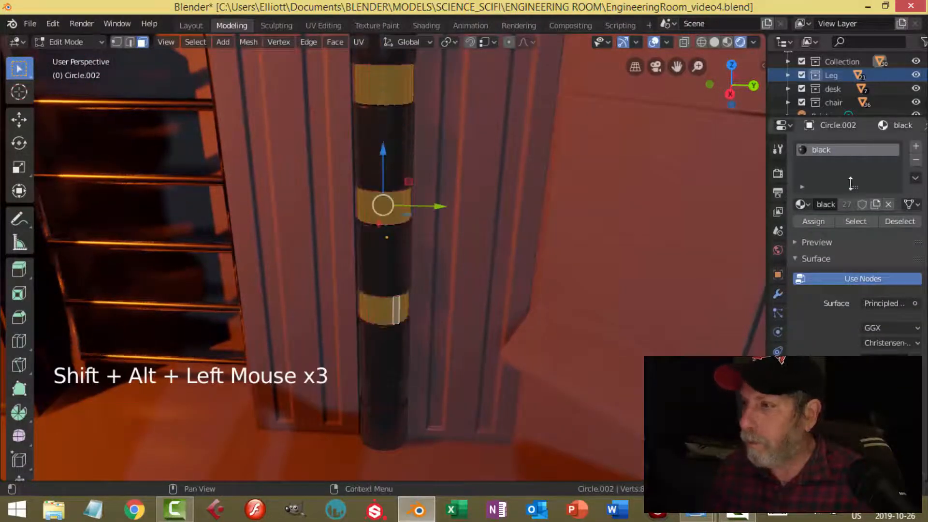
# Add a second material slot with the existing Emission1 material to this pillar and assign it to the selected bands.
pyautogui.click(915, 146)
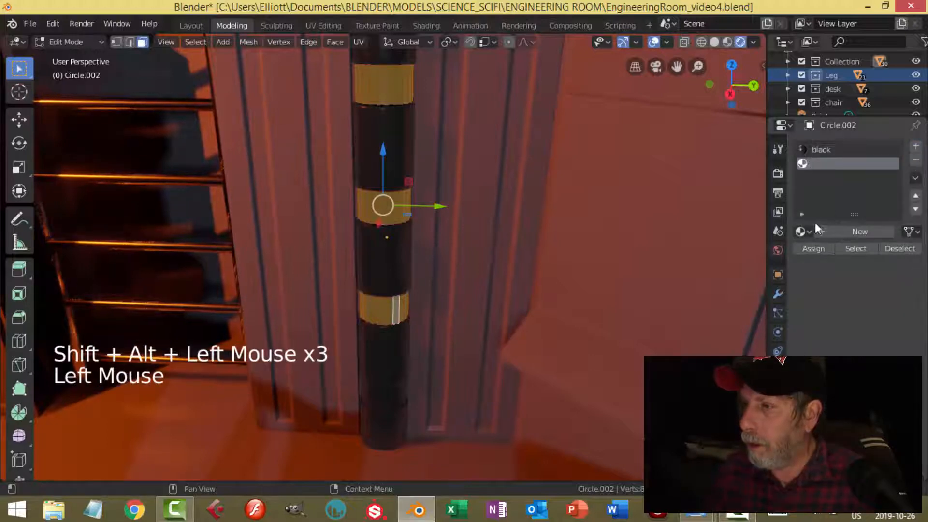
pyautogui.click(802, 231)
pyautogui.click(715, 265)
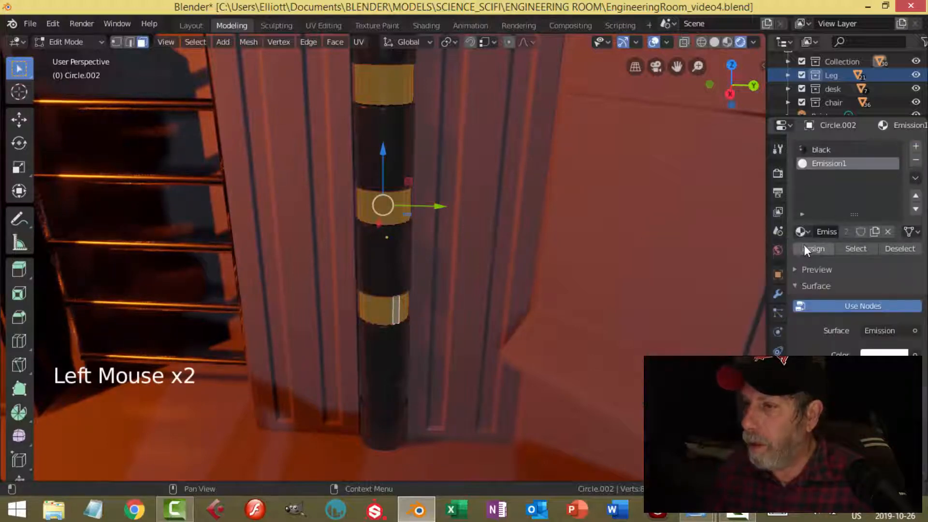
pyautogui.click(807, 247)
pyautogui.hotkey('alt', 'a')
pyautogui.press('Tab')
pyautogui.scroll(-4, 482, 229)
pyautogui.hotkey('alt', 'a')
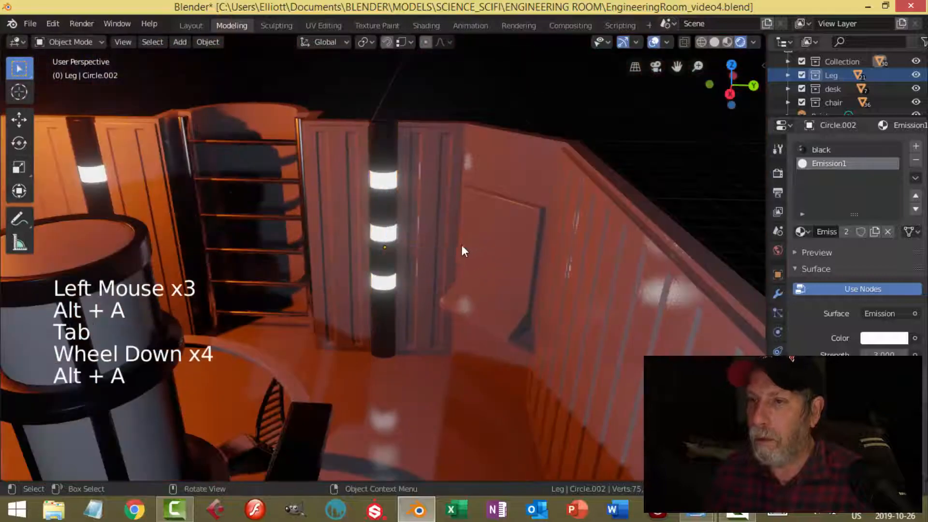
# Check the glowing pillars and their reflections around the room and save the file.
pyautogui.scroll(-3, 462, 245)
pyautogui.keyDown('shift'); pyautogui.moveTo(419, 272); pyautogui.dragTo(440, 263, button='middle'); pyautogui.keyUp('shift')
pyautogui.moveTo(440, 263); pyautogui.dragTo(471, 221, button='middle')
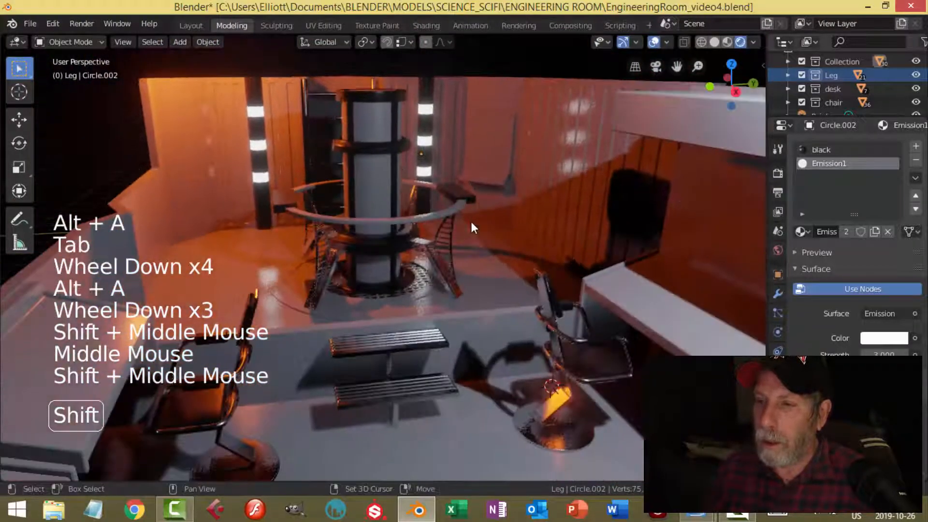
pyautogui.scroll(-2, 469, 262)
pyautogui.keyDown('shift'); pyautogui.moveTo(469, 262); pyautogui.dragTo(469, 244, button='middle'); pyautogui.keyUp('shift')
pyautogui.moveTo(469, 244); pyautogui.dragTo(487, 231, button='middle')
pyautogui.scroll(2, 468, 233)
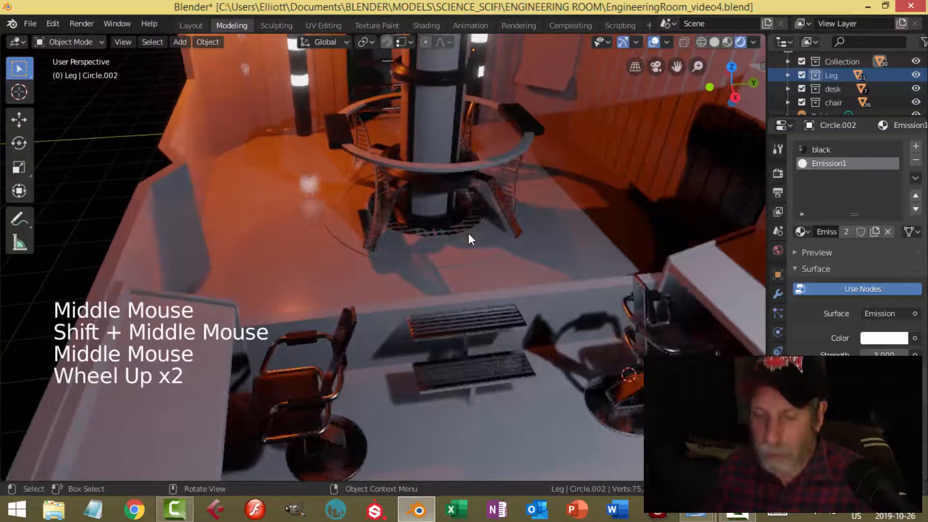
pyautogui.hotkey('ctrl', 's')
pyautogui.scroll(3, 468, 233)
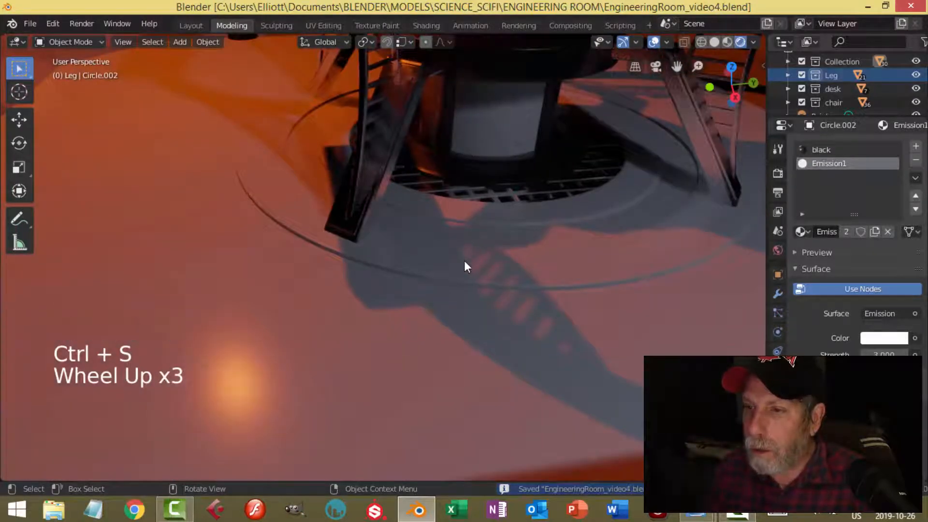
# Tint the point light above the wall console light blue with H 0.571, S 0.340, V 1.000, and save the file.
pyautogui.scroll(-3, 464, 260)
pyautogui.keyDown('shift'); pyautogui.moveTo(478, 265); pyautogui.dragTo(471, 251, button='middle'); pyautogui.keyUp('shift')
pyautogui.moveTo(471, 251); pyautogui.dragTo(449, 259, button='middle')
pyautogui.scroll(-3, 451, 224)
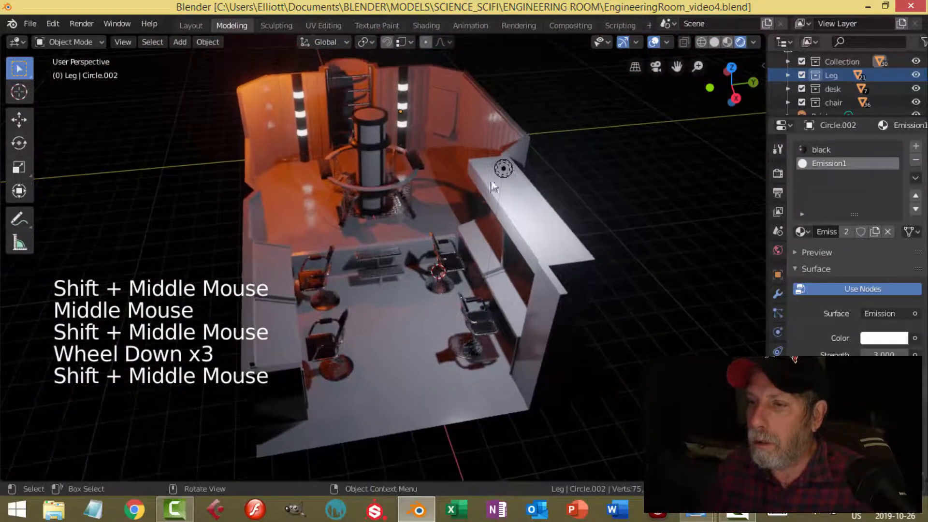
pyautogui.click(503, 168)
pyautogui.click(882, 220)
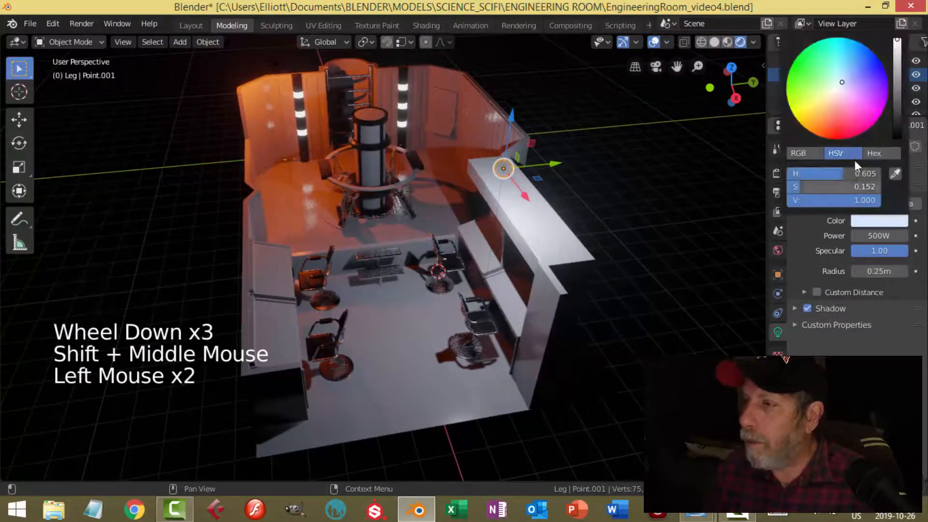
pyautogui.click(844, 42)
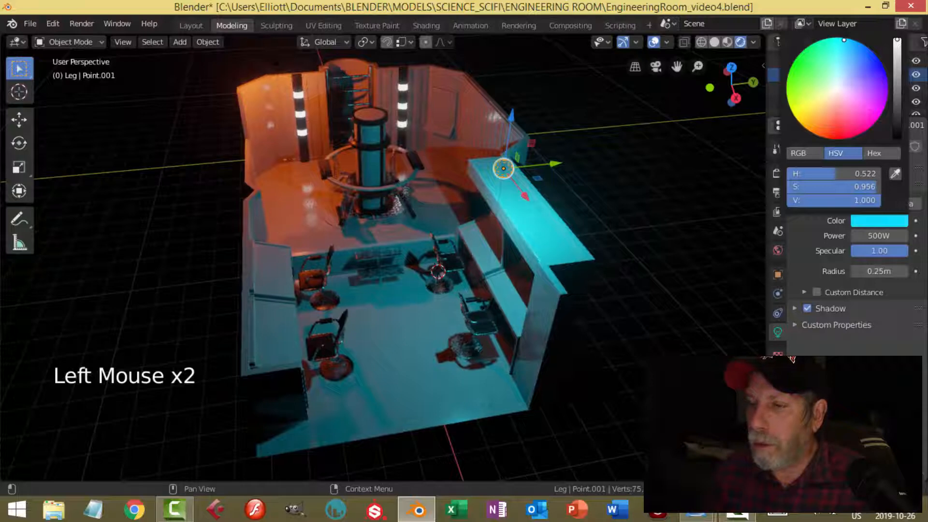
pyautogui.click(837, 91)
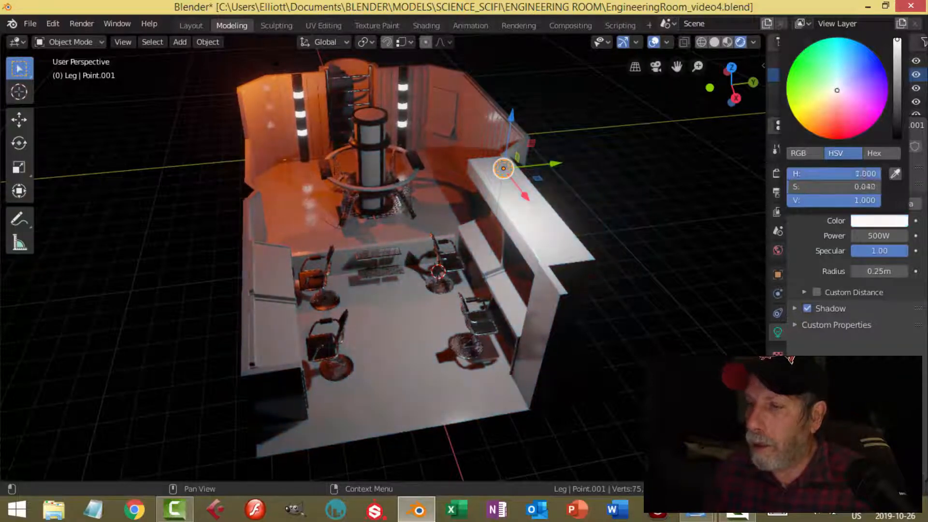
pyautogui.click(846, 65)
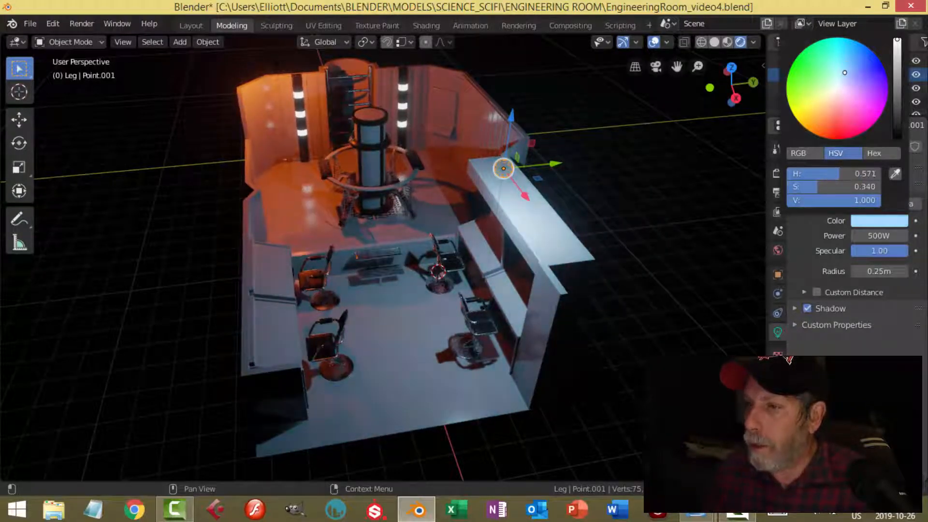
pyautogui.scroll(2, 443, 225)
pyautogui.hotkey('alt', 'a')
pyautogui.moveTo(442, 224); pyautogui.dragTo(389, 225, button='middle')
pyautogui.hotkey('ctrl', 's')
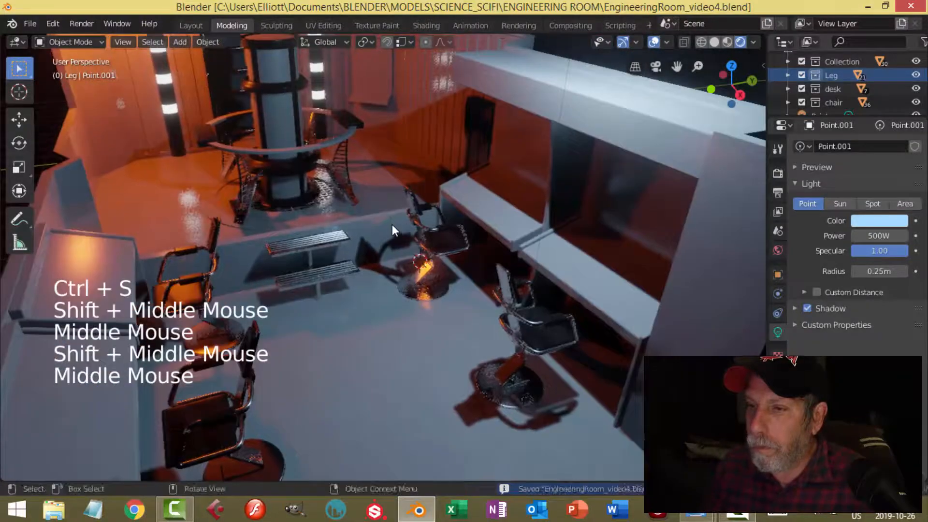
# Snap the 3D cursor to the top face of the wall console's desk section nearest the central column.
pyautogui.click(472, 201)
pyautogui.moveTo(456, 268); pyautogui.dragTo(466, 225, button='middle')
pyautogui.press('Tab')
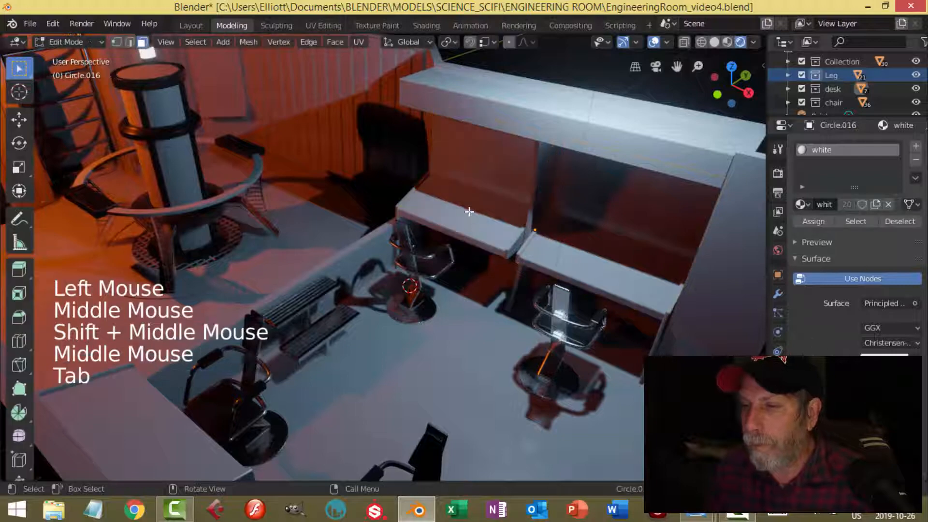
pyautogui.click(469, 212)
pyautogui.hotkey('shift', 's')
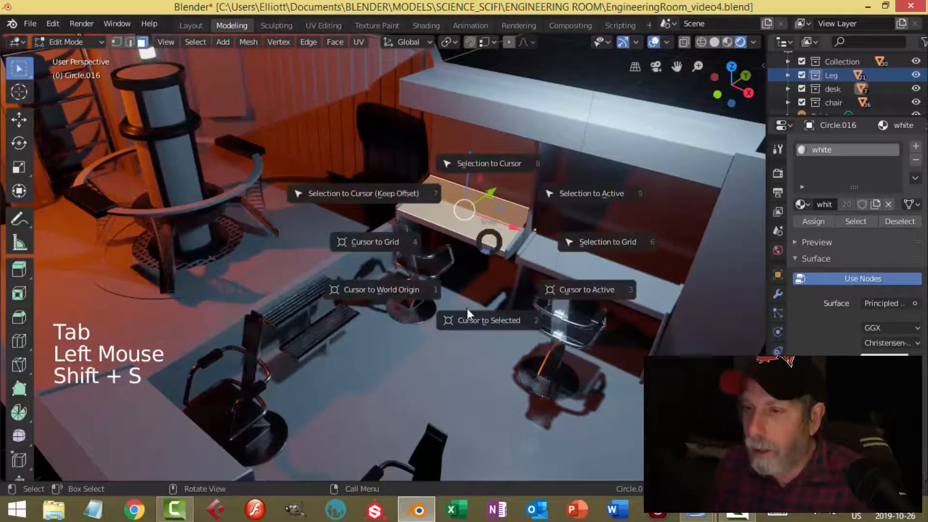
pyautogui.click(477, 304)
pyautogui.press('Tab')
# Import 63f2811adf1a689eede0b4a719f51afc.jpg from the ENGINEERING ROOM GRAPHICS folder as an image plane at the 3D cursor on the wall console's desk.
pyautogui.keyDown('shift'); pyautogui.moveTo(457, 273); pyautogui.dragTo(408, 266, button='middle'); pyautogui.keyUp('shift')
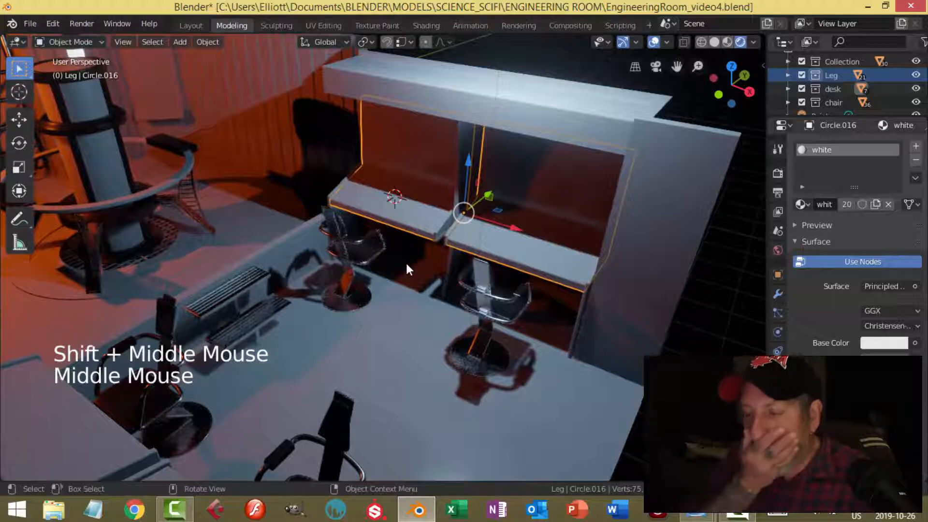
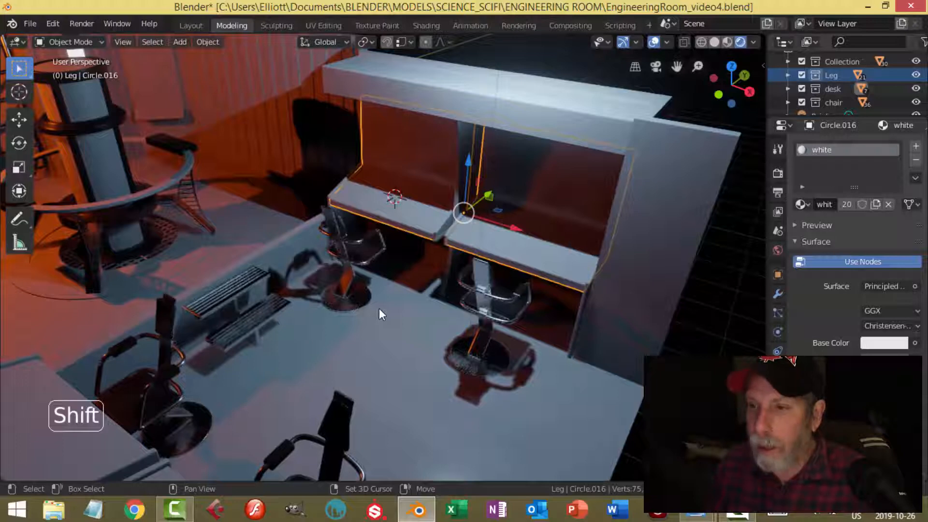
pyautogui.hotkey('shift', 'a')
pyautogui.moveTo(379, 309)
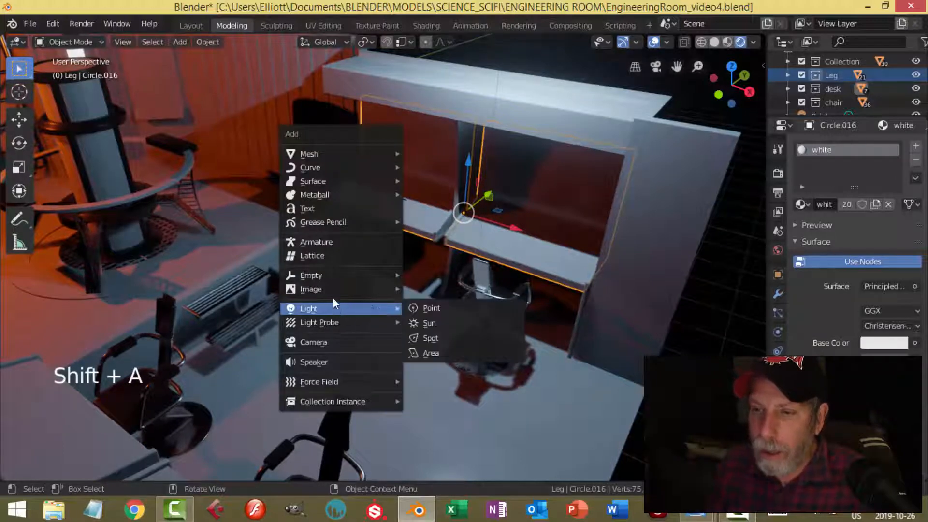
pyautogui.moveTo(329, 288)
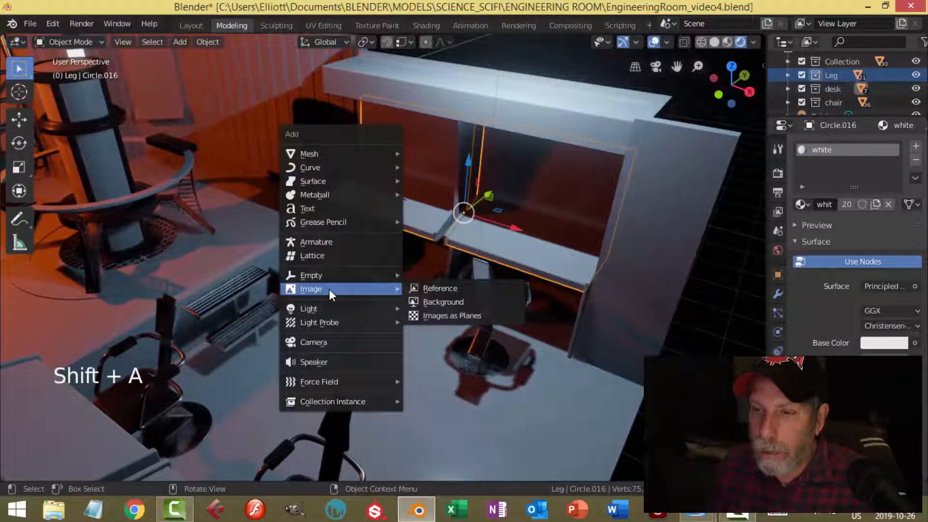
pyautogui.click(446, 314)
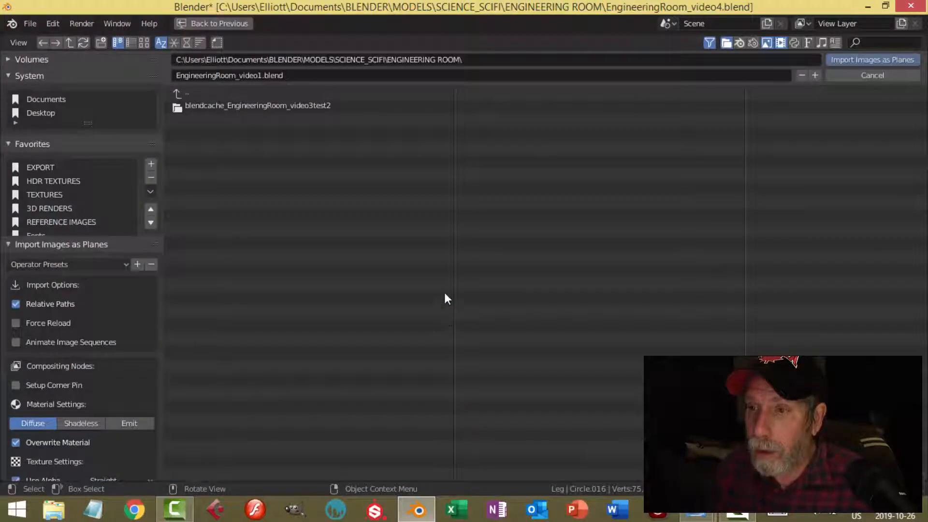
pyautogui.click(59, 217)
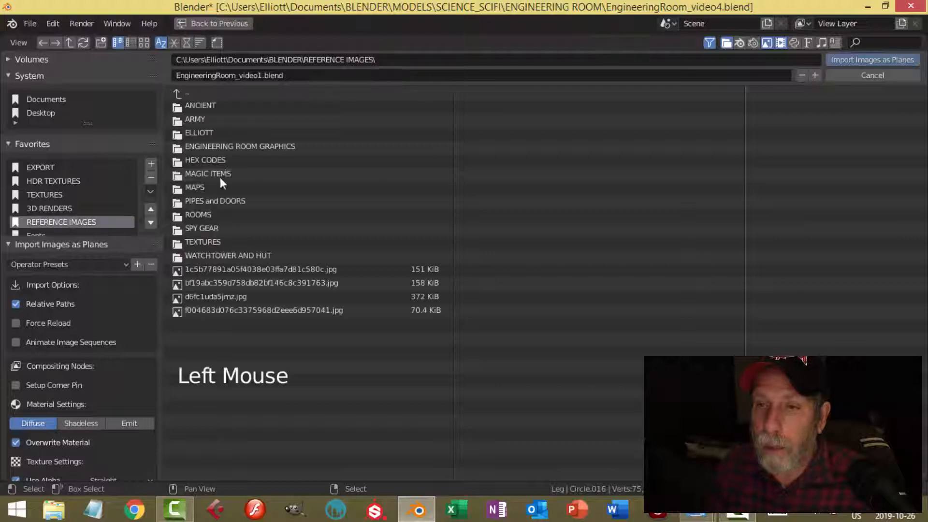
pyautogui.doubleClick(216, 145)
pyautogui.click(144, 43)
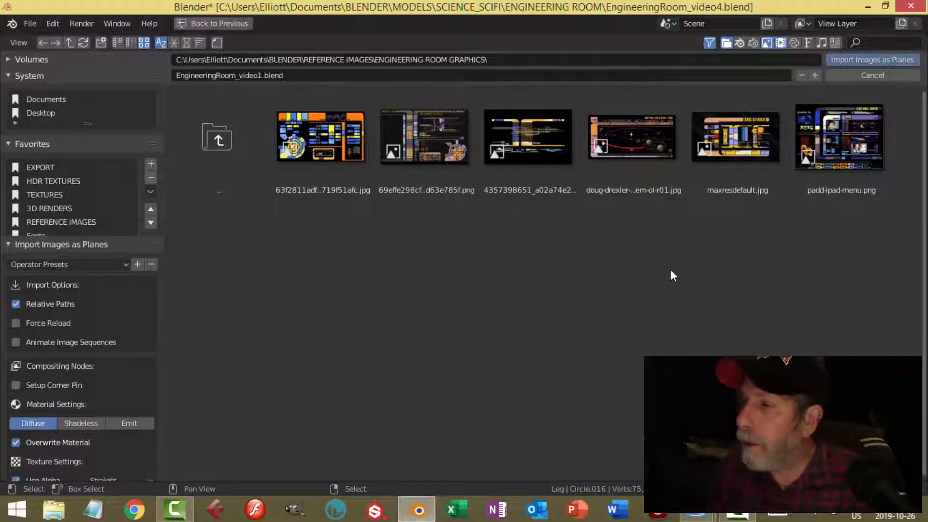
pyautogui.click(321, 139)
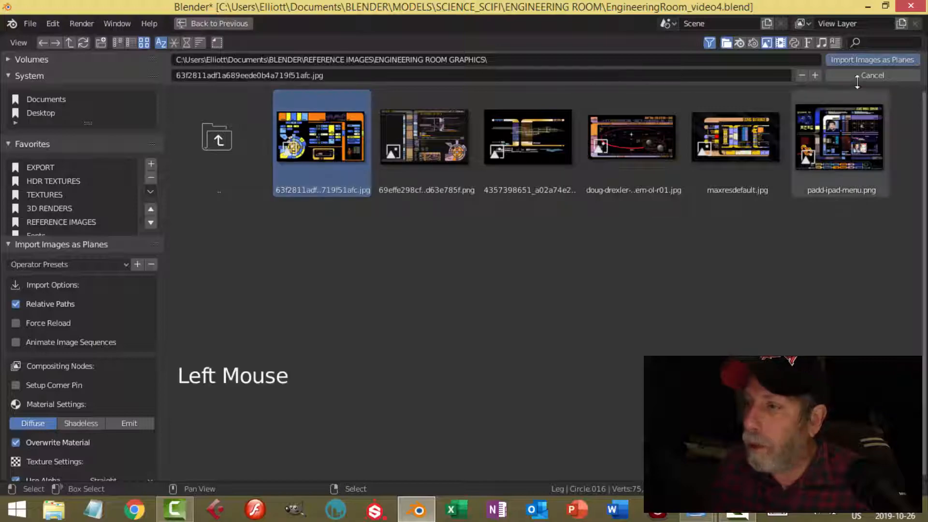
# Raise the new image plane about 0.131 m along Z so it sits above the desk section.
pyautogui.scroll(3, 468, 216)
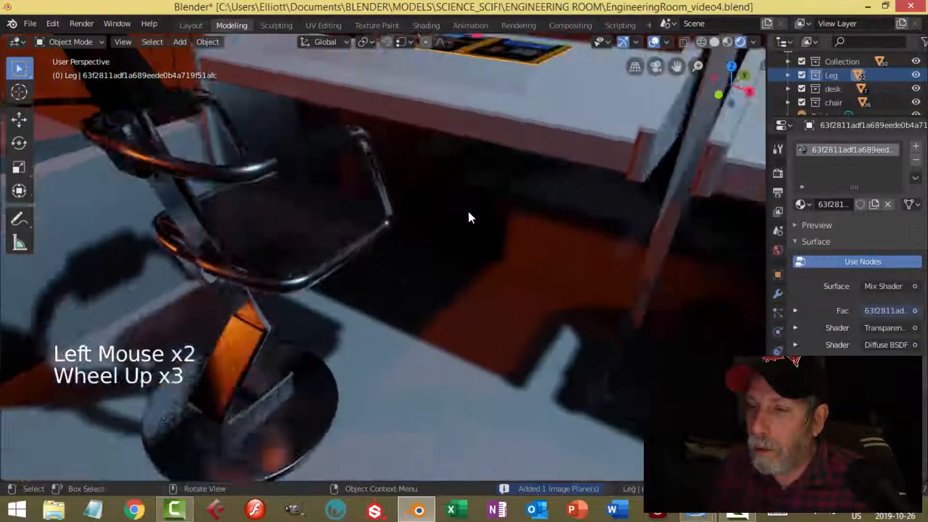
pyautogui.moveTo(467, 215); pyautogui.dragTo(432, 197, button='middle')
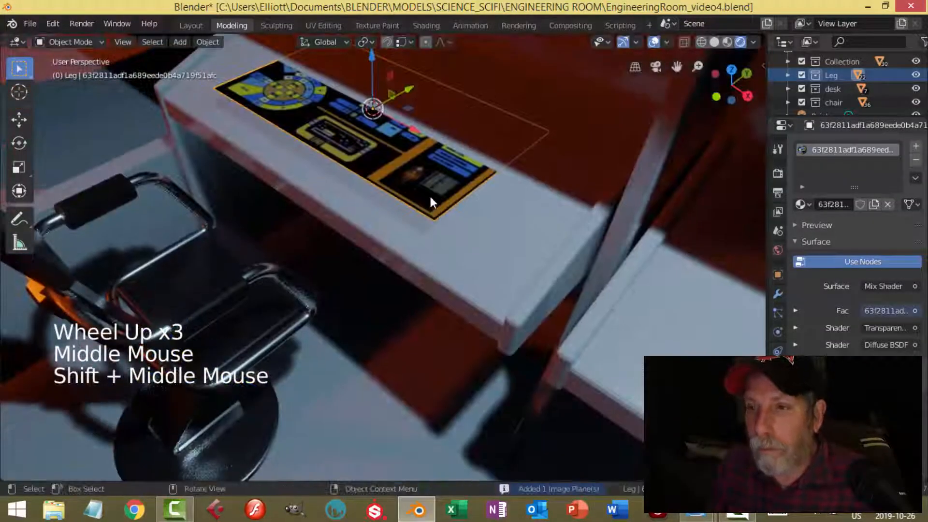
pyautogui.scroll(1, 429, 193)
pyautogui.scroll(-1, 428, 194)
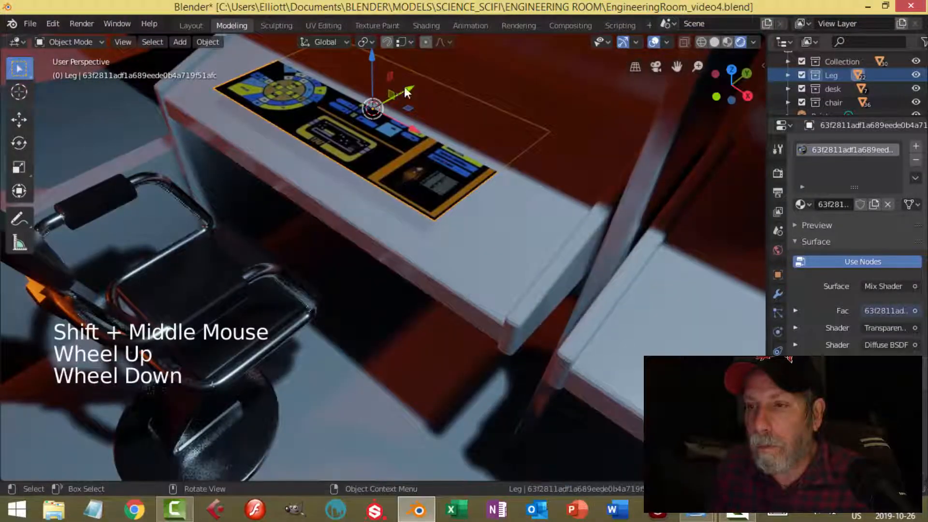
pyautogui.moveTo(405, 92); pyautogui.dragTo(370, 40)
pyautogui.moveTo(413, 125); pyautogui.dragTo(427, 155, button='middle')
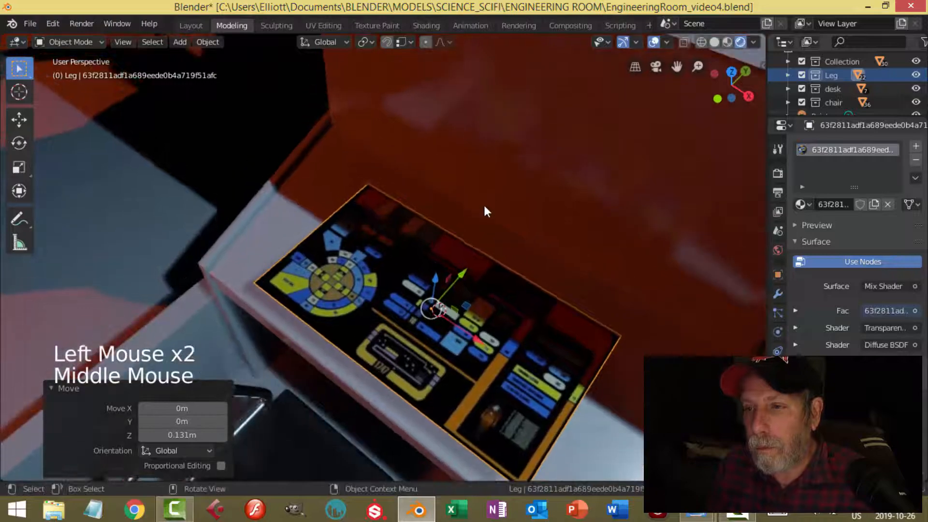
# Scale the image plane's whole mesh up by about 1.34 in Edit Mode.
pyautogui.press('Tab')
pyautogui.press('a')
pyautogui.keyDown('shift'); pyautogui.moveTo(497, 213); pyautogui.dragTo(496, 220, button='middle'); pyautogui.keyUp('shift')
pyautogui.moveTo(495, 221); pyautogui.dragTo(595, 258, button='middle')
pyautogui.press('s')
pyautogui.click(648, 263)
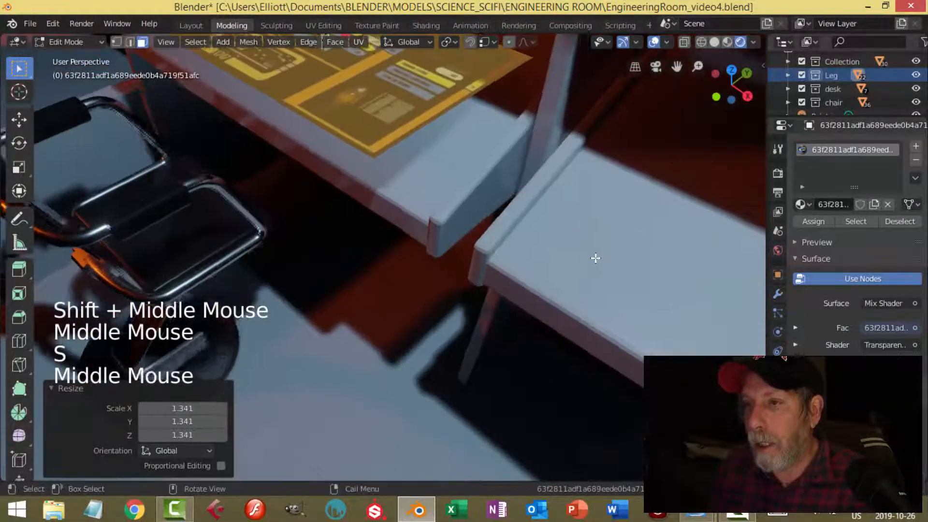
# Reposition the image plane's mesh along Y over the desk section and raise it slightly along Z.
pyautogui.scroll(-2, 436, 243)
pyautogui.moveTo(380, 103); pyautogui.dragTo(385, 95)
pyautogui.moveTo(385, 96); pyautogui.dragTo(591, 139, button='middle')
pyautogui.press('KP_Decimal')
pyautogui.scroll(-2, 497, 202)
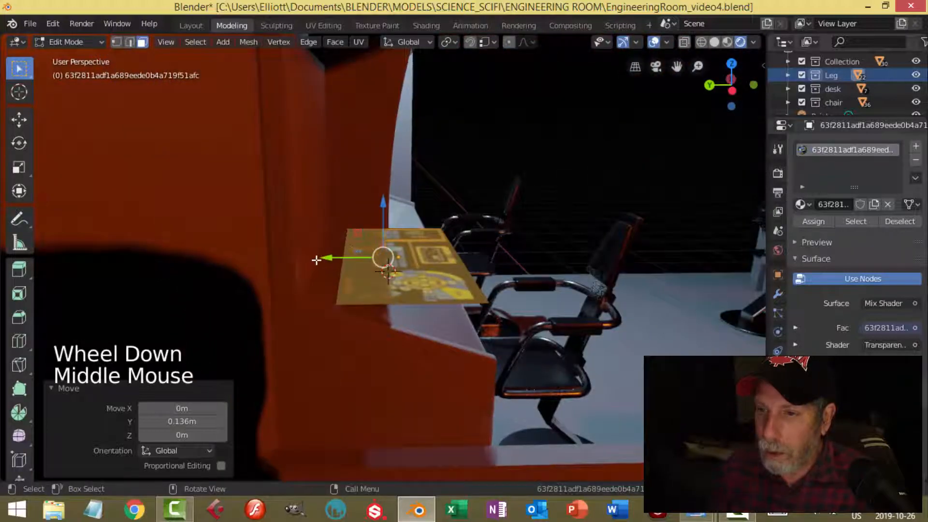
pyautogui.moveTo(316, 260); pyautogui.dragTo(357, 259)
pyautogui.moveTo(411, 205); pyautogui.dragTo(413, 175)
# Scale the image plane's mesh down slightly and return to Object Mode.
pyautogui.moveTo(413, 175); pyautogui.dragTo(487, 219, button='middle')
pyautogui.press('s')
pyautogui.click(468, 216)
pyautogui.press('Tab')
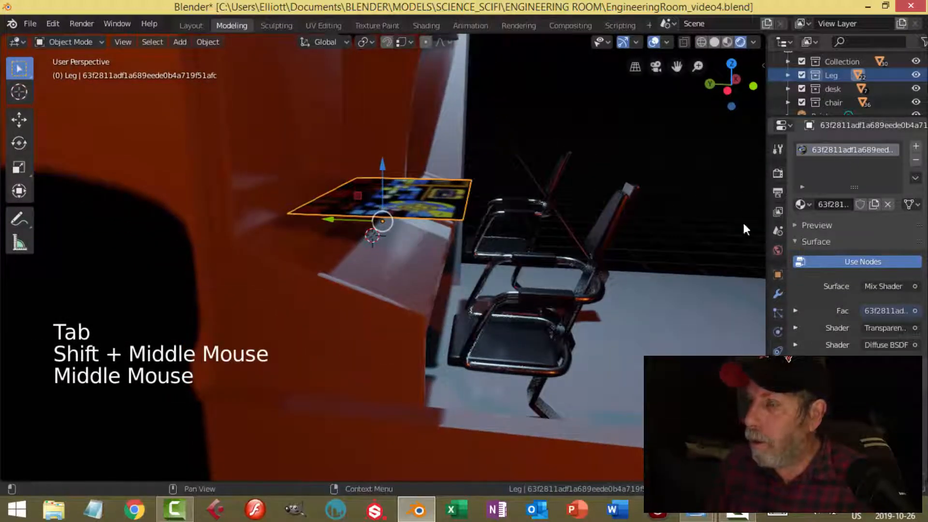
# Lower the image plane about 0.159 m and rotate it around the global X axis to follow the desk's slope.
pyautogui.moveTo(383, 168); pyautogui.dragTo(387, 183)
pyautogui.moveTo(463, 232)
pyautogui.mouseDown(button='middle')
pyautogui.moveTo(465, 218)
pyautogui.moveTo(473, 225)
pyautogui.mouseUp(button='middle')
pyautogui.press('r')
pyautogui.press('x')
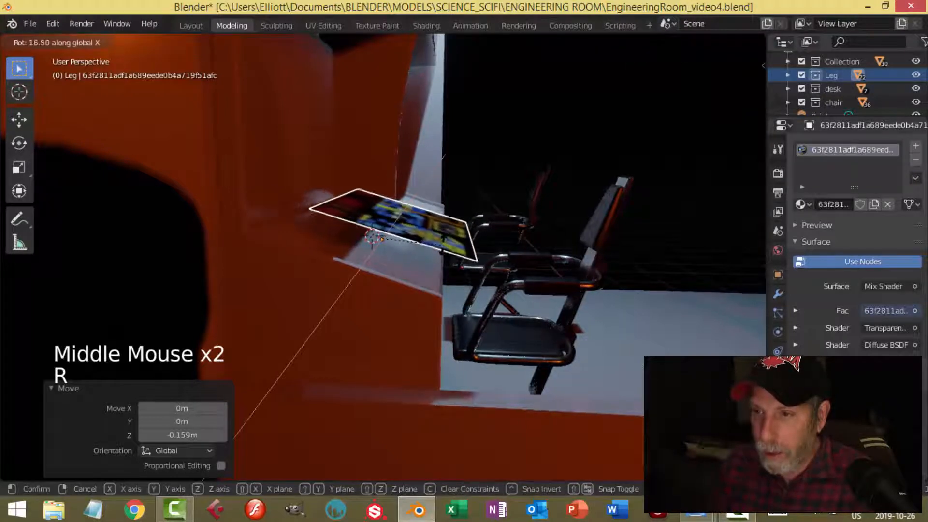
pyautogui.click(439, 247)
# Shift the image plane along Y and lower it about 0.166 m onto the sloped desk surface.
pyautogui.moveTo(344, 240); pyautogui.dragTo(313, 237)
pyautogui.moveTo(382, 184); pyautogui.dragTo(378, 202)
pyautogui.press('KP_Decimal')
pyautogui.moveTo(428, 257); pyautogui.dragTo(436, 239, button='middle')
# Fine-tune the image plane's tilt around global X and move it about 0.0866 m along Y.
pyautogui.press('r')
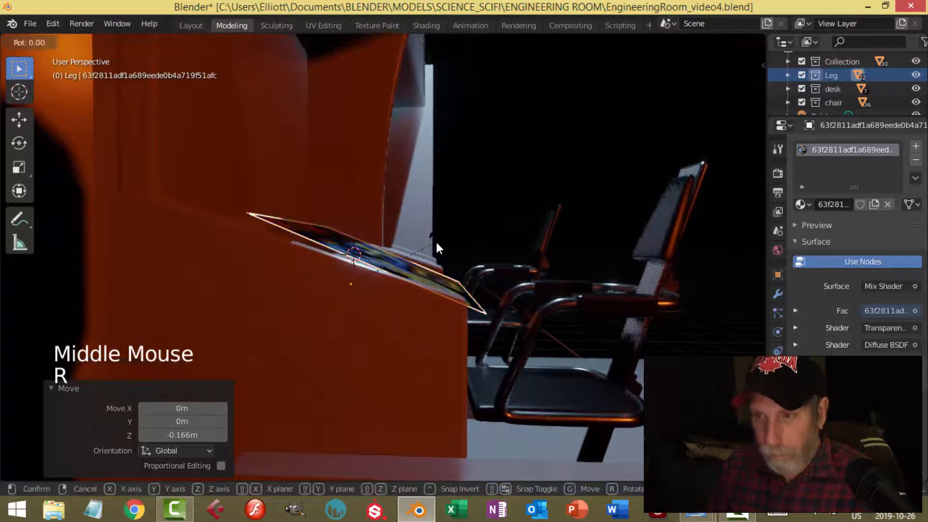
pyautogui.press('x')
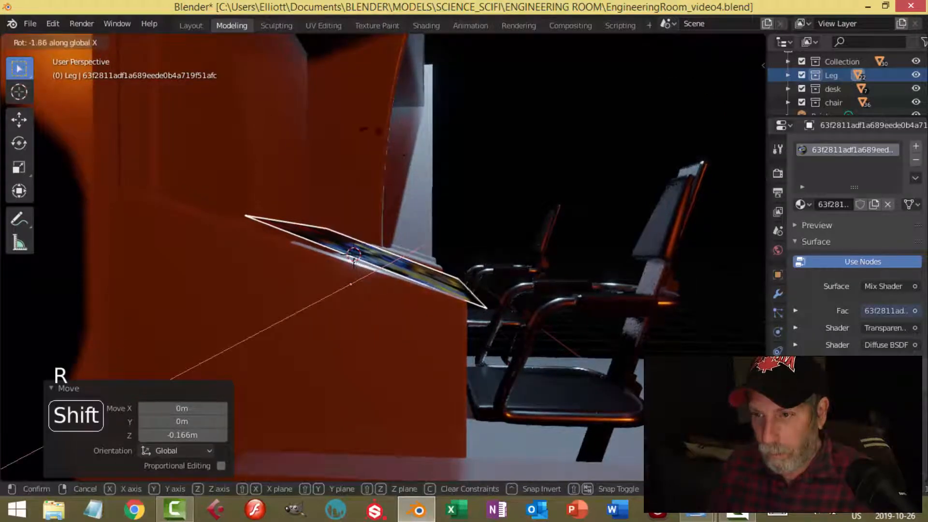
pyautogui.click(352, 200)
pyautogui.moveTo(300, 286); pyautogui.dragTo(286, 276)
pyautogui.moveTo(286, 277); pyautogui.dragTo(443, 282, button='middle')
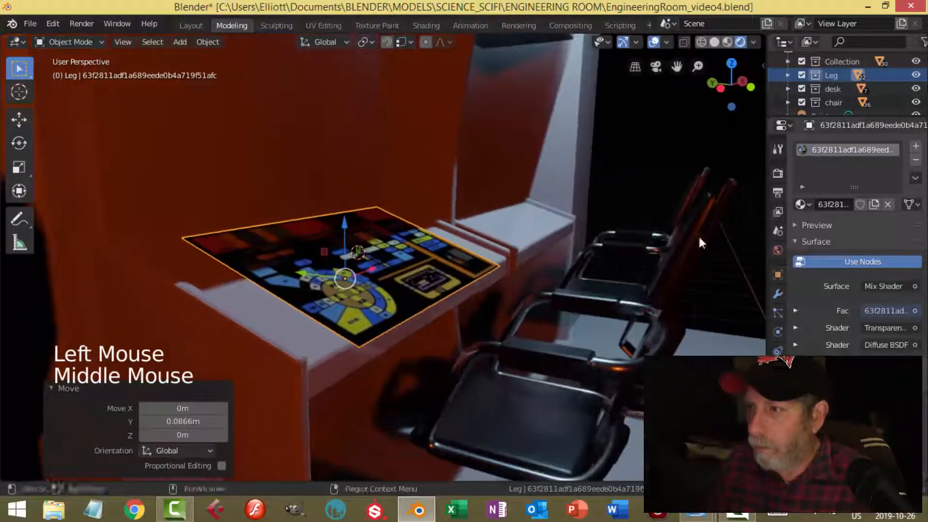
# Add a Shrinkwrap modifier to the image plane, targeting the wall console, with an offset of 0.001 m.
pyautogui.click(777, 294)
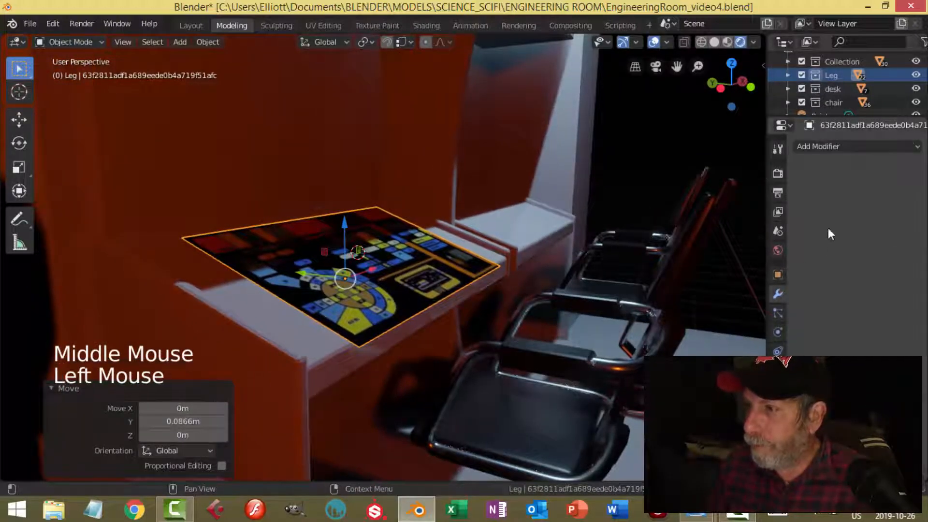
pyautogui.click(828, 147)
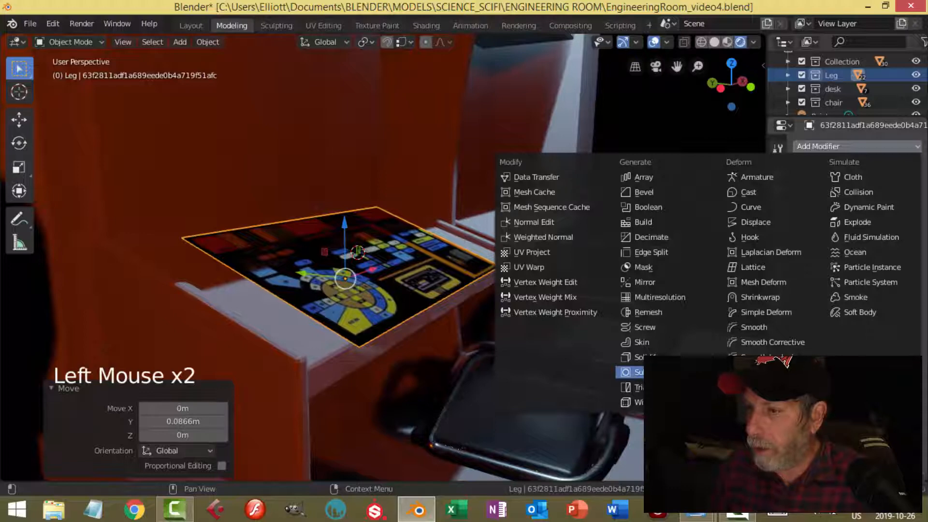
pyautogui.click(768, 297)
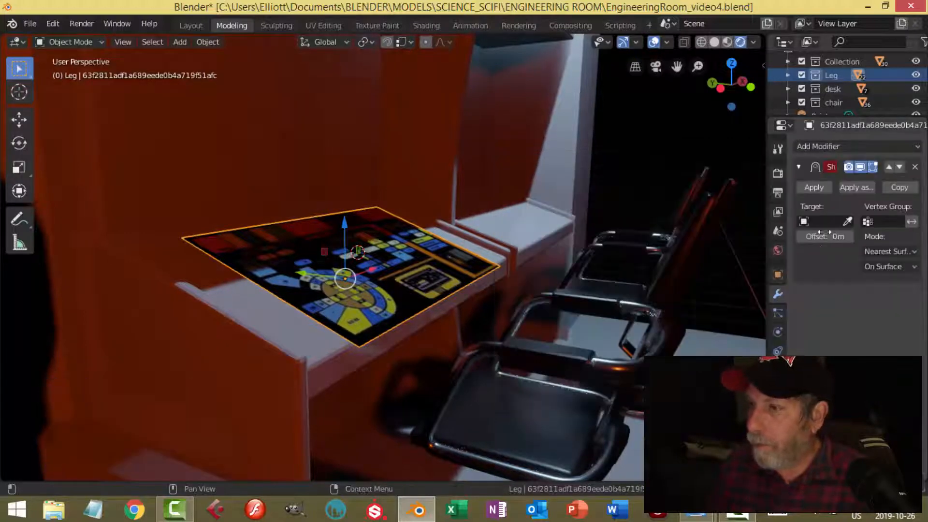
pyautogui.click(845, 221)
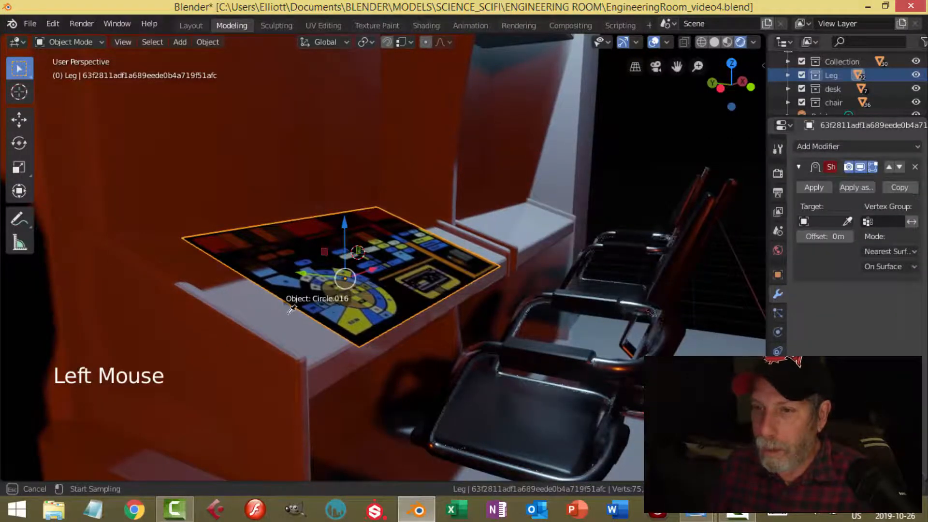
pyautogui.click(303, 309)
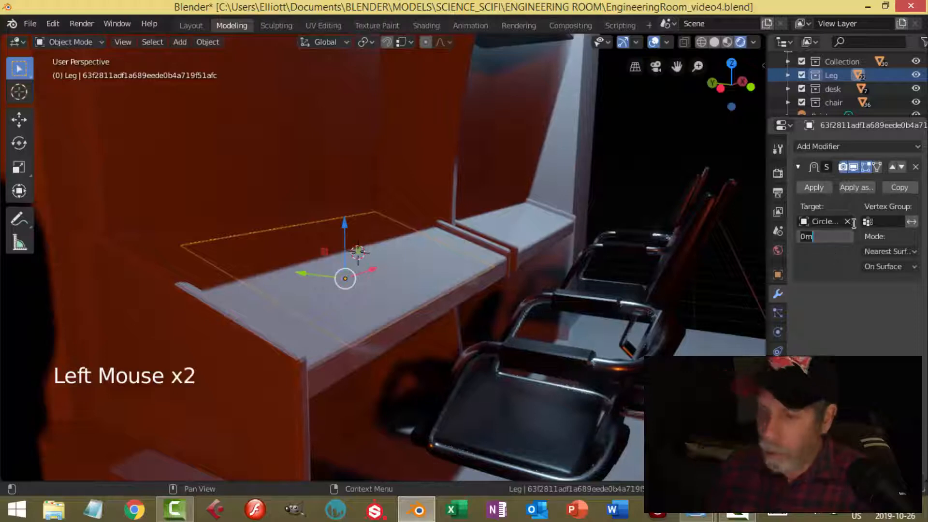
pyautogui.write('01')
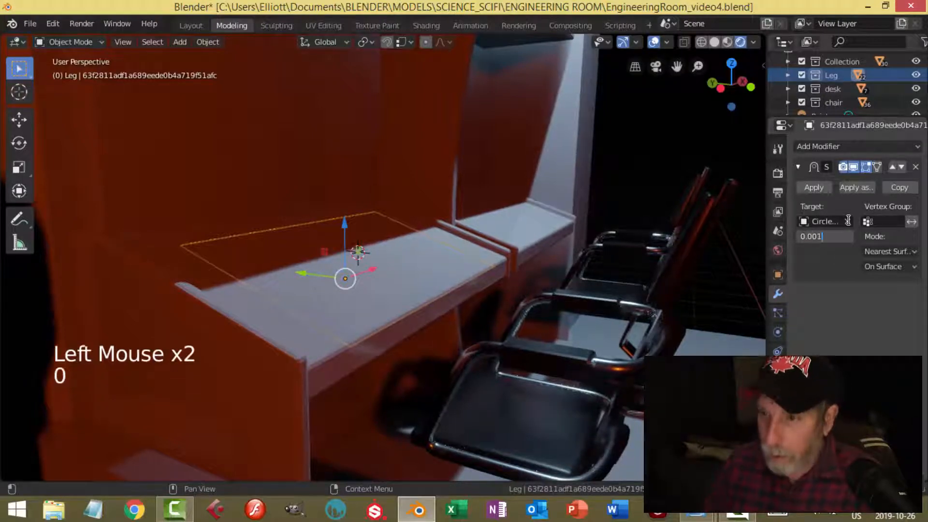
pyautogui.press('Return')
# Set the transform orientation to Normal and nudge the image plane slightly into place on the sloped desk.
pyautogui.hotkey('alt', 'a')
pyautogui.moveTo(491, 306); pyautogui.dragTo(432, 305, button='middle')
pyautogui.click(509, 279)
pyautogui.moveTo(509, 279); pyautogui.dragTo(286, 26, button='middle')
pyautogui.click(323, 41)
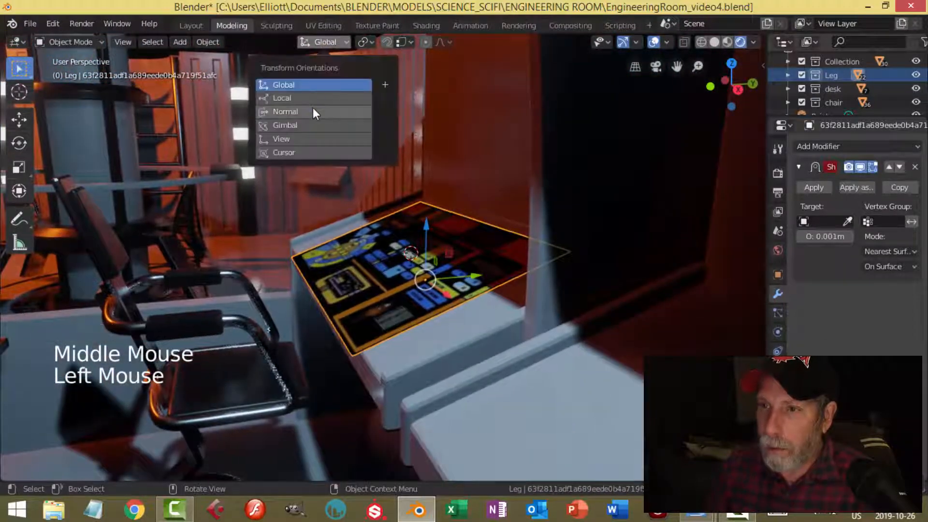
pyautogui.click(313, 108)
pyautogui.moveTo(466, 259); pyautogui.dragTo(468, 251)
pyautogui.hotkey('alt', 'a')
pyautogui.moveTo(468, 250)
pyautogui.mouseDown(button='middle')
pyautogui.moveTo(440, 265)
pyautogui.moveTo(526, 288)
pyautogui.moveTo(463, 254)
pyautogui.mouseUp(button='middle')
pyautogui.scroll(-1, 466, 259)
# Stretch the image plane's mesh by about 1.2 along its normal Y axis to cover more of the desk's width.
pyautogui.click(455, 245)
pyautogui.press('Tab')
pyautogui.press('a')
pyautogui.scroll(3, 500, 255)
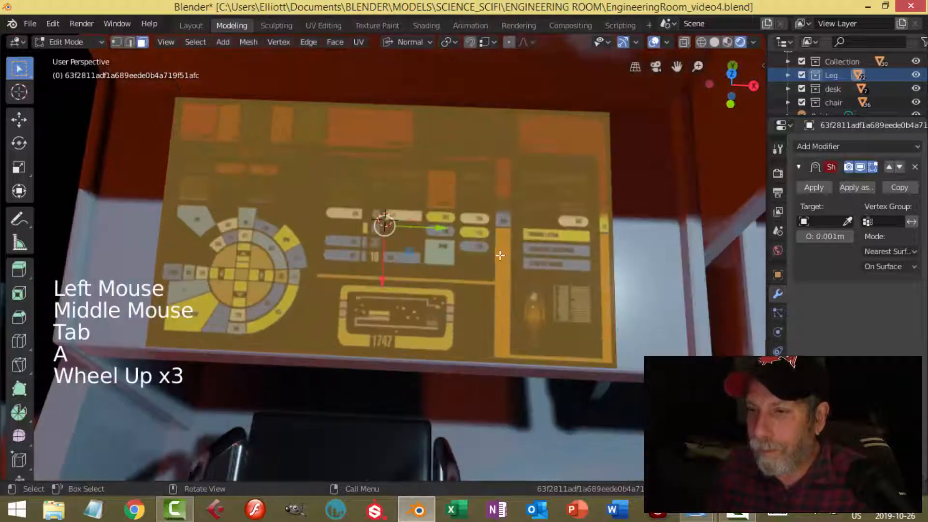
pyautogui.press('s')
pyautogui.press('y')
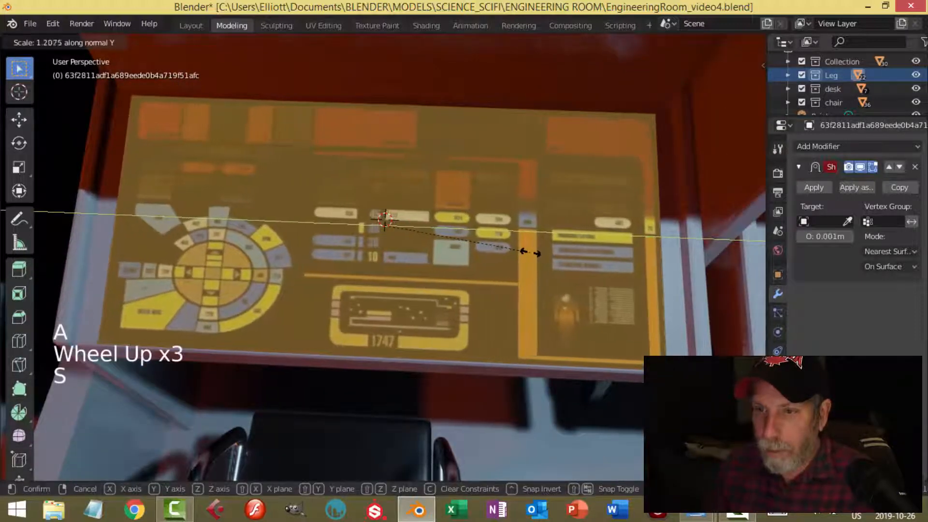
pyautogui.click(526, 251)
pyautogui.scroll(-3, 512, 254)
pyautogui.hotkey('alt', 'a')
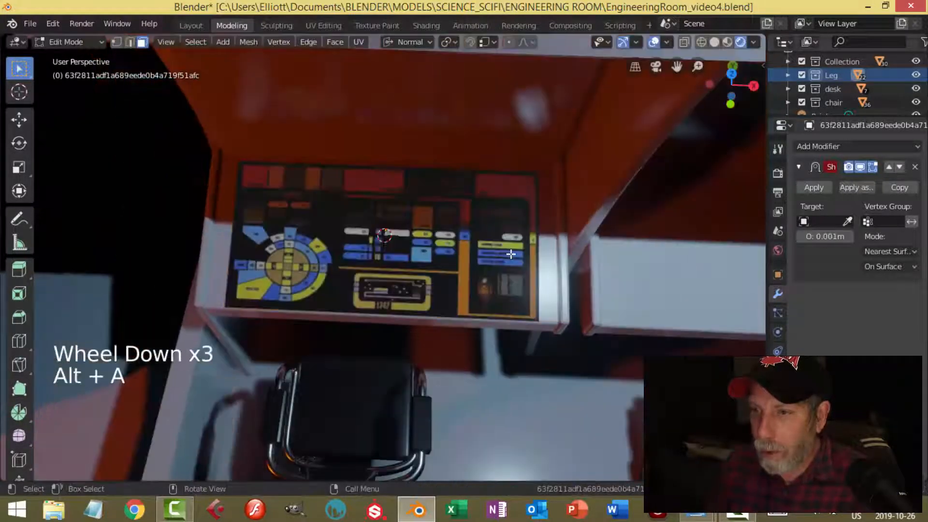
pyautogui.press('Tab')
pyautogui.hotkey('alt', 'a')
# Check the control panel image on the wall console's desk from several angles and save the file.
pyautogui.scroll(-3, 486, 270)
pyautogui.moveTo(486, 271); pyautogui.dragTo(425, 202, button='middle')
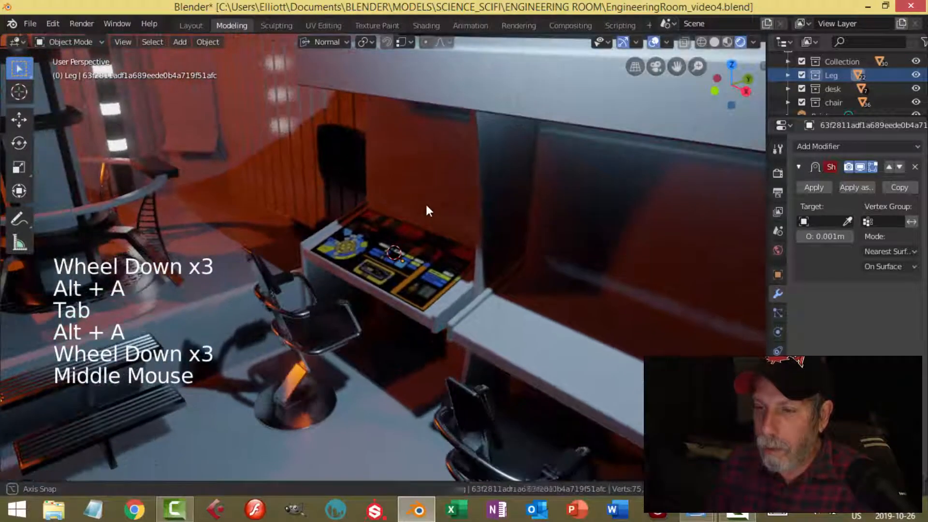
pyautogui.scroll(2, 476, 231)
pyautogui.moveTo(477, 236); pyautogui.dragTo(456, 261, button='middle')
pyautogui.scroll(-4, 559, 222)
pyautogui.scroll(-1, 458, 259)
pyautogui.moveTo(455, 261); pyautogui.dragTo(461, 265, button='middle')
pyautogui.hotkey('ctrl', 's')
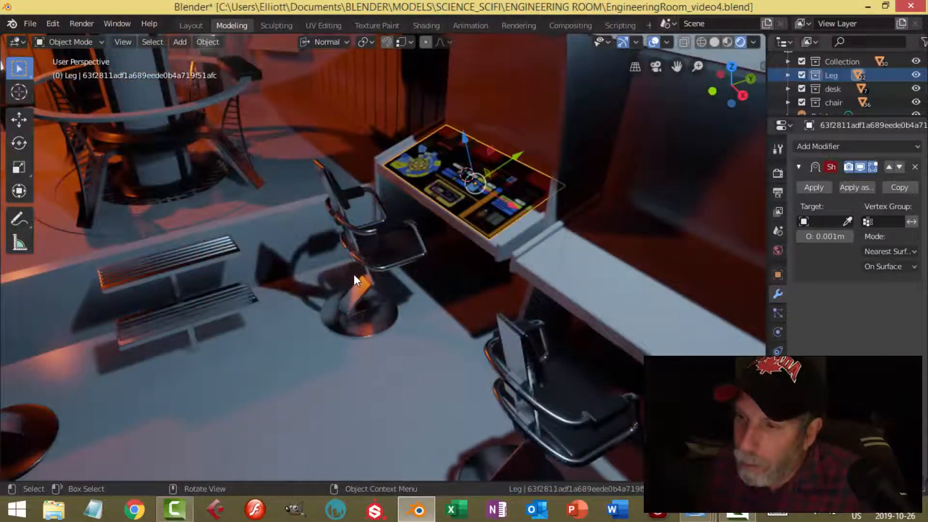
pyautogui.moveTo(356, 275); pyautogui.dragTo(476, 201, button='middle')
pyautogui.hotkey('alt', 'a')
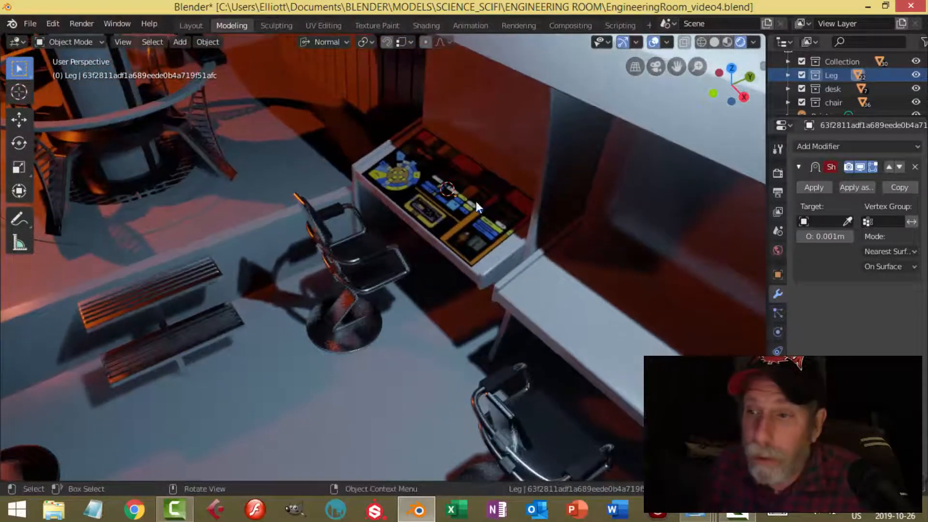
pyautogui.moveTo(483, 250); pyautogui.dragTo(455, 230, button='middle')
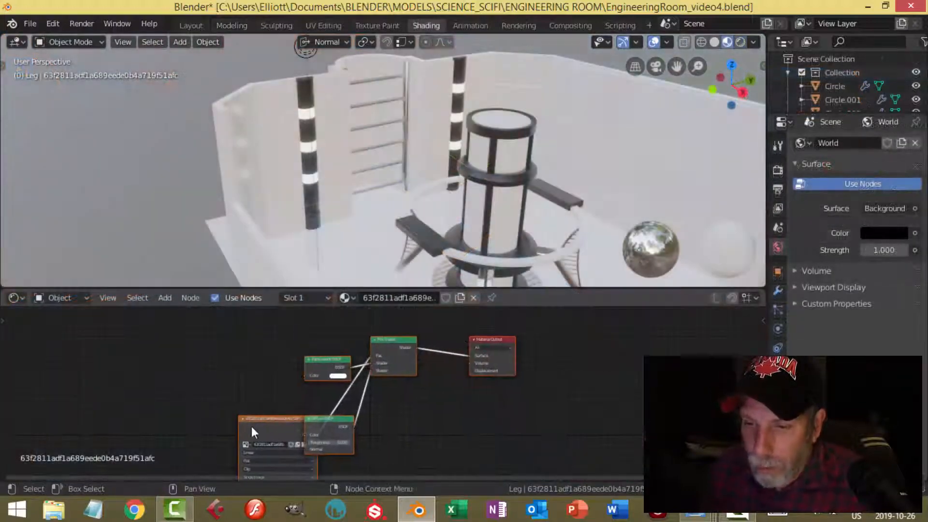
# In the Shading workspace, move the image texture node clear of the Diffuse BSDF node in the image plane's material.
pyautogui.press('g')
pyautogui.click(241, 378)
pyautogui.click(440, 420)
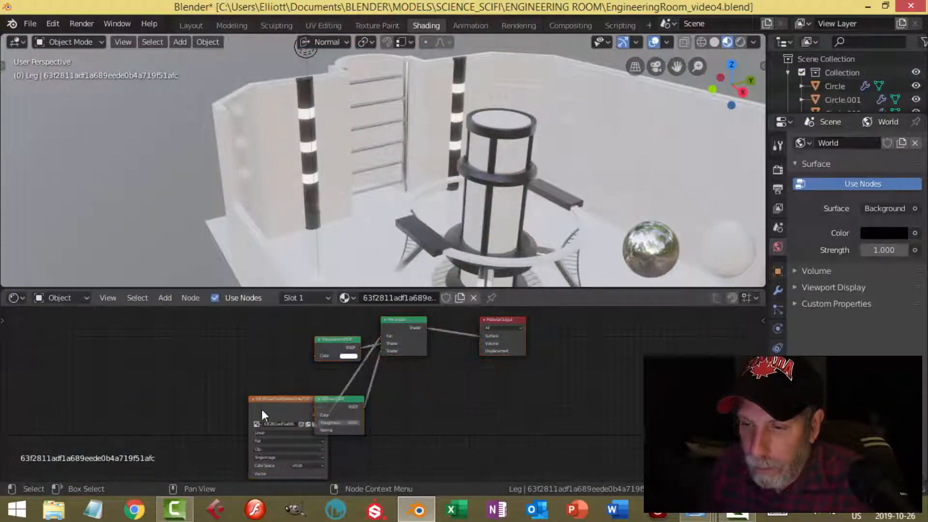
pyautogui.click(170, 320)
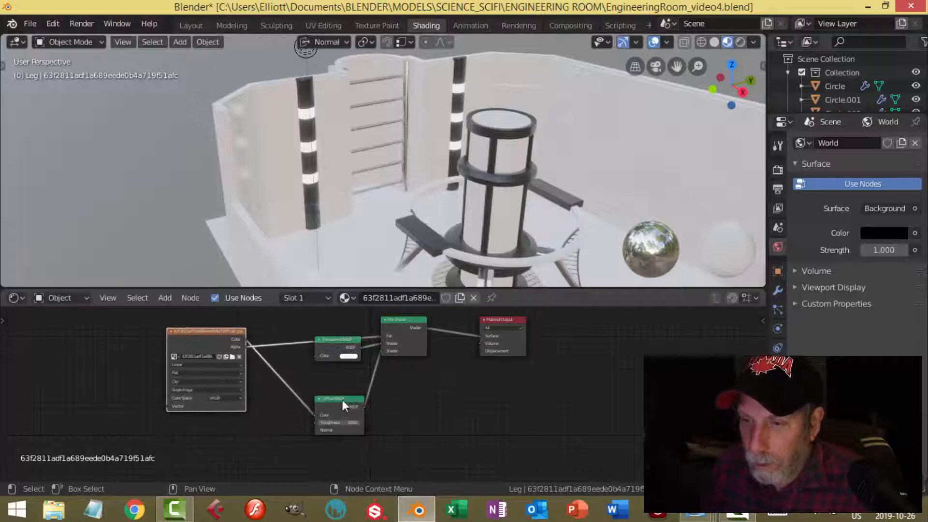
# Reposition the Diffuse BSDF and Transparent BSDF nodes clear of the crossing links and enlarge the node editor area.
pyautogui.moveTo(347, 405); pyautogui.dragTo(318, 407)
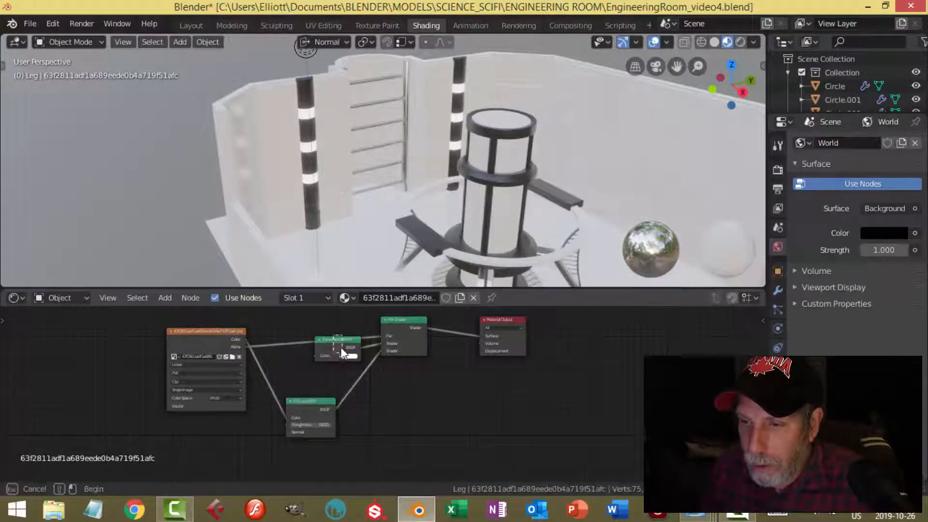
pyautogui.moveTo(328, 353); pyautogui.dragTo(307, 371)
pyautogui.scroll(2, 377, 405)
pyautogui.moveTo(423, 414); pyautogui.dragTo(452, 437, button='middle')
pyautogui.scroll(-1, 455, 411)
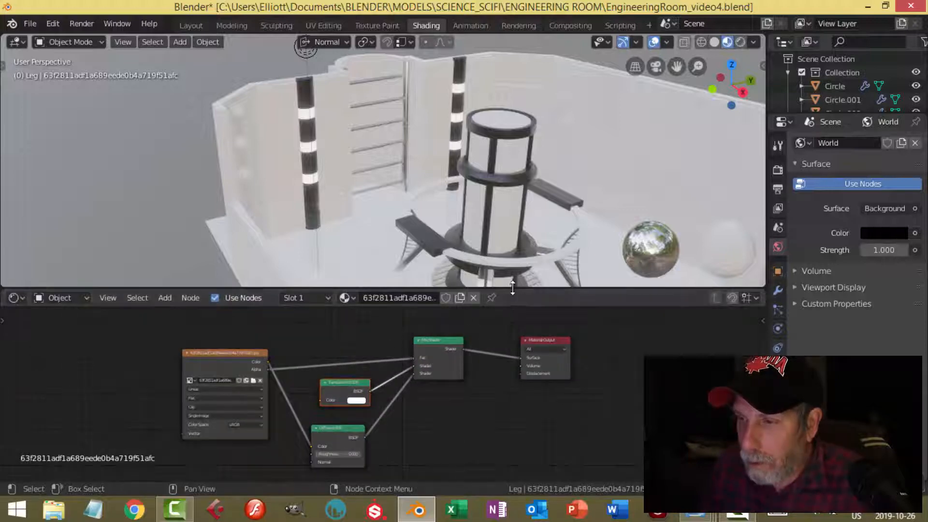
pyautogui.moveTo(514, 260); pyautogui.dragTo(513, 198)
pyautogui.scroll(-1, 551, 228)
pyautogui.scroll(-3, 549, 170)
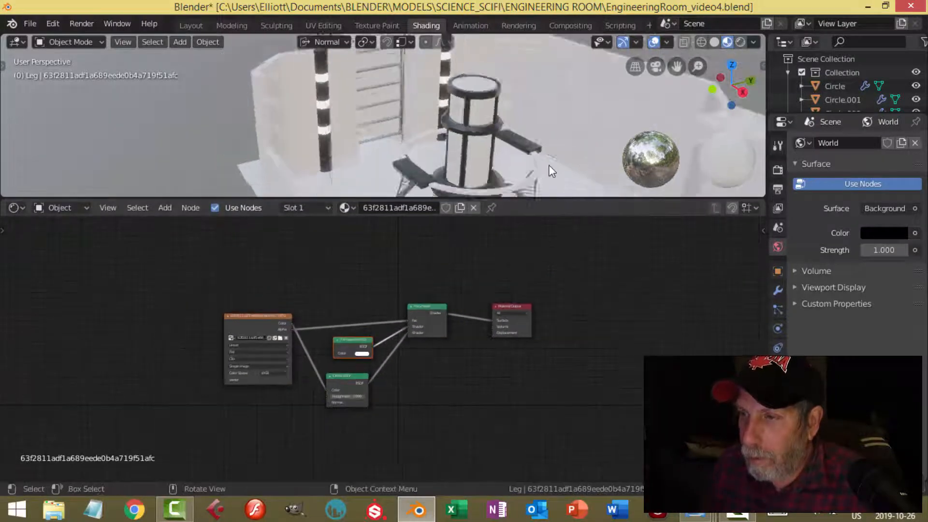
# Frame the control panel image plane in the viewport and line up the Diffuse BSDF node beneath the Transparent BSDF node.
pyautogui.press('KP_Decimal')
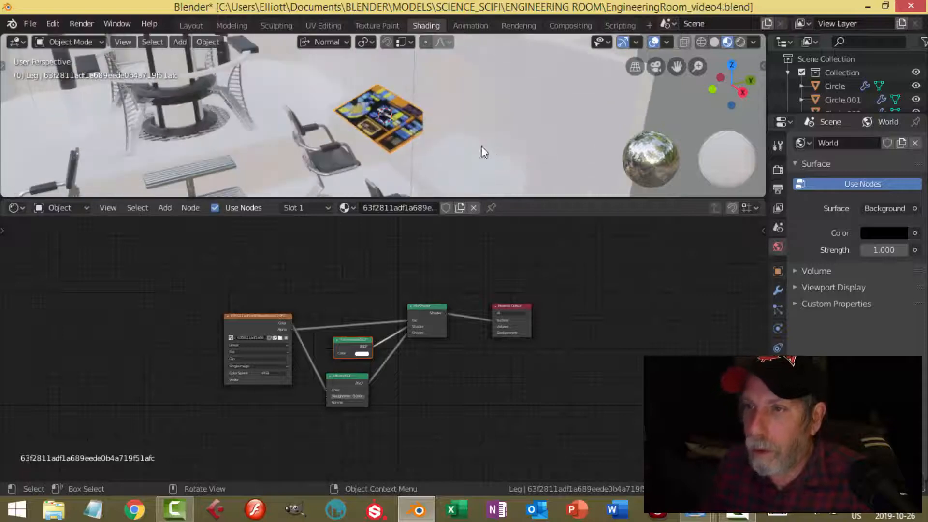
pyautogui.keyDown('shift'); pyautogui.moveTo(417, 136); pyautogui.dragTo(458, 149, button='middle'); pyautogui.keyUp('shift')
pyautogui.scroll(2, 468, 140)
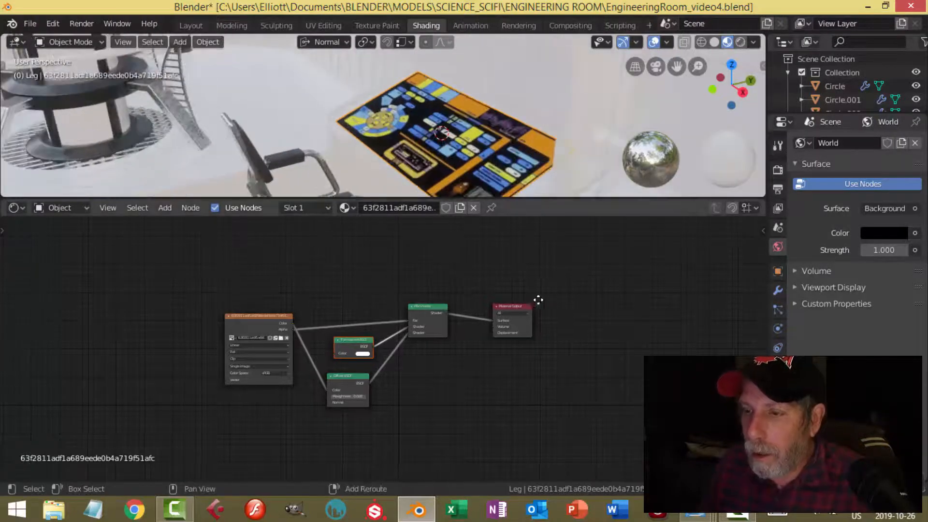
pyautogui.moveTo(538, 300); pyautogui.dragTo(555, 294, button='middle')
pyautogui.scroll(2, 459, 399)
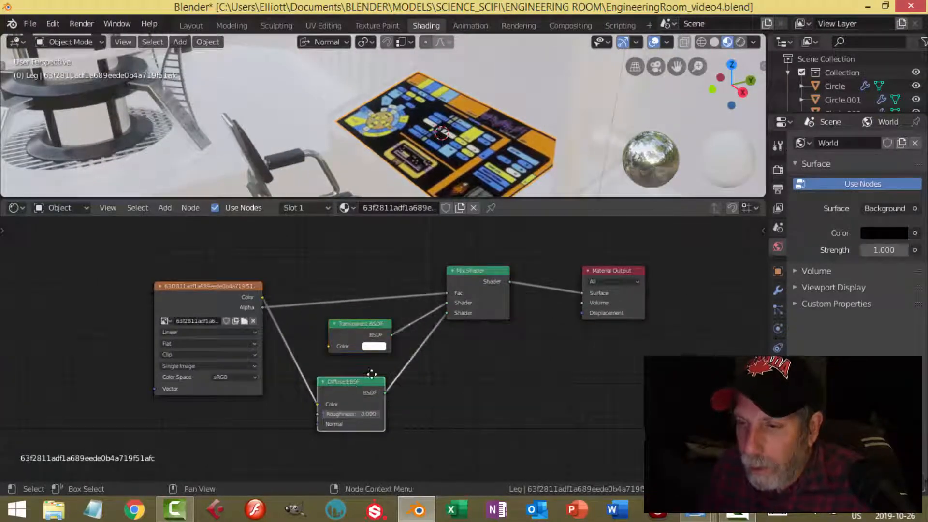
pyautogui.moveTo(371, 374); pyautogui.dragTo(394, 367)
pyautogui.moveTo(366, 329); pyautogui.dragTo(370, 326)
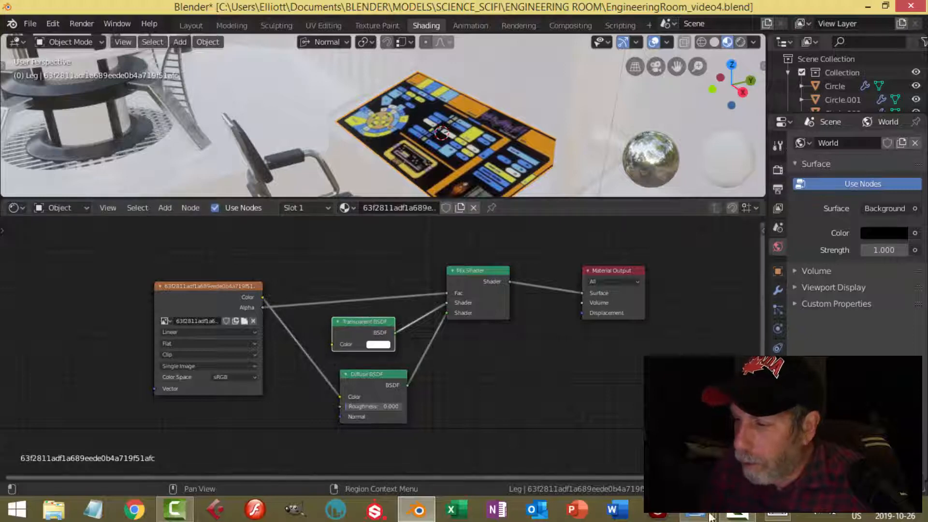
# Examine the Emissive Decal node setup in EmissiveDecal.jpg in Windows Photo Viewer and return to Blender.
pyautogui.moveTo(696, 513)
pyautogui.click(826, 440)
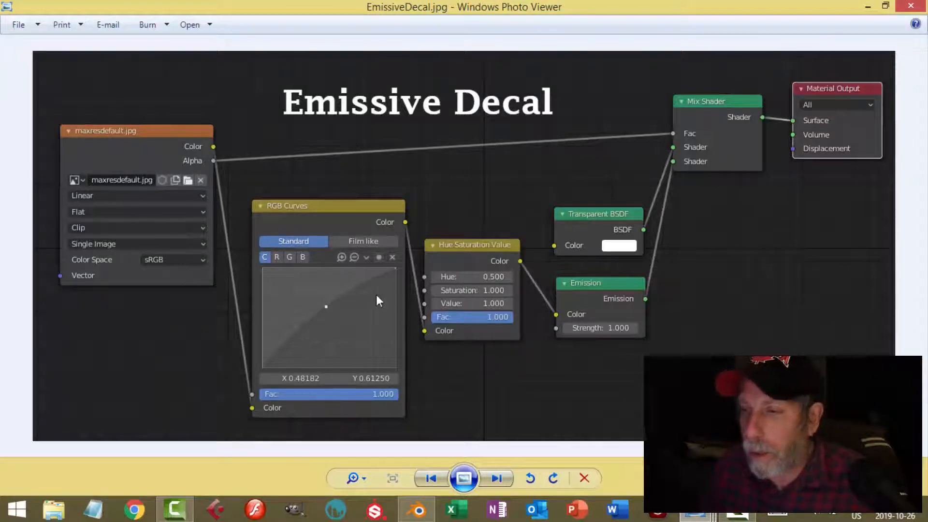
pyautogui.click(418, 509)
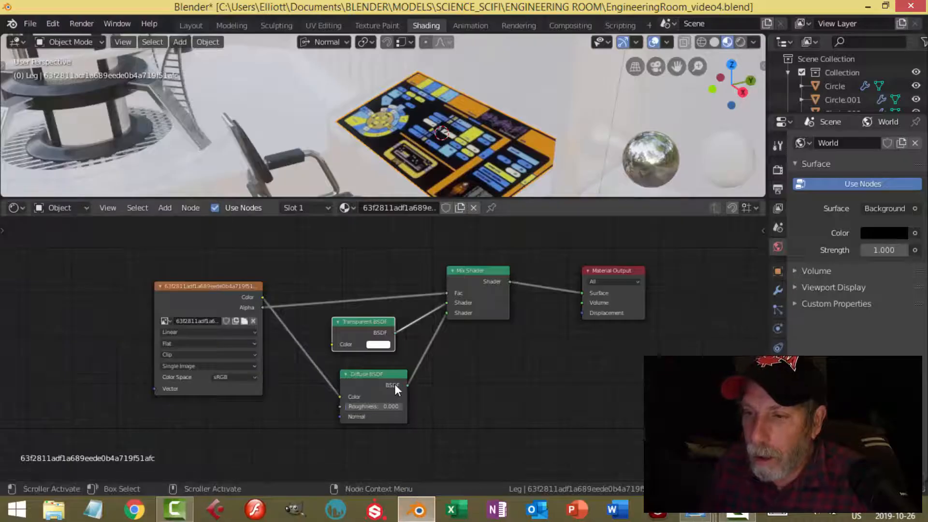
# Spread the Diffuse BSDF, Transparent BSDF, Mix Shader and Material Output nodes away from the image texture node.
pyautogui.click(383, 375)
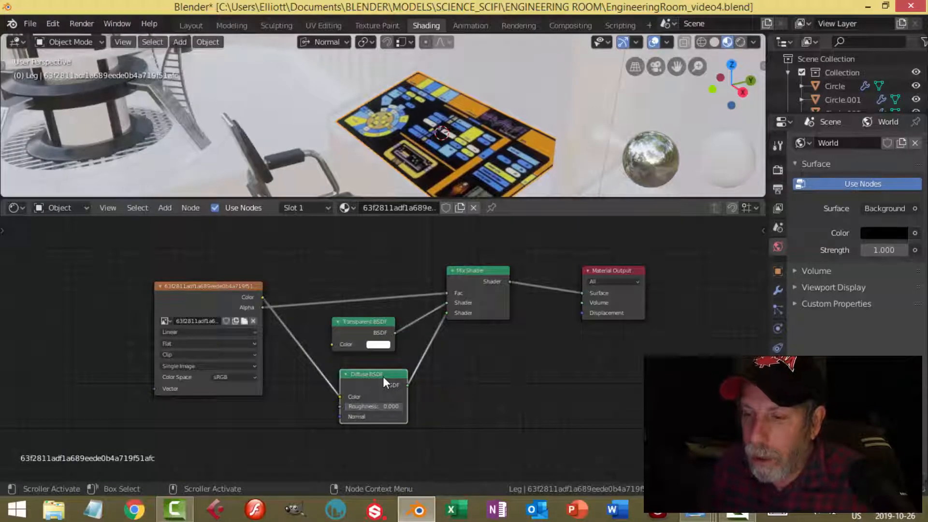
pyautogui.moveTo(383, 376); pyautogui.dragTo(465, 384)
pyautogui.moveTo(496, 287); pyautogui.dragTo(553, 287)
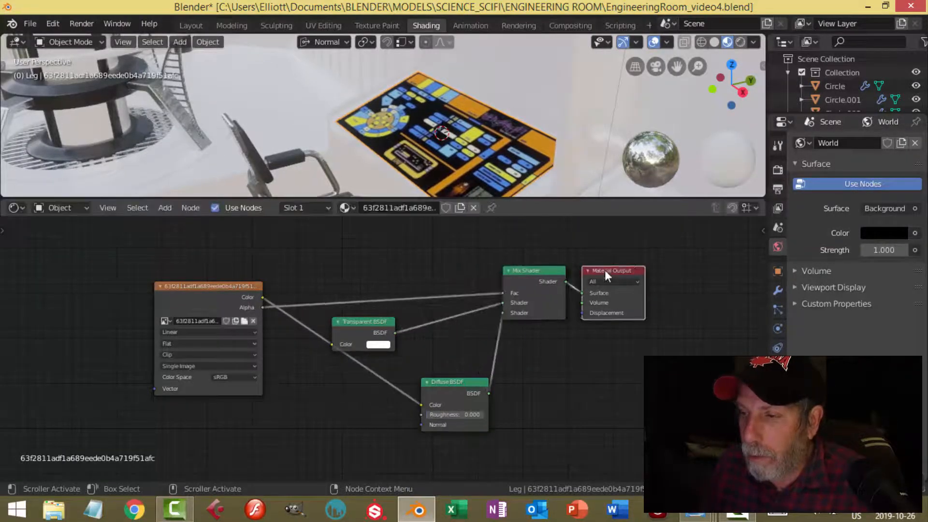
pyautogui.moveTo(604, 269); pyautogui.dragTo(669, 266)
pyautogui.moveTo(382, 321); pyautogui.dragTo(462, 313)
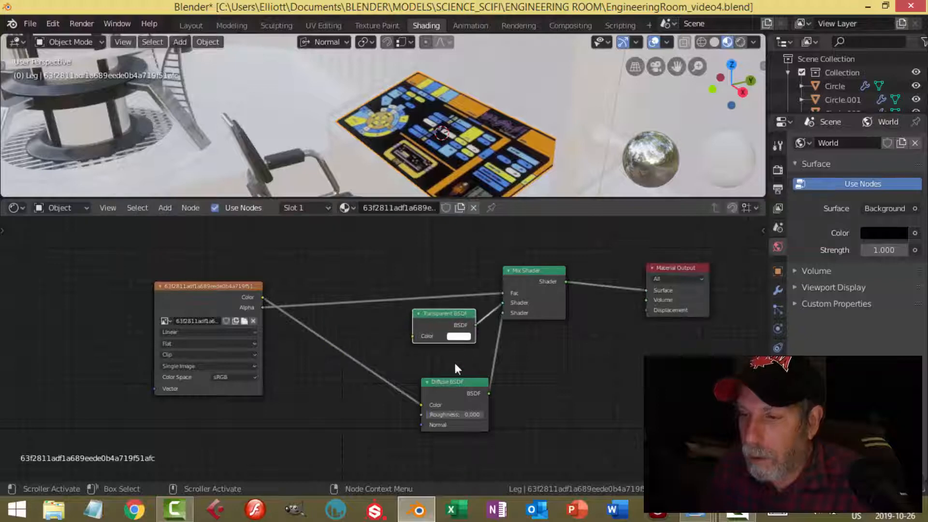
pyautogui.moveTo(468, 374); pyautogui.dragTo(467, 377)
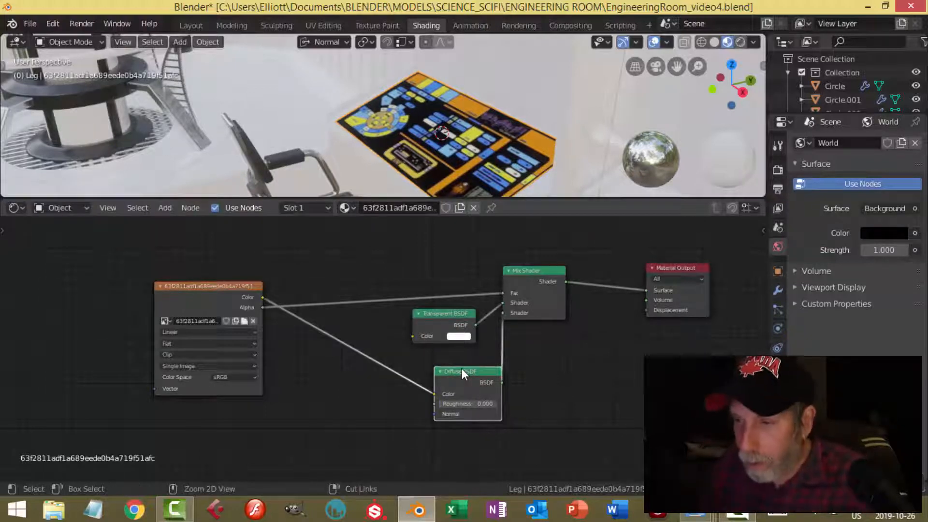
# Save the file and switch the Diffuse BSDF node's type to an Emission shader.
pyautogui.hotkey('ctrl', 's')
pyautogui.hotkey('shift', 's')
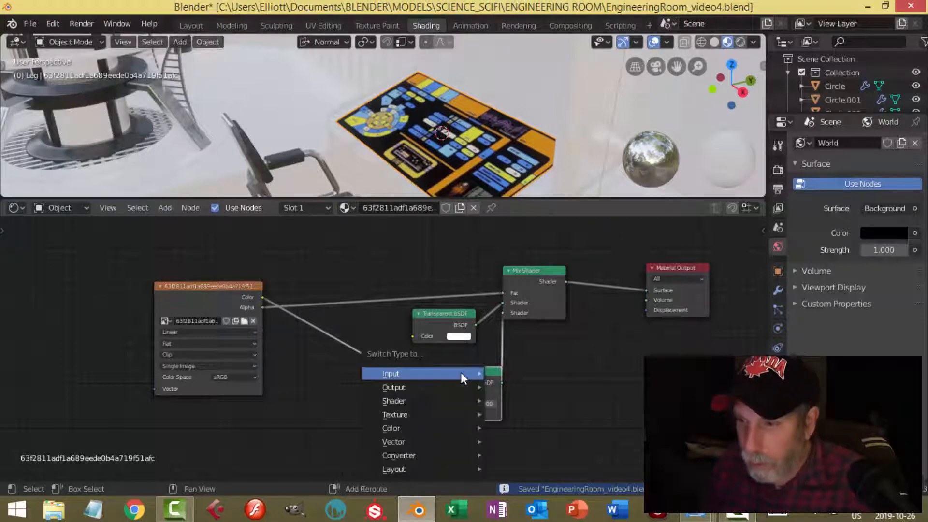
pyautogui.moveTo(422, 402)
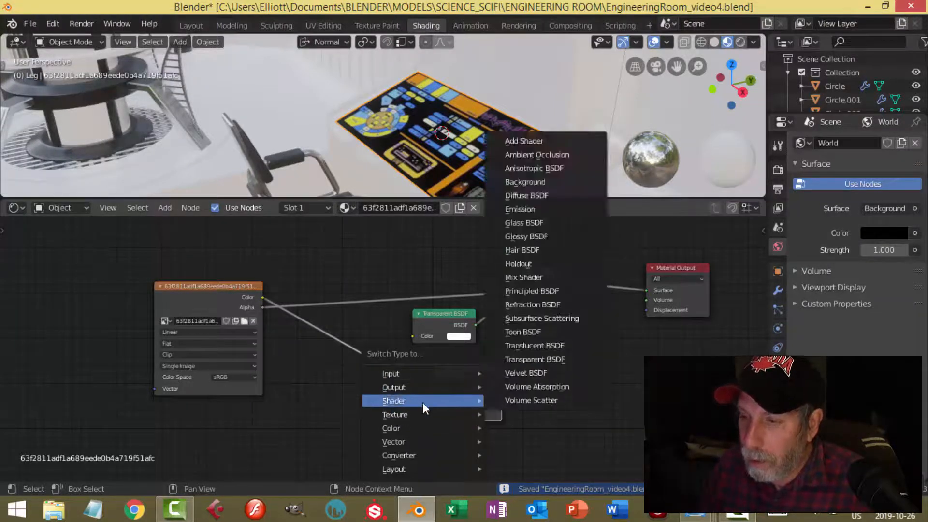
pyautogui.click(551, 212)
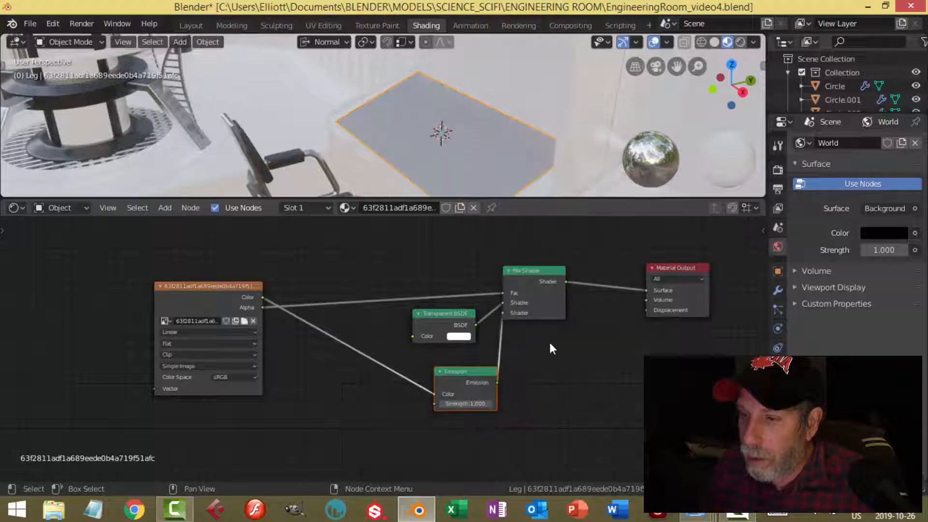
# Move the Mix Shader and image texture nodes further apart to make room for color nodes before the Emission shader.
pyautogui.scroll(2, 548, 377)
pyautogui.moveTo(583, 408); pyautogui.dragTo(582, 399, button='middle')
pyautogui.moveTo(602, 233); pyautogui.dragTo(666, 239)
pyautogui.moveTo(171, 255); pyautogui.dragTo(79, 250)
pyautogui.moveTo(186, 362); pyautogui.dragTo(268, 348, button='middle')
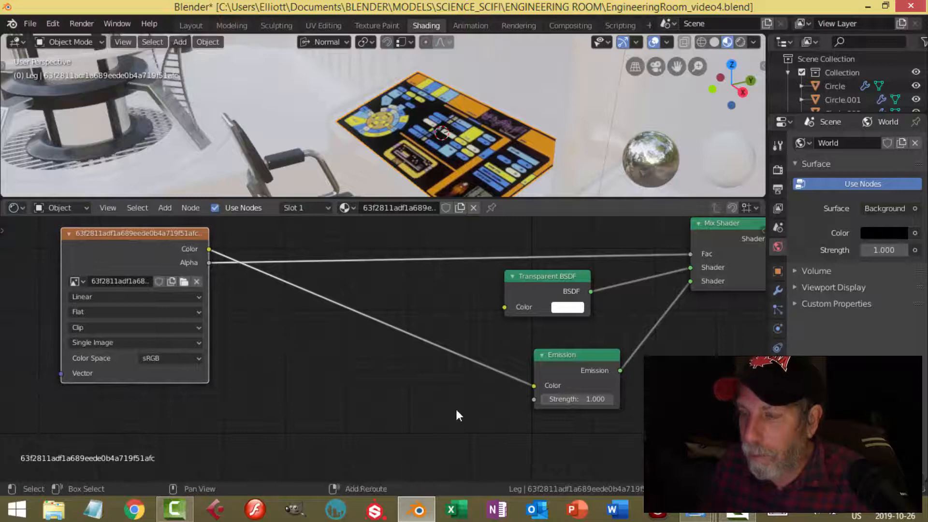
pyautogui.moveTo(456, 411)
pyautogui.mouseDown(button='middle')
pyautogui.moveTo(459, 429)
pyautogui.moveTo(454, 403)
pyautogui.mouseUp(button='middle')
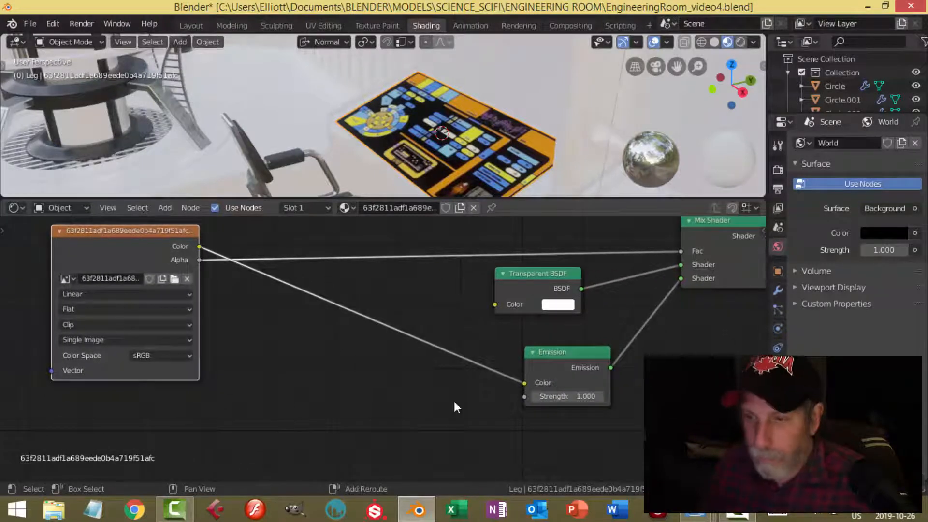
# Insert an RGB Curves node between the image texture and Emission, and bend its curve upward at X 0.43636, Y 0.62500.
pyautogui.hotkey('shift', 'a')
pyautogui.moveTo(410, 423)
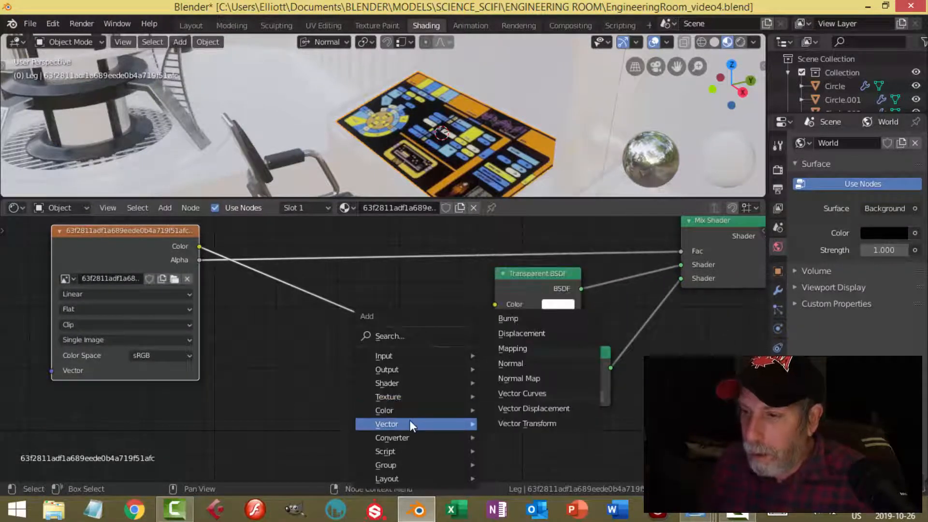
pyautogui.moveTo(404, 439)
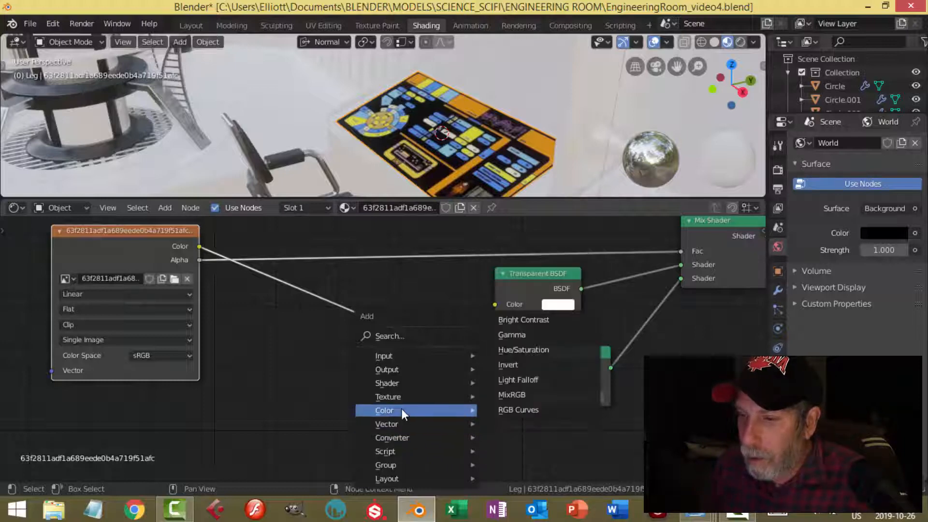
pyautogui.click(505, 409)
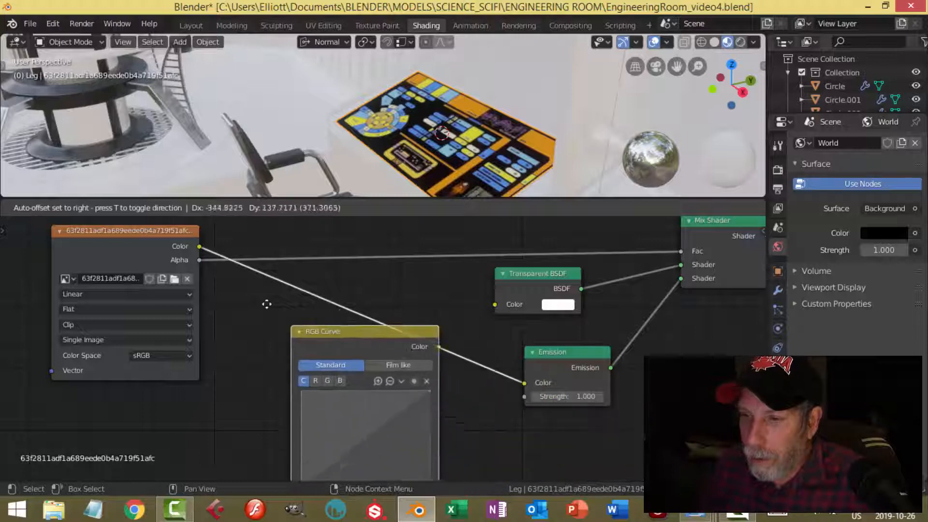
pyautogui.click(256, 288)
pyautogui.moveTo(338, 393); pyautogui.dragTo(319, 382)
# Shift the Emission and Transparent BSDF nodes aside and insert a Hue/Saturation node between RGB Curves and Emission.
pyautogui.moveTo(495, 411); pyautogui.dragTo(463, 381, button='middle')
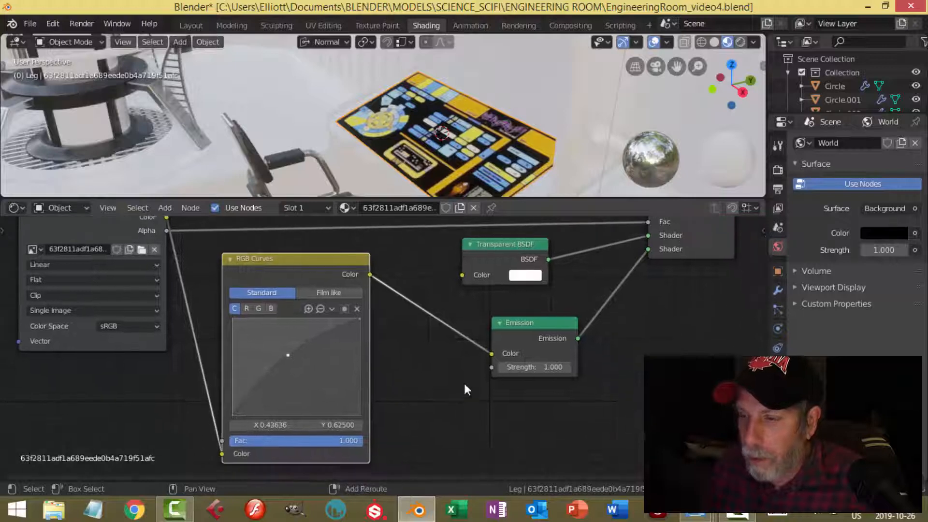
pyautogui.moveTo(539, 327); pyautogui.dragTo(610, 325)
pyautogui.click(515, 243)
pyautogui.moveTo(515, 241); pyautogui.dragTo(541, 241)
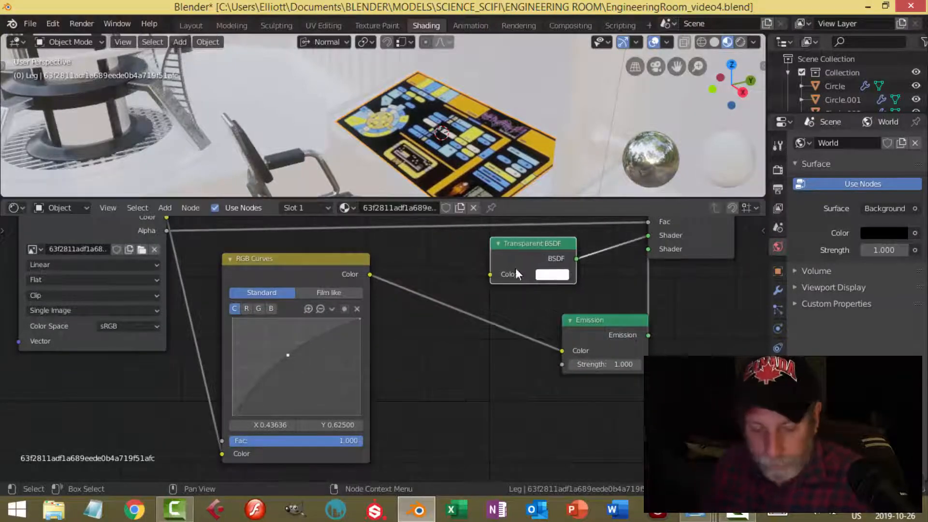
pyautogui.hotkey('shift', 'a')
pyautogui.moveTo(437, 338)
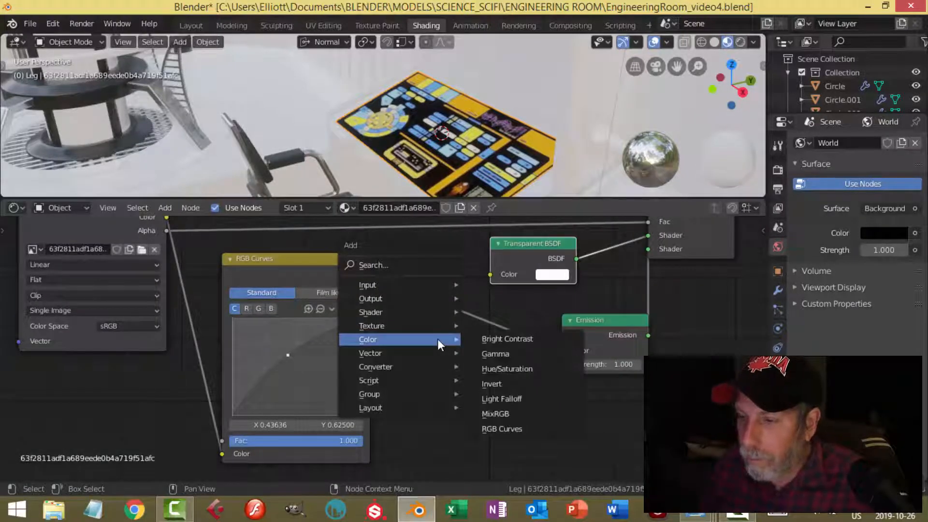
pyautogui.click(506, 369)
pyautogui.click(420, 297)
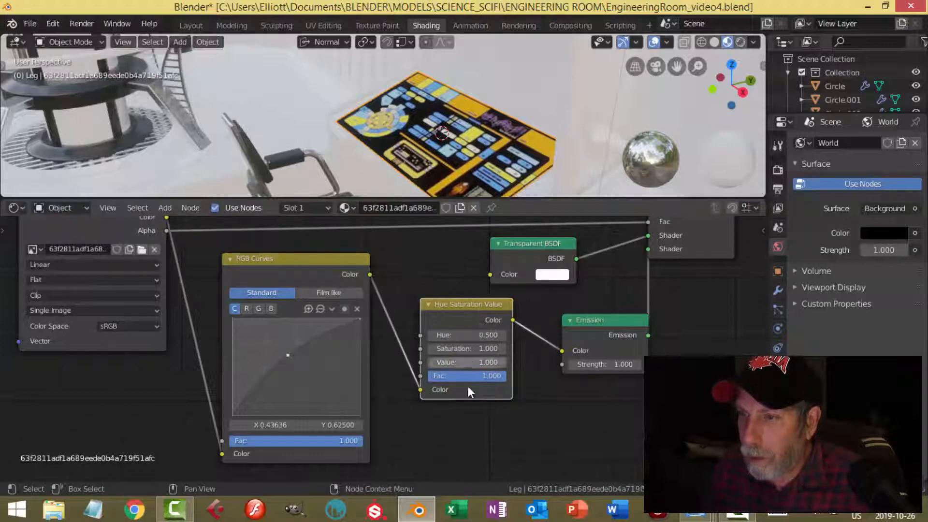
# Show the viewport in rendered shading, return to the Modeling workspace in Object Mode and inspect the glowing control panel.
pyautogui.scroll(-2, 576, 467)
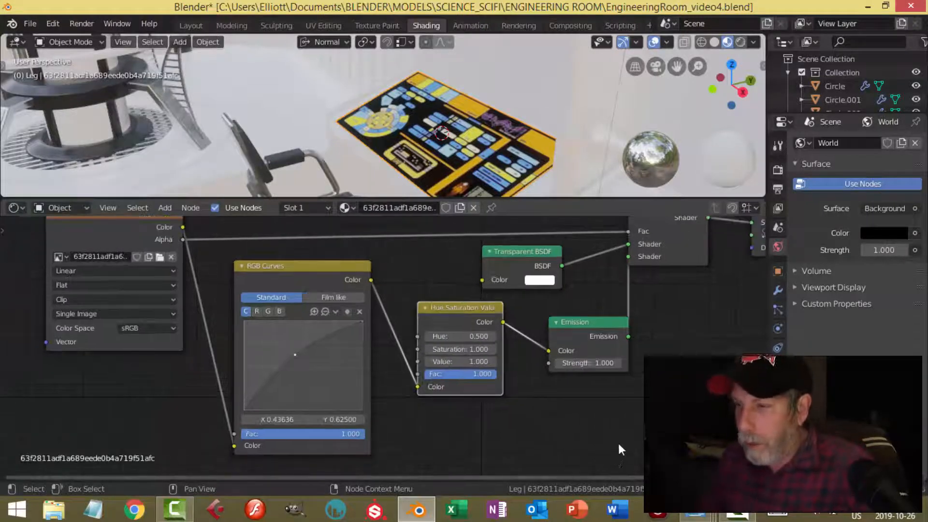
pyautogui.moveTo(641, 403)
pyautogui.mouseDown(button='middle')
pyautogui.moveTo(643, 446)
pyautogui.moveTo(634, 407)
pyautogui.mouseUp(button='middle')
pyautogui.click(740, 42)
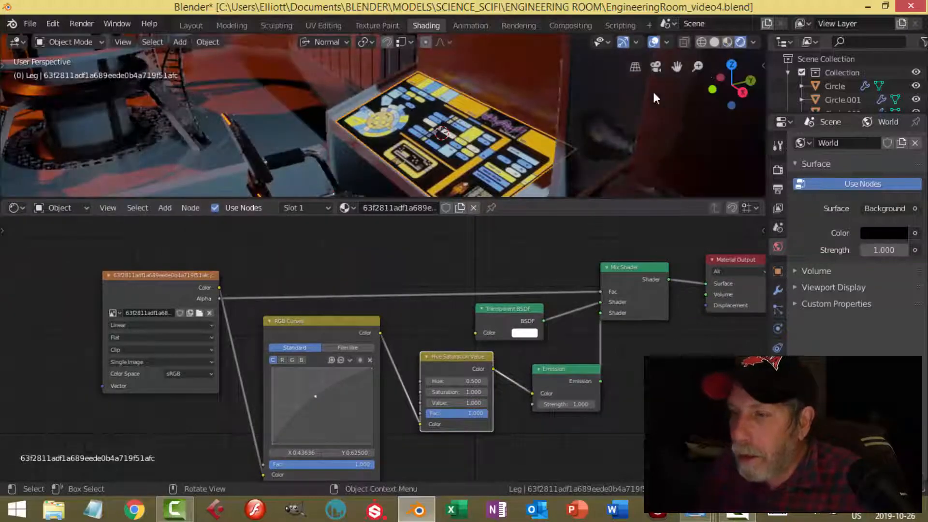
pyautogui.click(231, 25)
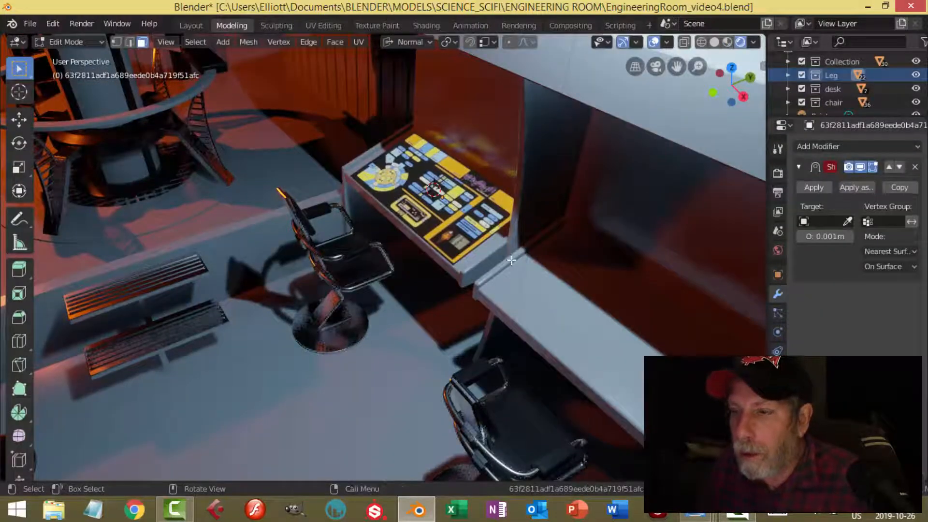
pyautogui.press('Tab')
pyautogui.moveTo(457, 277); pyautogui.dragTo(506, 331, button='middle')
pyautogui.moveTo(501, 329); pyautogui.dragTo(457, 303, button='middle')
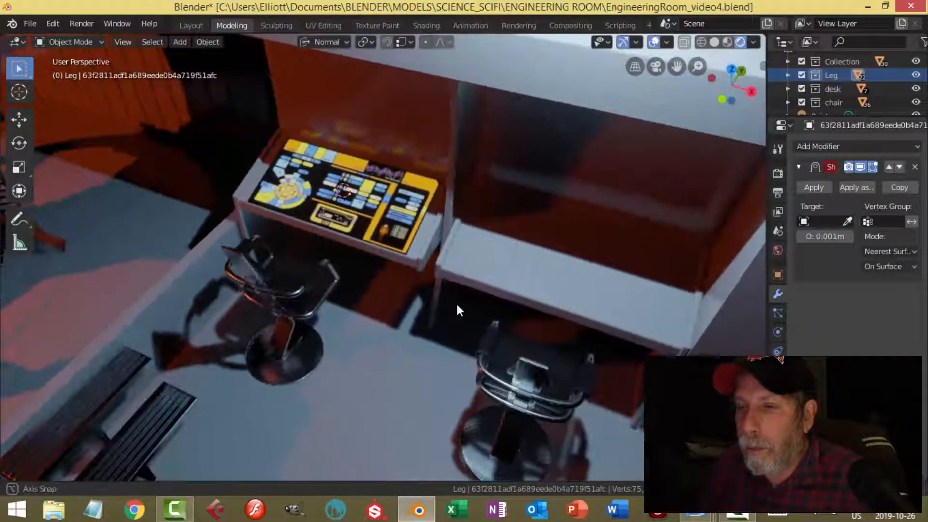
# Duplicate the control panel plane and place the copy 3.1 m along its normal X axis on the adjacent desk.
pyautogui.moveTo(436, 256); pyautogui.dragTo(454, 277, button='middle')
pyautogui.hotkey('shift', 'd')
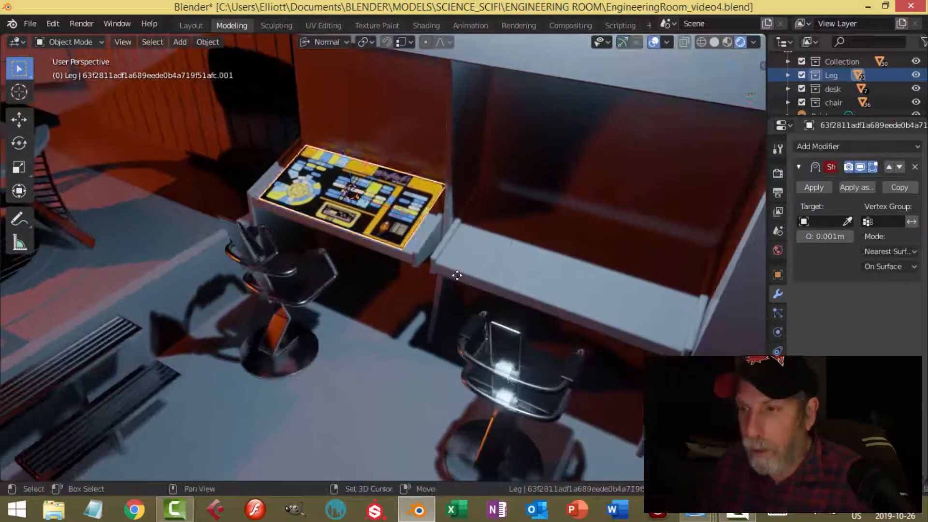
pyautogui.press('x')
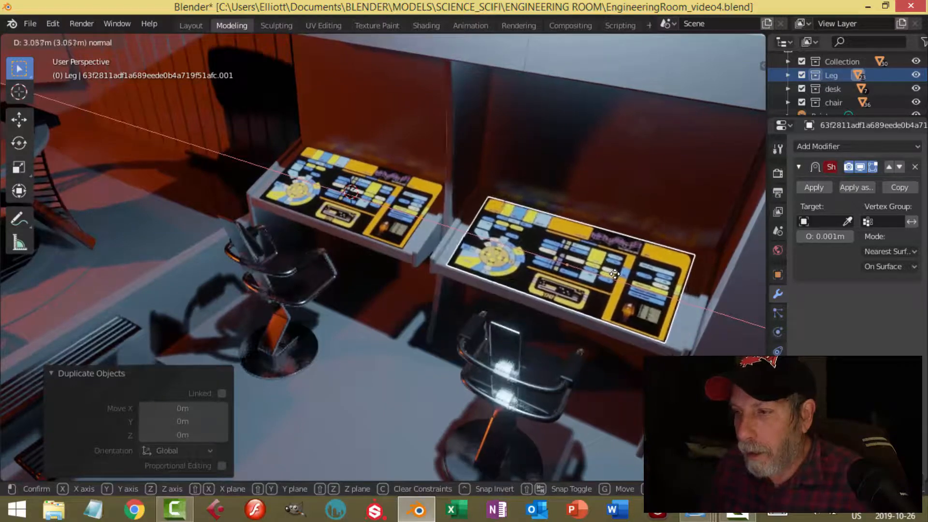
pyautogui.click(613, 274)
pyautogui.moveTo(613, 283); pyautogui.dragTo(619, 259, button='middle')
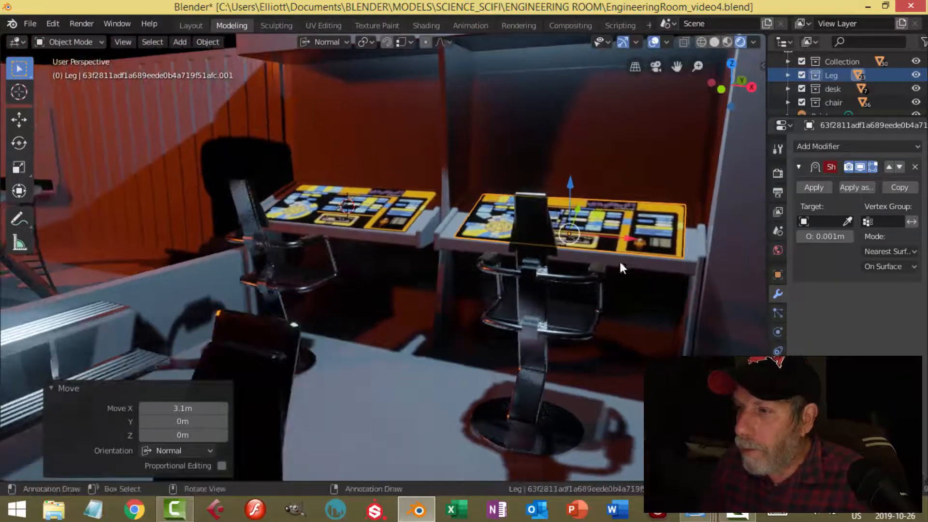
# Rename the material of the first desk's control panel plane to DeskDecal1.
pyautogui.click(347, 205)
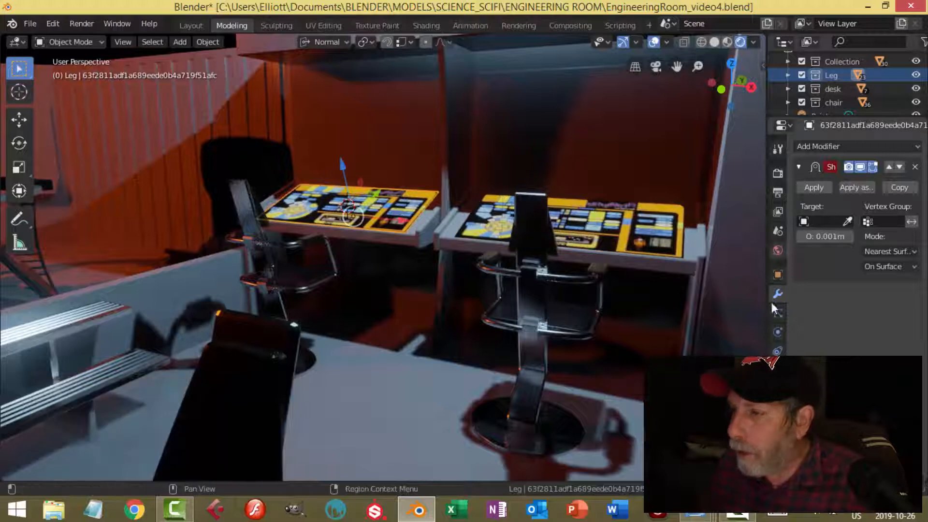
pyautogui.click(777, 388)
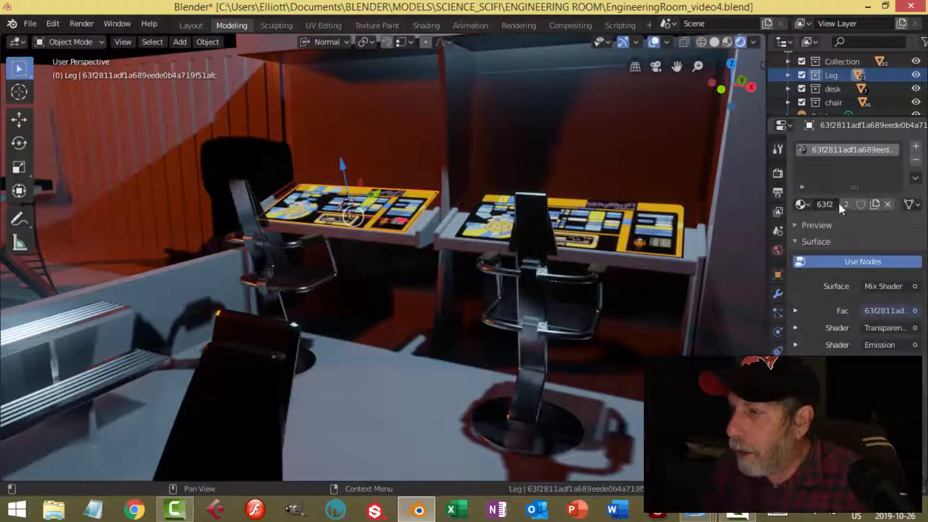
pyautogui.doubleClick(859, 149)
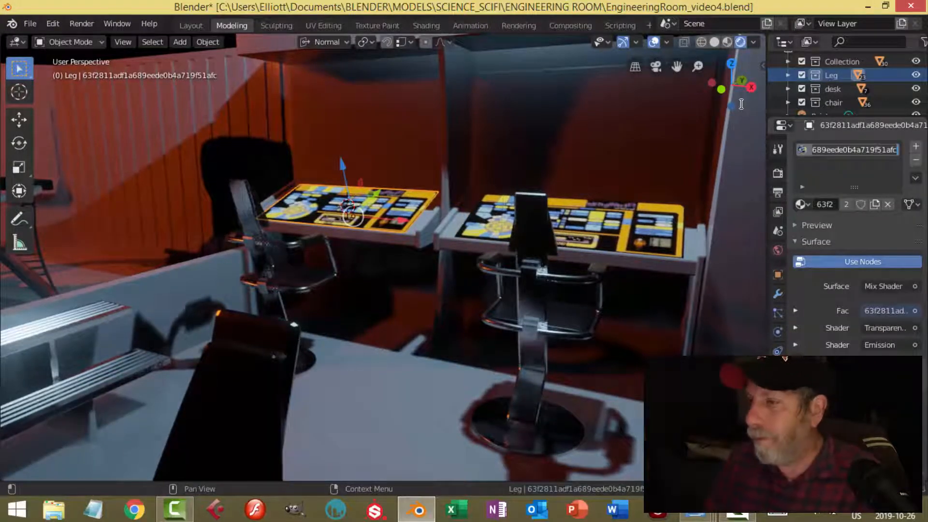
pyautogui.write('deskDecal1')
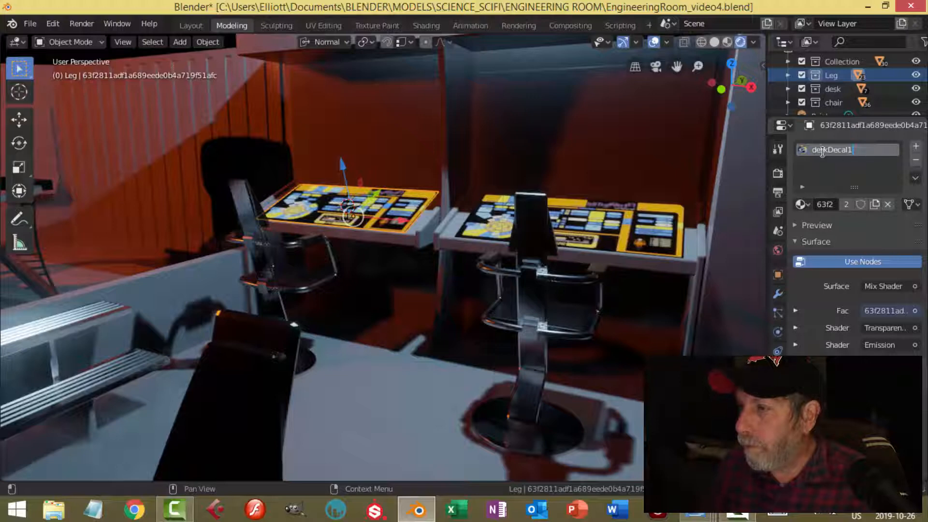
pyautogui.press('BackSpace')
pyautogui.write('D')
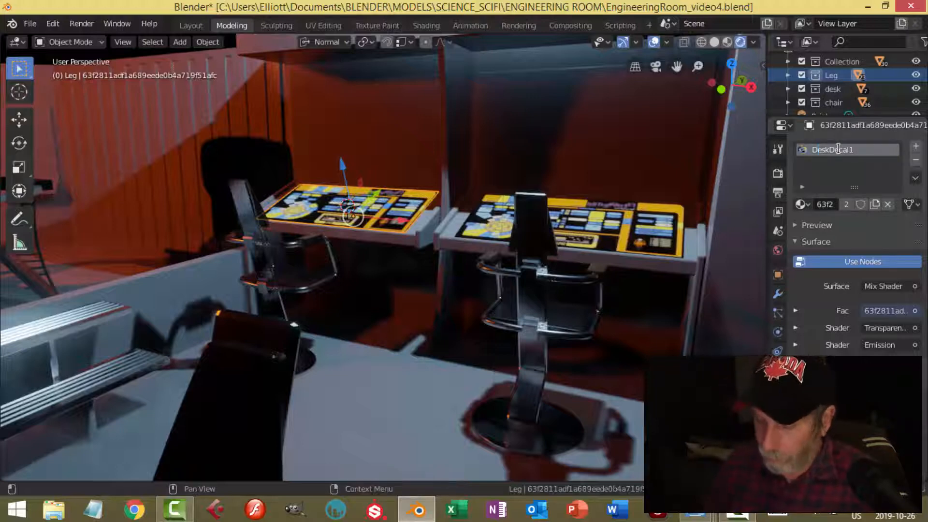
pyautogui.press('Return')
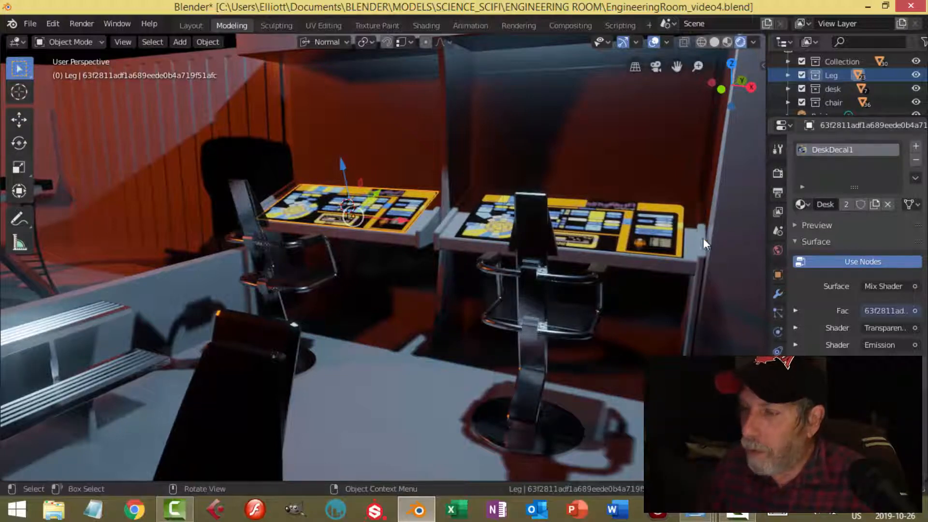
# Make the duplicated control panel's material a separate copy and name it DeskDecal2.
pyautogui.click(645, 225)
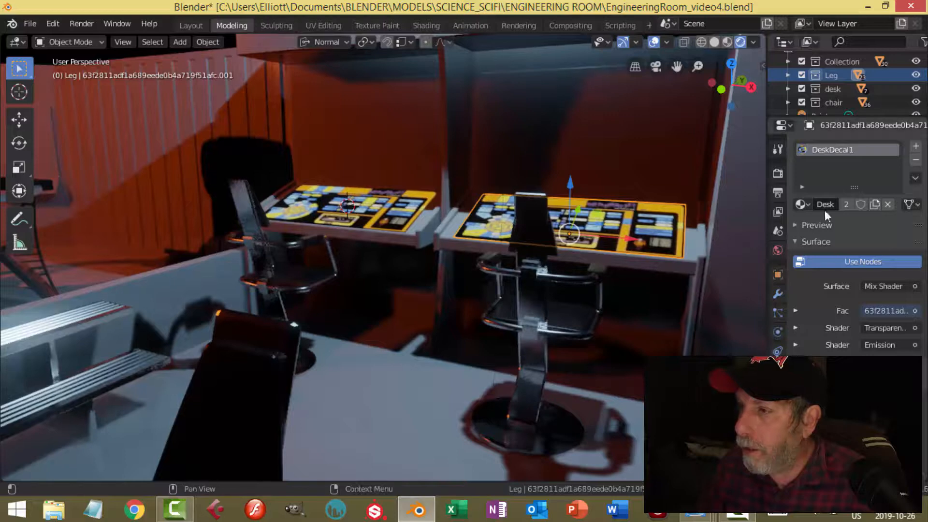
pyautogui.click(873, 204)
pyautogui.doubleClick(871, 150)
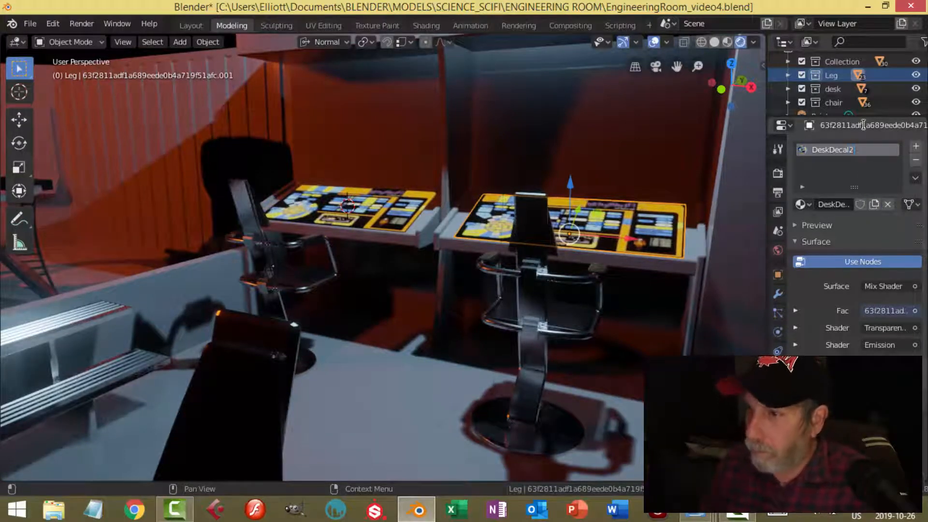
pyautogui.write('DeskDecal2')
pyautogui.press('Return')
# In the Shading workspace, load 69effe298cfeeb995d07b0c5d63e785f.png from the ENGINEERING ROOM GRAPHICS folder into DeskDecal2's image texture.
pyautogui.click(425, 26)
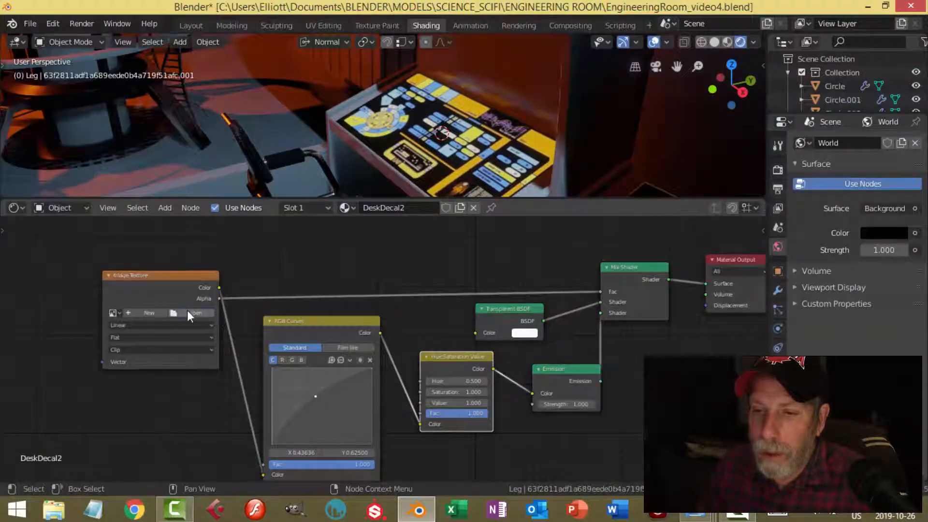
pyautogui.click(199, 313)
pyautogui.click(72, 219)
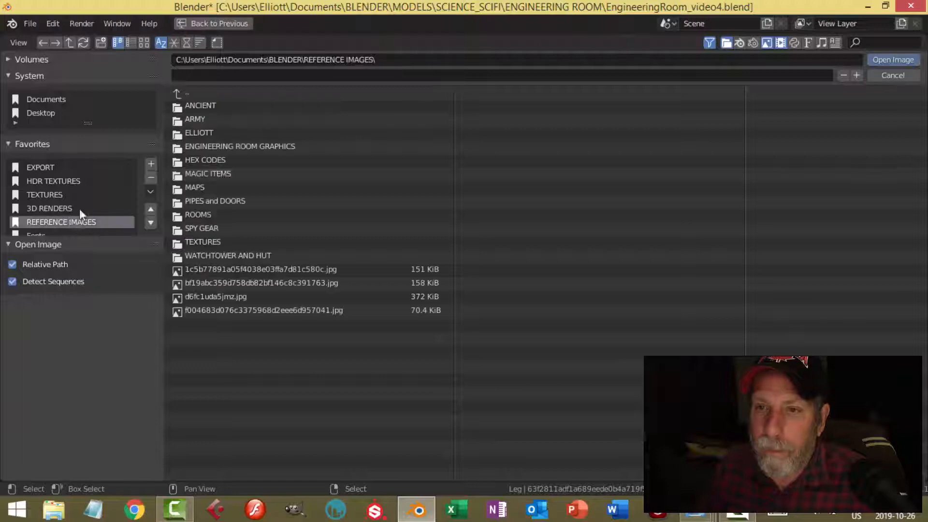
pyautogui.click(236, 146)
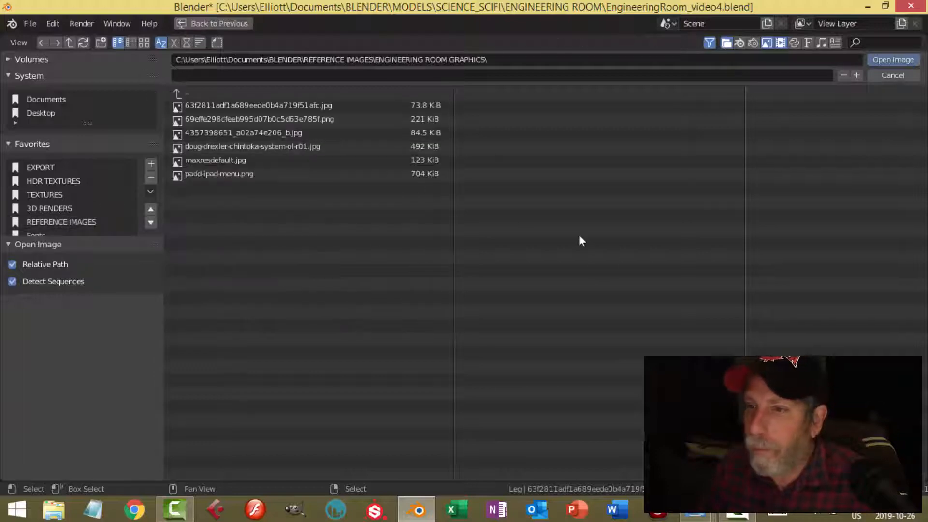
pyautogui.click(144, 42)
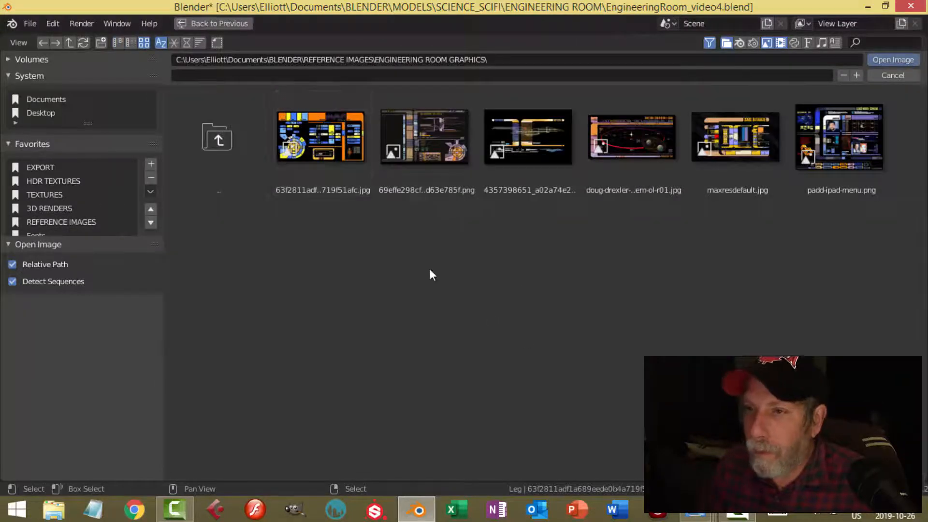
pyautogui.click(418, 129)
pyautogui.click(890, 59)
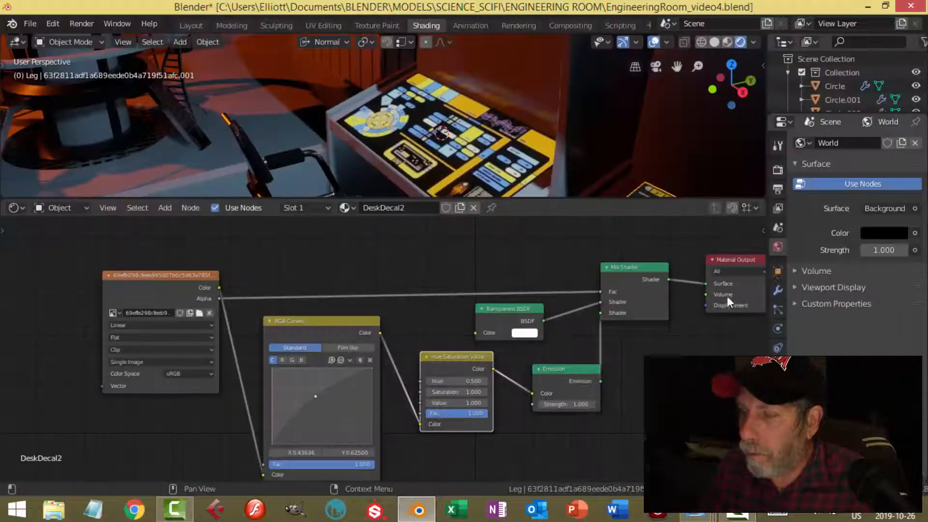
# Examine the new graphic on the adjacent desk and return to the Modeling workspace in Object Mode to view the room's wall console.
pyautogui.scroll(-2, 593, 244)
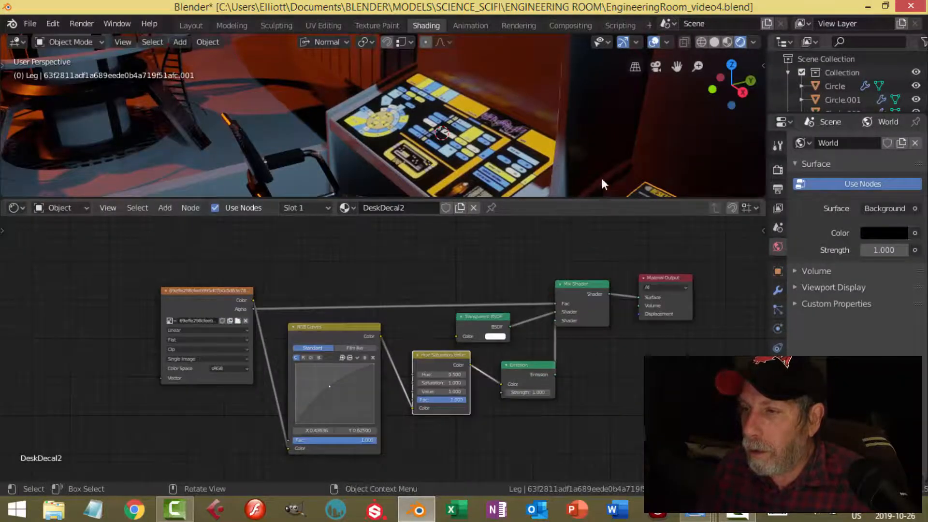
pyautogui.scroll(-5, 599, 177)
pyautogui.moveTo(578, 125); pyautogui.dragTo(576, 177, button='middle')
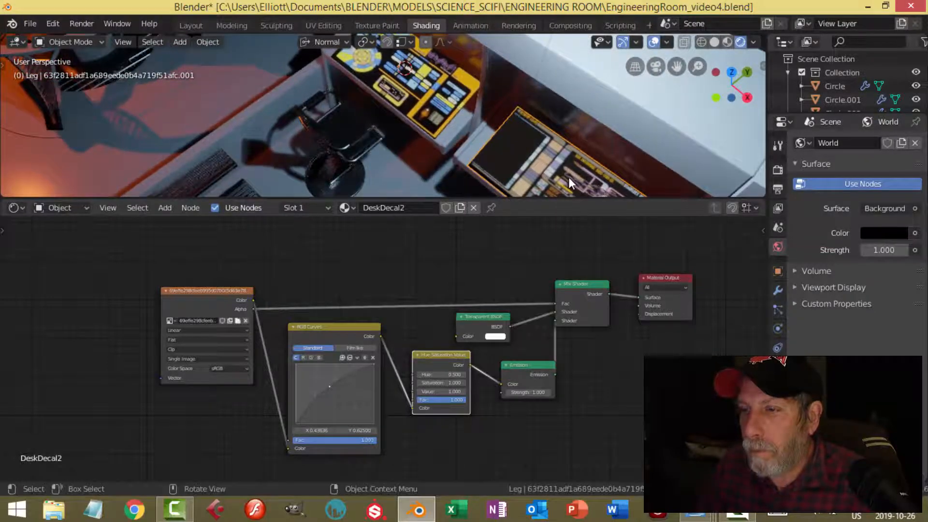
pyautogui.scroll(-3, 563, 167)
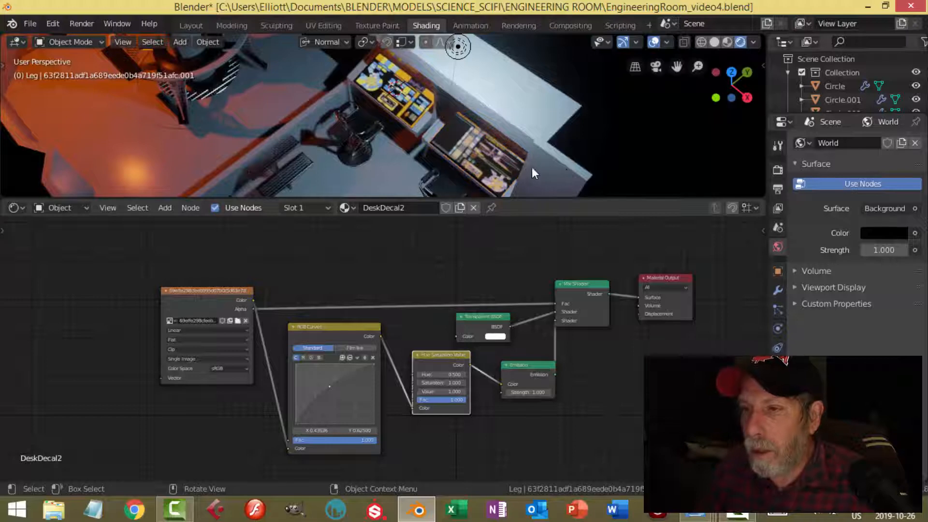
pyautogui.moveTo(509, 192); pyautogui.dragTo(506, 149, button='middle')
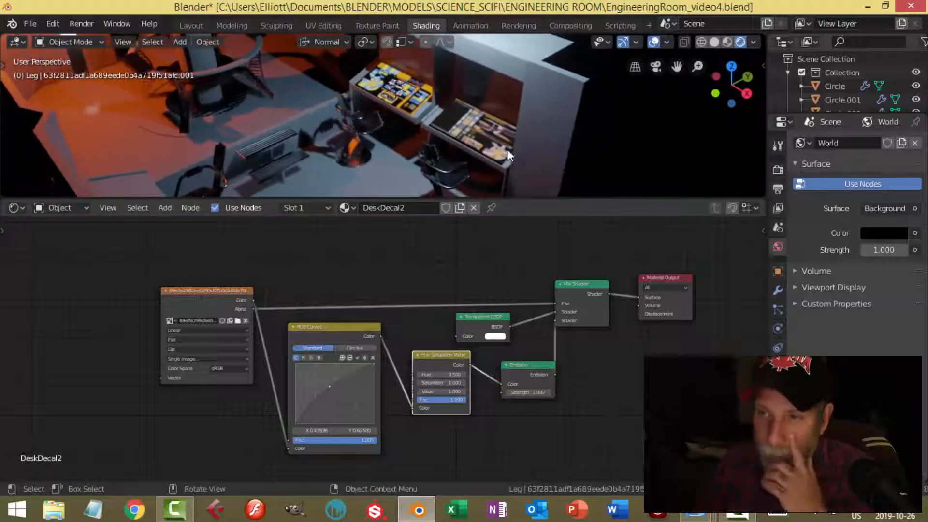
pyautogui.click(231, 26)
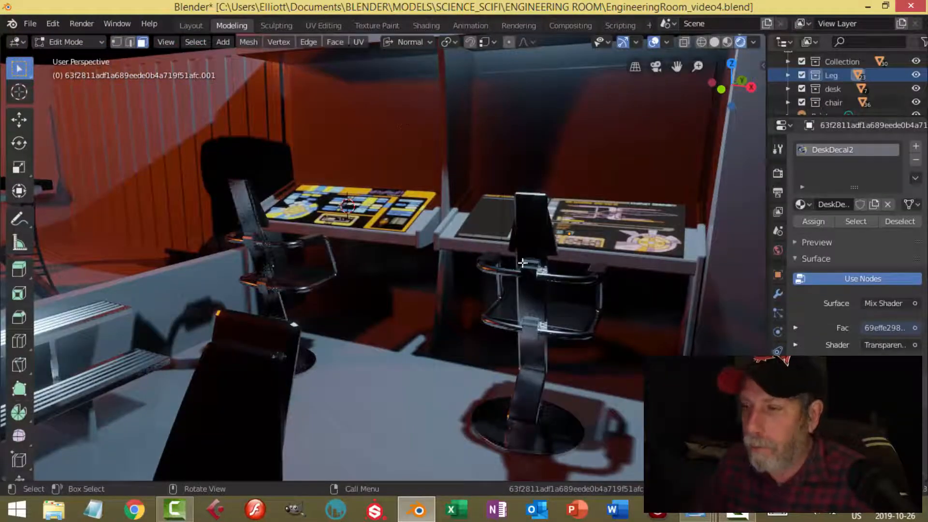
pyautogui.press('Tab')
pyautogui.moveTo(565, 257); pyautogui.dragTo(452, 312, button='middle')
pyautogui.scroll(2, 593, 262)
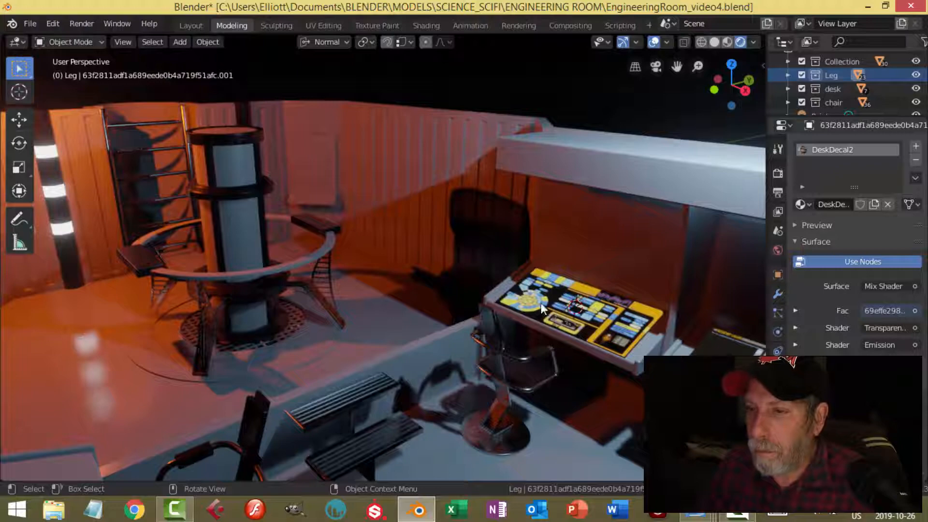
# Set the transform orientation to Global and place the 3D cursor on the front face of the small wall console.
pyautogui.click(330, 180)
pyautogui.press('Tab')
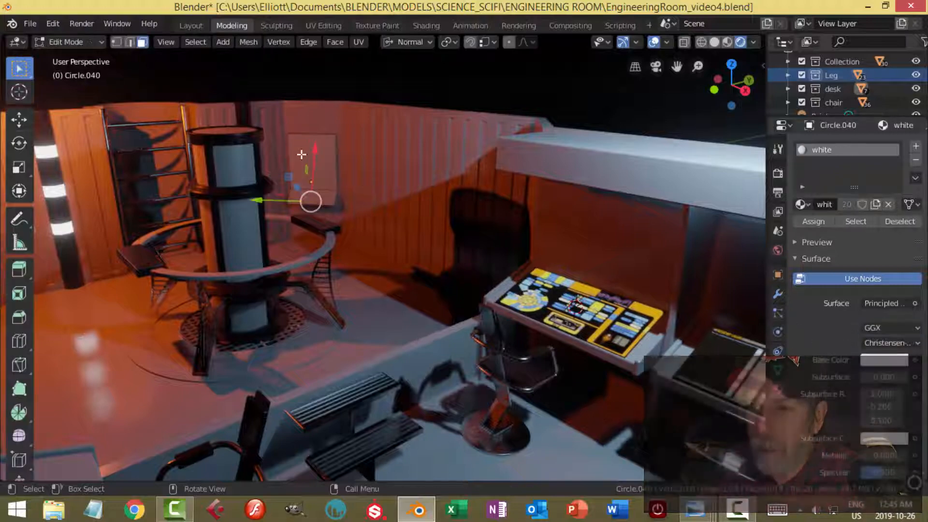
pyautogui.click(409, 42)
pyautogui.click(388, 80)
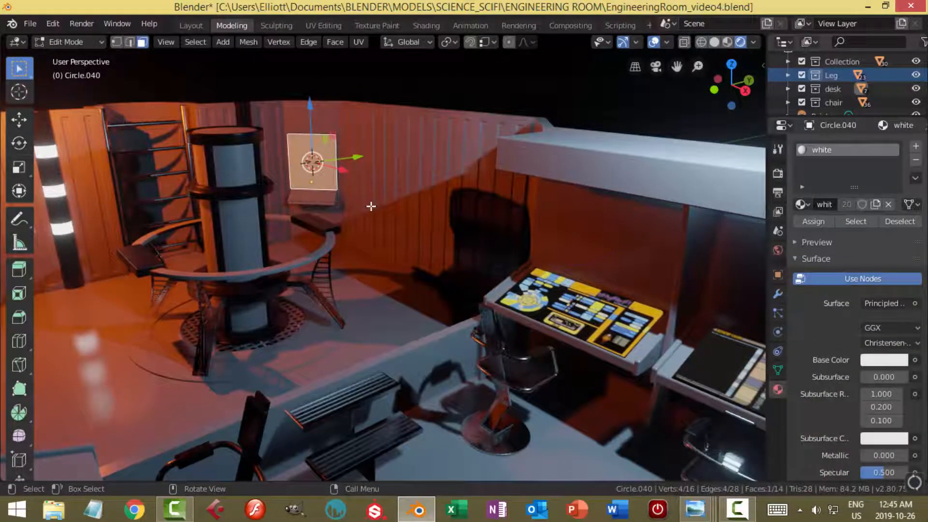
pyautogui.moveTo(371, 205); pyautogui.dragTo(448, 200, button='middle')
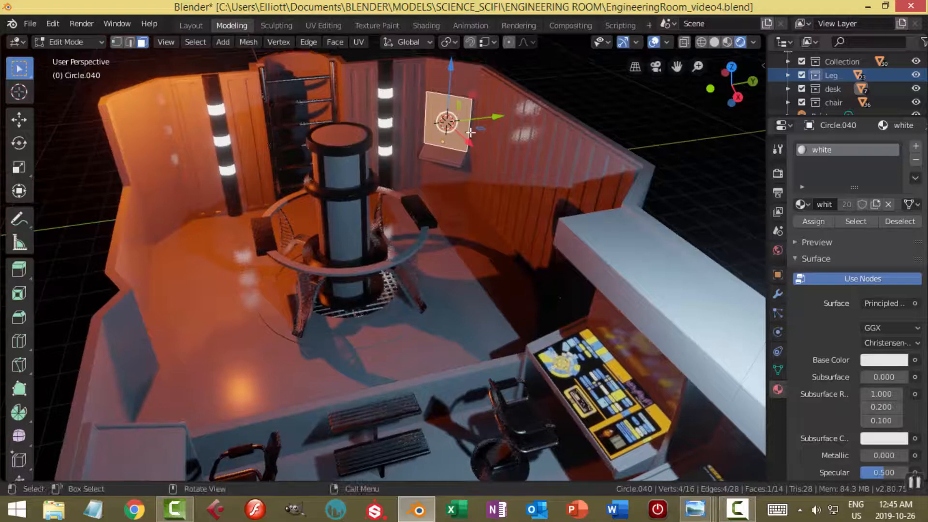
# Import the doug-drexler-chintoka-system-ol-r01.jpg graphic as an image plane at the wall console.
pyautogui.press('Tab')
pyautogui.hotkey('shift', 'a')
pyautogui.moveTo(425, 301)
pyautogui.click(503, 330)
pyautogui.click(631, 145)
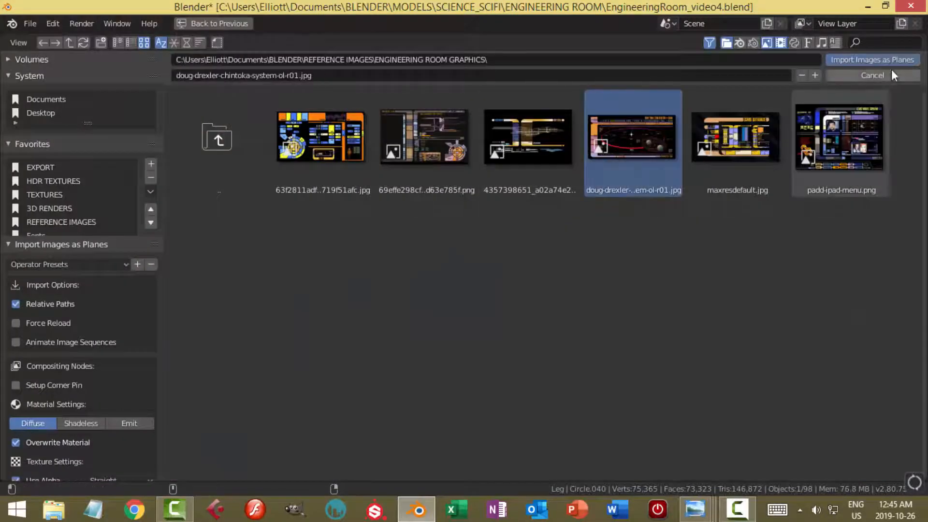
pyautogui.click(887, 61)
# Rotate the imported image plane about the global Z axis to line it up with the wall console.
pyautogui.press('KP_Decimal')
pyautogui.scroll(2, 485, 173)
pyautogui.moveTo(485, 173); pyautogui.dragTo(516, 330, button='middle')
pyautogui.press('r')
pyautogui.press('z')
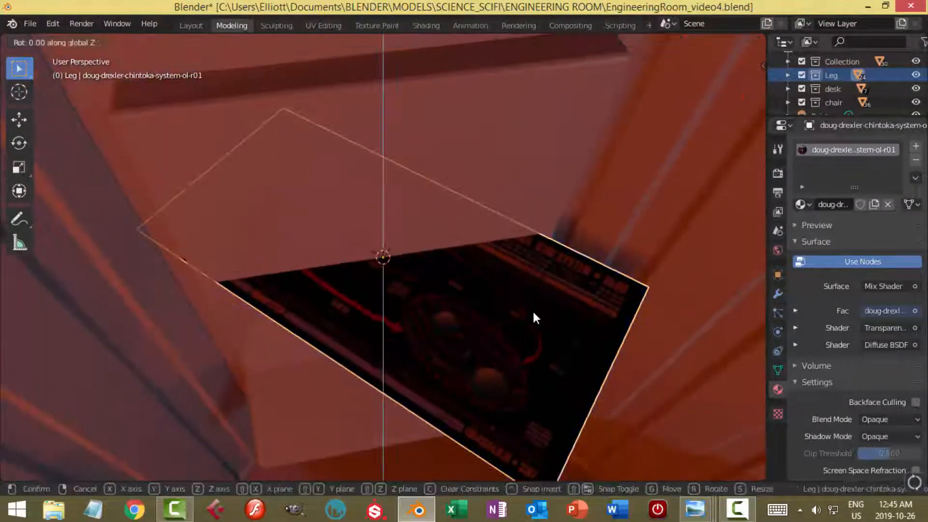
pyautogui.click(549, 175)
pyautogui.moveTo(338, 51); pyautogui.dragTo(404, 190, button='middle')
pyautogui.click(411, 189)
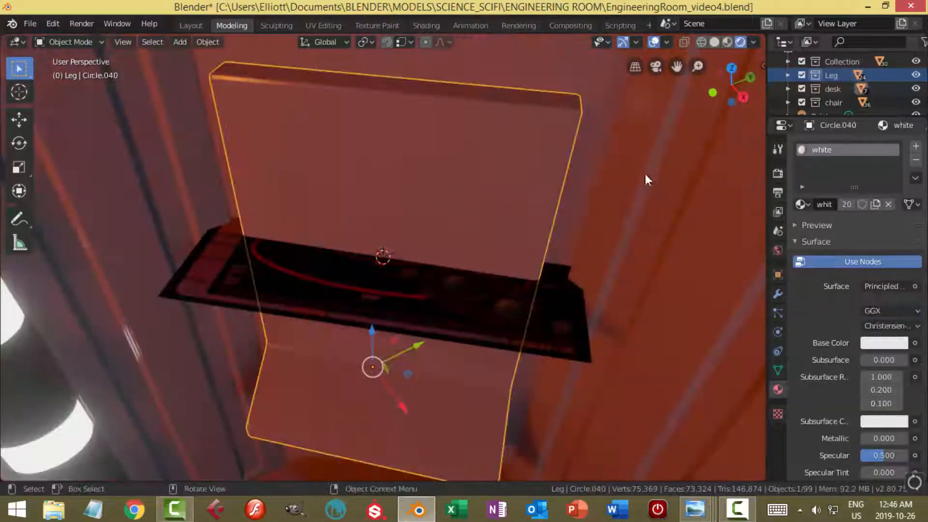
# Move the wall console's top face along the global Z axis to fit the control panel image.
pyautogui.press('n')
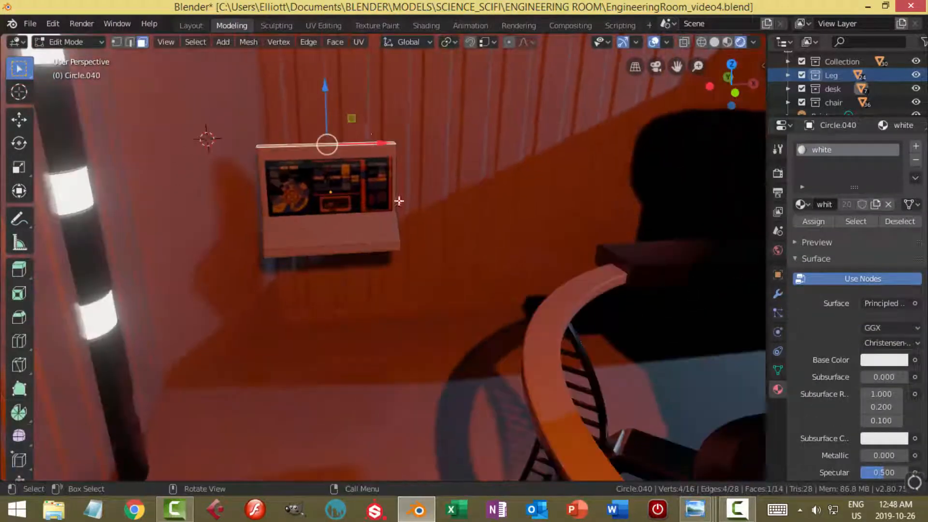
pyautogui.press('g')
pyautogui.press('z')
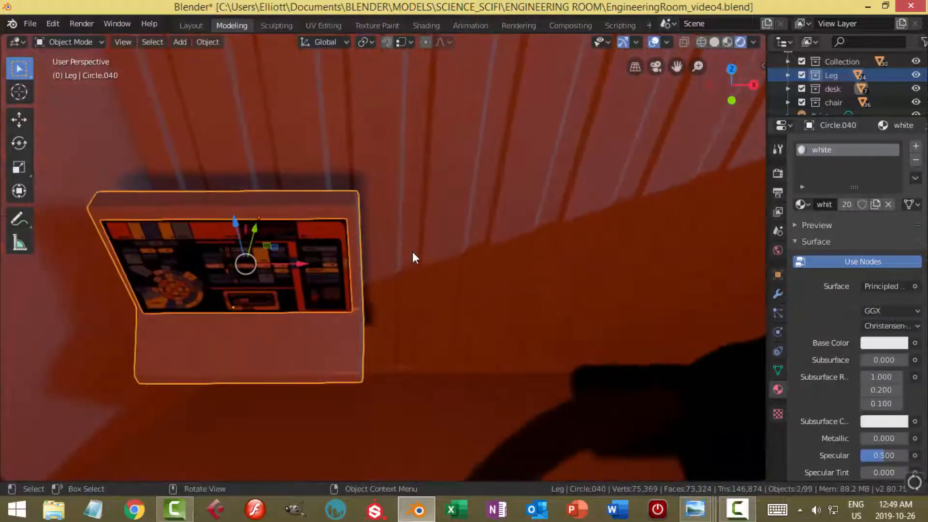
# Rotate the wall console together with its control panel image and move both against the angled wall.
pyautogui.press('r')
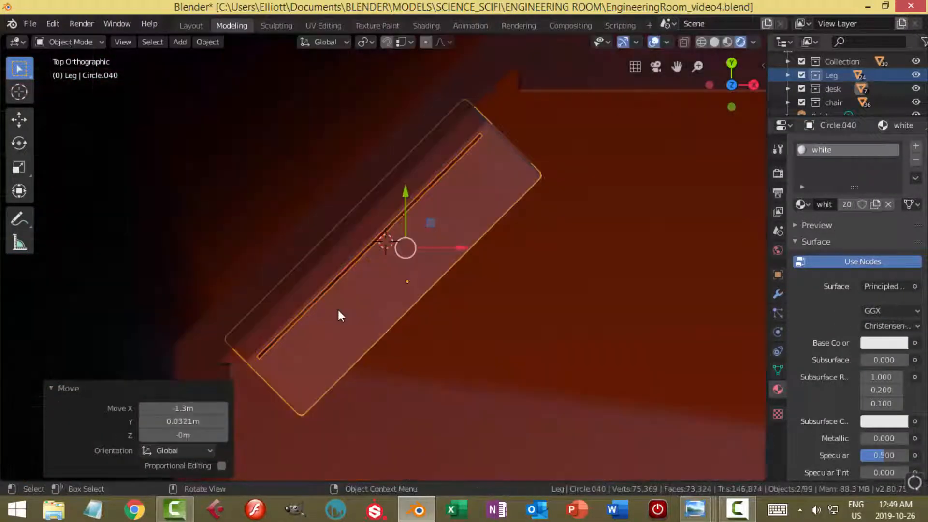
pyautogui.press('g')
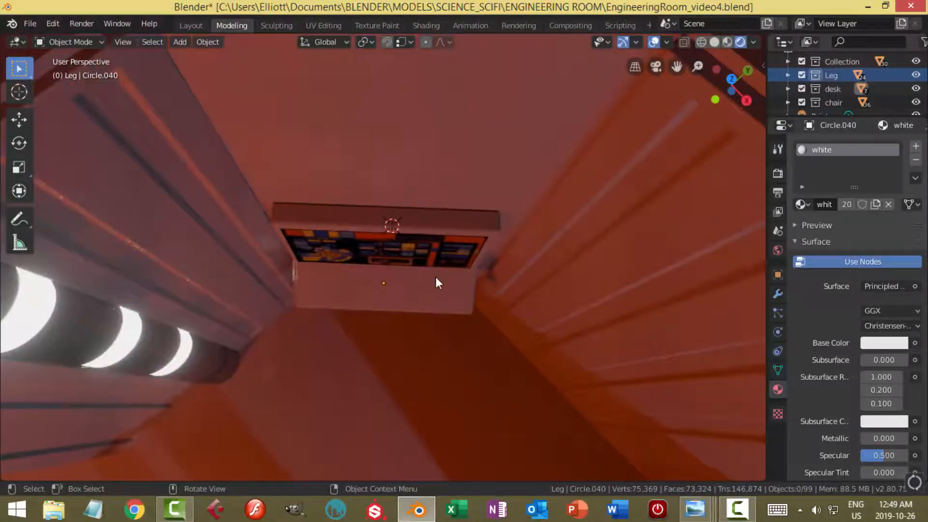
pyautogui.click(471, 257)
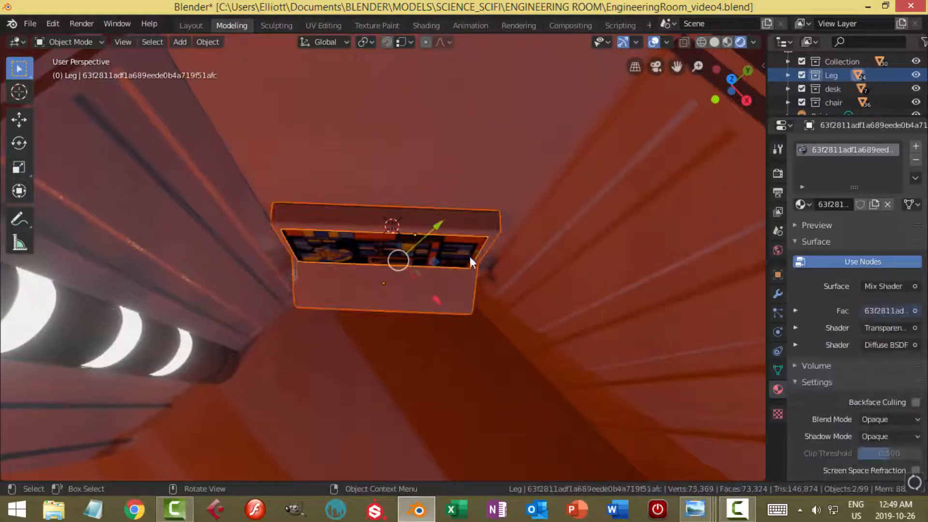
pyautogui.press('KP_7')
pyautogui.press('g')
pyautogui.click(545, 265)
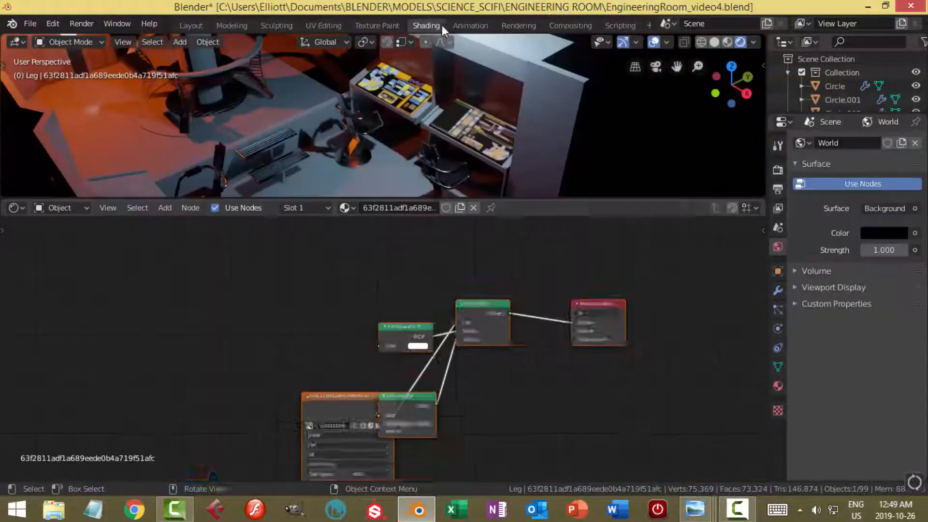
# Spread out the wall console image material's nodes and replace its Diffuse BSDF with an Emission shader.
pyautogui.press('g')
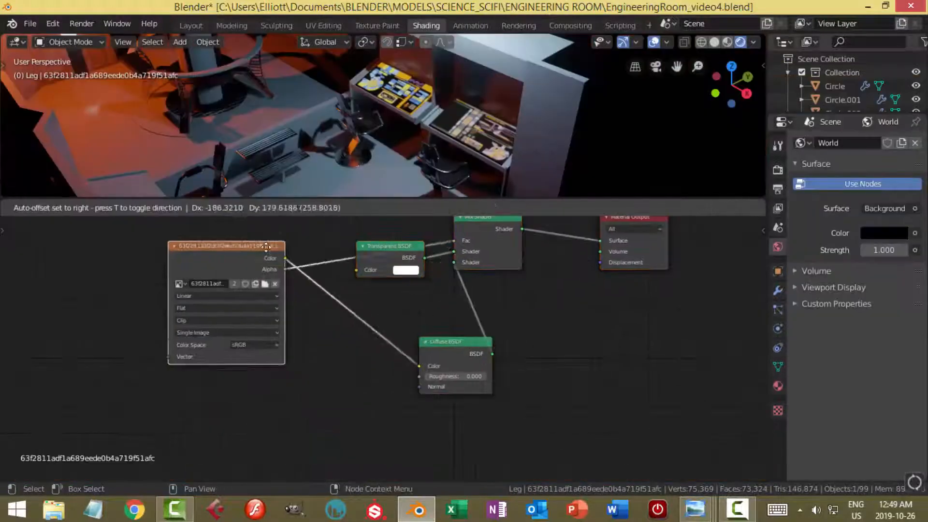
pyautogui.hotkey('shift', 's')
pyautogui.moveTo(451, 343); pyautogui.dragTo(561, 338)
pyautogui.hotkey('shift', 's')
pyautogui.moveTo(425, 337)
pyautogui.click(503, 146)
pyautogui.scroll(3, 450, 338)
pyautogui.scroll(-3, 382, 348)
pyautogui.moveTo(232, 333); pyautogui.dragTo(141, 336)
# Insert an RGB Curves node between the image texture and Emission, and bend its curve upward at X 0.50000.
pyautogui.hotkey('shift', 'a')
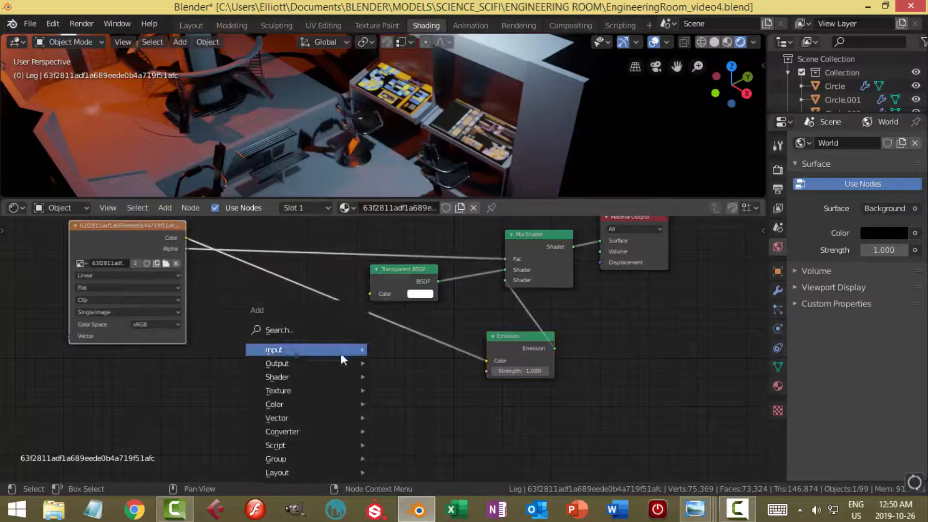
pyautogui.moveTo(333, 404)
pyautogui.click(399, 408)
pyautogui.click(277, 353)
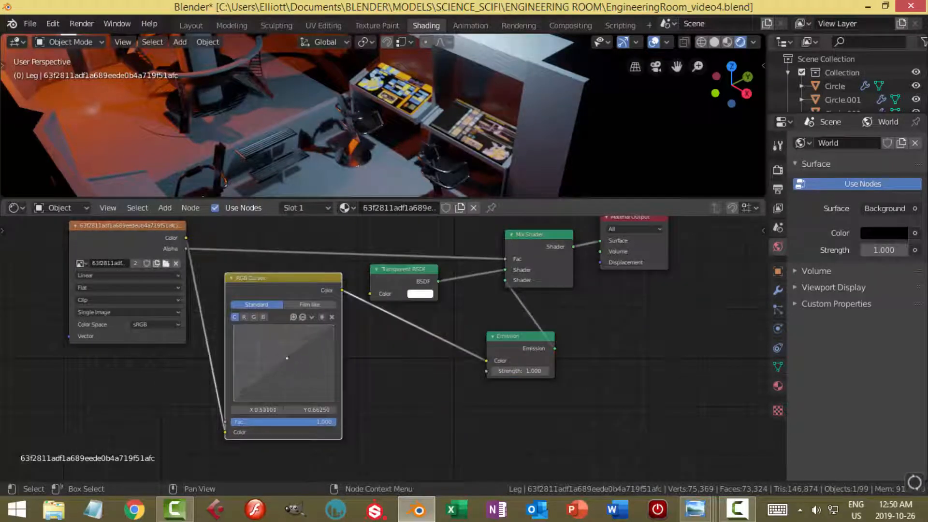
# Spread the wall console material's nodes apart and insert a Hue/Saturation node between RGB Curves and Emission.
pyautogui.moveTo(623, 243); pyautogui.dragTo(695, 242)
pyautogui.moveTo(557, 244); pyautogui.dragTo(596, 238)
pyautogui.moveTo(404, 276); pyautogui.dragTo(459, 274)
pyautogui.hotkey('shift', 'a')
pyautogui.moveTo(397, 372)
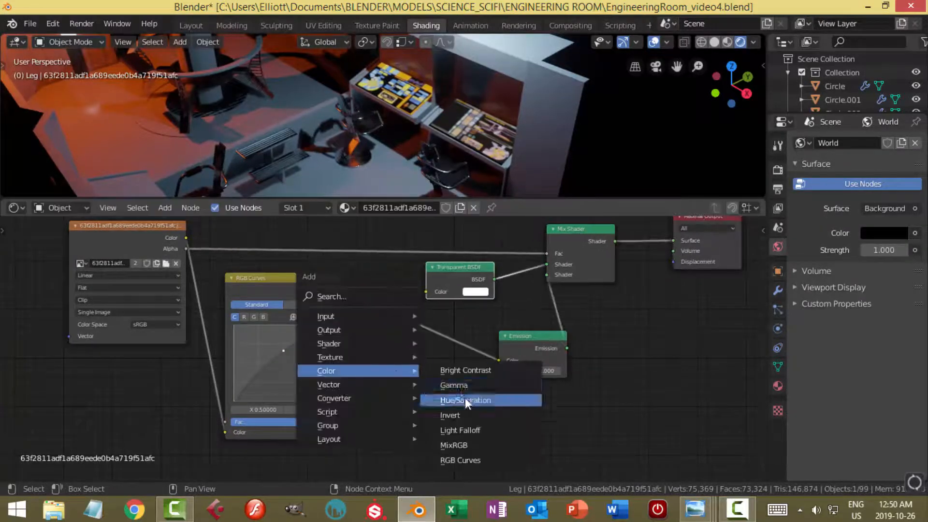
pyautogui.click(465, 400)
pyautogui.click(388, 329)
# Save the room file and return the wall console image plane to Object Mode.
pyautogui.scroll(-3, 387, 338)
pyautogui.keyDown('shift'); pyautogui.moveTo(372, 144); pyautogui.dragTo(416, 181, button='middle'); pyautogui.keyUp('shift')
pyautogui.click(228, 26)
pyautogui.scroll(-6, 514, 171)
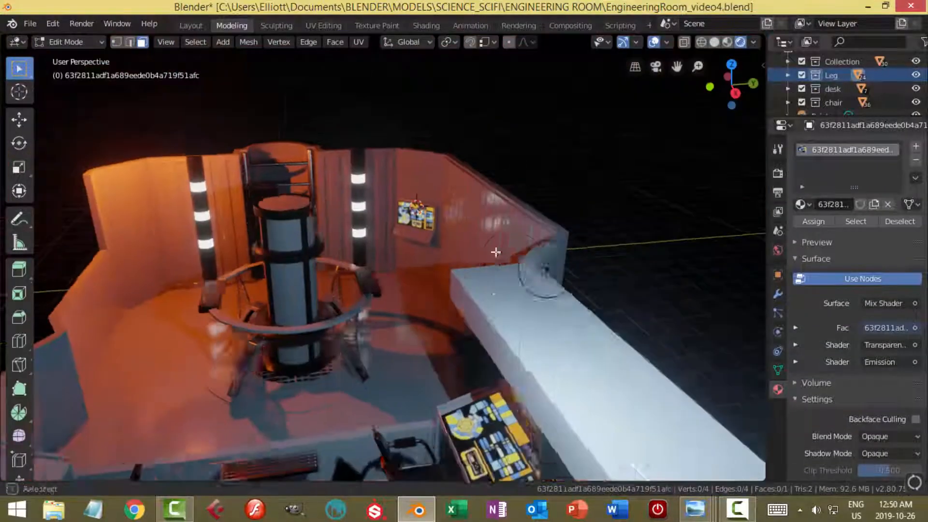
pyautogui.hotkey('ctrl', 's')
pyautogui.keyDown('shift'); pyautogui.moveTo(502, 338); pyautogui.dragTo(525, 271, button='middle'); pyautogui.keyUp('shift')
pyautogui.scroll(-5, 526, 271)
pyautogui.press('Tab')
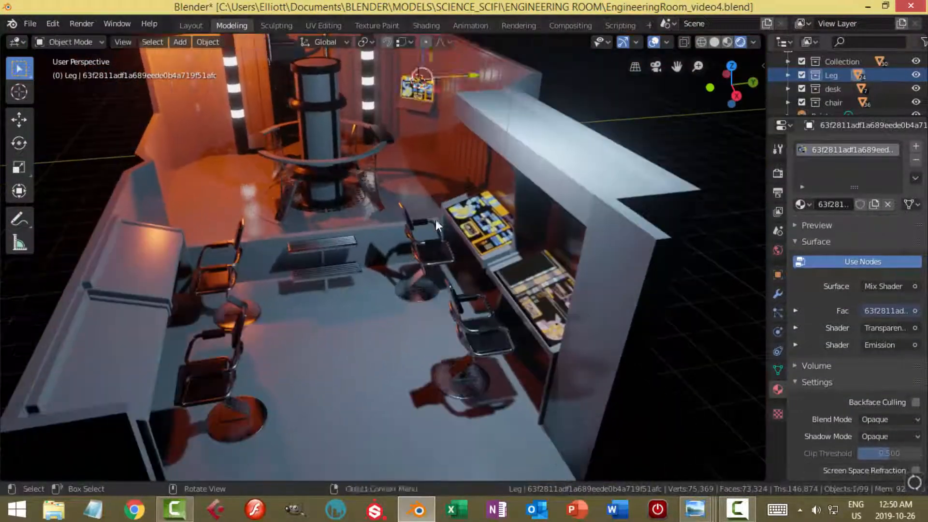
# Duplicate the yellow-blue desk control panel image and move the copy about -4.43 m along global Y.
pyautogui.keyDown('shift'); pyautogui.moveTo(163, 244); pyautogui.dragTo(181, 194, button='middle'); pyautogui.keyUp('shift')
pyautogui.click(495, 190)
pyautogui.hotkey('shift', 'd')
pyautogui.rightClick(495, 190)
pyautogui.press('g')
pyautogui.press('y')
pyautogui.click(321, 238)
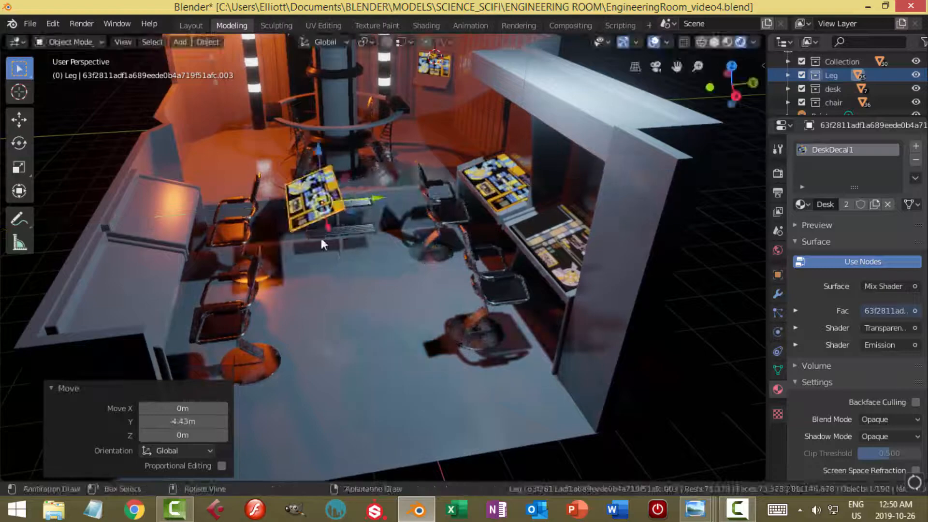
# Rotate the copied control panel image 180 degrees about Z and move it along Y onto the opposite desk.
pyautogui.write('rz180')
pyautogui.press('Return')
pyautogui.press('g')
pyautogui.press('y')
pyautogui.click(208, 194)
# Tilt the copied panel image about the X axis so it lies flush on the sloped desk top.
pyautogui.press('KP_Decimal')
pyautogui.moveTo(386, 271); pyautogui.dragTo(504, 260, button='middle')
pyautogui.press('r')
pyautogui.press('x')
pyautogui.click(450, 253)
# Make the copied panel image's material single-user and rename it DeskDecal3.
pyautogui.hotkey('alt', 'a')
pyautogui.scroll(-2, 504, 260)
pyautogui.click(504, 260)
pyautogui.click(845, 204)
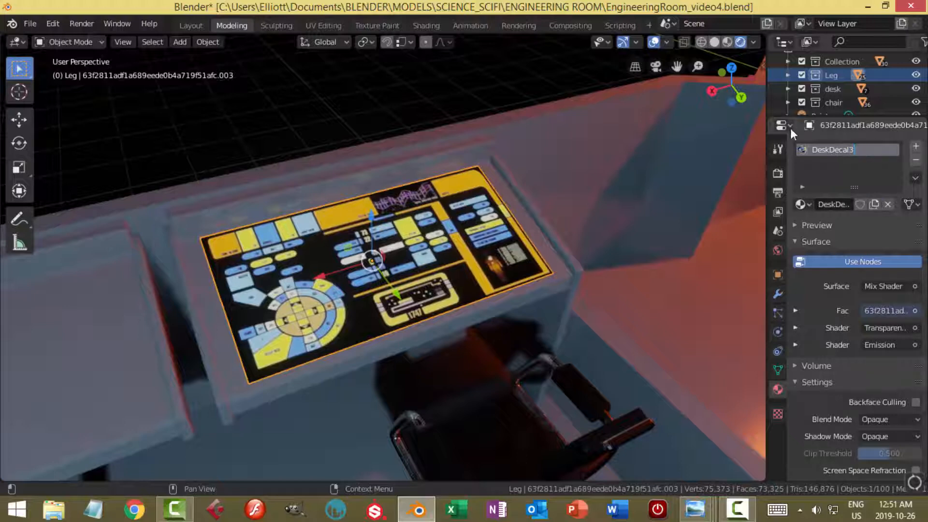
pyautogui.press('Return')
# Replace the DeskDecal3 image texture with padd-ipad-menu.png from the ENGINEERING ROOM GRAPHICS folder.
pyautogui.click(426, 25)
pyautogui.scroll(1, 384, 328)
pyautogui.press('KP_Decimal')
pyautogui.moveTo(382, 116); pyautogui.dragTo(384, 143, button='middle')
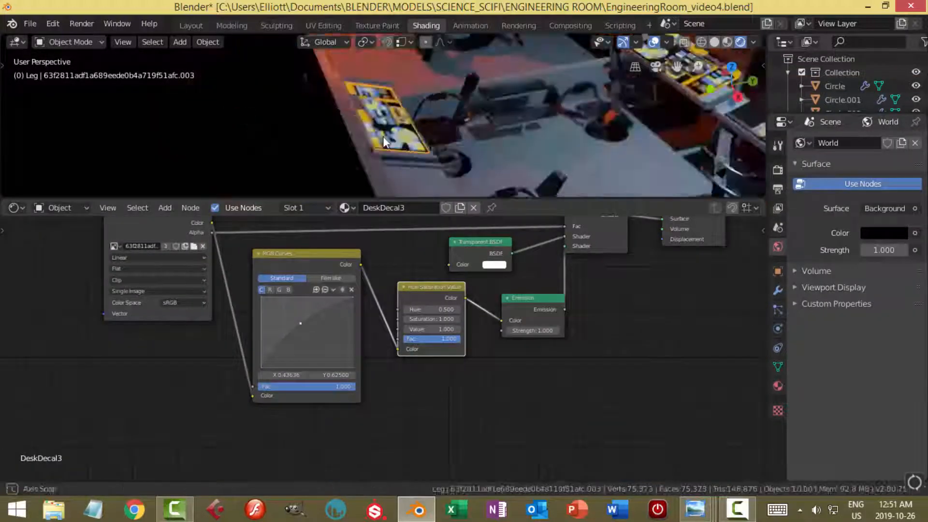
pyautogui.click(194, 246)
pyautogui.click(61, 221)
pyautogui.click(626, 140)
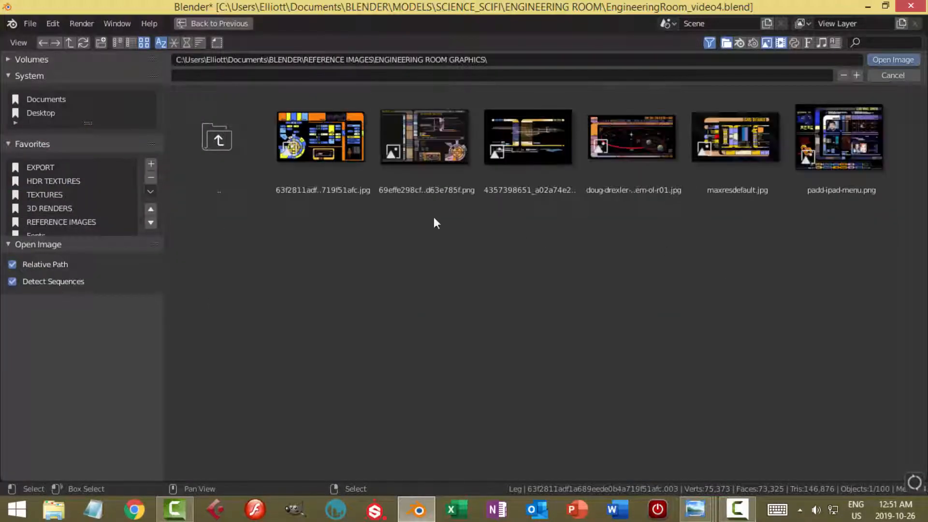
pyautogui.click(841, 140)
pyautogui.click(894, 60)
# Duplicate the DeskDecal3 panel about 3.09 m along X onto the neighbouring desk and make the copy's material single-user.
pyautogui.scroll(-3, 423, 157)
pyautogui.click(232, 25)
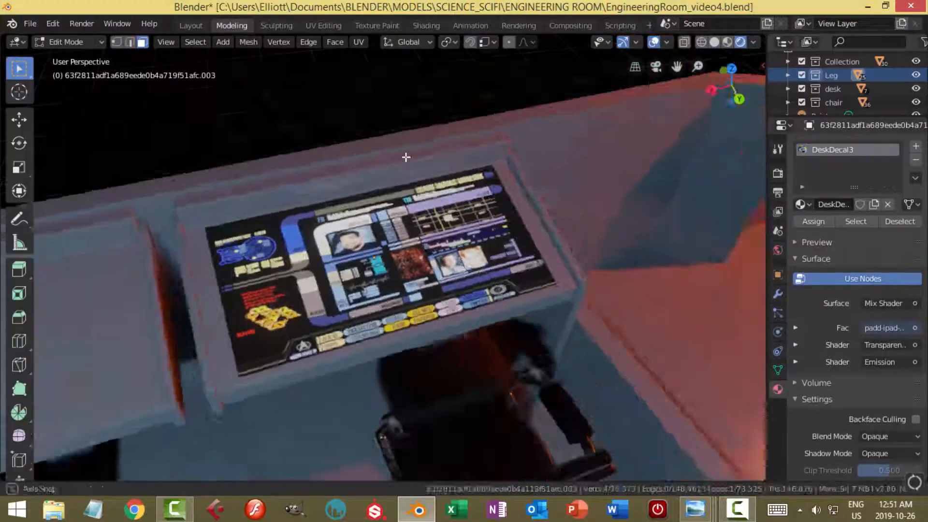
pyautogui.scroll(-4, 405, 157)
pyautogui.press('Tab')
pyautogui.moveTo(469, 253); pyautogui.dragTo(497, 248, button='middle')
pyautogui.hotkey('shift', 'd')
pyautogui.rightClick(497, 248)
pyautogui.moveTo(460, 220); pyautogui.dragTo(232, 242)
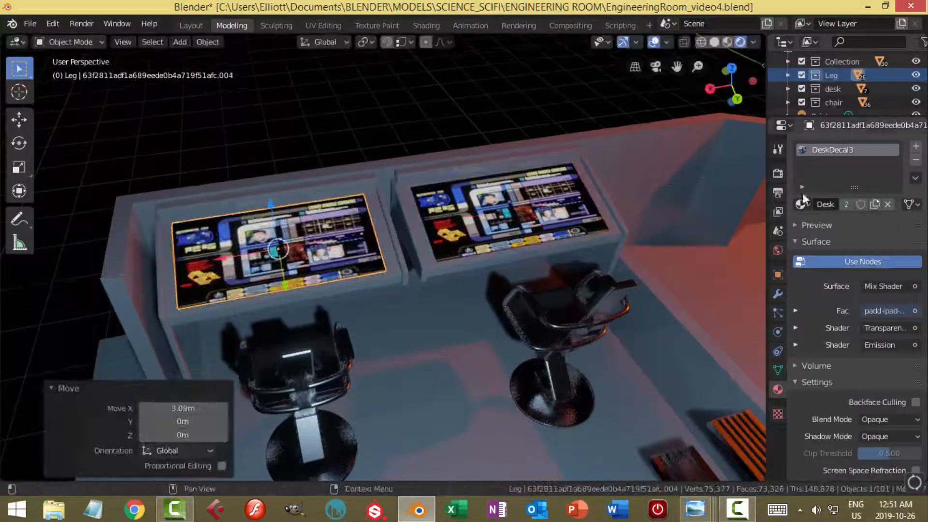
pyautogui.click(846, 204)
pyautogui.scroll(-3, 865, 322)
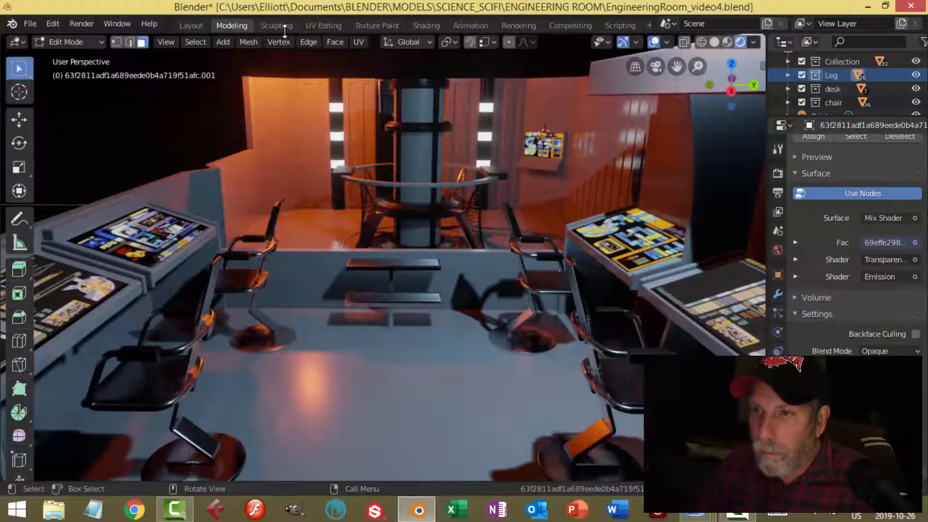
# Replace the DeskDecal2 image texture on the desk beside the end wall with doug-drexler-chintoka-system-ol-r01.jpg.
pyautogui.click(419, 25)
pyautogui.scroll(2, 334, 291)
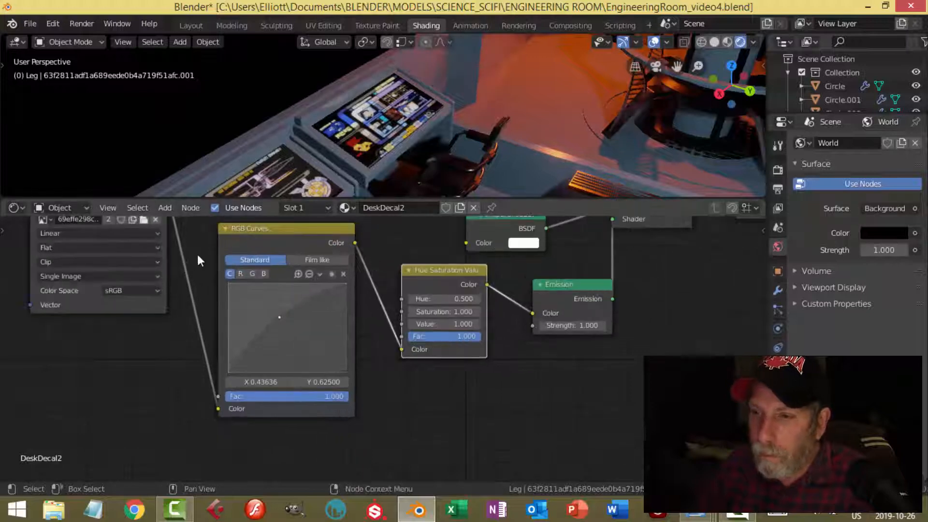
pyautogui.press('KP_Decimal')
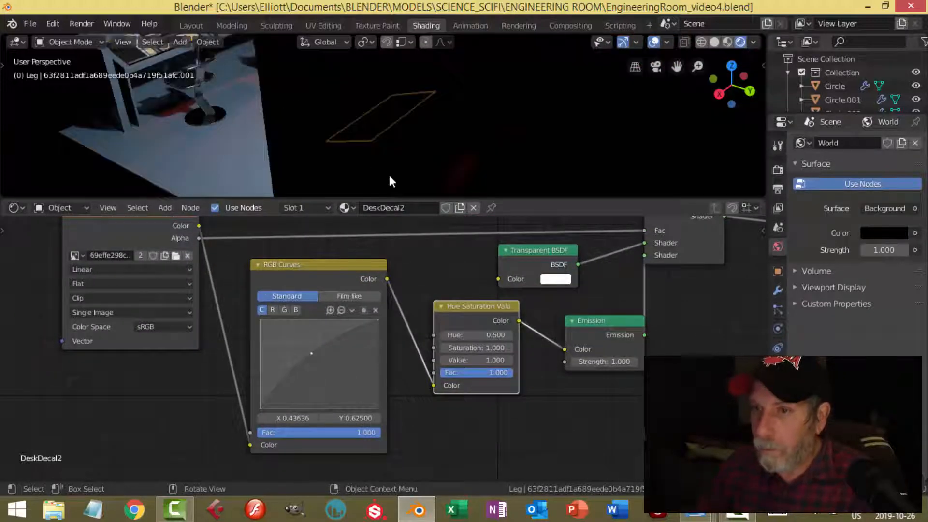
pyautogui.moveTo(336, 136); pyautogui.dragTo(489, 141, button='middle')
pyautogui.scroll(5, 472, 144)
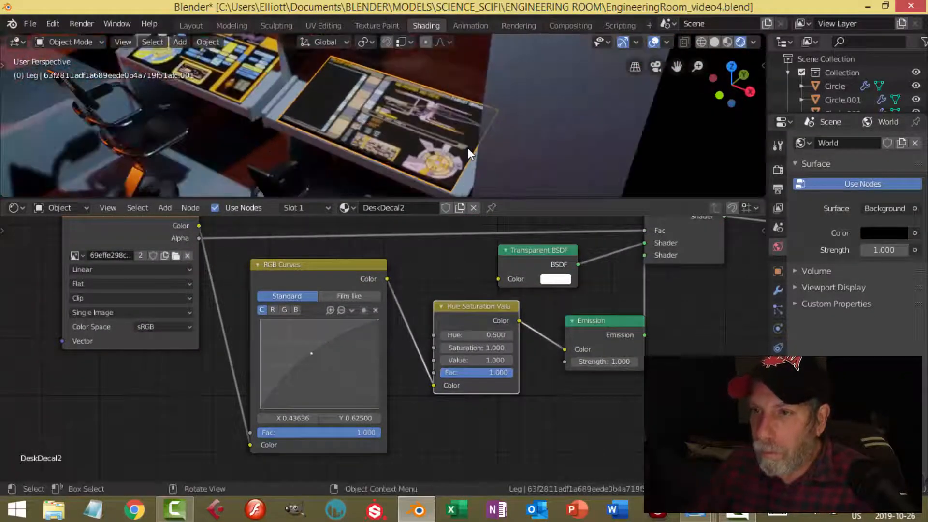
pyautogui.click(186, 255)
pyautogui.click(167, 256)
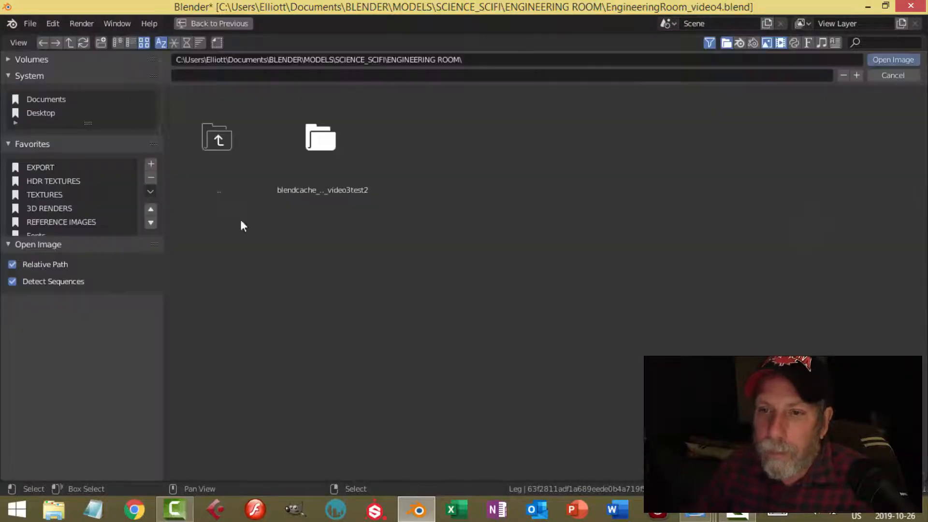
pyautogui.click(81, 217)
pyautogui.click(619, 179)
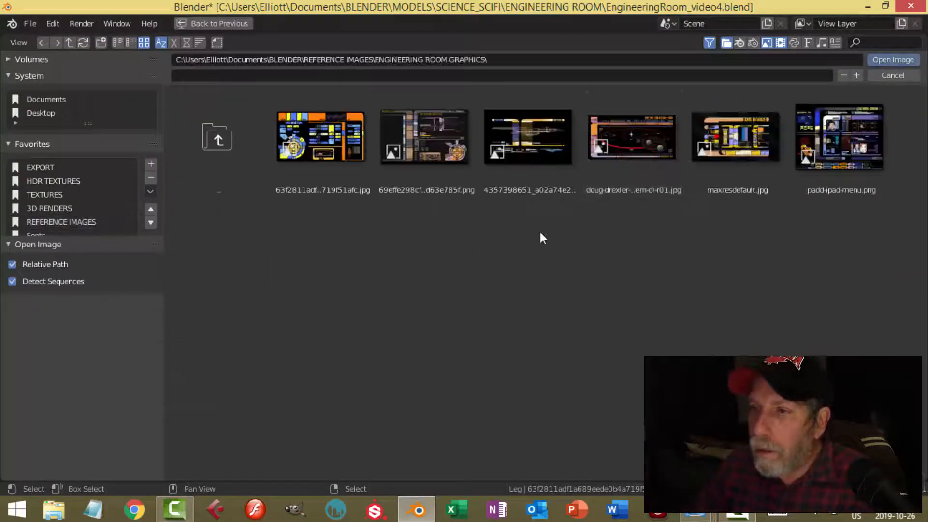
pyautogui.click(641, 155)
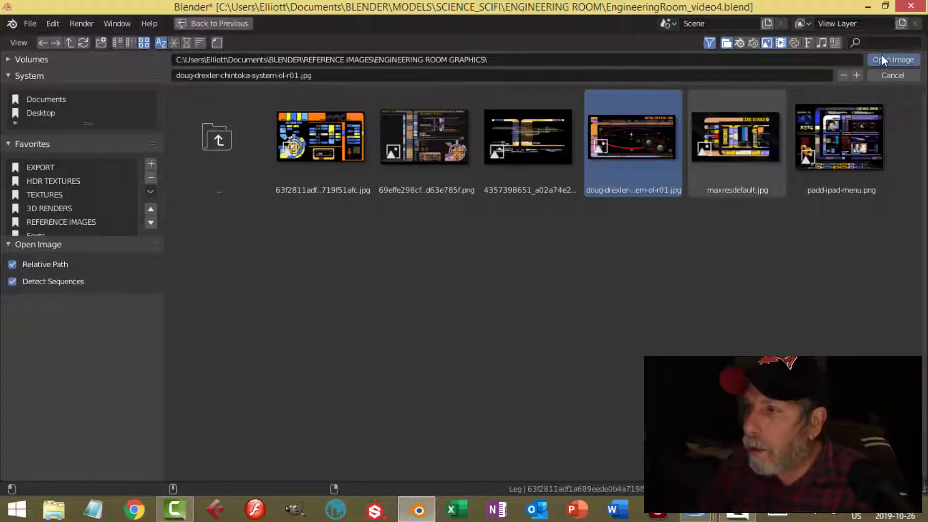
pyautogui.click(893, 60)
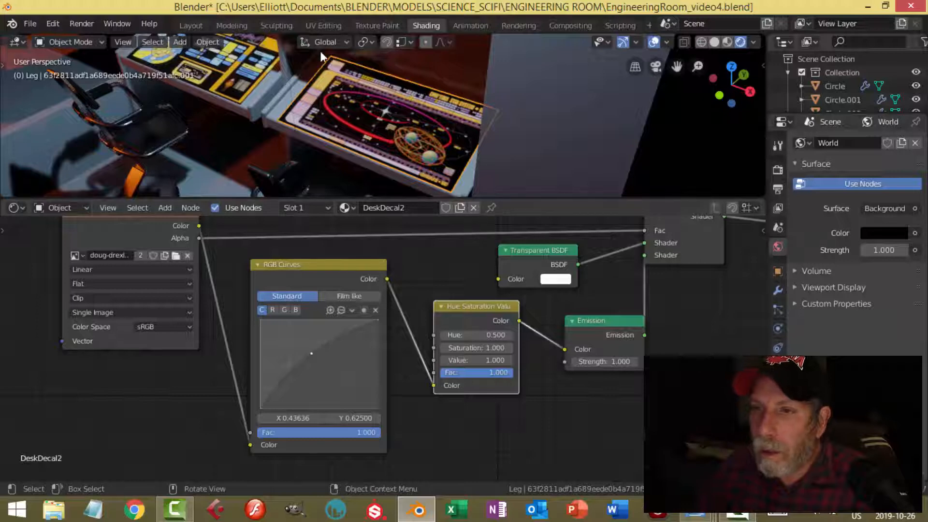
# Leave Edit Mode on the desk panel image and save the room file.
pyautogui.click(245, 28)
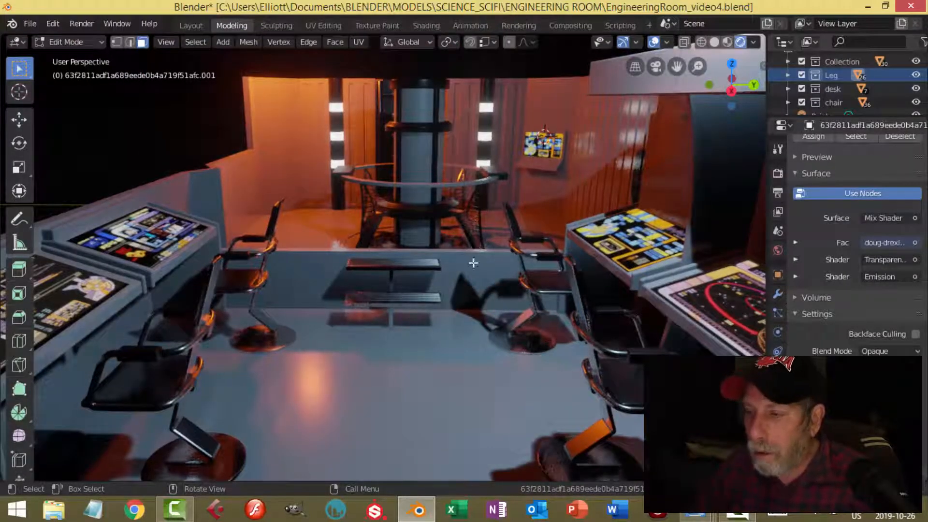
pyautogui.press('Tab')
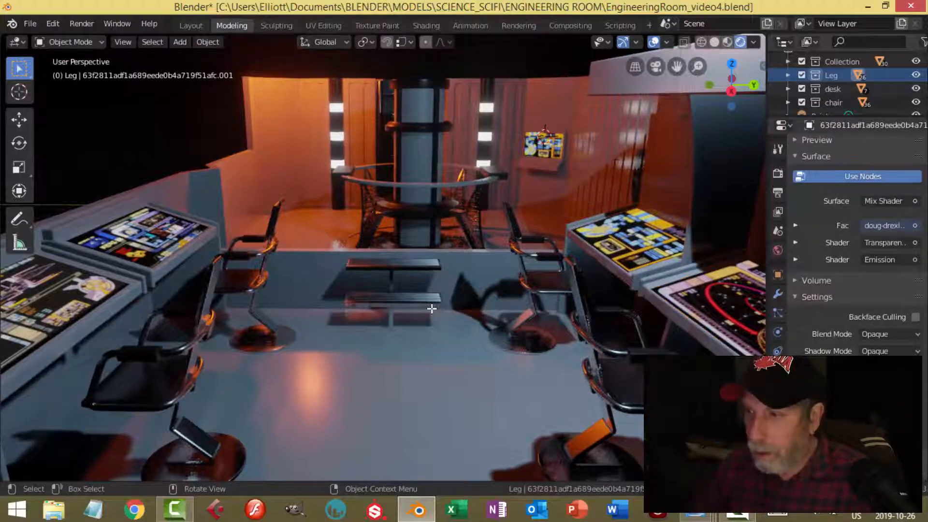
pyautogui.hotkey('ctrl', 's')
pyautogui.moveTo(407, 257); pyautogui.dragTo(433, 306, button='middle')
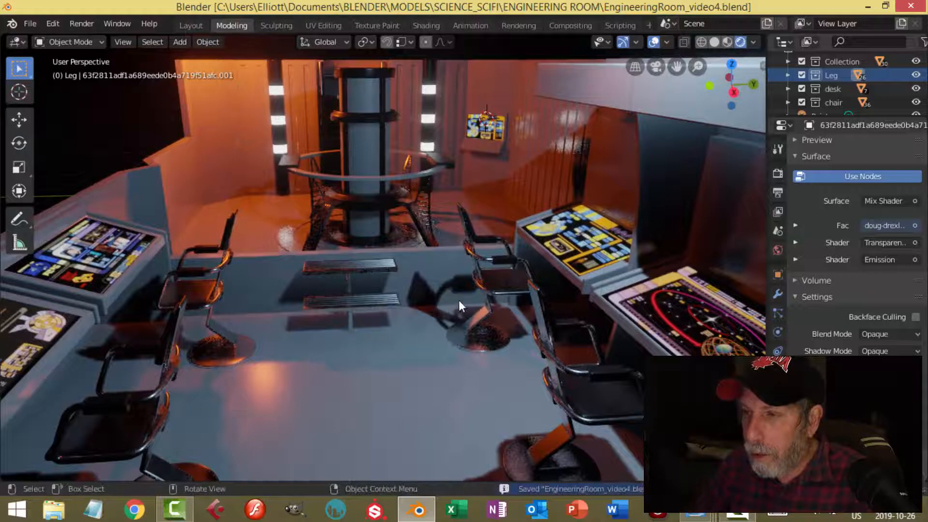
# Snap the 3D cursor to the top face of the small black console on the ring rail.
pyautogui.click(288, 161)
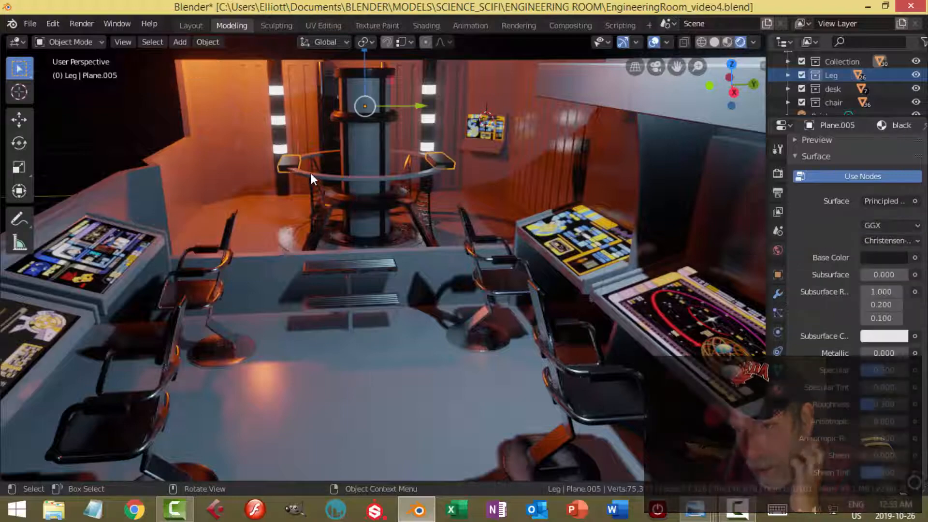
pyautogui.press('Tab')
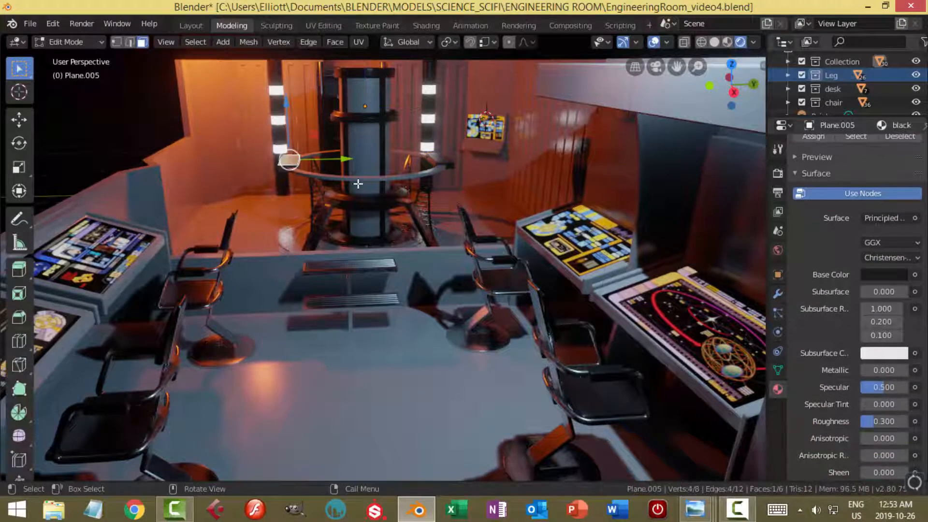
pyautogui.press('KP_Decimal')
pyautogui.moveTo(369, 192); pyautogui.dragTo(491, 265, button='middle')
pyautogui.hotkey('shift', 's')
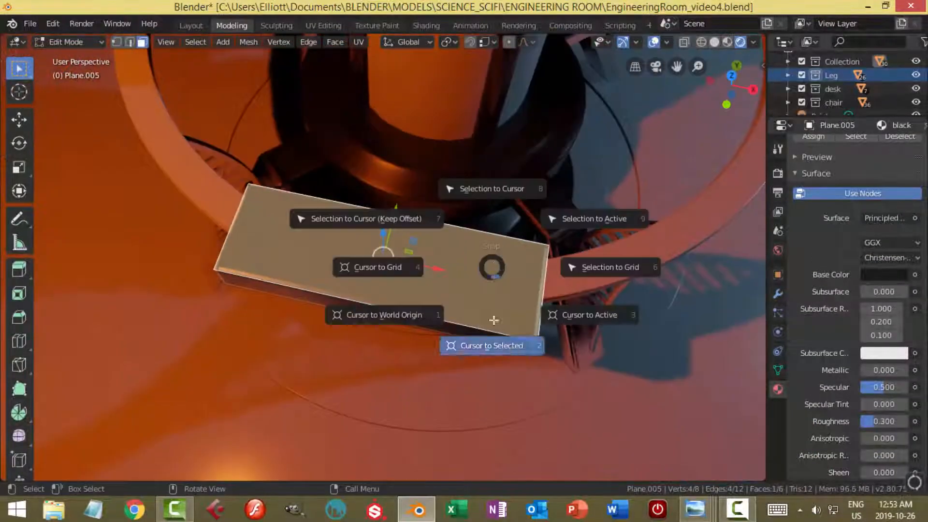
pyautogui.click(493, 320)
# Import 63f2811adf1a689eede0b4a719f51afc.jpg as an image plane at the rail console's top.
pyautogui.press('Tab')
pyautogui.hotkey('shift', 'a')
pyautogui.moveTo(427, 363)
pyautogui.click(521, 392)
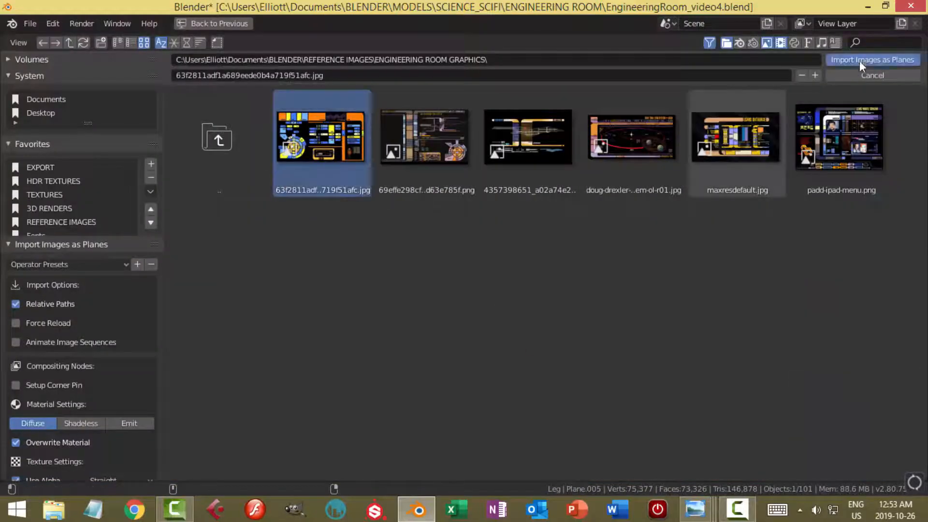
pyautogui.click(863, 64)
# Scale the new image plane in Edit Mode, first uniformly and separately along Y, to match the rail console.
pyautogui.scroll(-3, 585, 292)
pyautogui.moveTo(584, 292); pyautogui.dragTo(430, 241, button='middle')
pyautogui.press('Tab')
pyautogui.press('s')
pyautogui.click(522, 258)
pyautogui.press('s')
pyautogui.press('y')
pyautogui.click(458, 309)
# Adjust the image plane's height and scale it along X to fit the rail console's top.
pyautogui.moveTo(381, 208); pyautogui.dragTo(381, 209)
pyautogui.press('s')
pyautogui.press('x')
pyautogui.moveTo(384, 212); pyautogui.dragTo(420, 254, button='middle')
pyautogui.click(546, 325)
pyautogui.press('Tab')
# Try a Shrinkwrap modifier on the image plane, targeting the rail console with a 0.001 m offset.
pyautogui.click(778, 294)
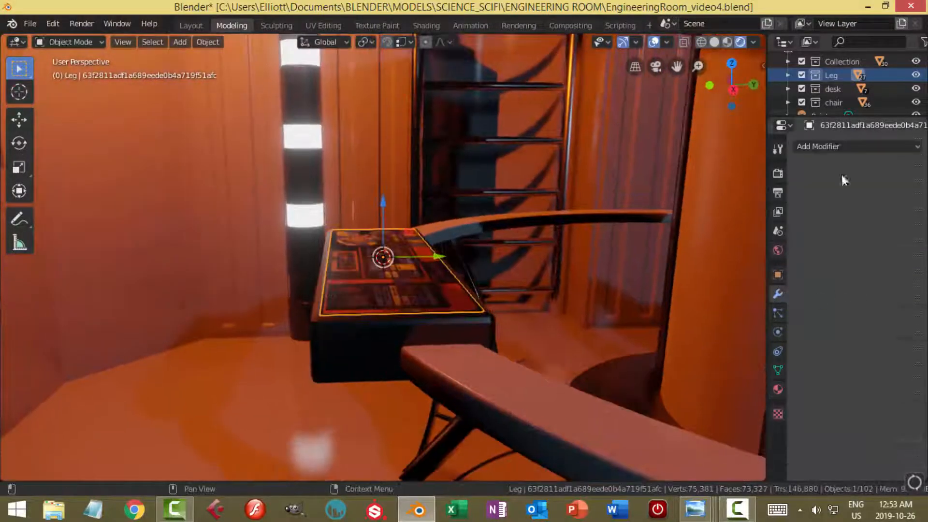
pyautogui.click(856, 146)
pyautogui.click(770, 304)
pyautogui.click(846, 221)
pyautogui.click(466, 333)
pyautogui.doubleClick(832, 238)
pyautogui.write('0.001')
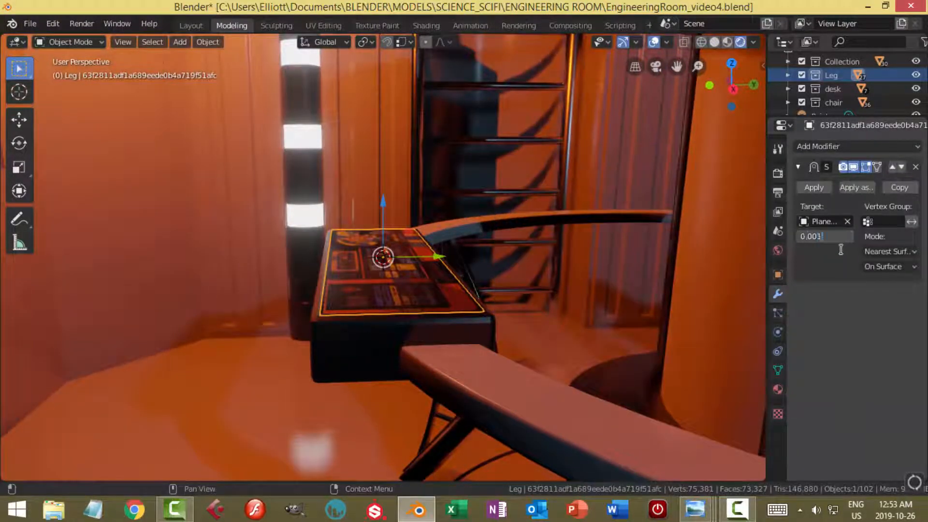
pyautogui.press('Return')
# Remove the image plane's Shrinkwrap modifier and raise the plane slightly above the rail console.
pyautogui.click(388, 226)
pyautogui.press('h')
pyautogui.click(381, 293)
pyautogui.moveTo(384, 203); pyautogui.dragTo(386, 196)
pyautogui.click(915, 166)
pyautogui.hotkey('alt', 'h')
pyautogui.moveTo(398, 322); pyautogui.dragTo(387, 299, button='middle')
pyautogui.click(386, 257)
pyautogui.moveTo(382, 197); pyautogui.dragTo(381, 190)
pyautogui.moveTo(387, 207); pyautogui.dragTo(406, 247, button='middle')
# Add a Shrinkwrap modifier to the raised image plane with the rail console as target and an offset of 0.001 m.
pyautogui.click(822, 147)
pyautogui.click(776, 297)
pyautogui.click(846, 222)
pyautogui.click(407, 365)
pyautogui.write('0.')
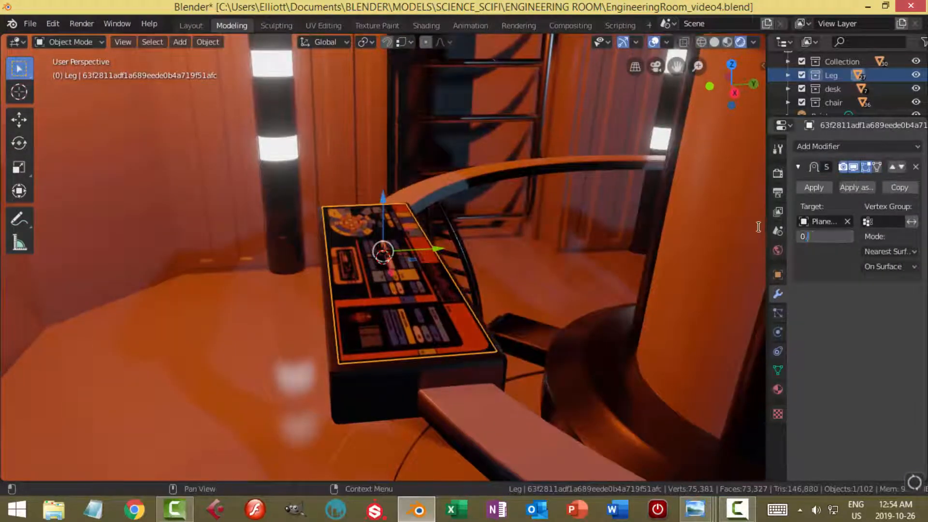
pyautogui.write('001')
pyautogui.press('Return')
# Replace the Diffuse BSDF in the rail console image's material with an Emission shader and spread out the nodes.
pyautogui.click(410, 27)
pyautogui.scroll(-1, 410, 343)
pyautogui.moveTo(311, 363); pyautogui.dragTo(166, 231)
pyautogui.click(409, 365)
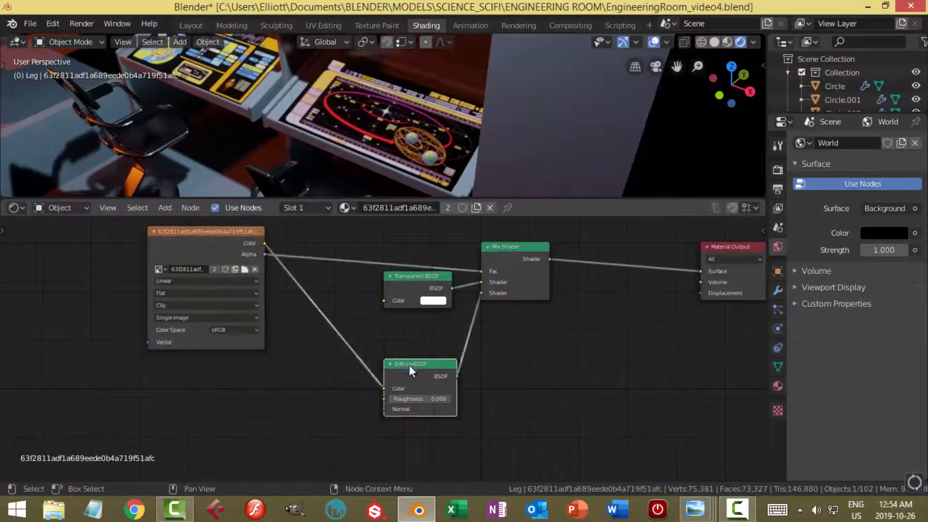
pyautogui.hotkey('shift', 's')
pyautogui.moveTo(409, 366)
pyautogui.click(486, 175)
pyautogui.moveTo(447, 363); pyautogui.dragTo(503, 343)
pyautogui.moveTo(237, 233); pyautogui.dragTo(162, 242)
# Insert an RGB Curves node before Emission, bend its curve up to X 0.44545, Y 0.70000, and space the nodes apart.
pyautogui.hotkey('shift', 'a')
pyautogui.moveTo(226, 405)
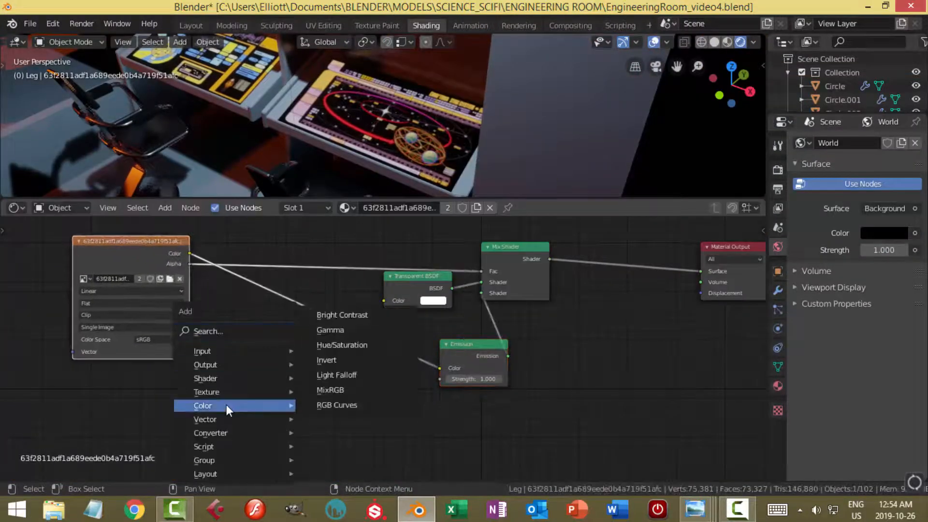
pyautogui.click(337, 405)
pyautogui.click(297, 375)
pyautogui.moveTo(509, 246); pyautogui.dragTo(605, 233)
pyautogui.moveTo(421, 277); pyautogui.dragTo(460, 268)
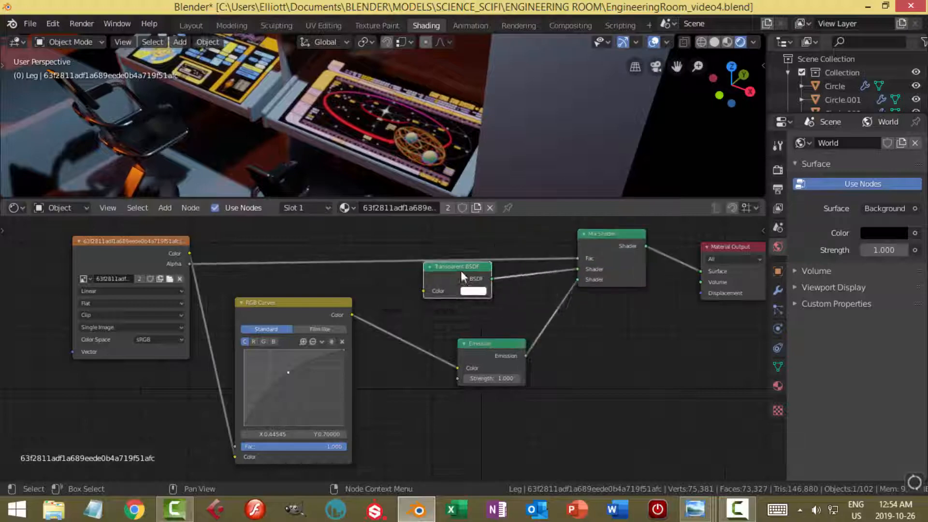
pyautogui.moveTo(488, 344); pyautogui.dragTo(515, 335)
pyautogui.moveTo(317, 304); pyautogui.dragTo(292, 299)
# Insert a Hue/Saturation node between RGB Curves and Emission in the rail console image's material.
pyautogui.hotkey('shift', 'a')
pyautogui.moveTo(364, 385)
pyautogui.click(430, 323)
pyautogui.click(374, 327)
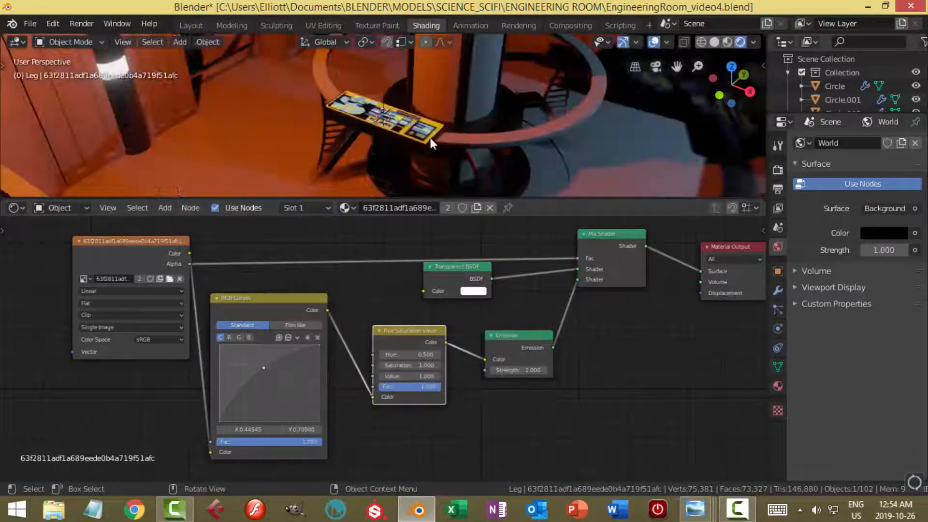
pyautogui.moveTo(430, 137); pyautogui.dragTo(450, 150, button='middle')
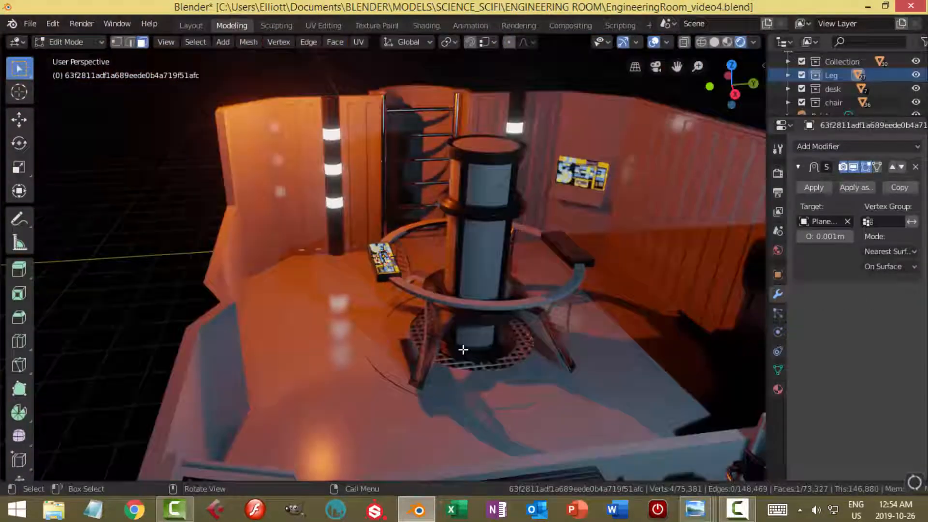
# Duplicate the rail console image and move the copy about 4.09 m along Y onto the opposite rail console.
pyautogui.scroll(3, 411, 297)
pyautogui.press('Tab')
pyautogui.moveTo(463, 349); pyautogui.dragTo(392, 315, button='middle')
pyautogui.scroll(-4, 411, 296)
pyautogui.hotkey('shift', 'd')
pyautogui.press('y')
pyautogui.moveTo(527, 263); pyautogui.dragTo(573, 259)
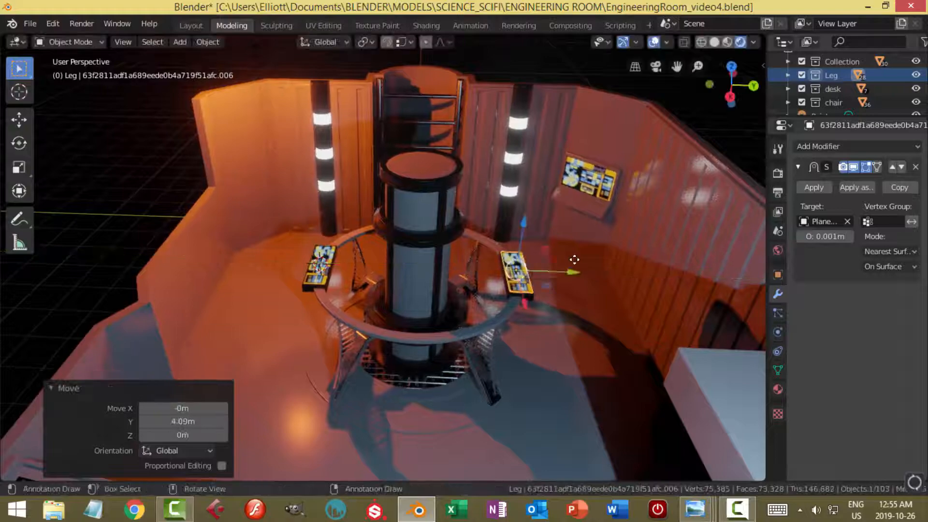
# Rotate the copied rail console image 180° about Z, disabling its Shrinkwrap modifier's viewport display for the turn and restoring it.
pyautogui.press('KP_Decimal')
pyautogui.moveTo(573, 259); pyautogui.dragTo(498, 277, button='middle')
pyautogui.scroll(1, 538, 308)
pyautogui.click(853, 168)
pyautogui.moveTo(492, 321); pyautogui.dragTo(483, 300, button='middle')
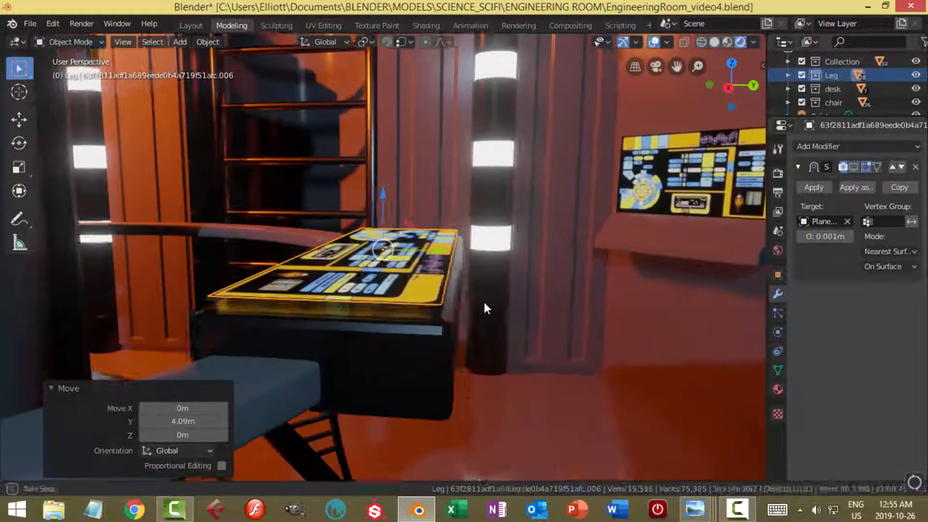
pyautogui.write('rz180')
pyautogui.press('Return')
pyautogui.click(853, 168)
pyautogui.hotkey('alt', 'a')
pyautogui.moveTo(518, 337)
pyautogui.mouseDown(button='middle')
pyautogui.moveTo(528, 350)
pyautogui.moveTo(483, 257)
pyautogui.moveTo(495, 244)
pyautogui.mouseUp(button='middle')
pyautogui.scroll(-6, 528, 350)
pyautogui.click(522, 195)
pyautogui.click(426, 26)
pyautogui.press('KP_Decimal')
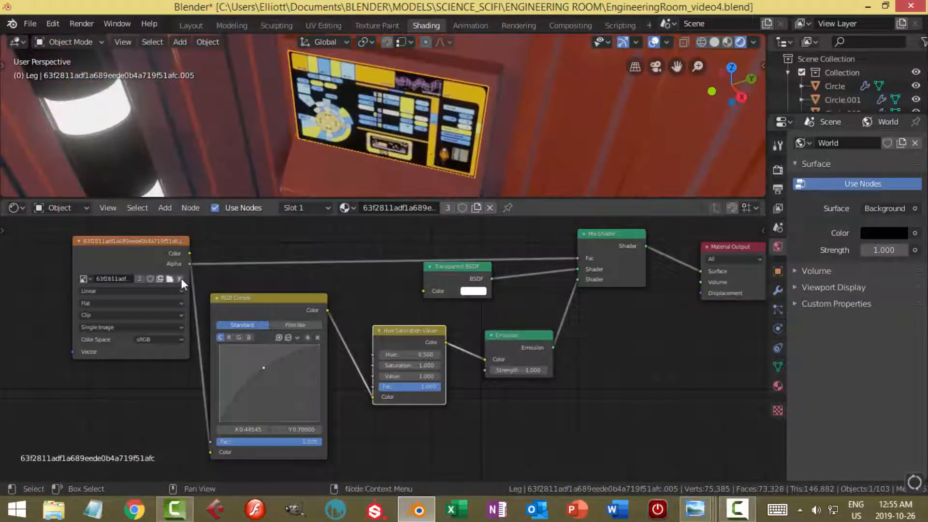
pyautogui.click(169, 279)
pyautogui.click(60, 222)
pyautogui.doubleClick(595, 164)
pyautogui.doubleClick(528, 137)
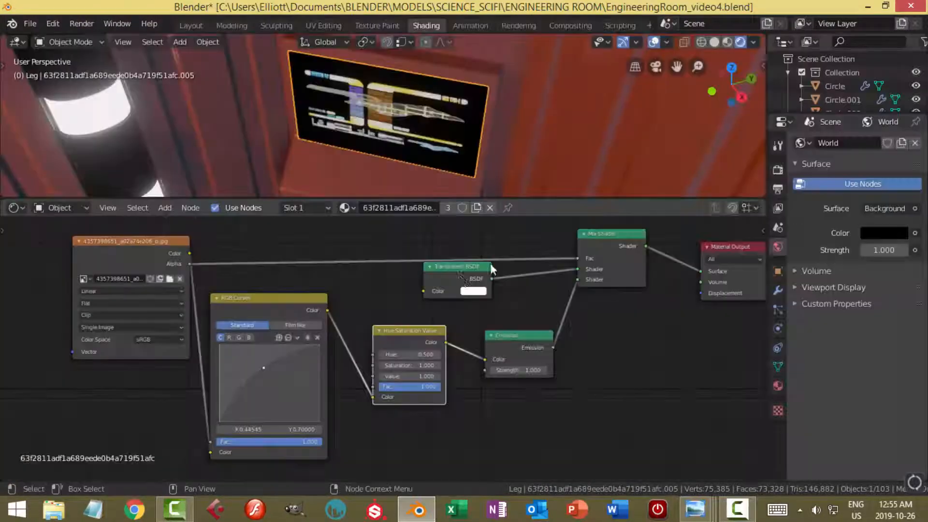
# Return to the Modeling workspace and save the engineering room file.
pyautogui.click(232, 25)
pyautogui.scroll(-5, 514, 321)
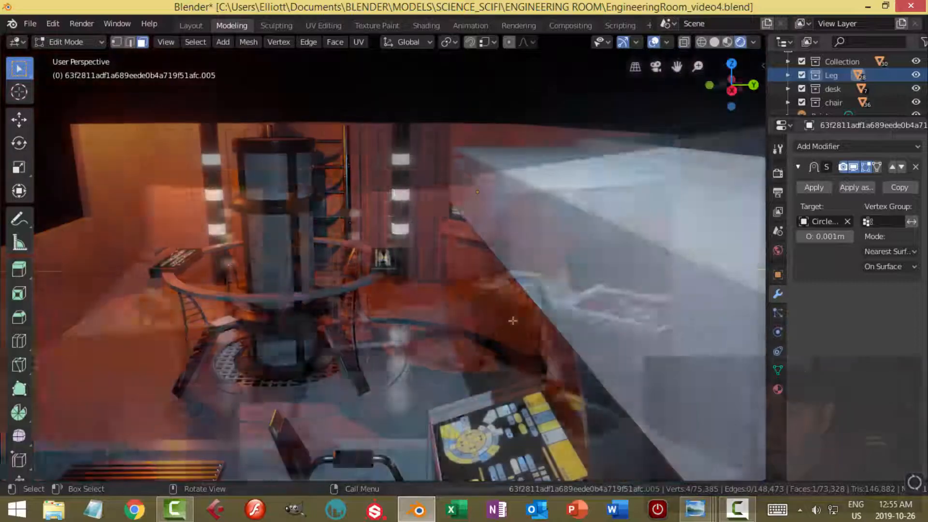
pyautogui.moveTo(514, 321); pyautogui.dragTo(454, 364, button='middle')
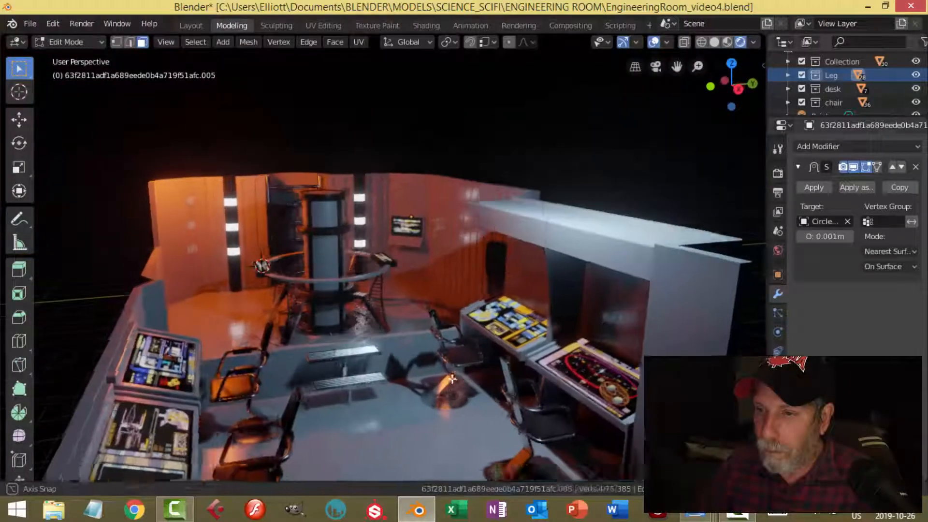
pyautogui.scroll(6, 455, 365)
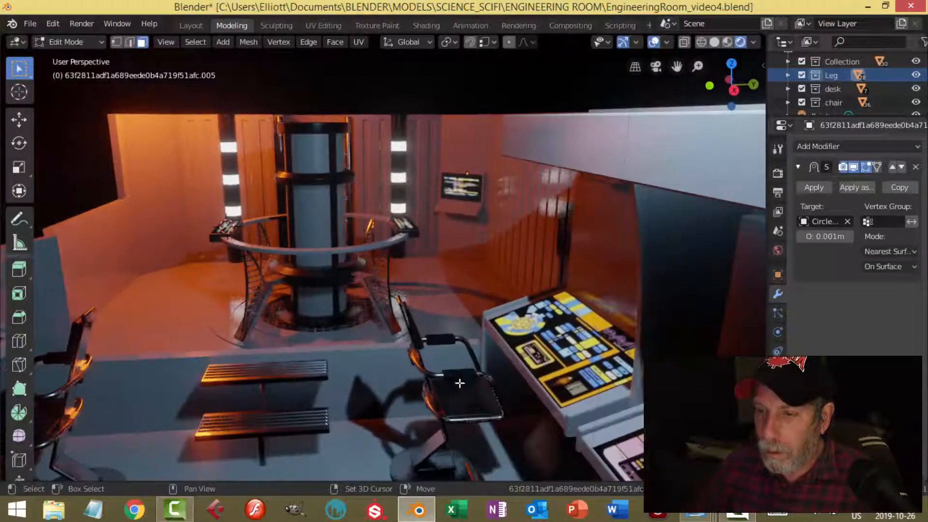
pyautogui.moveTo(460, 383); pyautogui.dragTo(503, 352, button='middle')
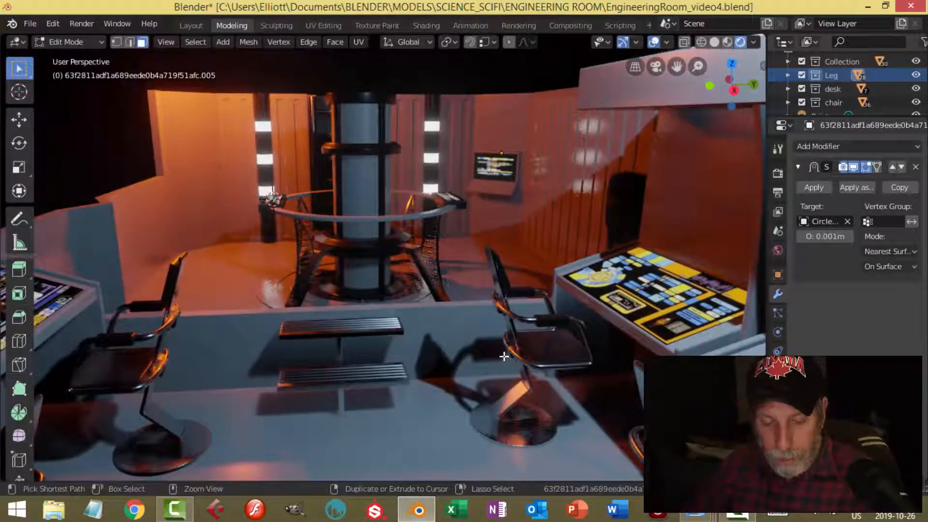
pyautogui.hotkey('ctrl', 's')
# Examine the whole engineering room with its desks, chairs and lit consoles from outside and closer in.
pyautogui.scroll(-4, 452, 368)
pyautogui.moveTo(451, 369); pyautogui.dragTo(501, 354, button='middle')
pyautogui.scroll(4, 500, 354)
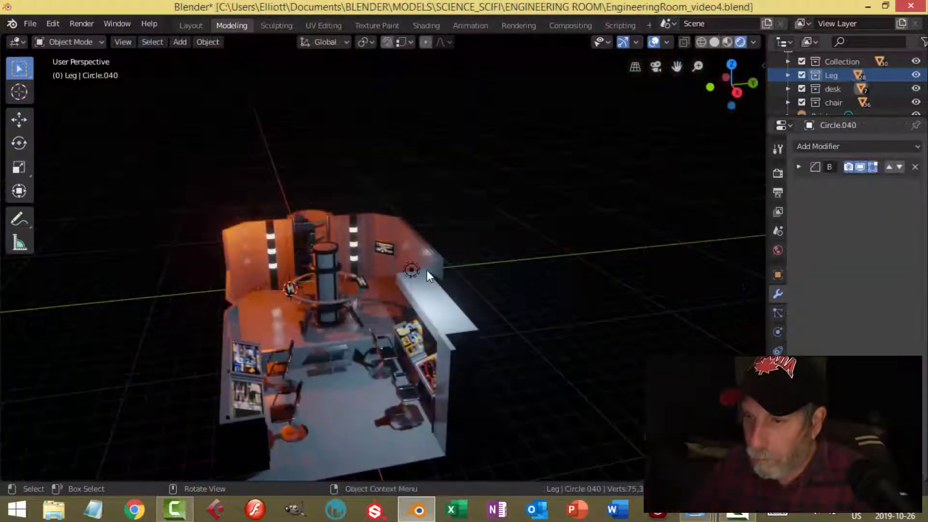
pyautogui.scroll(1, 404, 333)
pyautogui.keyDown('shift'); pyautogui.moveTo(370, 417); pyautogui.dragTo(425, 361, button='middle'); pyautogui.keyUp('shift')
pyautogui.scroll(4, 411, 382)
pyautogui.scroll(-2, 419, 372)
pyautogui.scroll(-6, 437, 370)
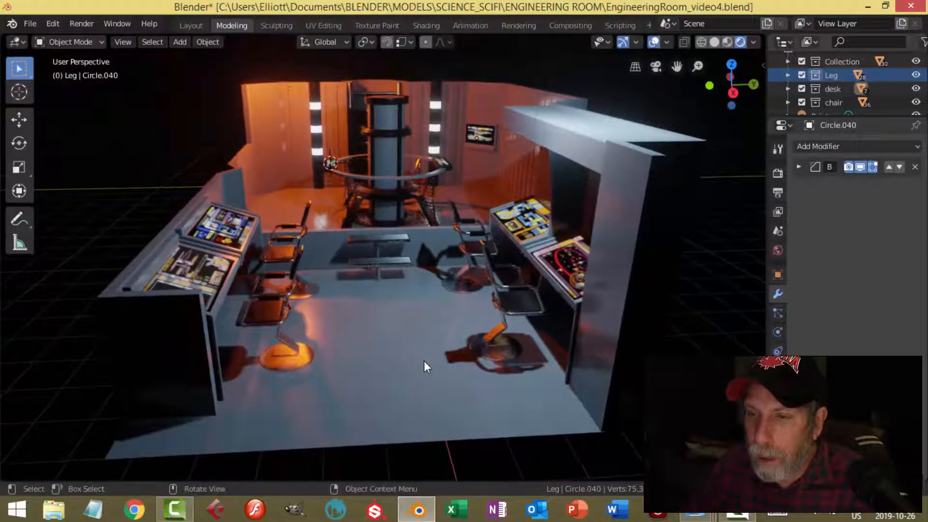
pyautogui.scroll(4, 424, 361)
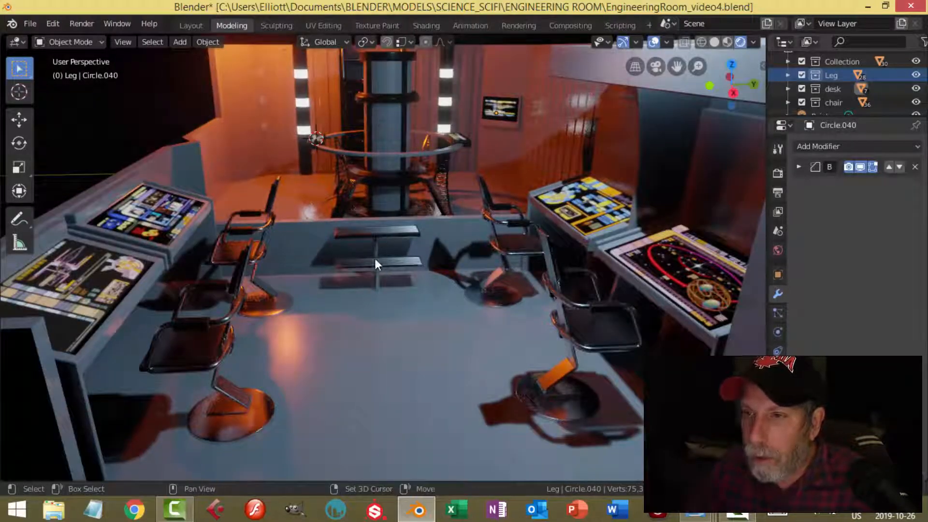
# Add a camera and align it to a low front view down the aisle between the desks.
pyautogui.keyDown('shift'); pyautogui.moveTo(374, 256); pyautogui.dragTo(364, 315, button='middle'); pyautogui.keyUp('shift')
pyautogui.moveTo(364, 315); pyautogui.dragTo(386, 323, button='middle')
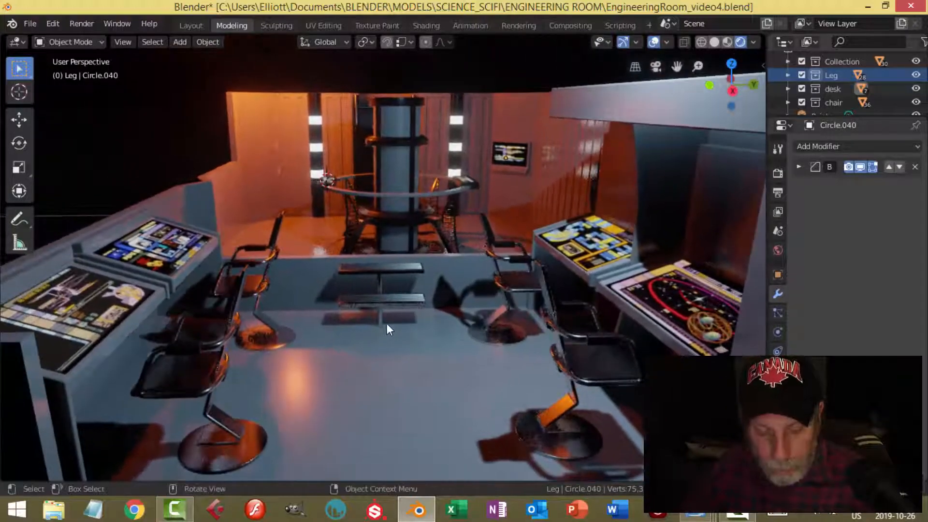
pyautogui.hotkey('shift', 'a')
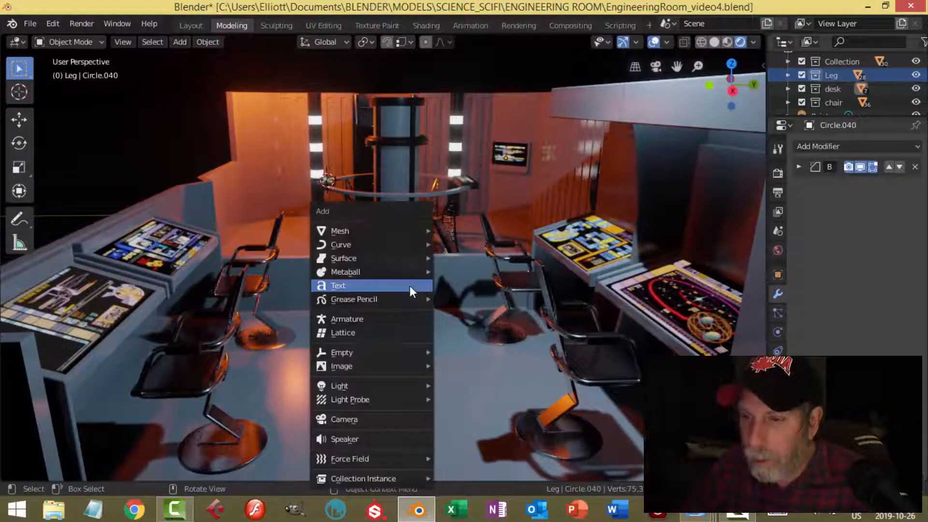
pyautogui.click(373, 420)
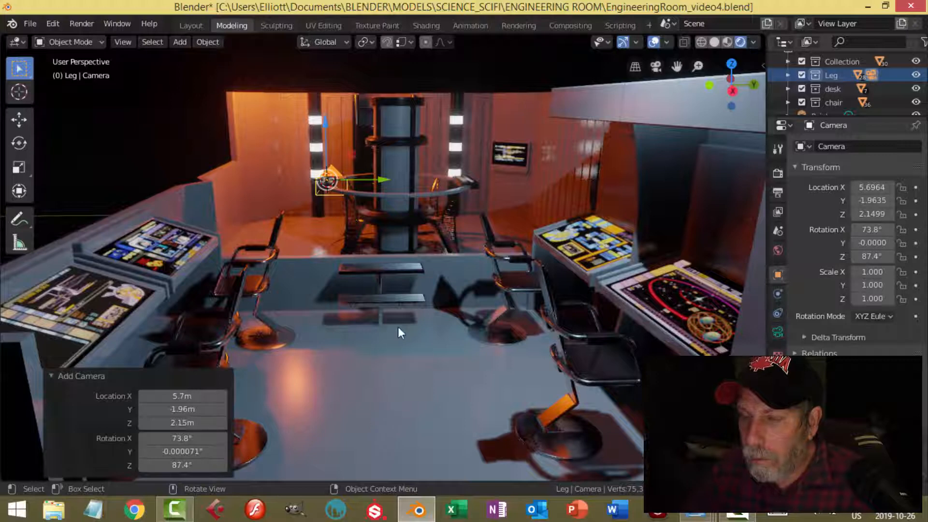
pyautogui.moveTo(403, 326); pyautogui.dragTo(420, 313, button='middle')
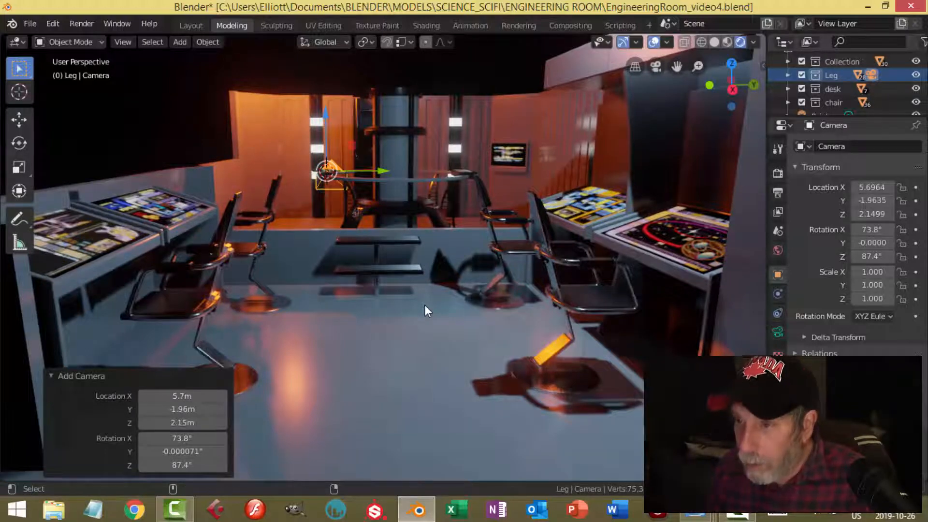
pyautogui.press('ctrl+alt+KP_0')
# Lock the camera to the view and frame both desk rows, with the camera at about X 25.66, Y -0.95, Z 3.82.
pyautogui.press('n')
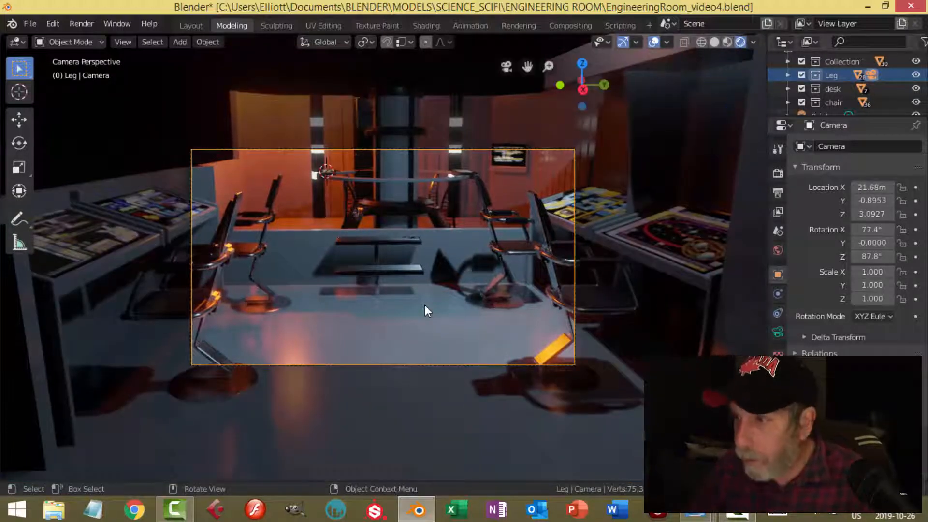
pyautogui.click(757, 118)
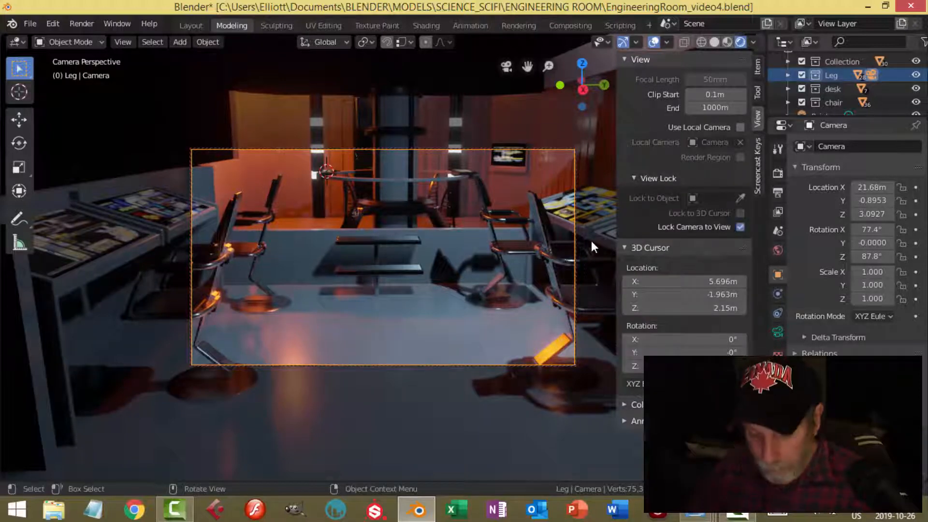
pyautogui.press('n')
pyautogui.scroll(3, 543, 261)
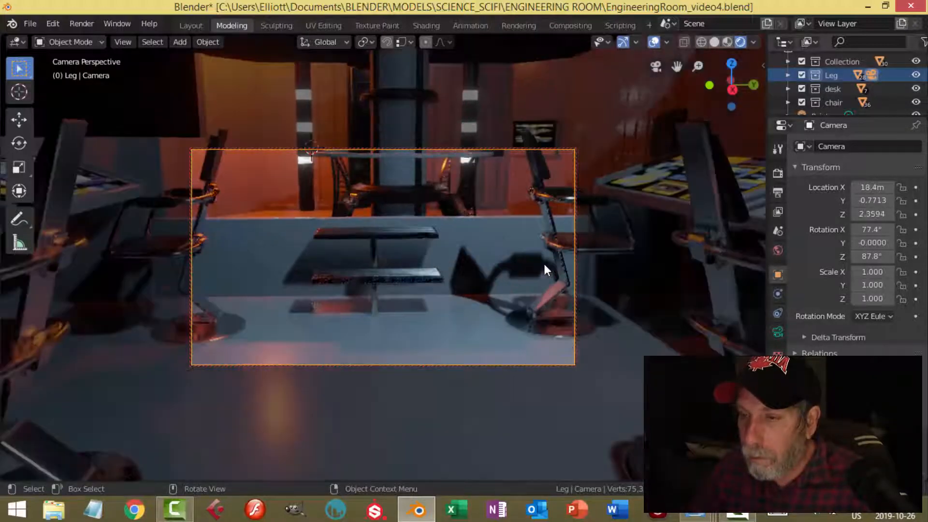
pyautogui.press('Home')
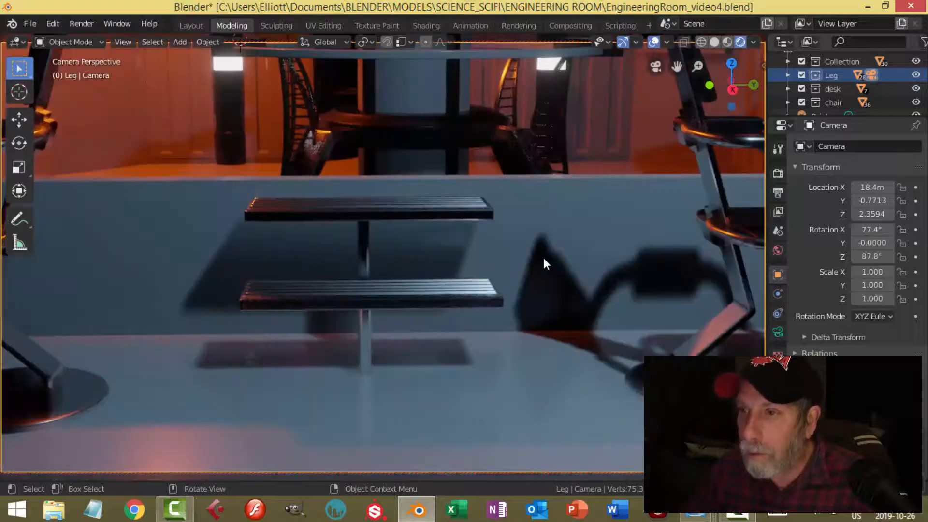
pyautogui.scroll(-5, 542, 258)
pyautogui.scroll(2, 542, 263)
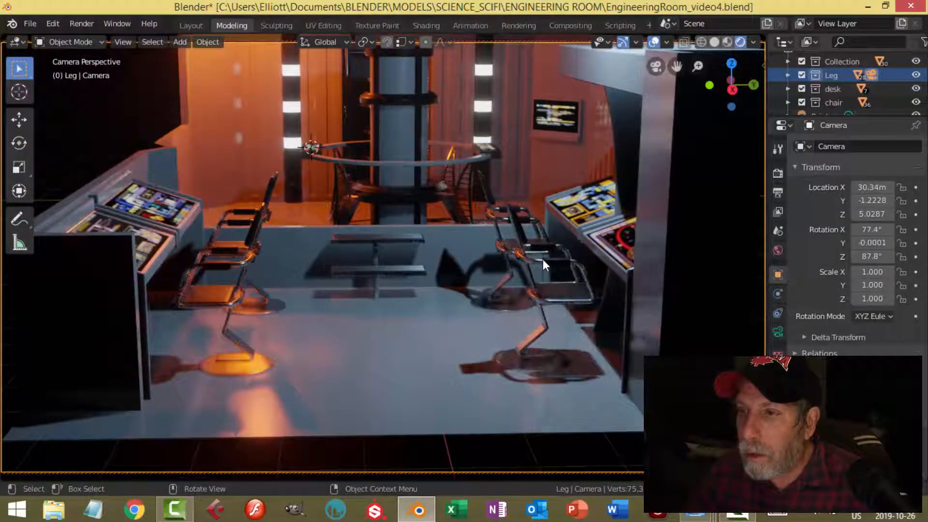
pyautogui.scroll(3, 542, 263)
pyautogui.moveTo(541, 264)
pyautogui.keyDown('shift'); pyautogui.mouseDown(button='middle')
pyautogui.moveTo(532, 259)
pyautogui.moveTo(531, 282)
pyautogui.moveTo(523, 269)
pyautogui.mouseUp(button='middle'); pyautogui.keyUp('shift')
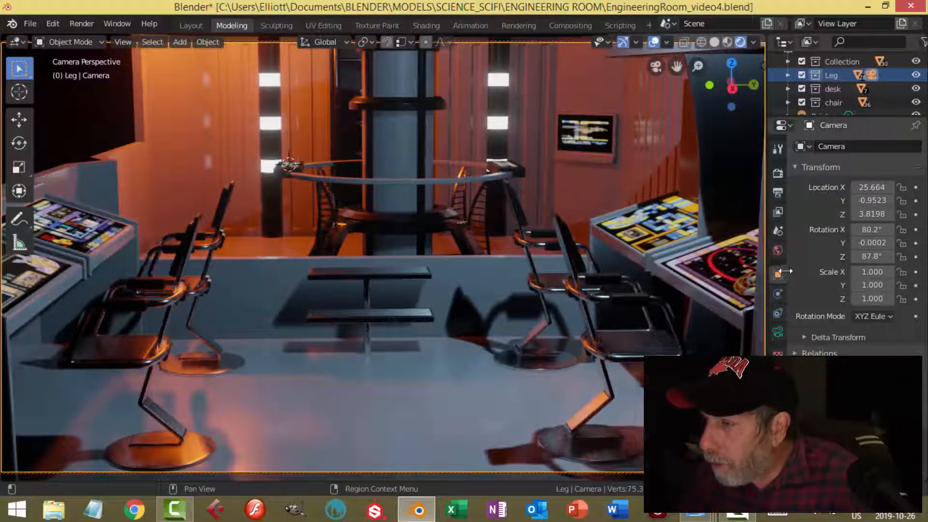
# Set the Eevee render samples to 150 and check the output dimensions and view layer passes.
pyautogui.click(778, 173)
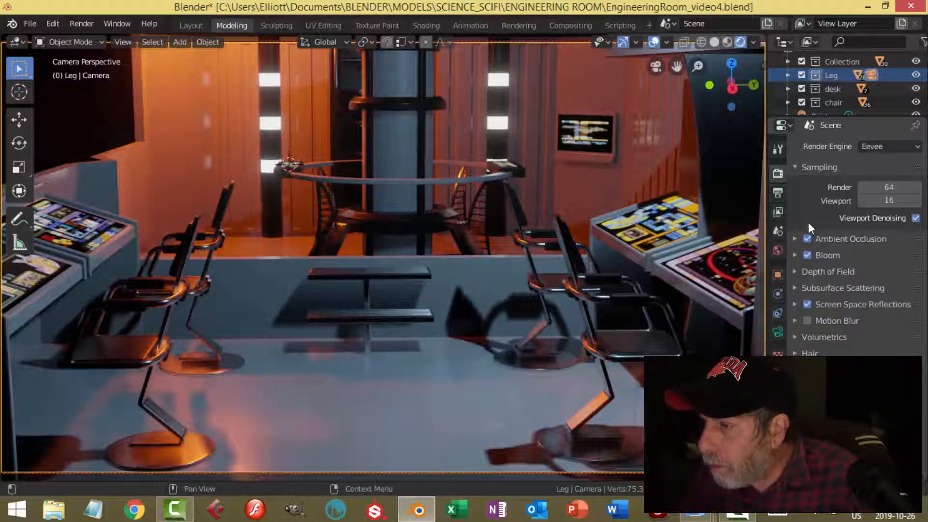
pyautogui.click(889, 187)
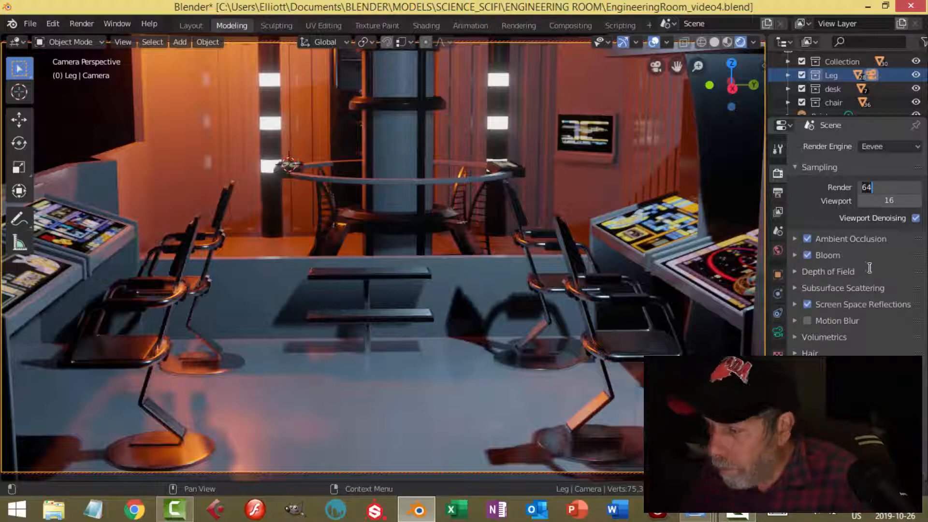
pyautogui.write('150')
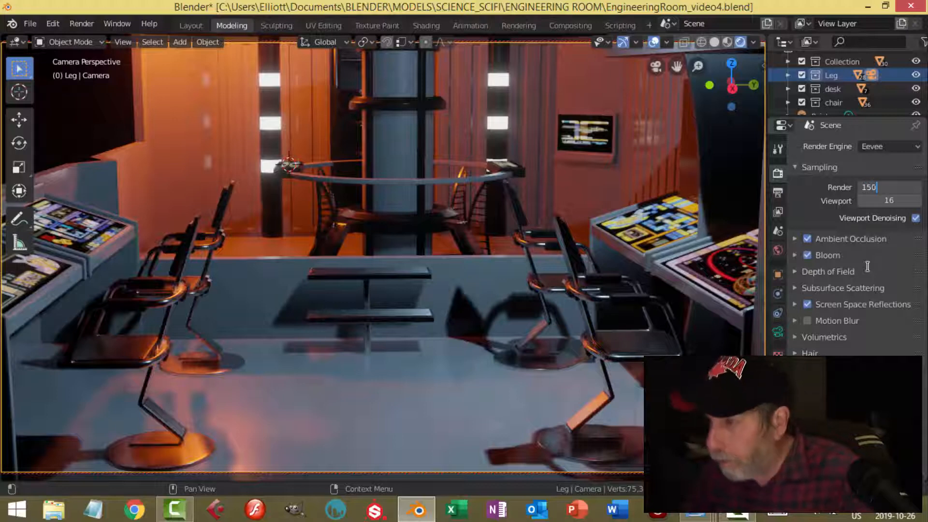
pyautogui.press('Return')
pyautogui.click(777, 192)
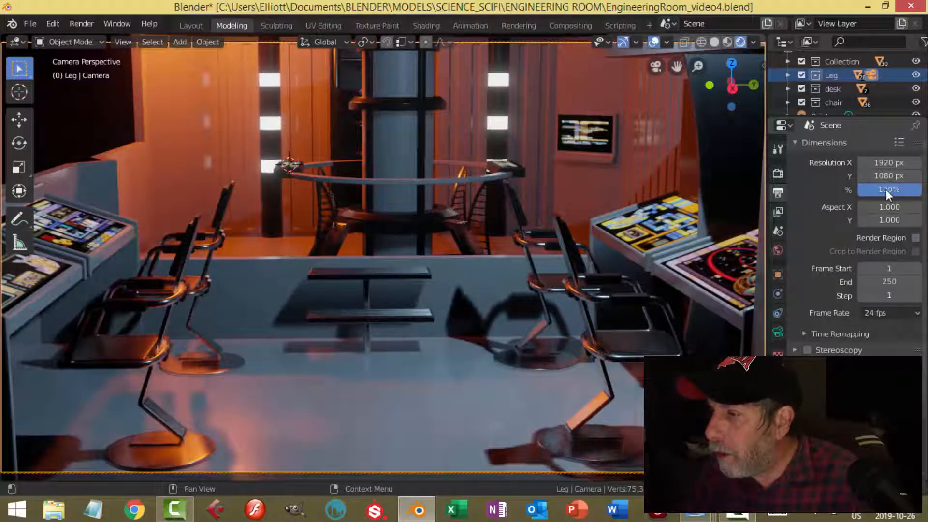
pyautogui.click(778, 212)
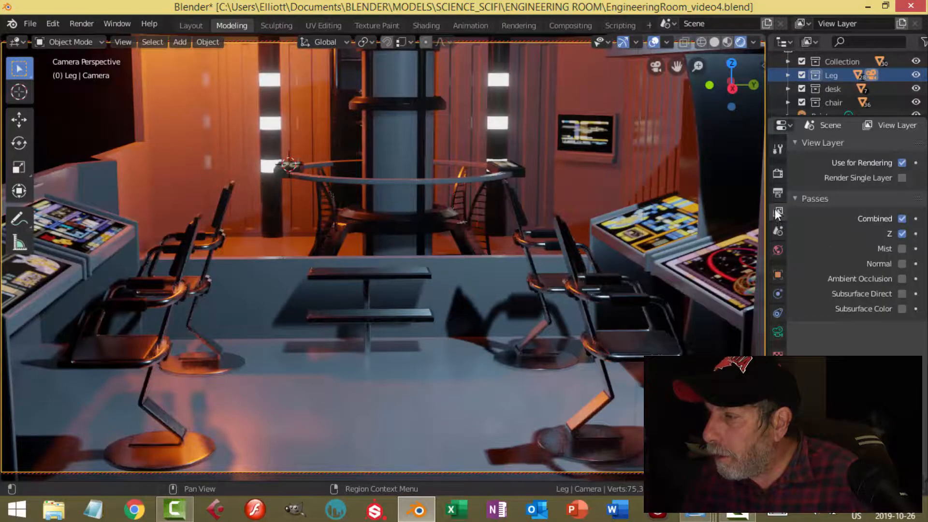
pyautogui.click(776, 172)
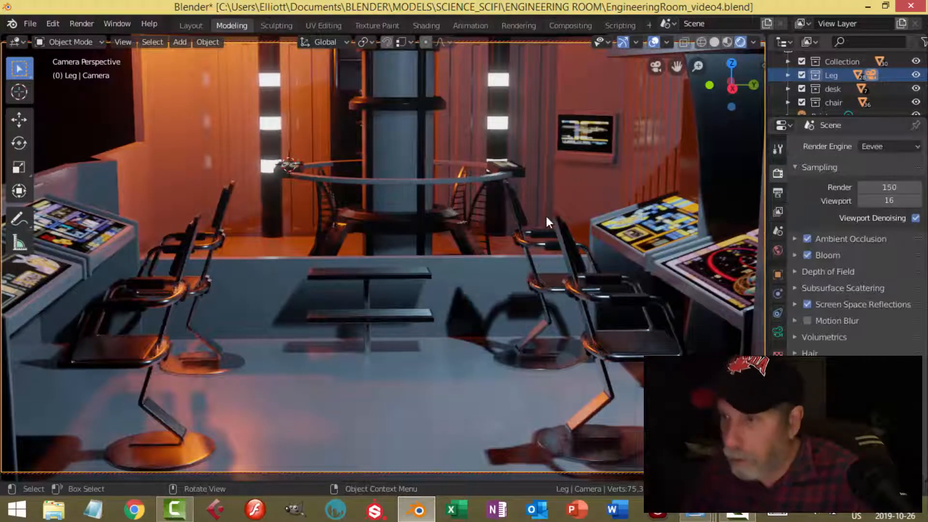
# Save the file, render the camera view and fit the rendered image in the window.
pyautogui.hotkey('ctrl', 's')
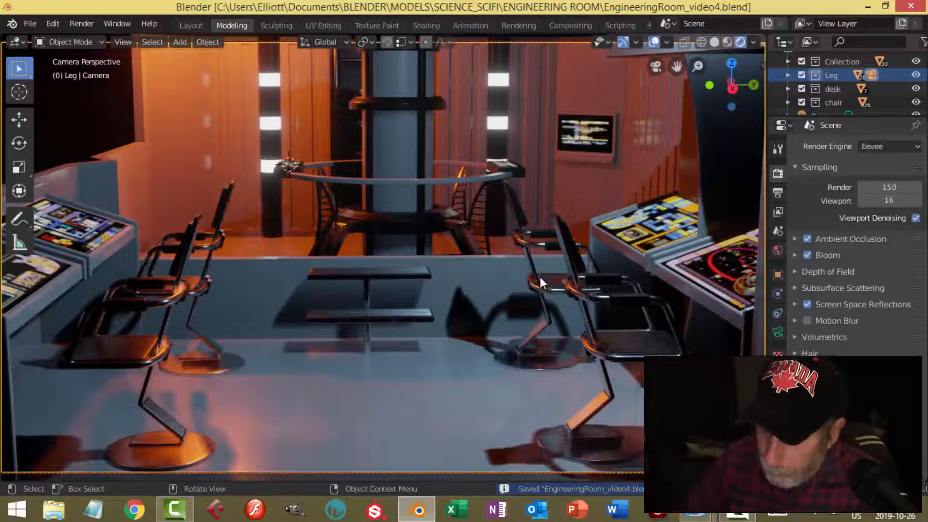
pyautogui.press('F12')
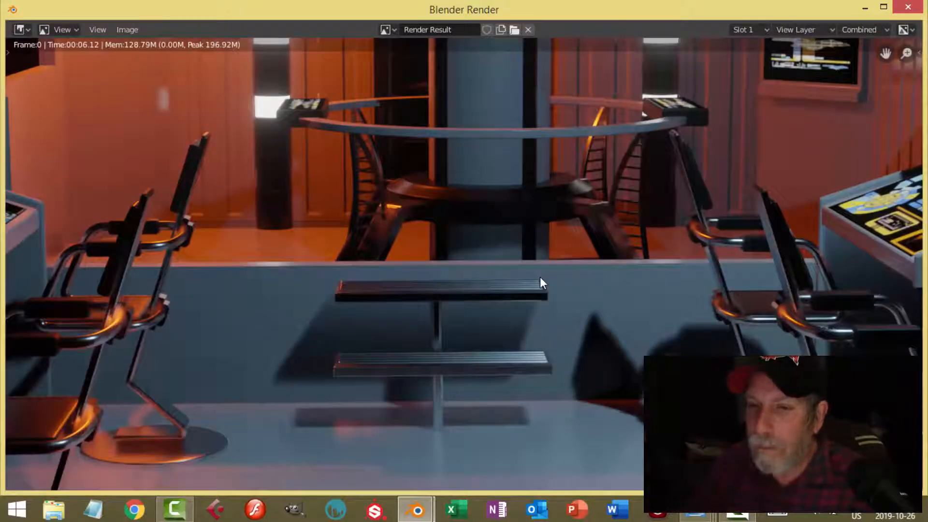
pyautogui.scroll(-2, 540, 280)
pyautogui.scroll(-1, 540, 277)
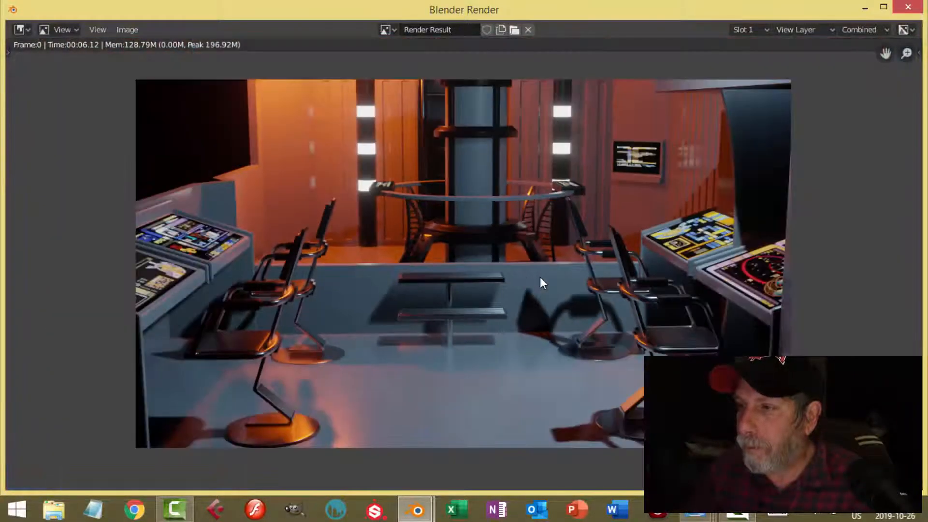
pyautogui.scroll(1, 540, 277)
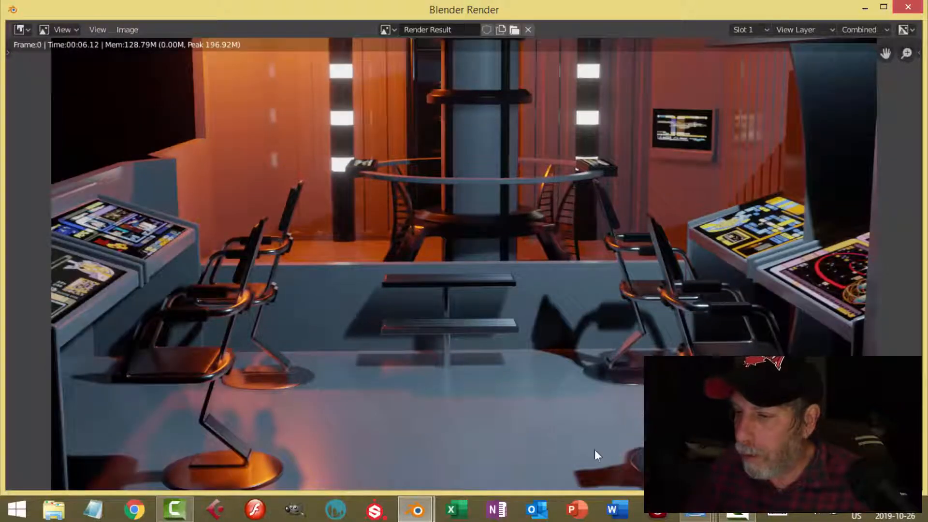
# Compare the render with the reference image vortexWIP3.png in Windows Photo Viewer and switch back to the Blender render.
pyautogui.click(694, 516)
pyautogui.moveTo(687, 442)
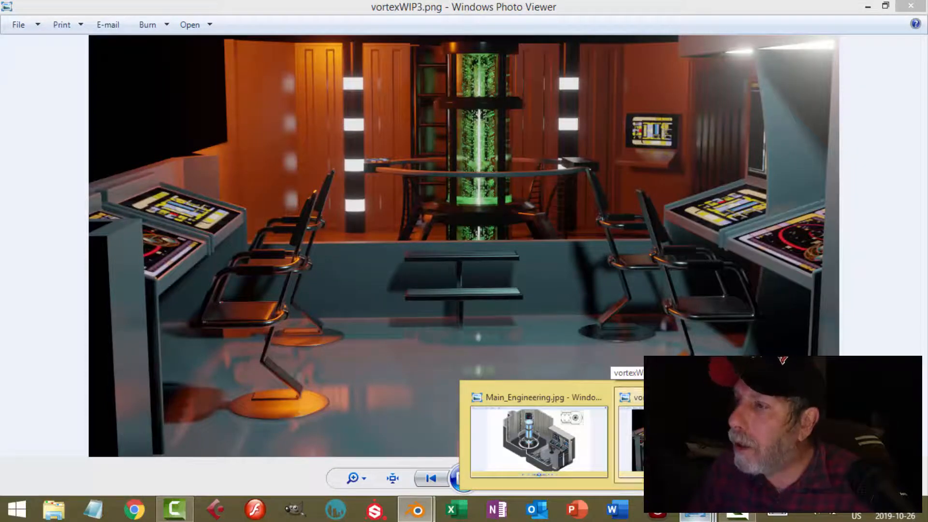
pyautogui.click(686, 443)
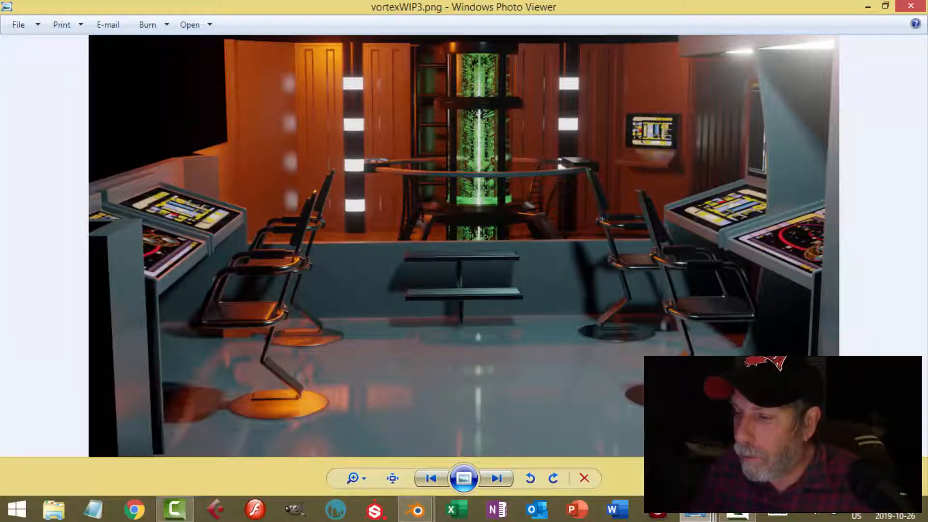
pyautogui.moveTo(417, 510)
pyautogui.click(486, 466)
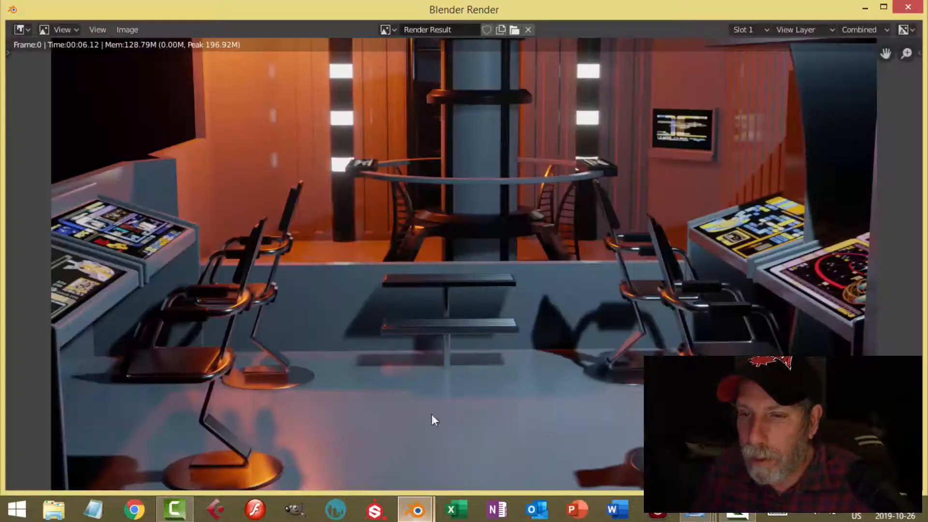